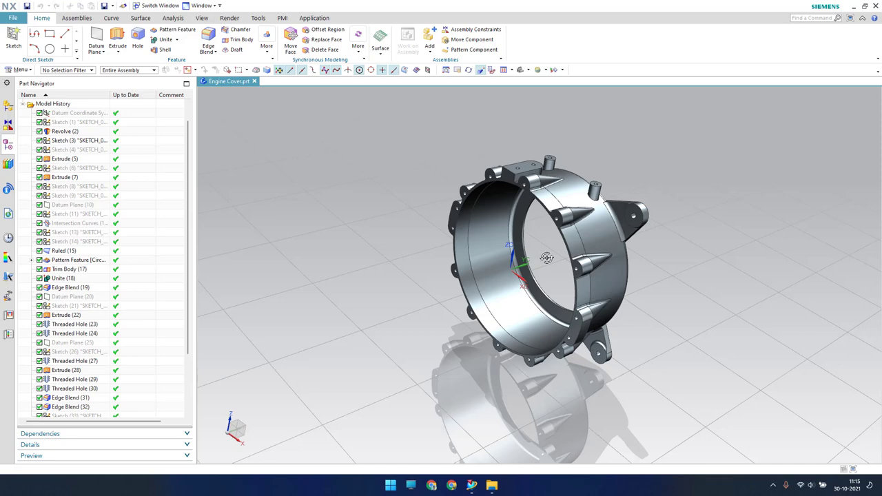
# Step: Orbit the Engine Cover ring to inspect its front, outer conical spikes and inner side
pyautogui.moveTo(546, 258); pyautogui.dragTo(524, 262, button='middle')
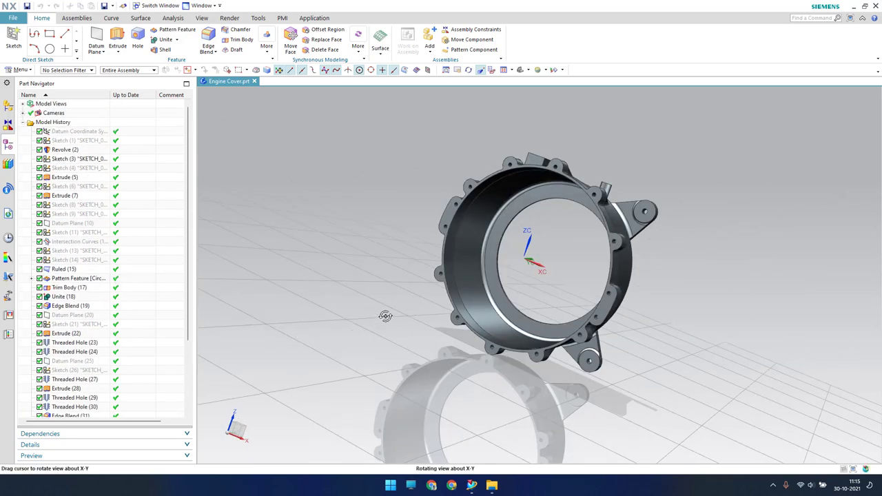
pyautogui.moveTo(383, 315); pyautogui.dragTo(374, 348, button='middle')
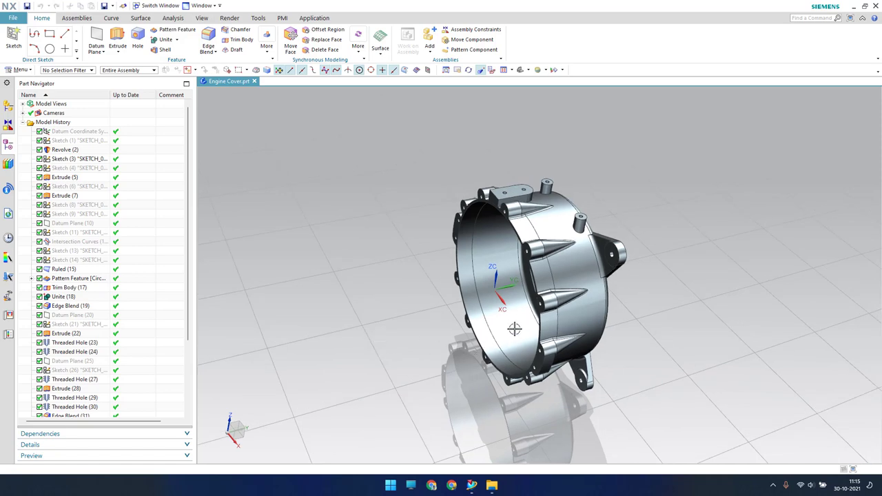
pyautogui.moveTo(515, 329)
pyautogui.mouseDown(button='middle')
pyautogui.moveTo(531, 295)
pyautogui.moveTo(530, 317)
pyautogui.mouseUp(button='middle')
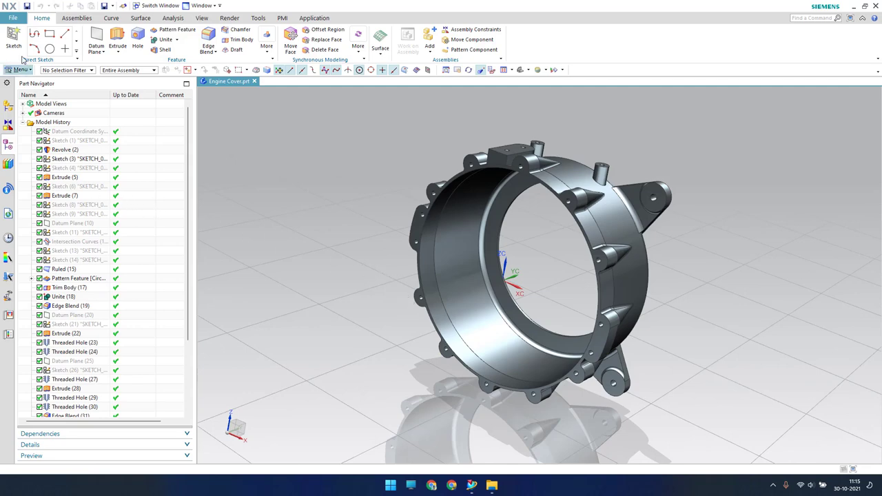
# Step: Abandon an accidental sketch and begin a new part file from the File menu
pyautogui.click(13, 37)
pyautogui.click(116, 121)
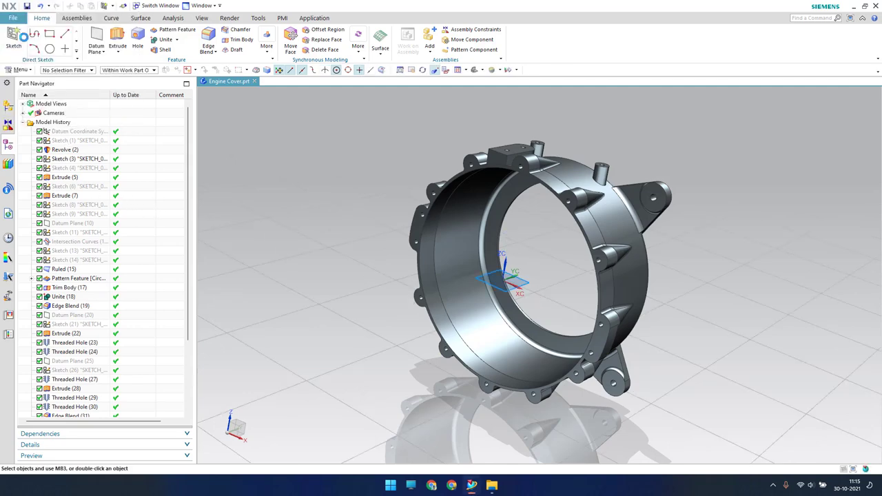
pyautogui.click(13, 18)
pyautogui.click(22, 32)
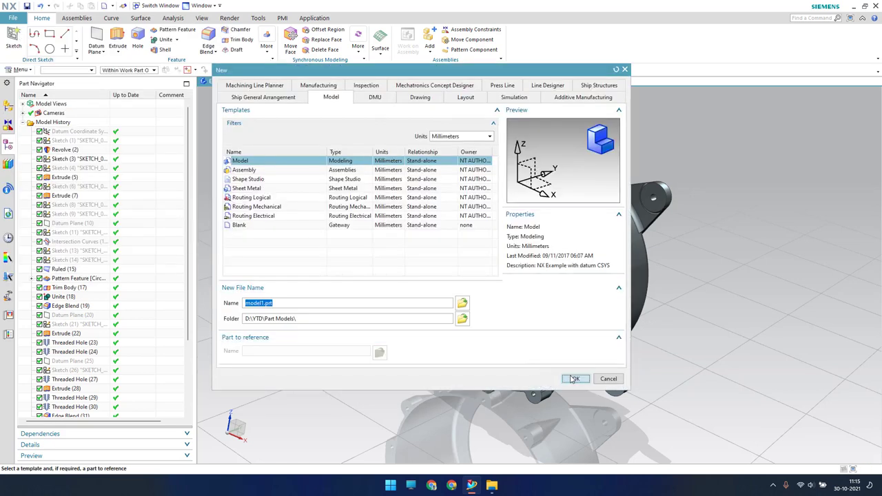
# Step: Create model1.prt from the Model template and start Sketch (1) on the default XY plane
pyautogui.click(574, 379)
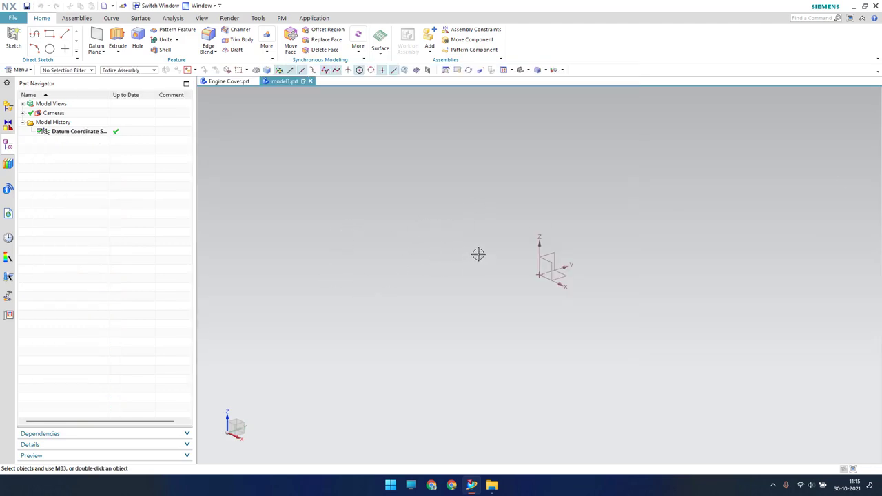
pyautogui.click(13, 38)
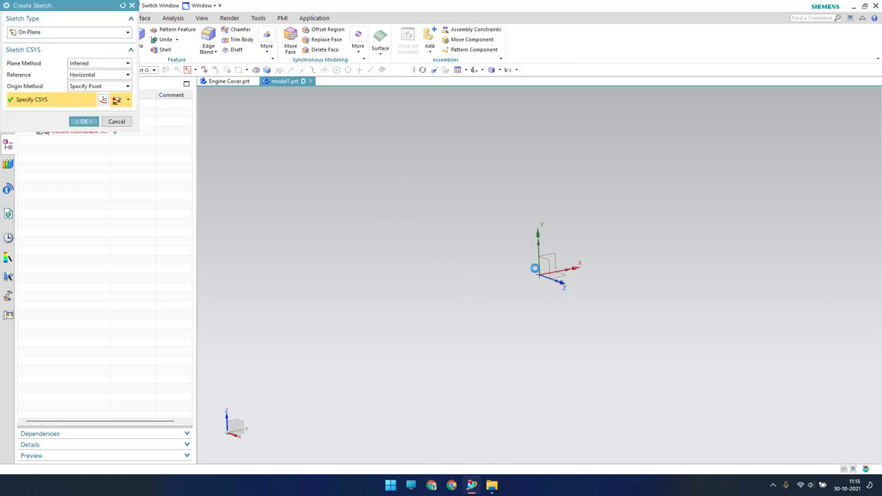
pyautogui.middleClick(822, 289)
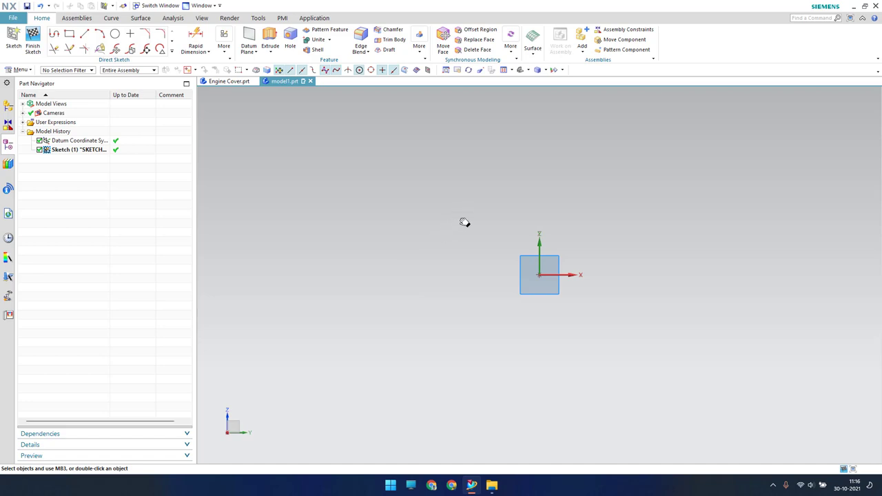
pyautogui.keyDown('shift'); pyautogui.moveTo(464, 222); pyautogui.dragTo(413, 254, button='middle'); pyautogui.keyUp('shift')
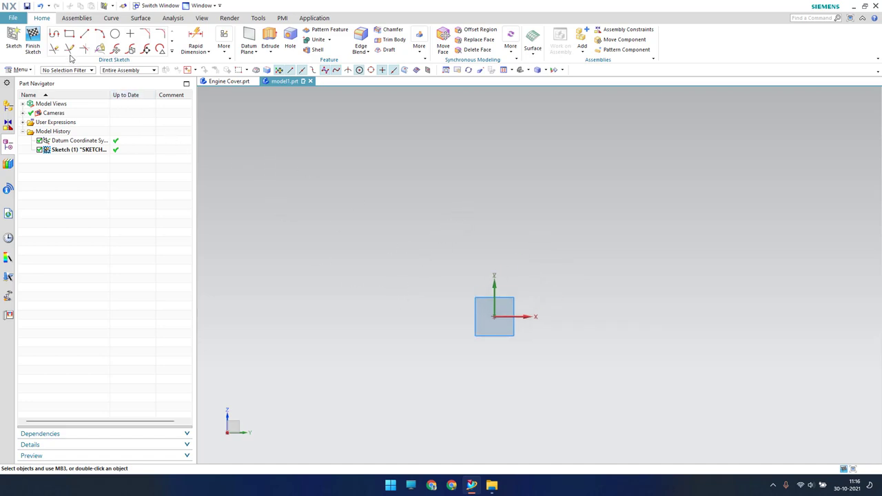
# Step: Draw three chained lines: a horizontal one, one sloping down-right, then a vertical drop
pyautogui.click(84, 33)
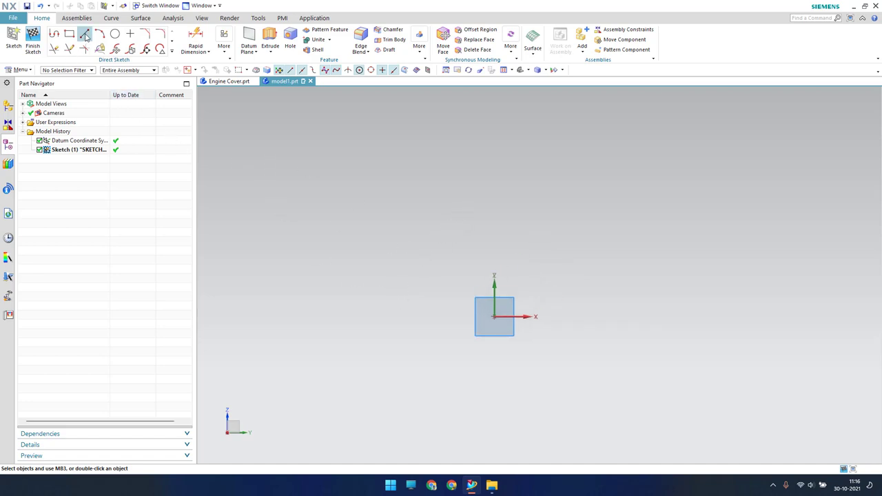
pyautogui.click(487, 160)
pyautogui.click(550, 160)
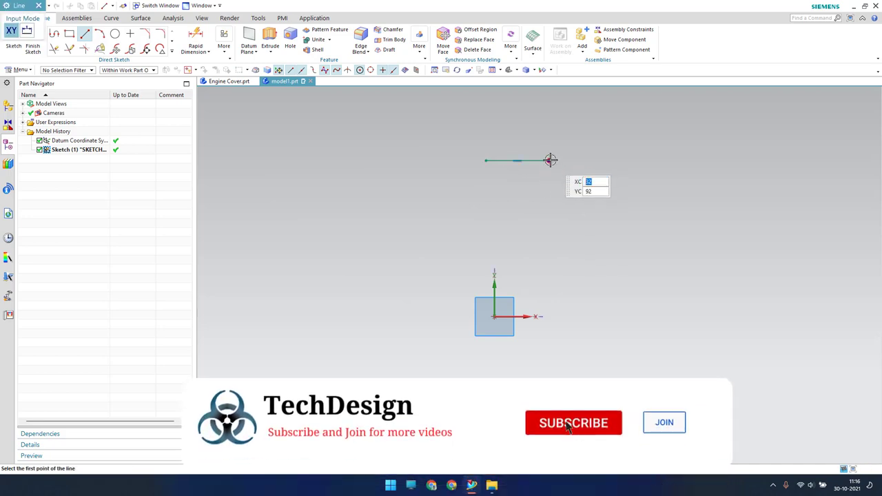
pyautogui.click(550, 161)
pyautogui.click(633, 182)
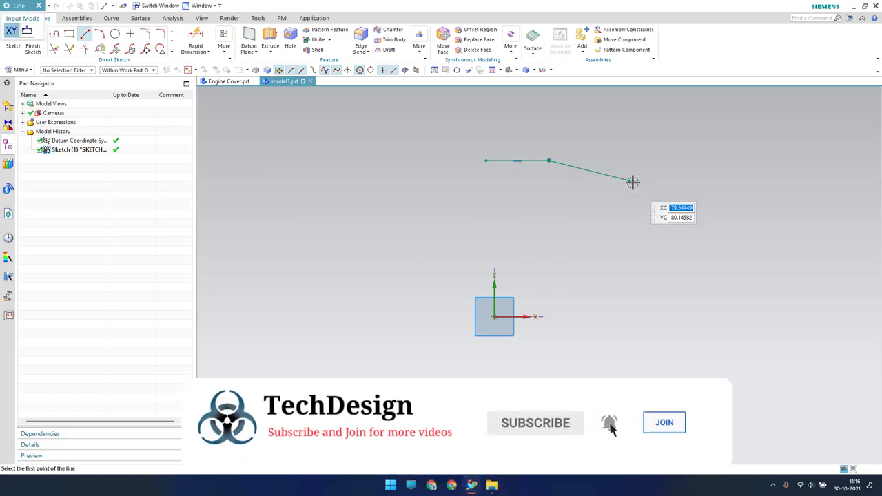
pyautogui.click(630, 181)
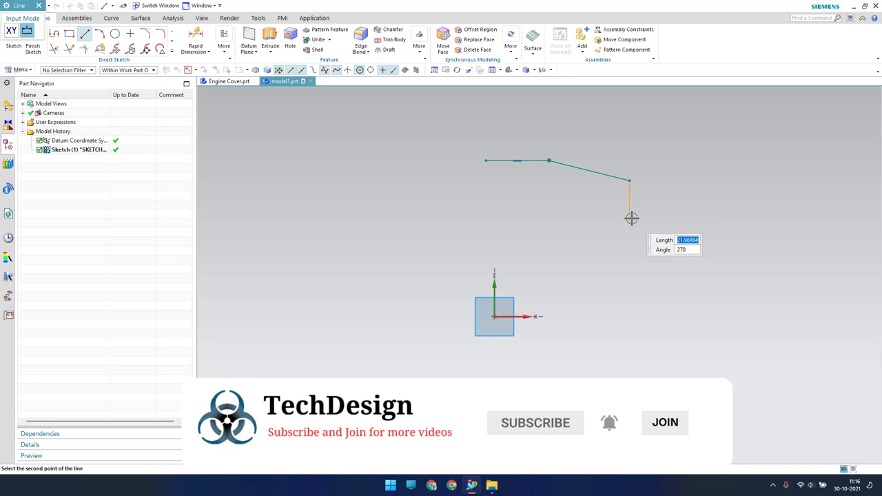
pyautogui.click(630, 218)
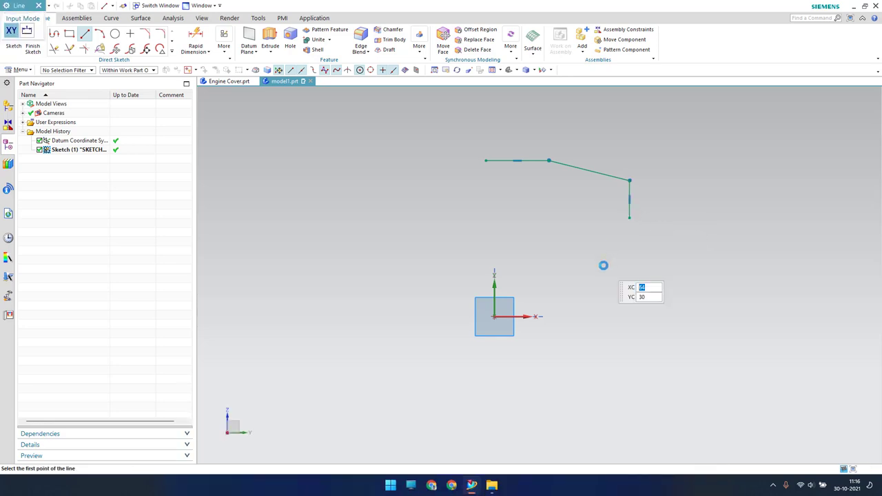
pyautogui.press('Escape')
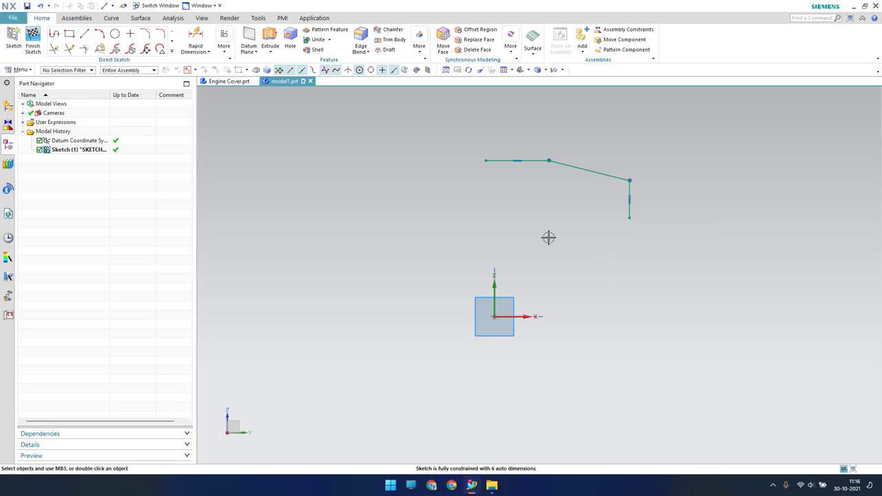
# Step: Dimension the horizontal line to 40 and the vertical line to 45
pyautogui.press('d')
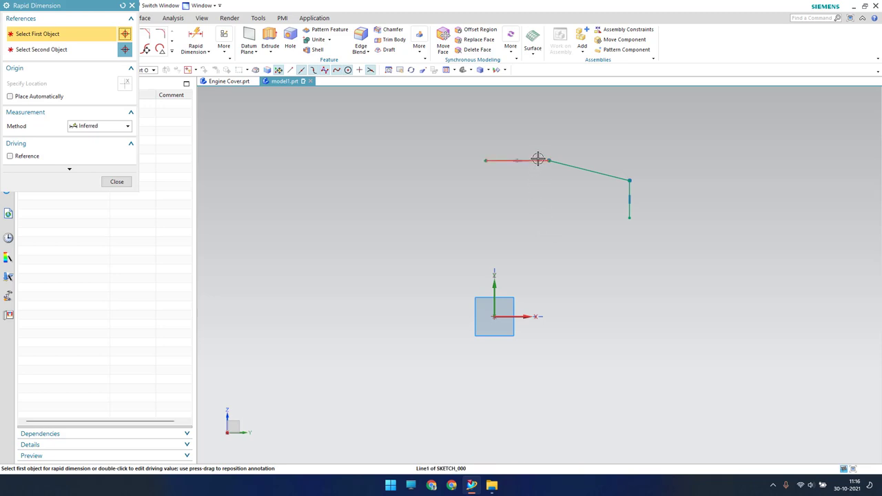
pyautogui.click(538, 160)
pyautogui.click(521, 120)
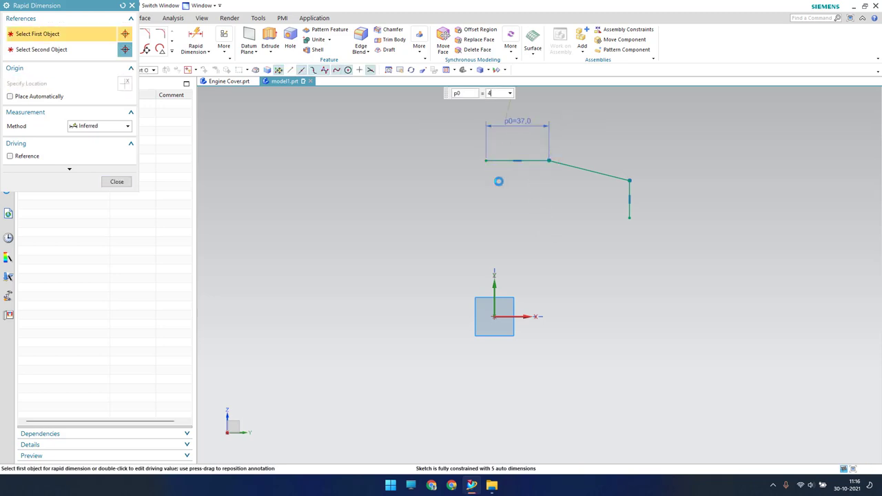
pyautogui.write('40')
pyautogui.press('Return')
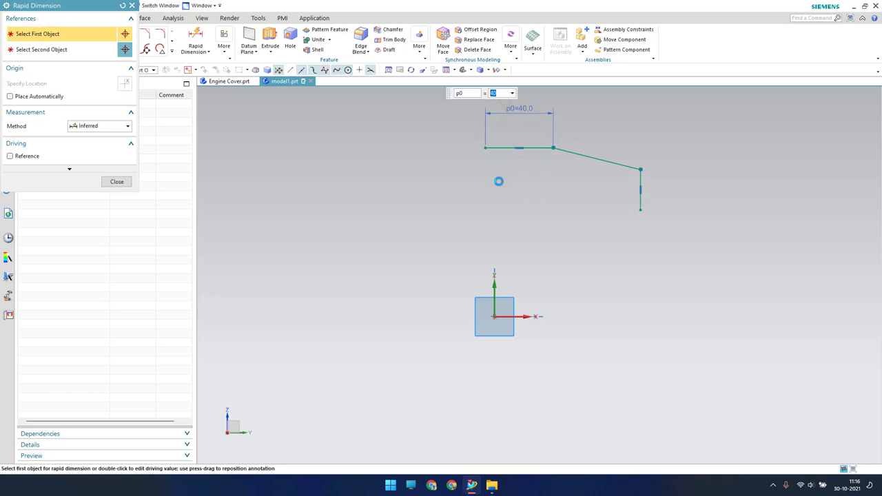
pyautogui.click(640, 182)
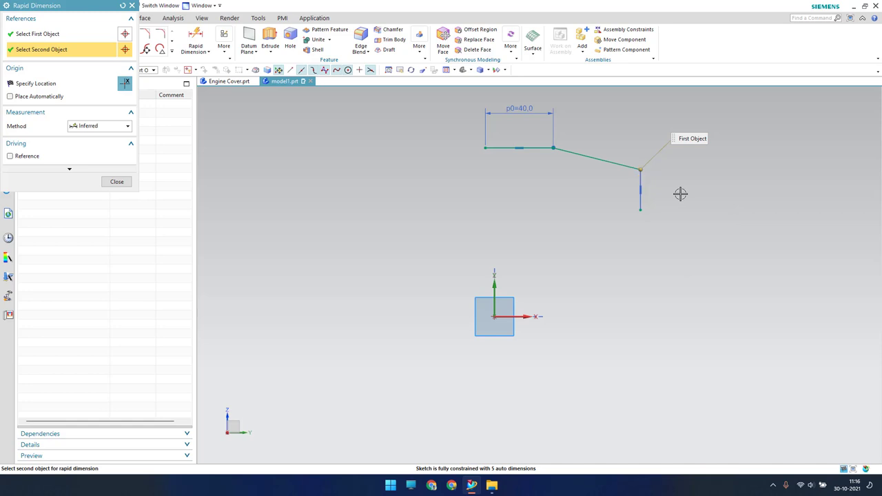
pyautogui.press('Escape')
pyautogui.press('d')
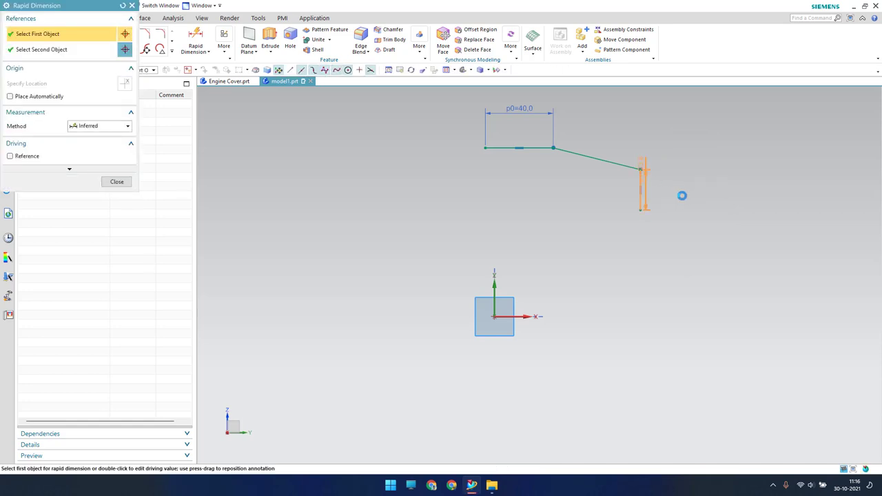
pyautogui.click(682, 196)
pyautogui.click(666, 185)
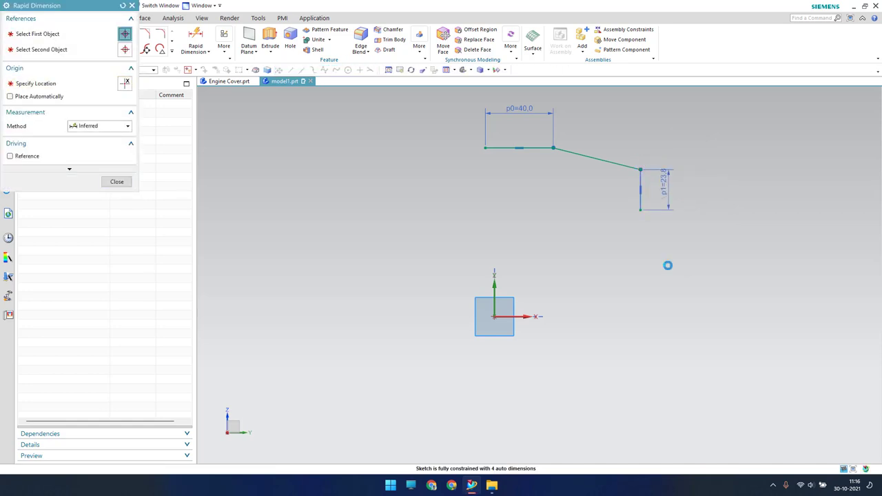
pyautogui.write('45')
pyautogui.press('Return')
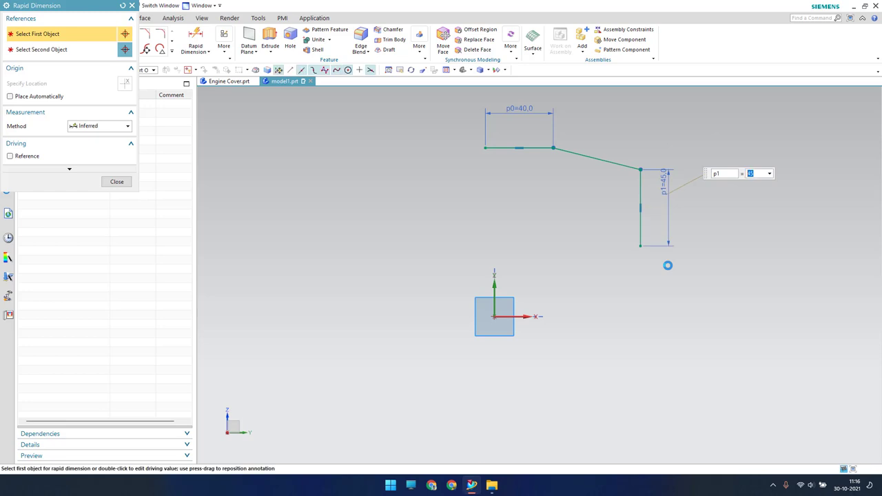
pyautogui.press('Escape')
pyautogui.keyDown('shift'); pyautogui.moveTo(544, 210); pyautogui.dragTo(531, 246, button='middle'); pyautogui.keyUp('shift')
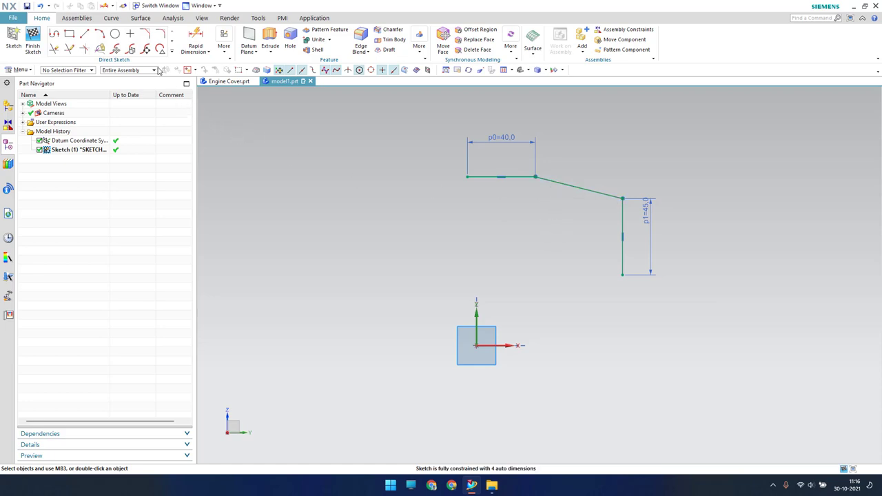
# Step: Add an angular dimension (3°) between the horizontal and sloped lines
pyautogui.click(208, 52)
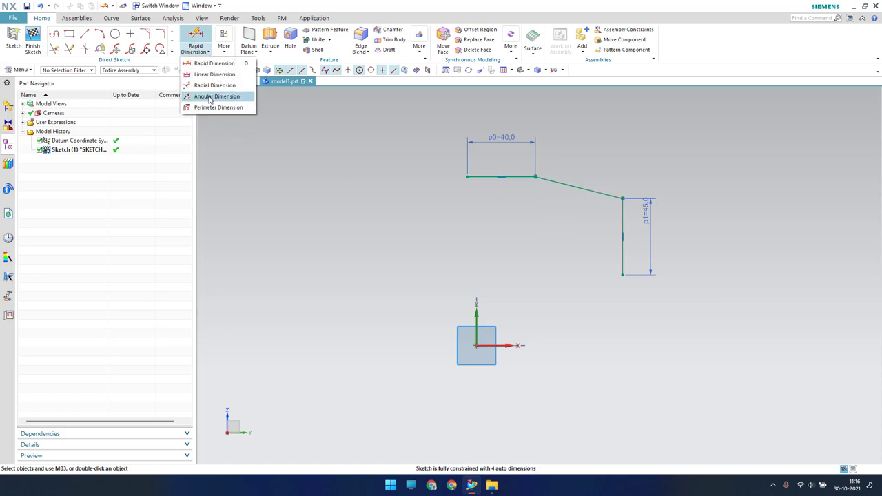
pyautogui.click(210, 97)
pyautogui.click(577, 187)
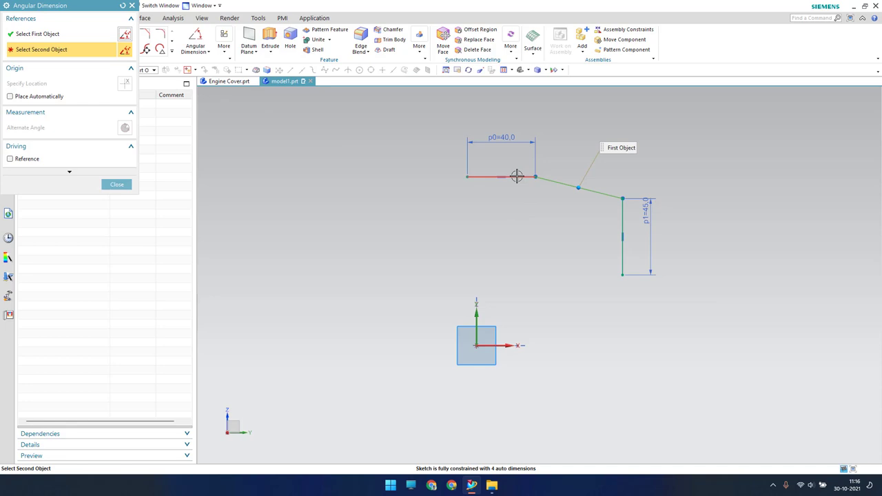
pyautogui.click(517, 176)
pyautogui.click(597, 169)
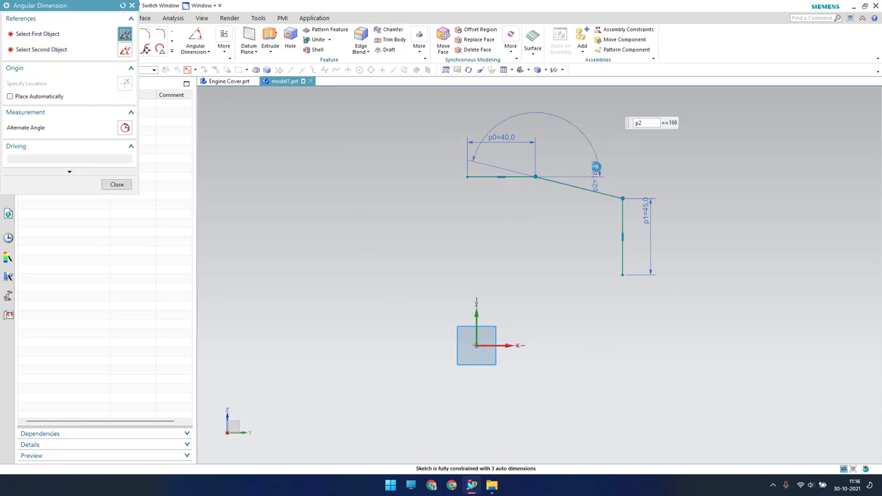
pyautogui.press('Escape')
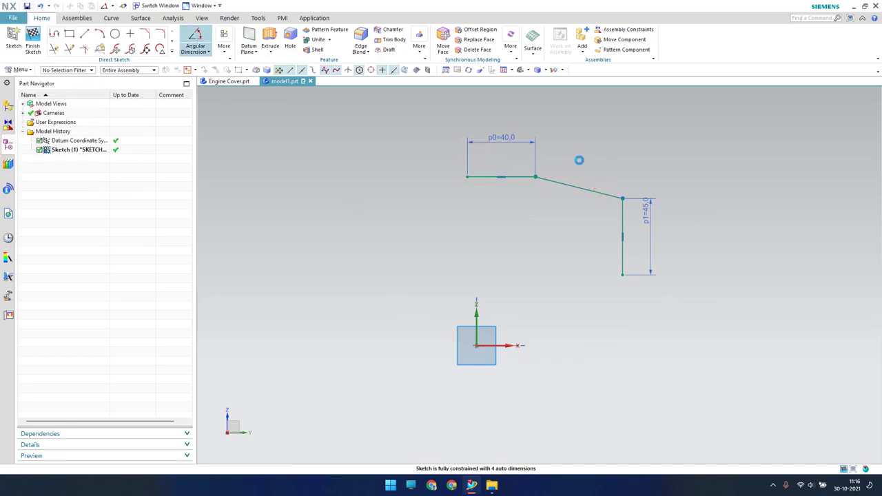
pyautogui.click(541, 178)
pyautogui.click(576, 185)
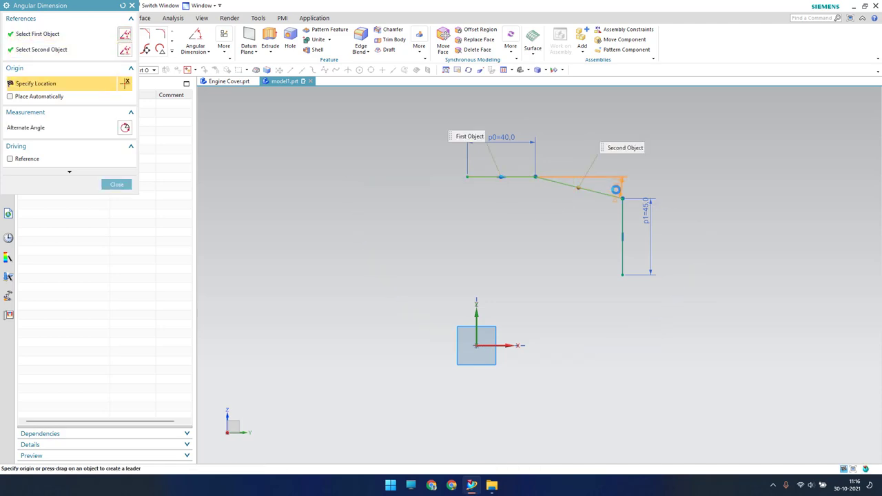
pyautogui.click(574, 262)
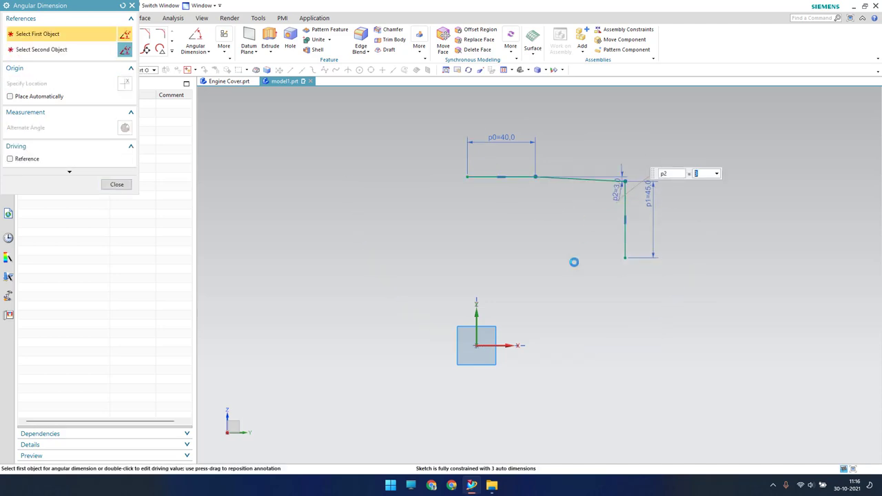
pyautogui.press('Escape')
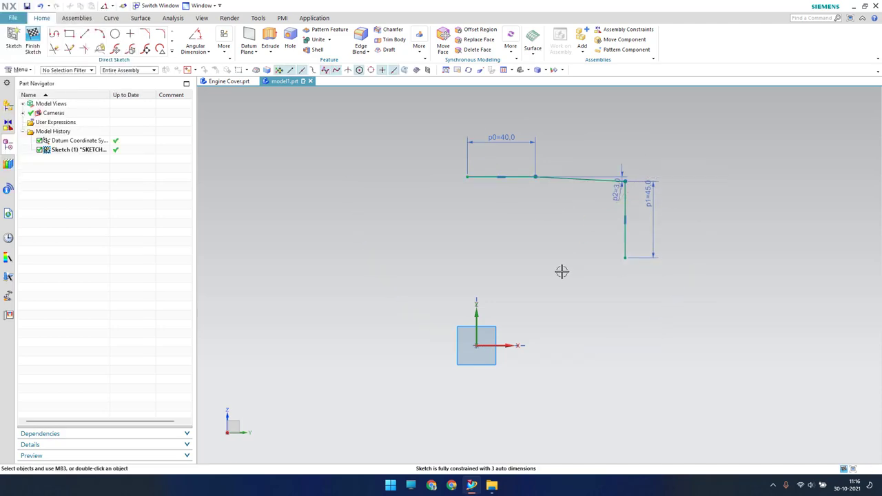
# Step: Dimension the profile's top endpoint 200 above the sketch origin (p3)
pyautogui.press('d')
pyautogui.click(464, 178)
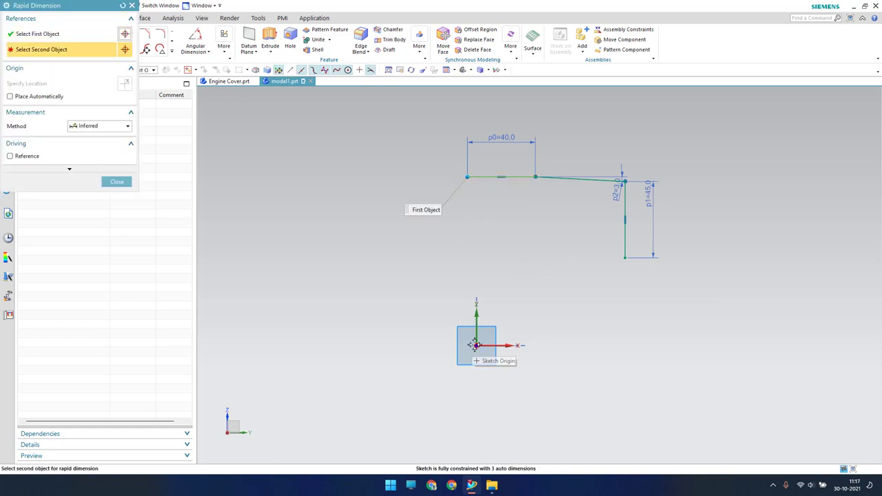
pyautogui.click(476, 346)
pyautogui.click(309, 269)
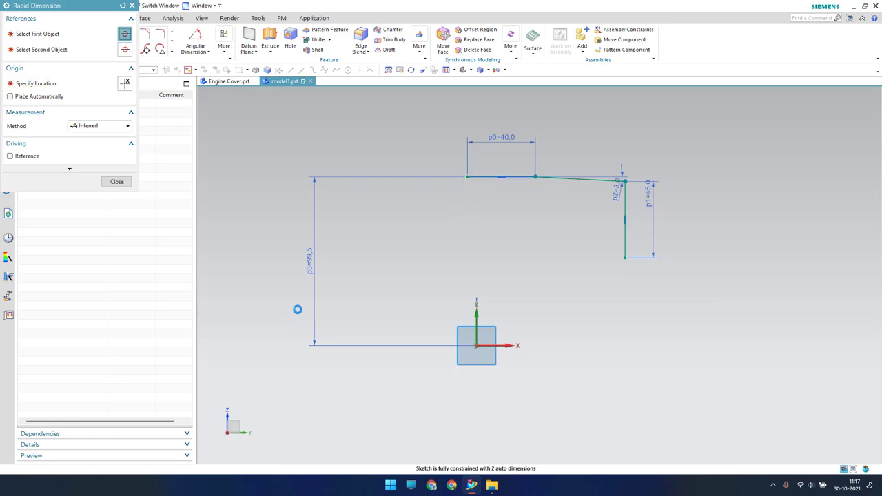
pyautogui.press('Escape')
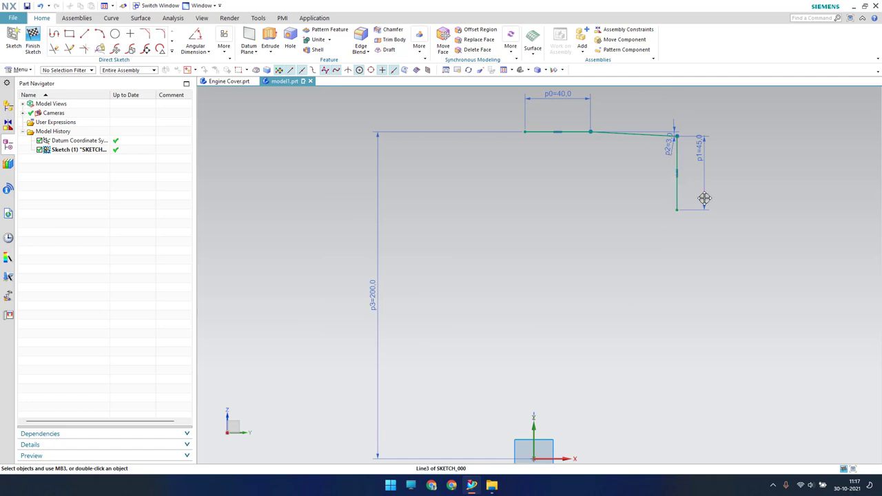
pyautogui.moveTo(703, 197)
pyautogui.mouseDown()
pyautogui.moveTo(758, 193)
pyautogui.moveTo(728, 197)
pyautogui.mouseUp()
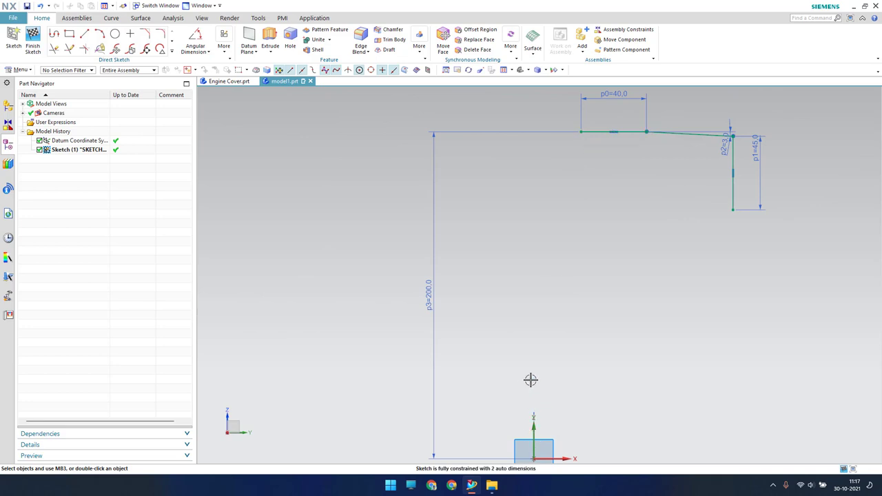
# Step: Constrain the profile's top-left endpoint vertically in line with the origin
pyautogui.press('c')
pyautogui.click(32, 36)
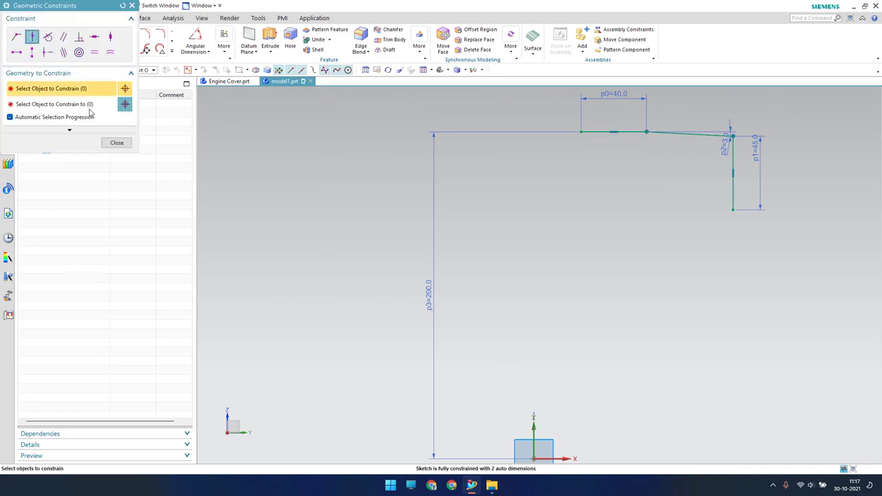
pyautogui.click(580, 132)
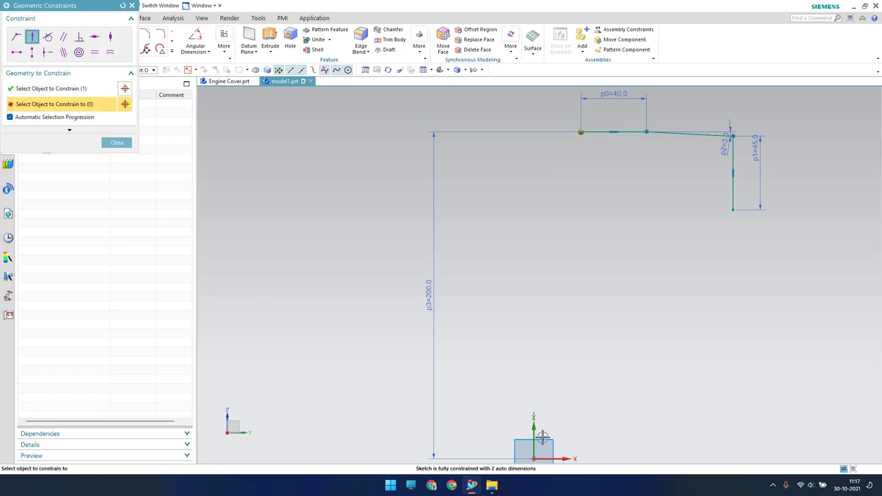
pyautogui.click(551, 413)
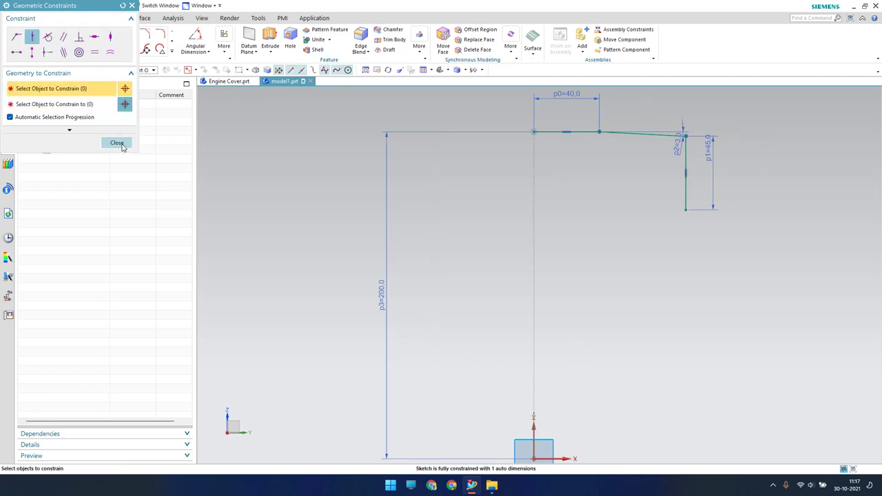
pyautogui.click(117, 143)
pyautogui.scroll(-1, 571, 217)
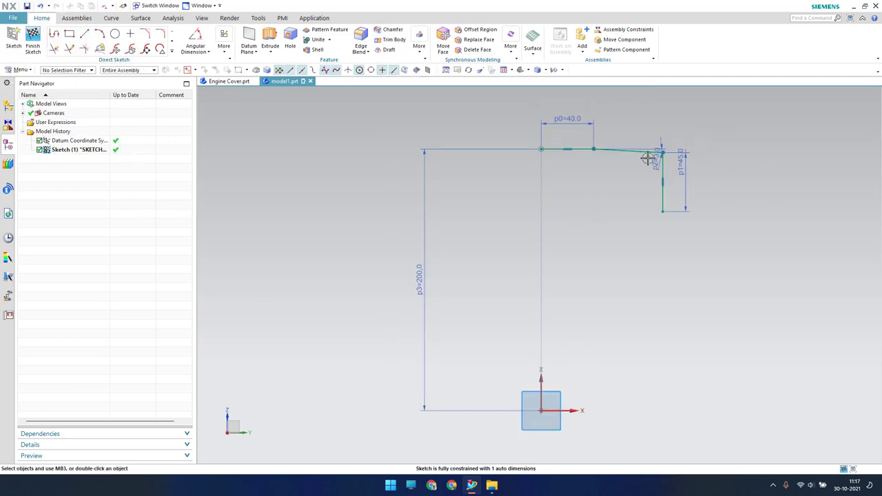
pyautogui.scroll(1, 670, 147)
pyautogui.scroll(1, 654, 165)
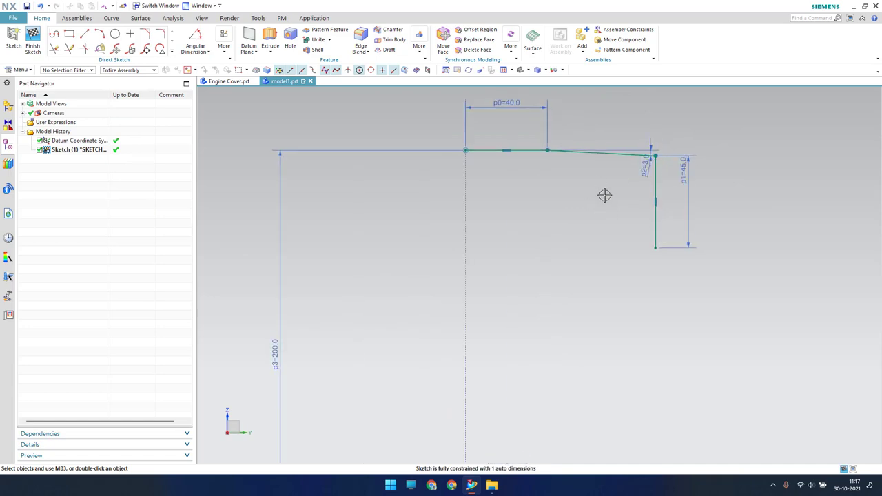
# Step: Set the profile's overall width to 175 (p4)
pyautogui.click(655, 246)
pyautogui.click(466, 148)
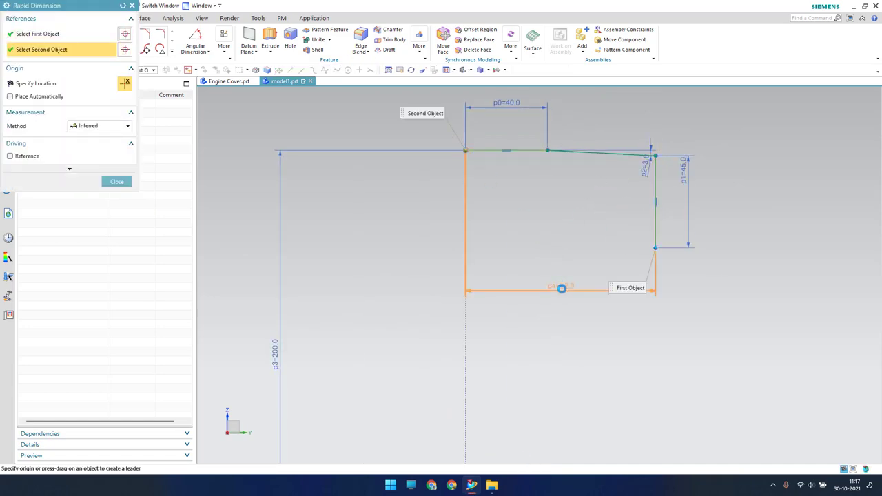
pyautogui.click(561, 292)
pyautogui.write('175')
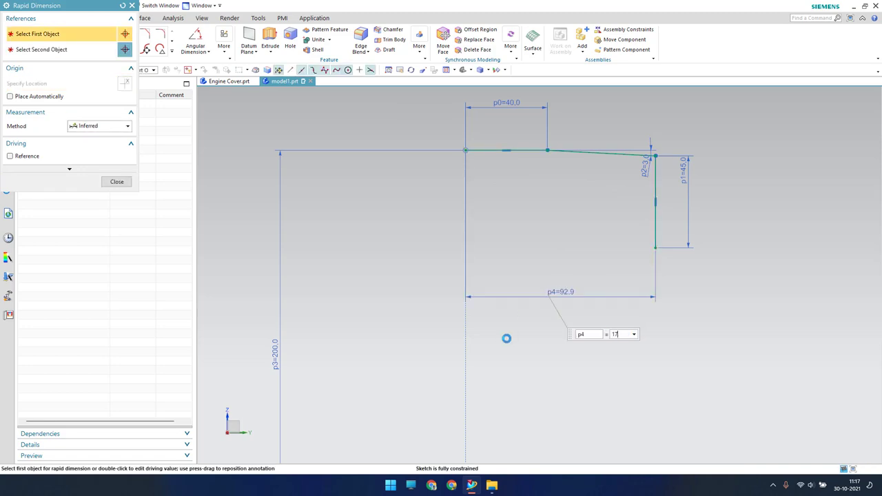
pyautogui.press('Return')
pyautogui.press('Escape')
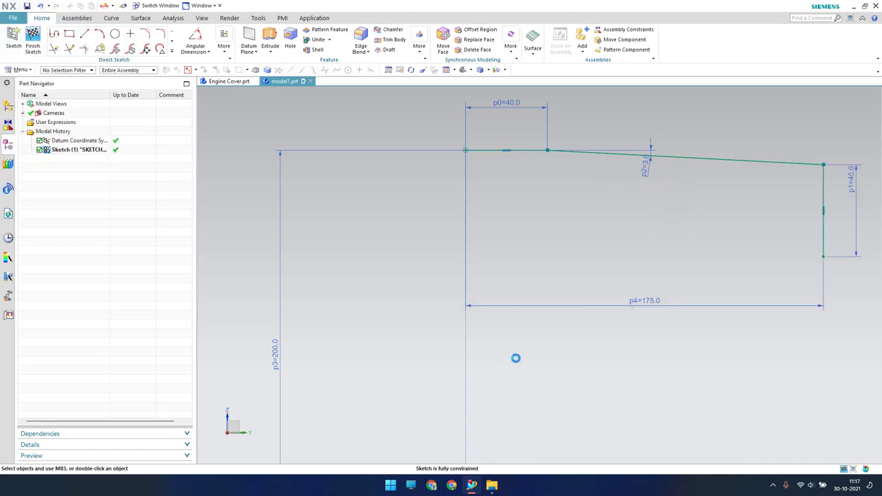
pyautogui.scroll(-3, 606, 276)
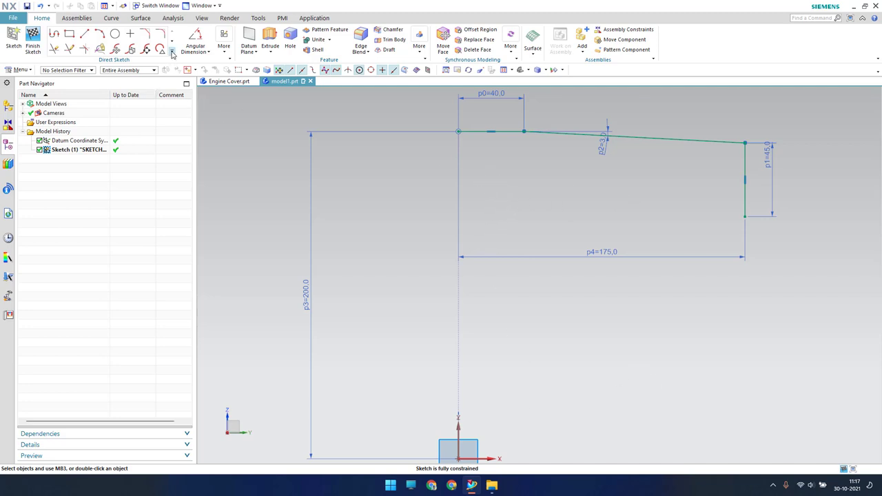
pyautogui.click(172, 54)
# Step: Offset the connected three-line profile by 5 mm as a parallel copy (p5=5.0)
pyautogui.click(115, 110)
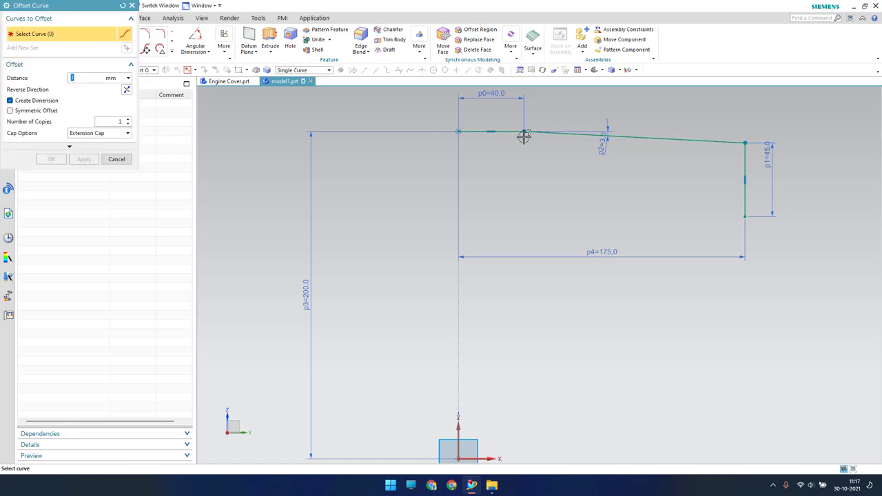
pyautogui.click(320, 70)
pyautogui.click(300, 87)
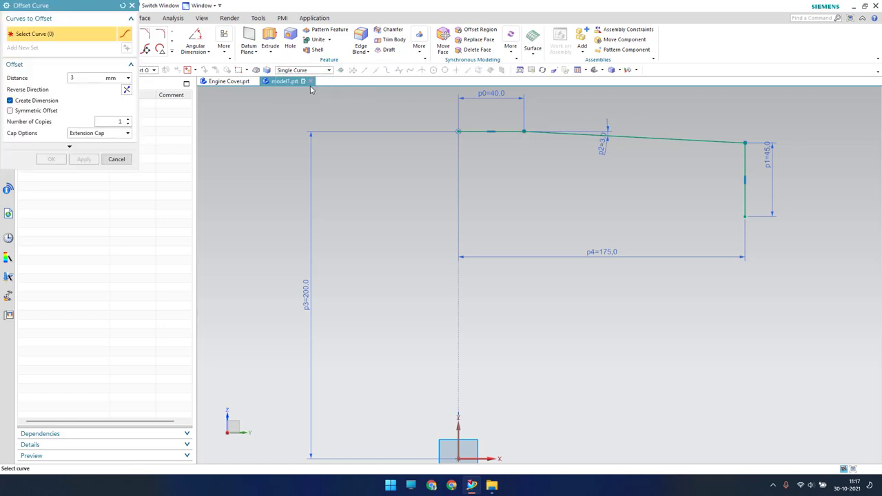
pyautogui.click(472, 130)
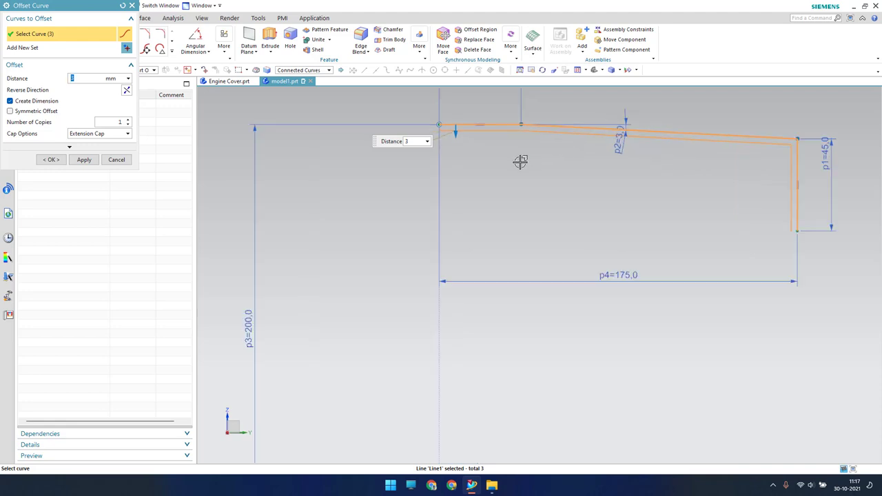
pyautogui.scroll(2, 522, 161)
pyautogui.scroll(1, 424, 114)
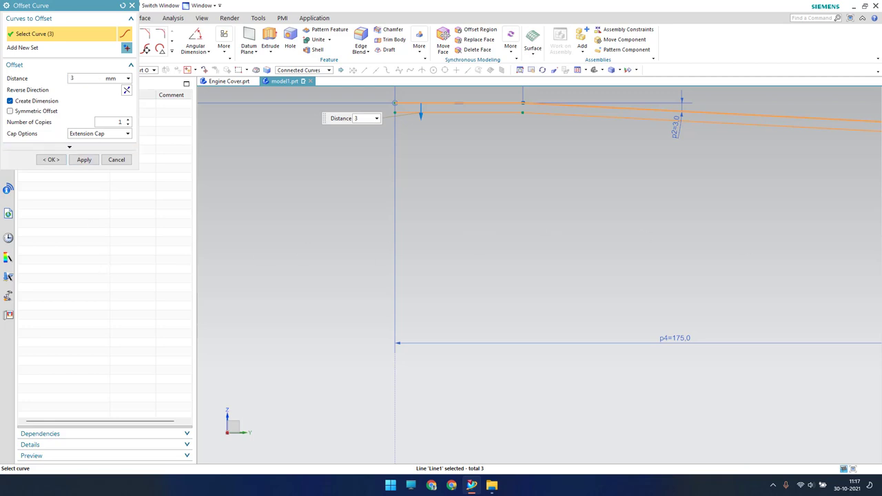
pyautogui.write('5')
pyautogui.press('Return')
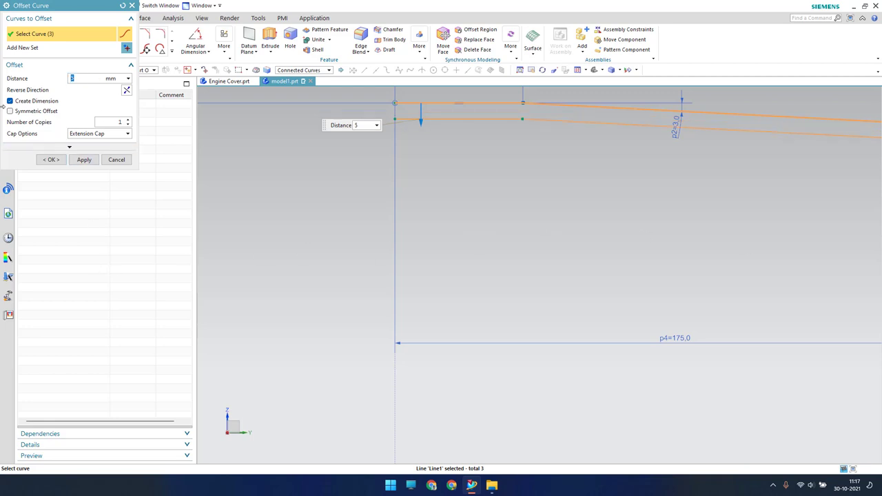
pyautogui.click(47, 160)
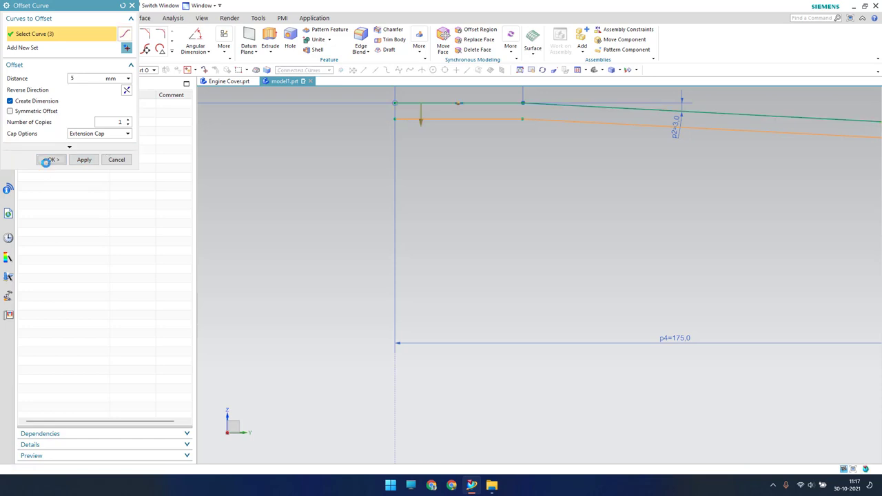
pyautogui.scroll(5, 397, 107)
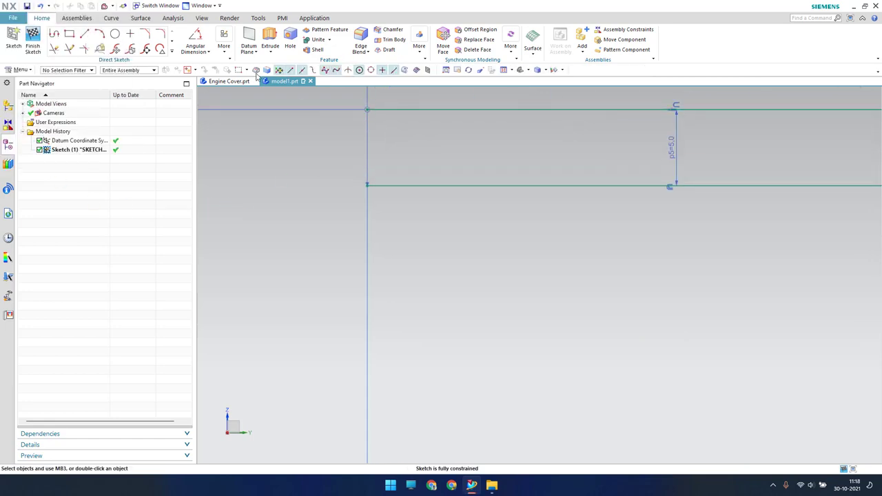
# Step: Join both ends of the original and offset curves with short lines and finish Sketch (1)
pyautogui.click(84, 33)
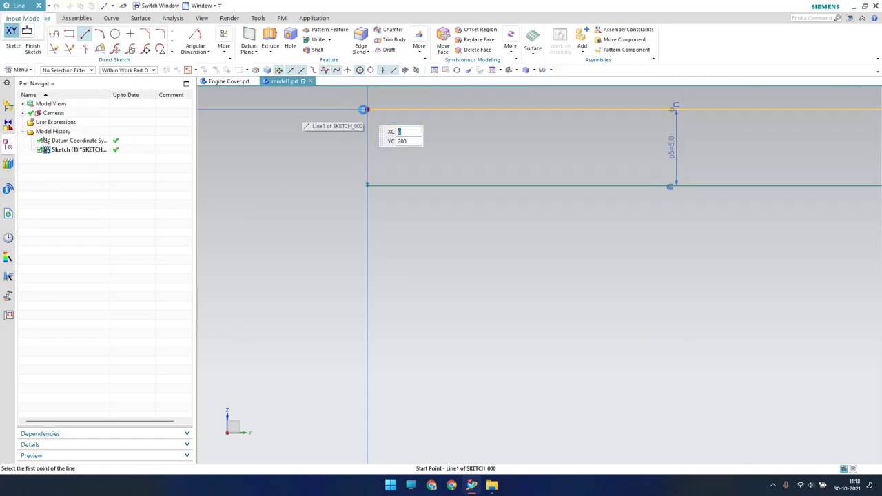
pyautogui.click(363, 109)
pyautogui.click(367, 185)
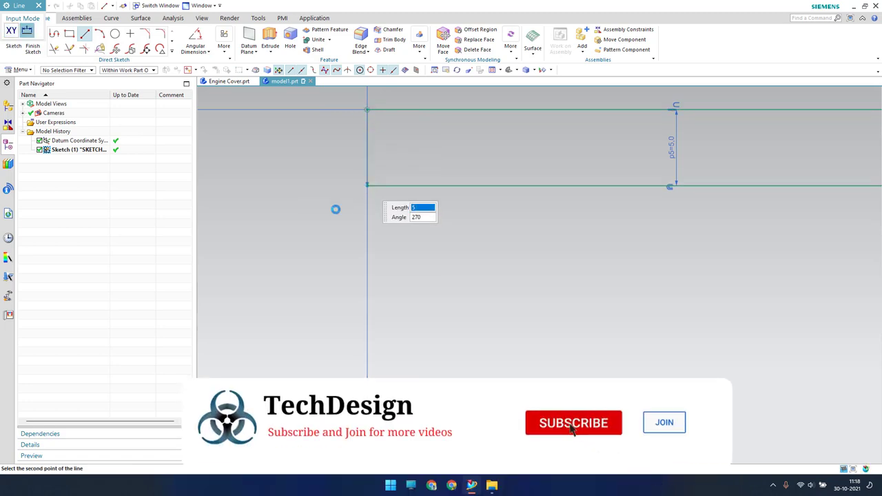
pyautogui.scroll(-2, 336, 209)
pyautogui.scroll(-2, 337, 207)
pyautogui.scroll(4, 573, 275)
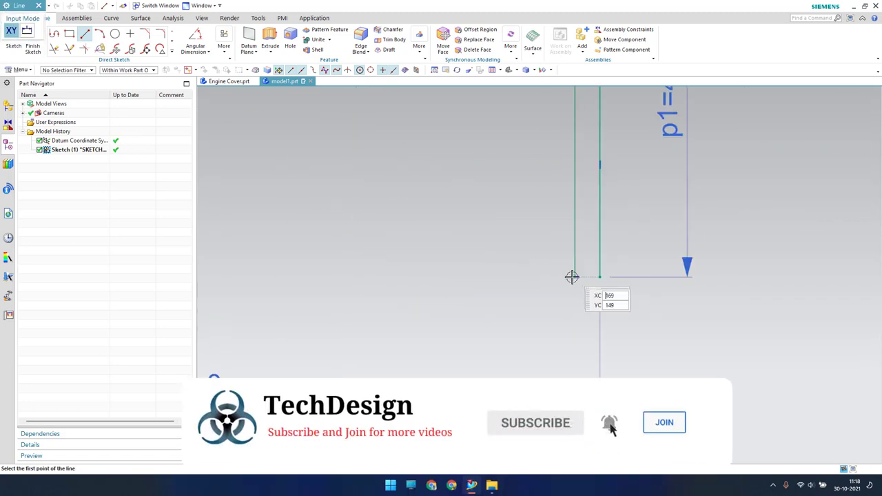
pyautogui.scroll(1, 581, 275)
pyautogui.click(579, 275)
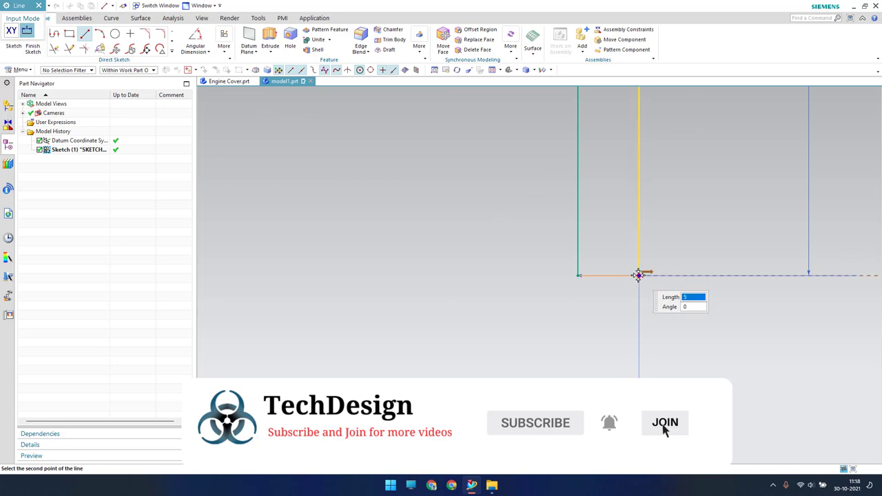
pyautogui.click(639, 276)
pyautogui.scroll(-1, 459, 274)
pyautogui.middleClick(461, 274)
pyautogui.scroll(-2, 460, 274)
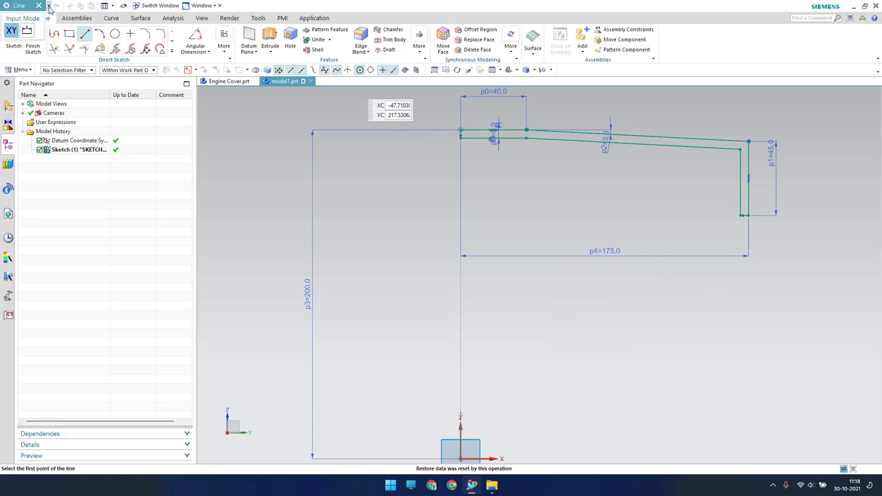
pyautogui.click(40, 5)
pyautogui.click(33, 49)
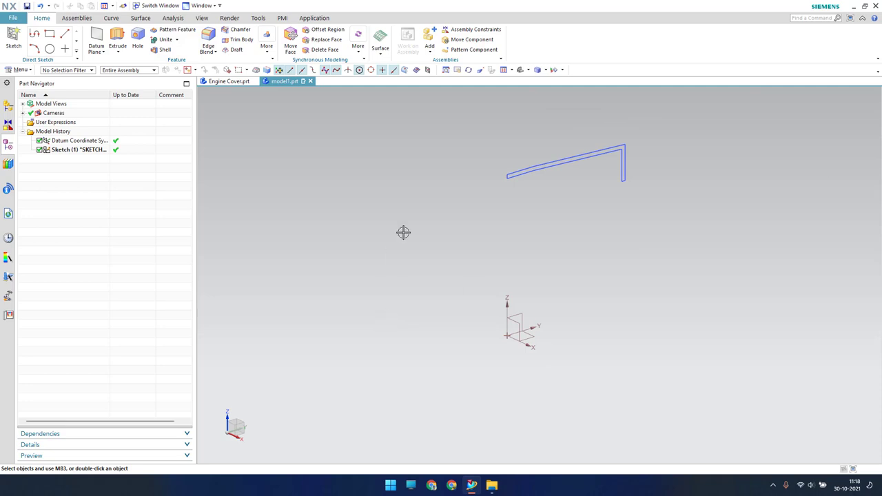
# Step: Revolve the closed profile 360° about the datum axis, pivoting at the origin, as Revolve (2)
pyautogui.click(118, 52)
pyautogui.click(131, 72)
pyautogui.moveTo(86, 9); pyautogui.dragTo(263, 44)
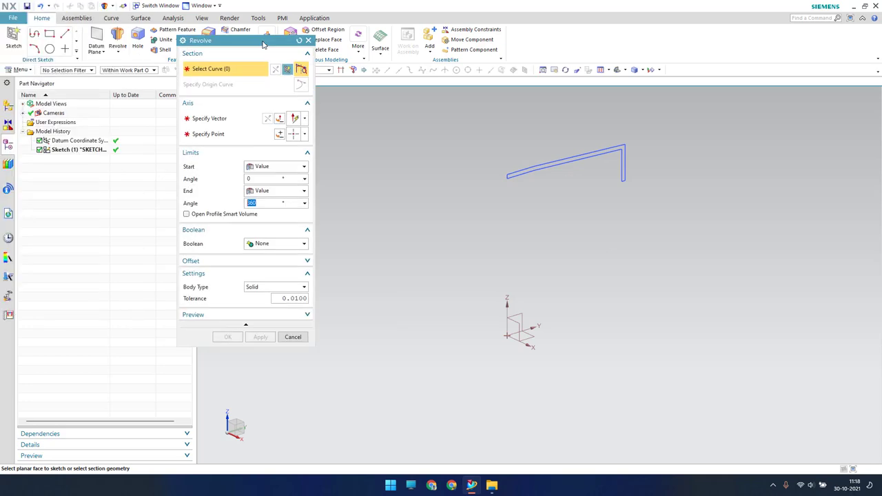
pyautogui.click(91, 150)
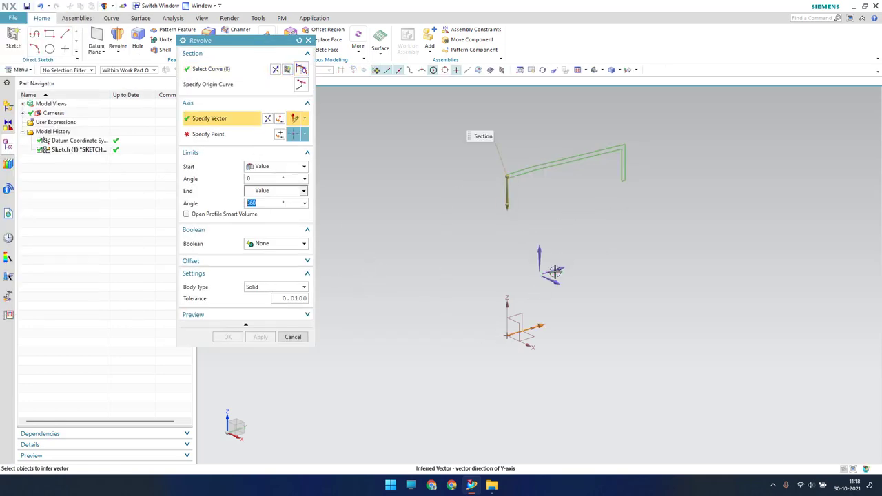
pyautogui.click(527, 332)
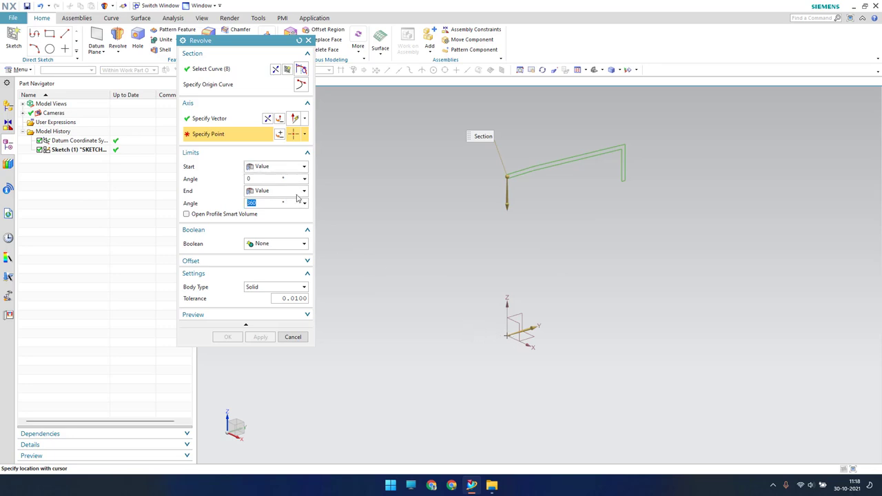
pyautogui.click(304, 133)
pyautogui.click(294, 148)
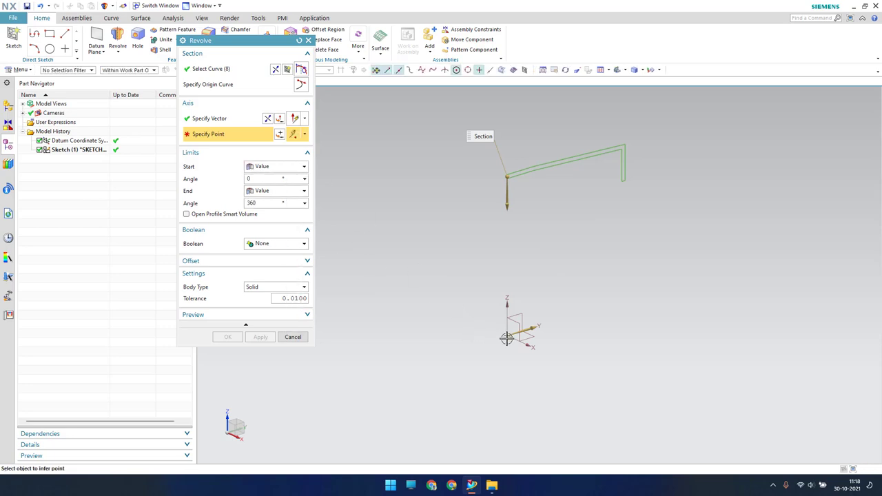
pyautogui.click(506, 337)
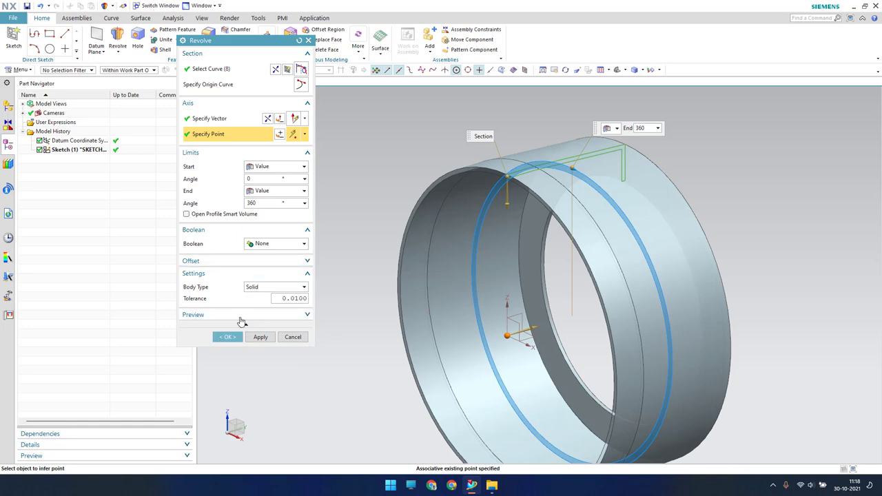
pyautogui.click(225, 337)
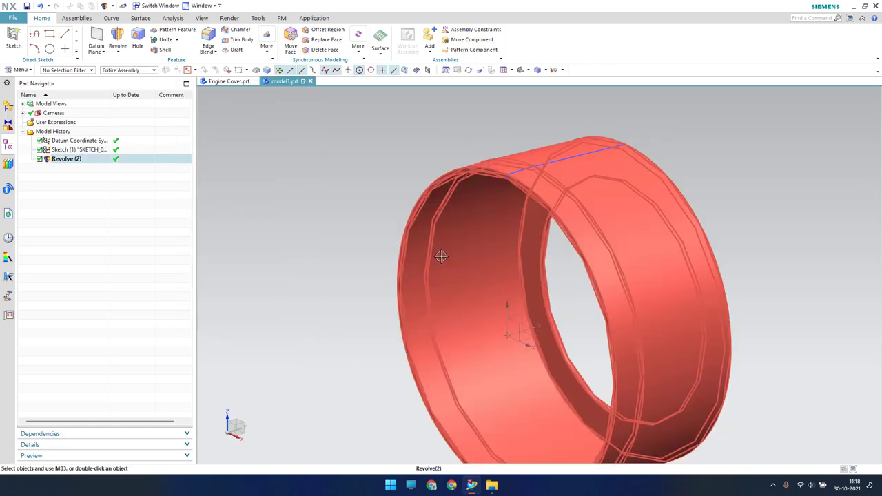
pyautogui.moveTo(443, 253)
pyautogui.mouseDown(button='middle')
pyautogui.moveTo(359, 257)
pyautogui.moveTo(419, 187)
pyautogui.moveTo(443, 187)
pyautogui.moveTo(406, 203)
pyautogui.moveTo(416, 206)
pyautogui.mouseUp(button='middle')
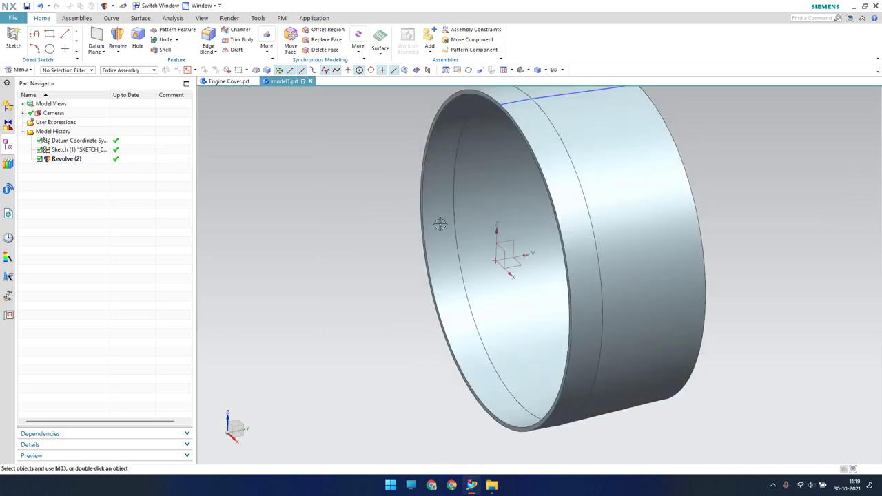
# Step: Place Sketch (3) on the ring's front end face and recentre the view over the ring
pyautogui.click(13, 38)
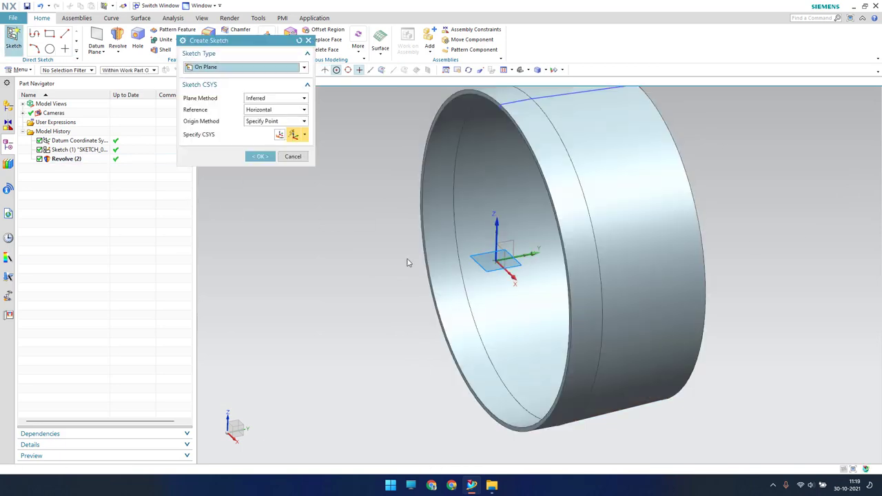
pyautogui.scroll(2, 474, 94)
pyautogui.scroll(3, 521, 99)
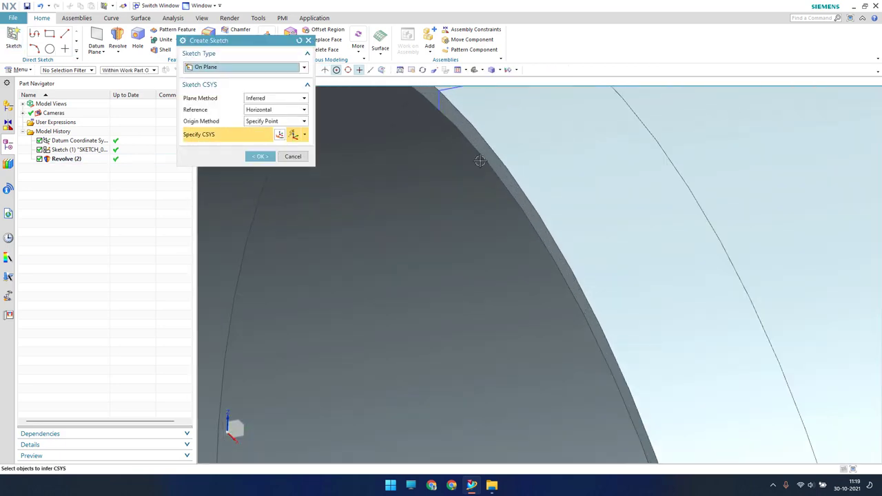
pyautogui.click(486, 156)
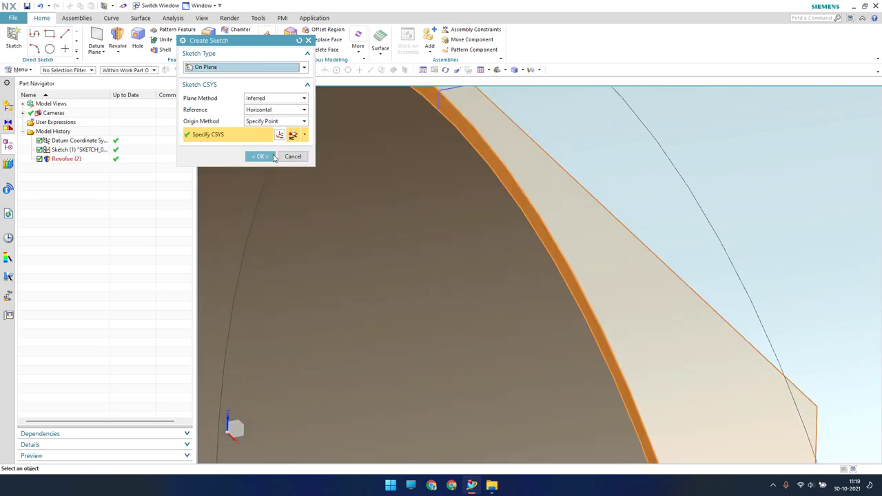
pyautogui.middleClick(466, 246)
pyautogui.scroll(-3, 490, 246)
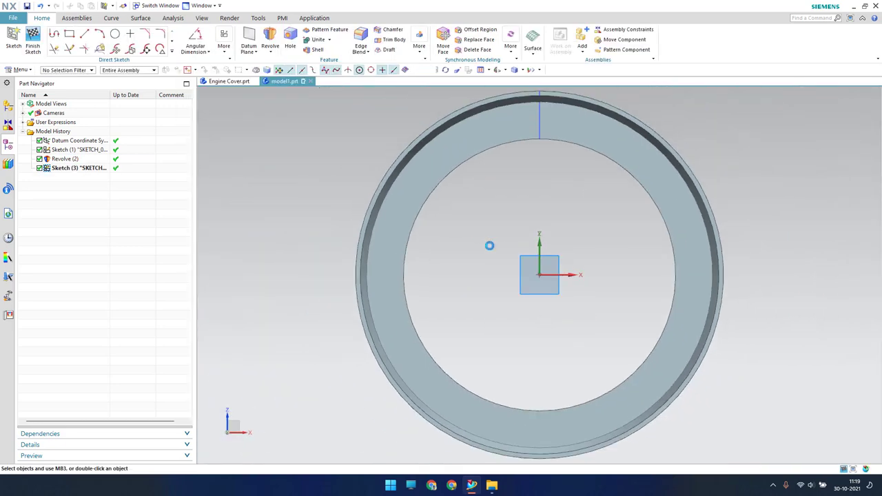
pyautogui.scroll(1, 529, 199)
pyautogui.keyDown('shift'); pyautogui.moveTo(530, 199); pyautogui.dragTo(513, 278, button='middle'); pyautogui.keyUp('shift')
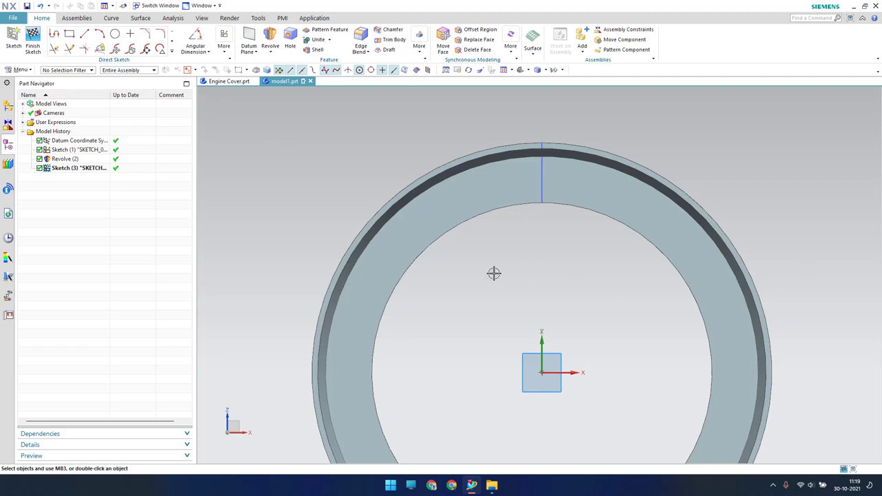
pyautogui.keyDown('shift'); pyautogui.moveTo(494, 278); pyautogui.dragTo(494, 247, button='middle'); pyautogui.keyUp('shift')
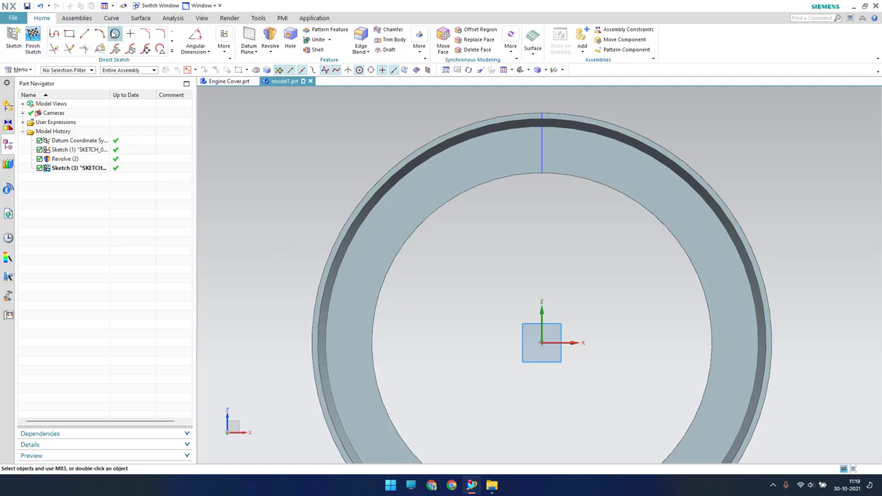
# Step: Draw a 410-diameter circle at the sketch origin and convert it to reference geometry
pyautogui.click(114, 33)
pyautogui.click(541, 342)
pyautogui.write('410')
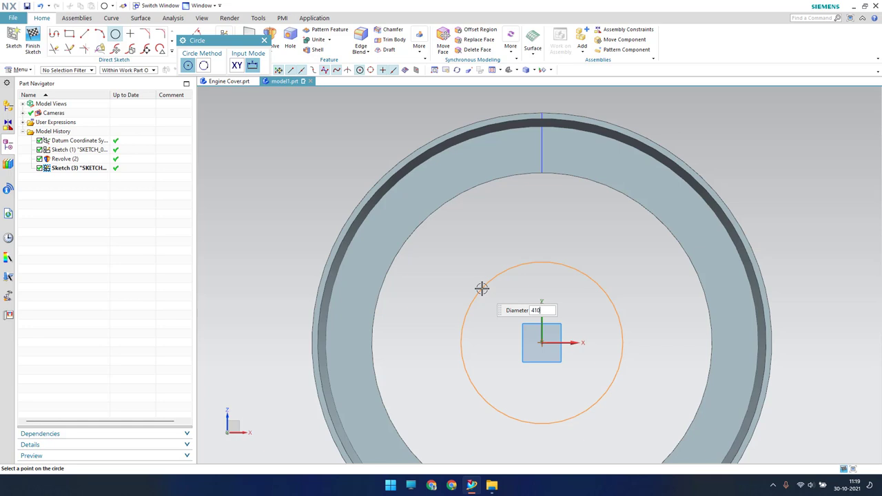
pyautogui.write('10')
pyautogui.press('Return')
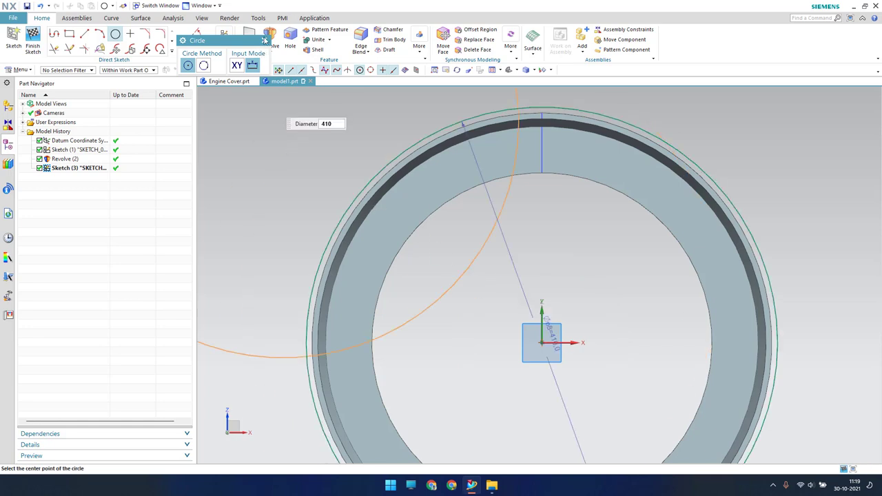
pyautogui.click(264, 41)
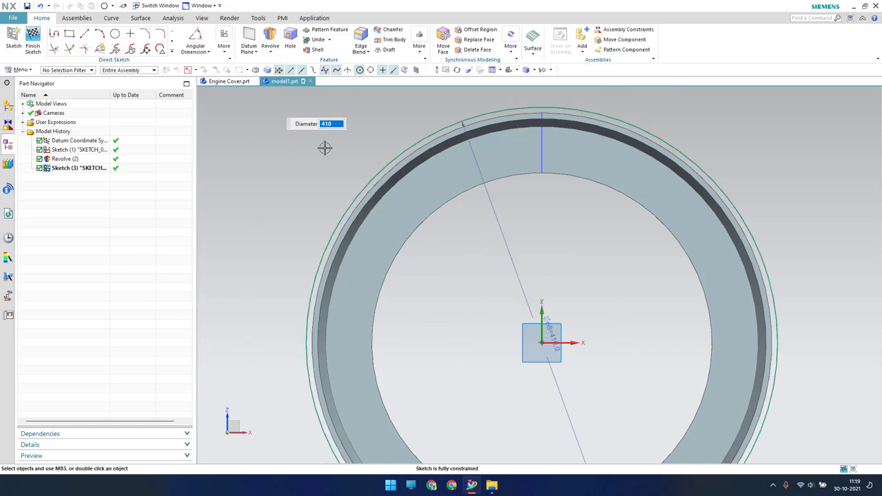
pyautogui.rightClick(399, 148)
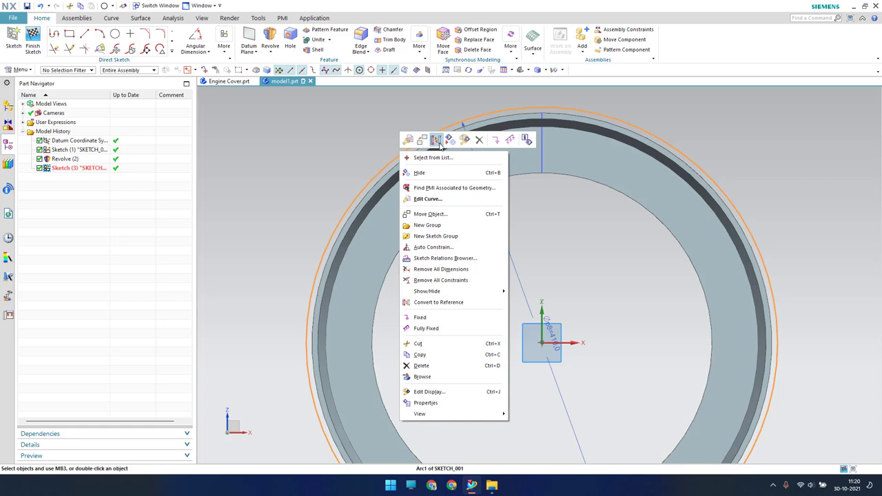
pyautogui.click(437, 140)
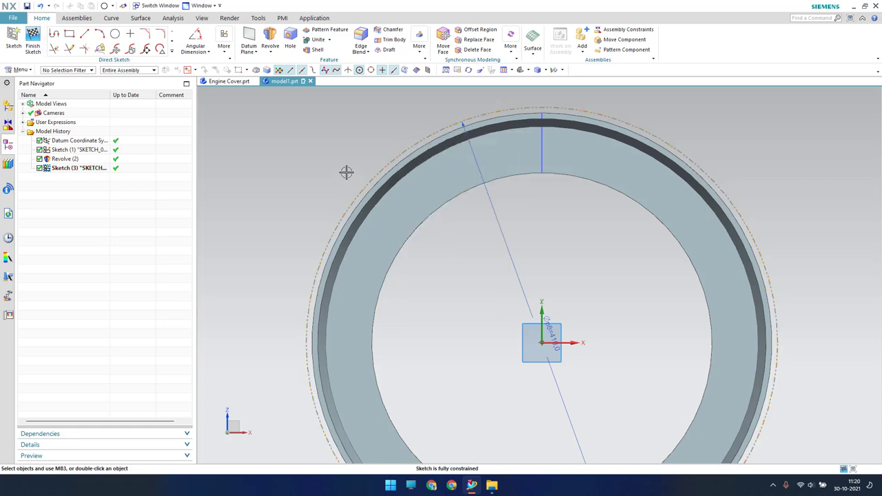
pyautogui.click(115, 33)
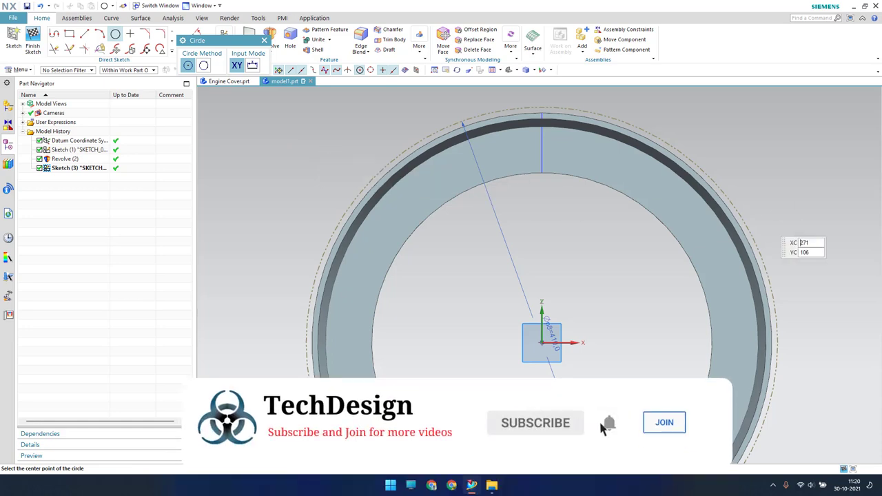
# Step: Draw a 35-diameter circle near the top of the ring
pyautogui.click(329, 145)
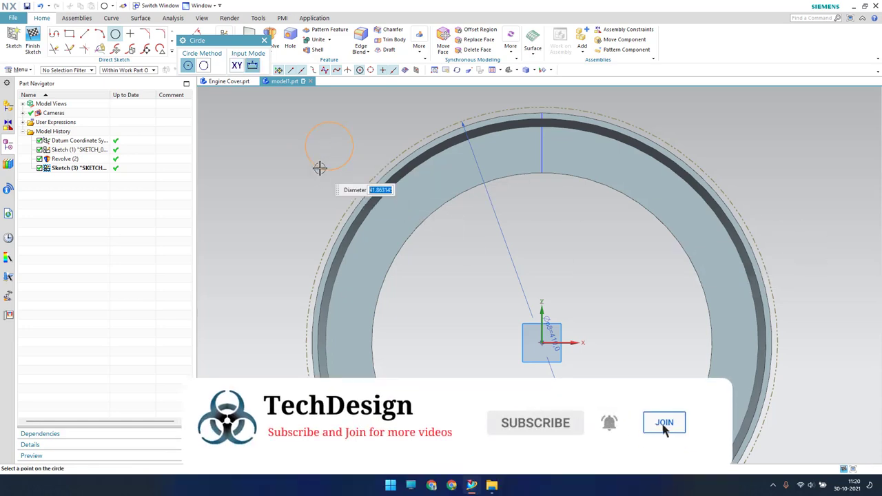
pyautogui.write('35')
pyautogui.press('Return')
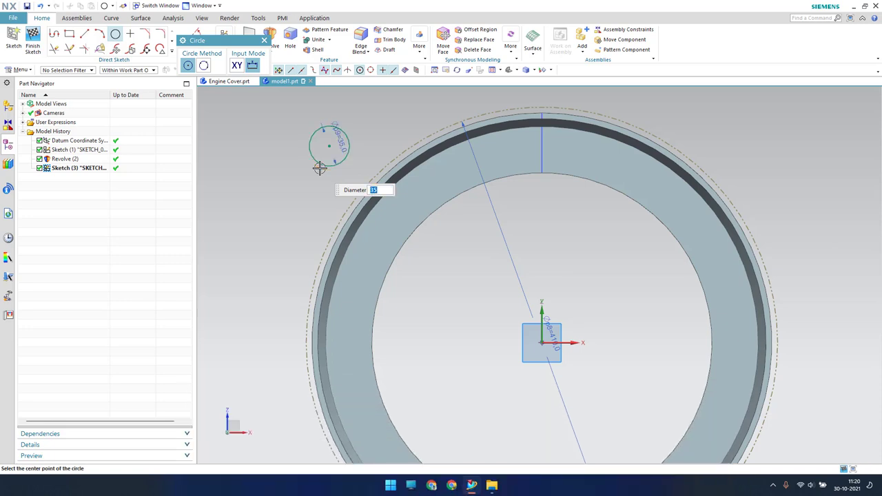
pyautogui.press('Escape')
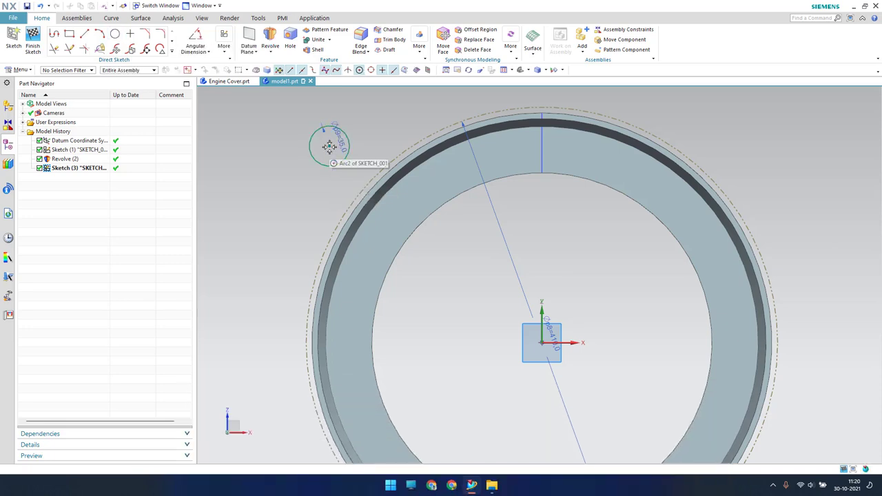
# Step: Constrain the circle's centre onto the 410 reference circle and the vertical line
pyautogui.press('c')
pyautogui.click(331, 146)
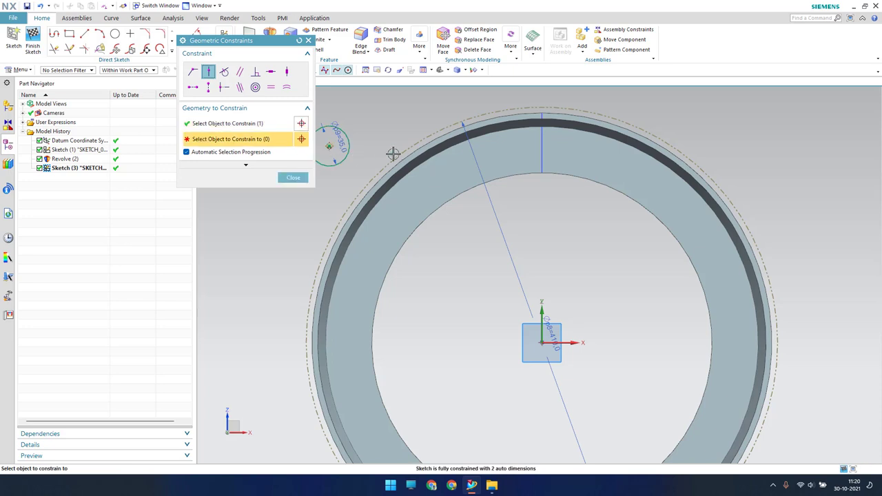
pyautogui.click(399, 155)
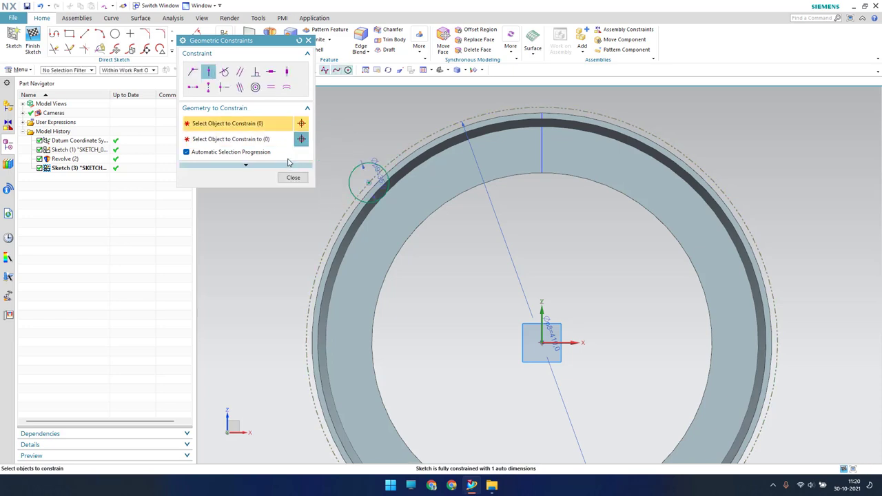
pyautogui.click(368, 181)
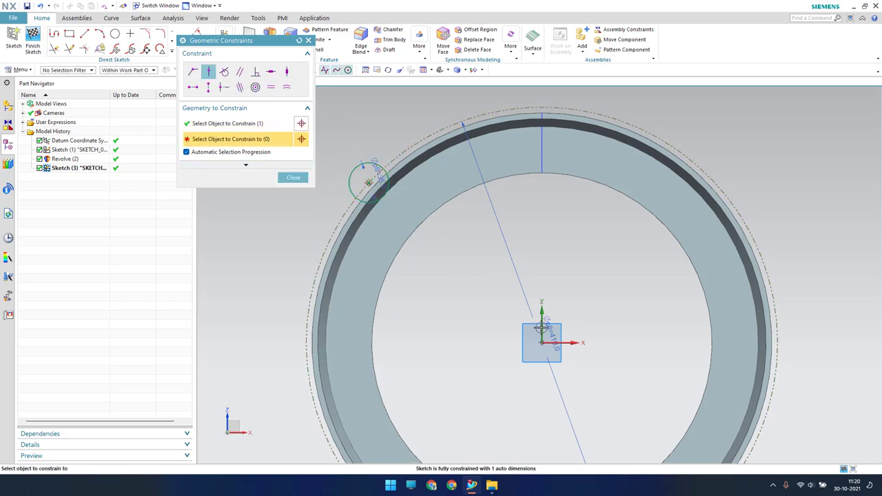
pyautogui.click(542, 318)
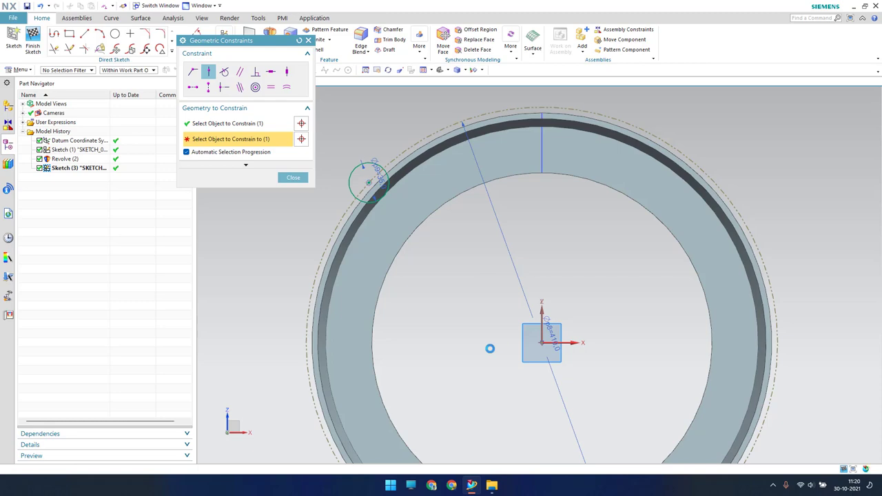
# Step: Close Geometric Constraints, zoom in on the ring's top, and launch Project Curve
pyautogui.click(303, 180)
pyautogui.scroll(3, 508, 118)
pyautogui.scroll(2, 473, 124)
pyautogui.scroll(2, 500, 153)
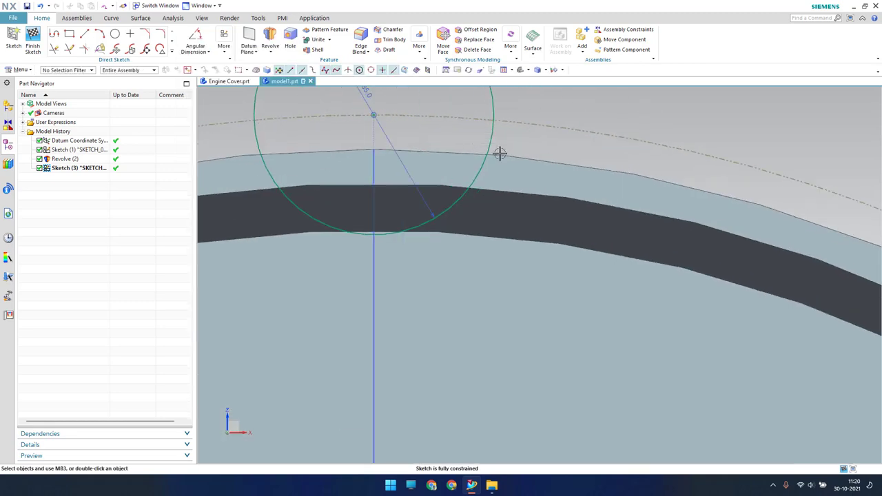
pyautogui.scroll(-3, 500, 153)
pyautogui.scroll(2, 501, 158)
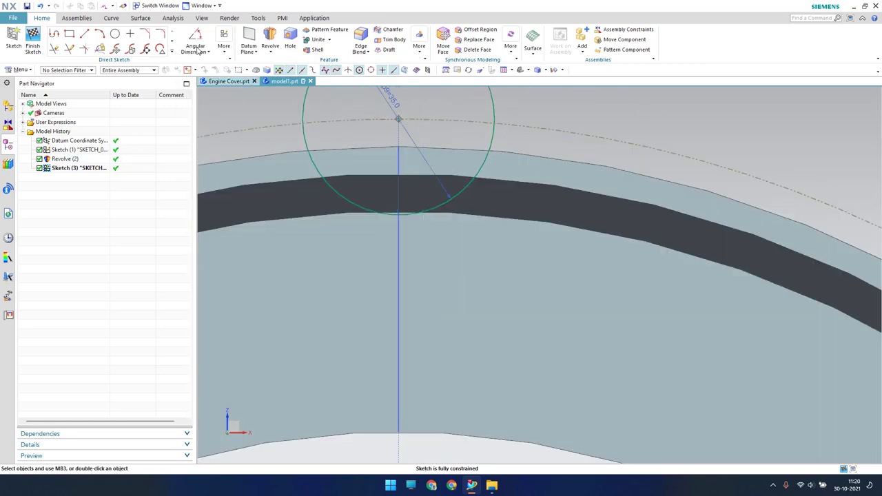
pyautogui.scroll(3, 371, 161)
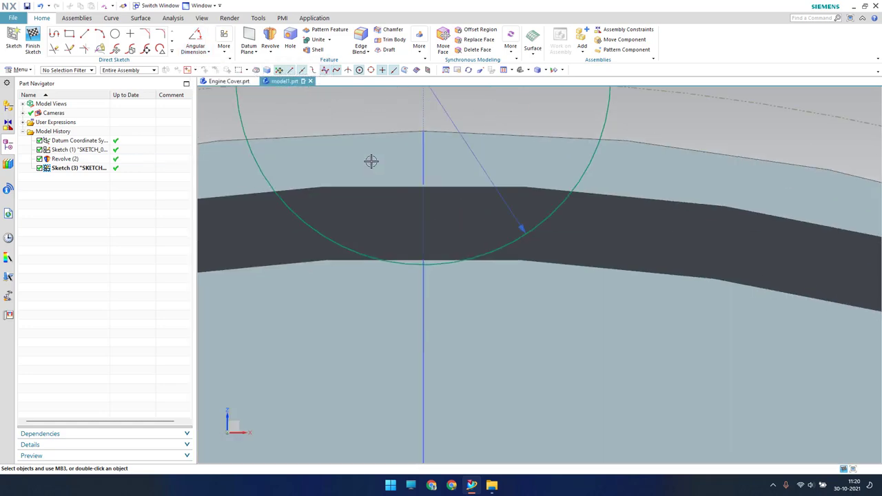
pyautogui.scroll(-2, 379, 132)
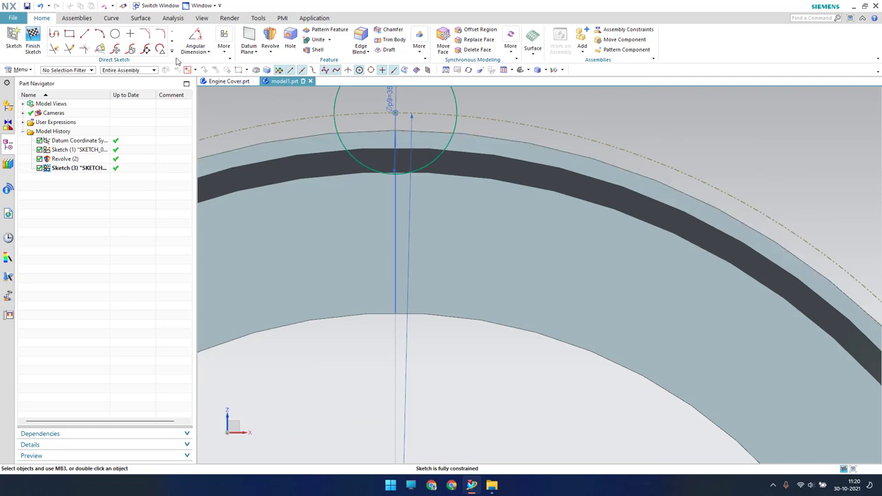
pyautogui.click(172, 53)
pyautogui.click(101, 123)
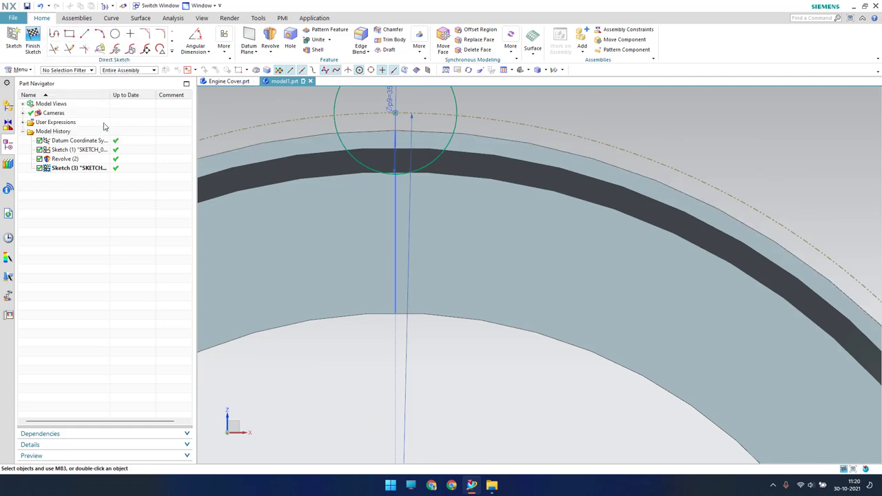
# Step: Project the ring's outer edge into the sketch as a non-associative curve
pyautogui.click(332, 133)
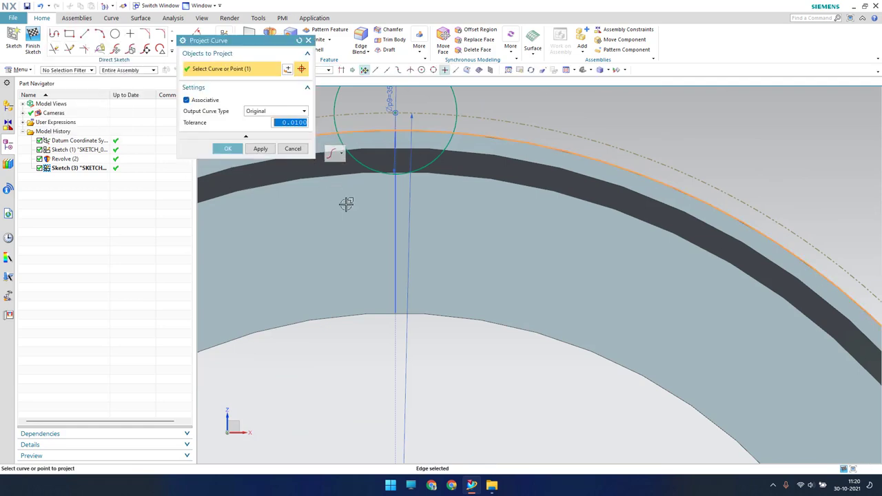
pyautogui.click(228, 149)
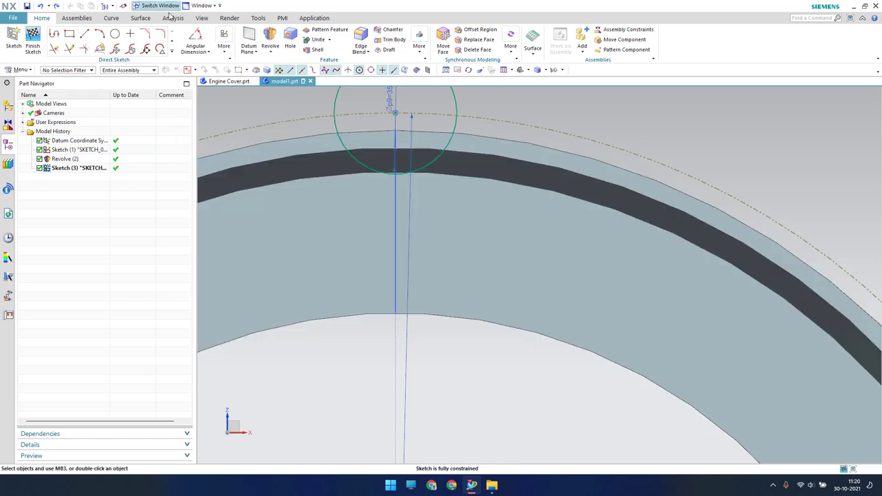
pyautogui.click(172, 52)
pyautogui.click(115, 122)
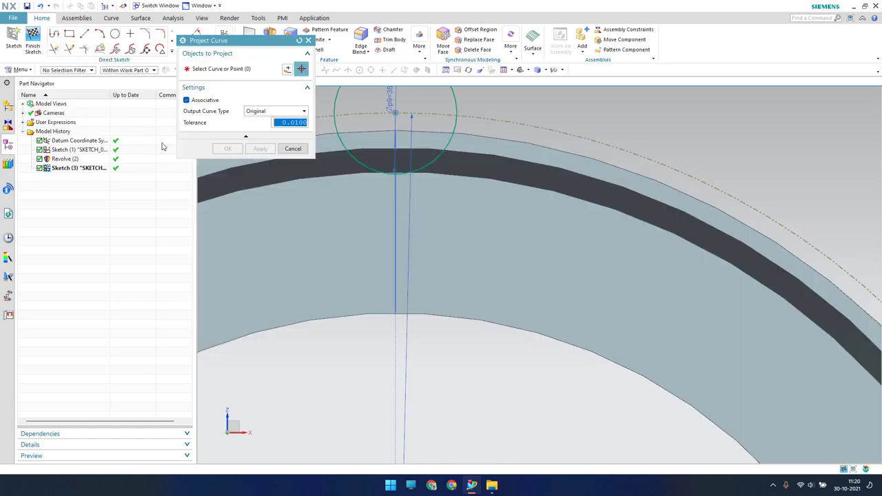
pyautogui.click(326, 134)
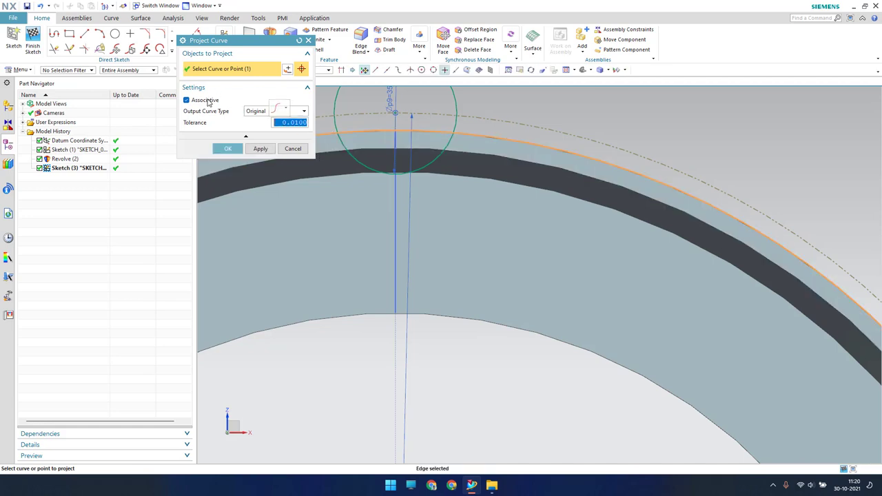
pyautogui.click(186, 100)
pyautogui.click(231, 151)
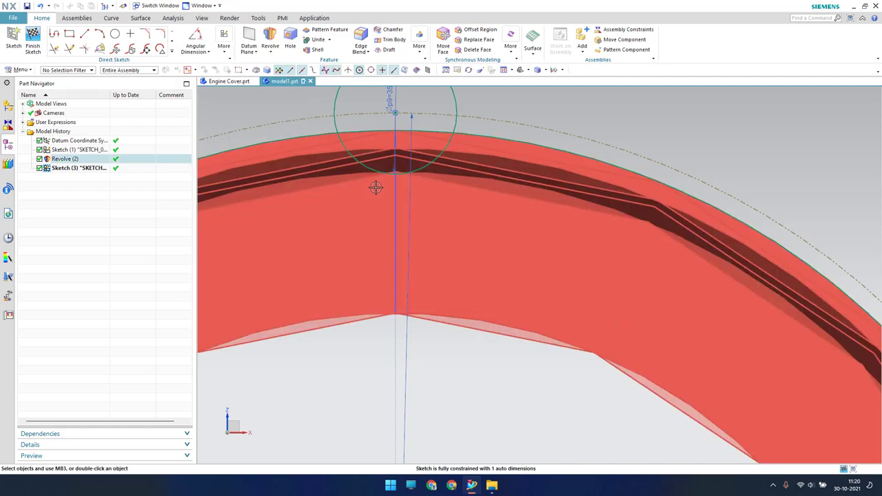
# Step: Quick Trim away the 35 circle's lower arc below the rim chord
pyautogui.scroll(-2, 374, 187)
pyautogui.scroll(-1, 407, 171)
pyautogui.scroll(2, 406, 171)
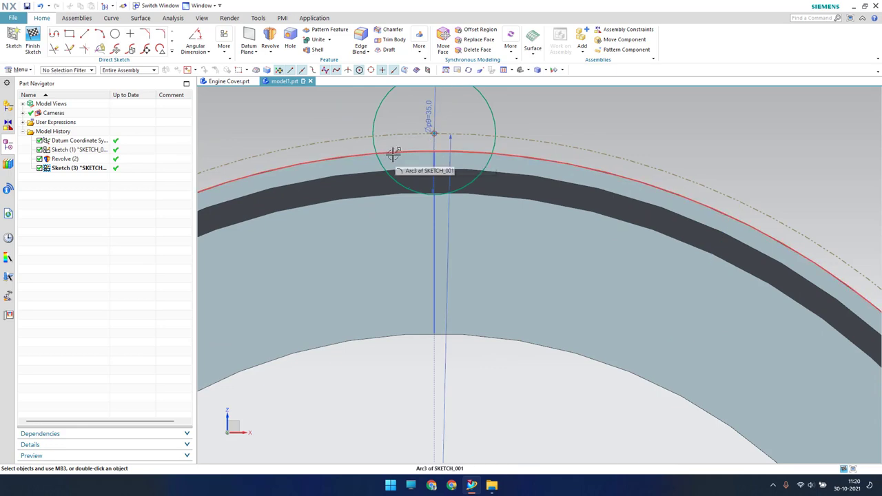
pyautogui.press('t')
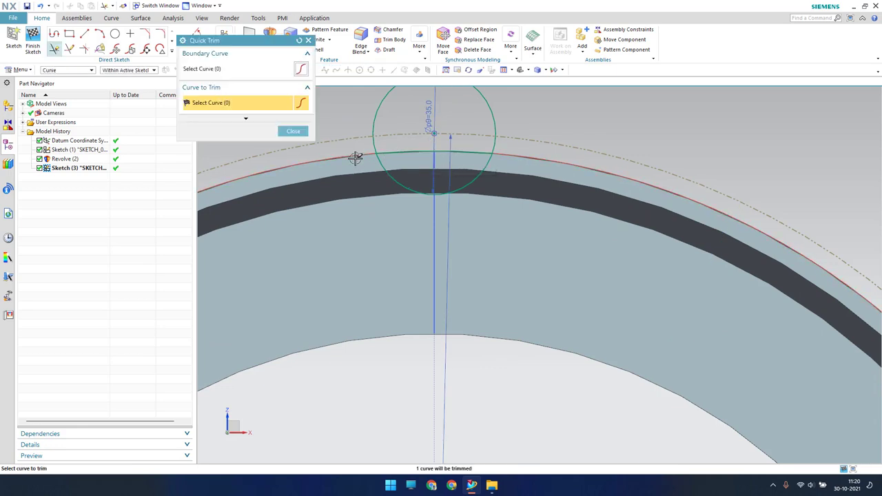
pyautogui.click(357, 156)
pyautogui.click(398, 181)
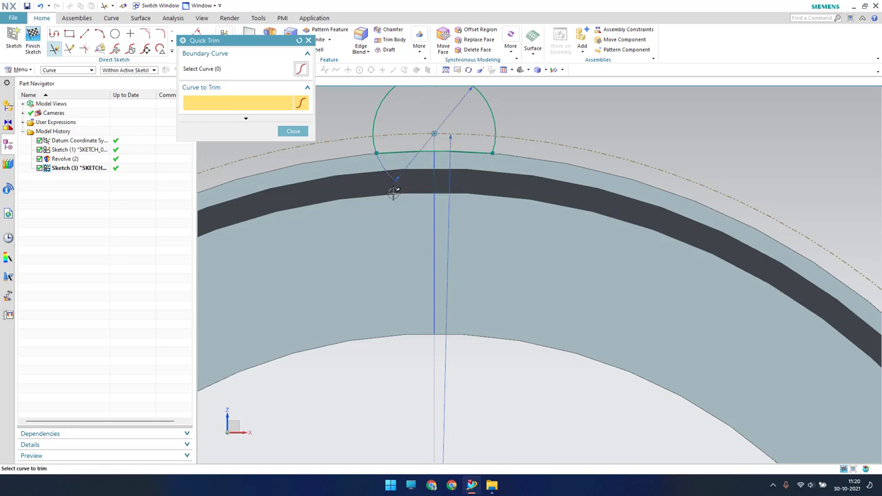
pyautogui.click(292, 131)
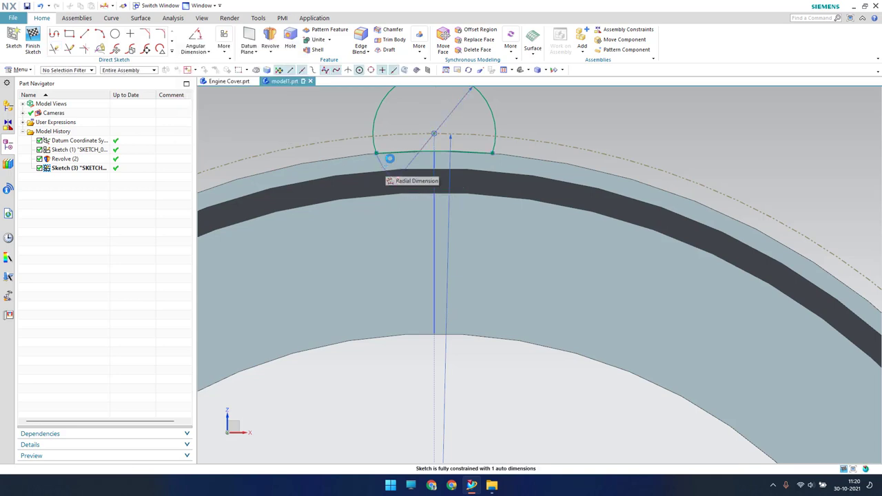
# Step: Dimension the chord with a 200 radius (Rp10=200)
pyautogui.press('d')
pyautogui.click(392, 153)
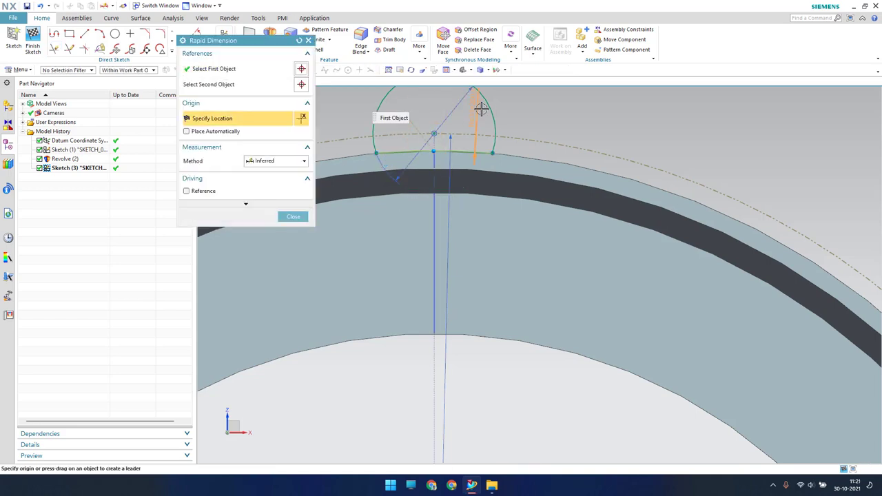
pyautogui.click(544, 114)
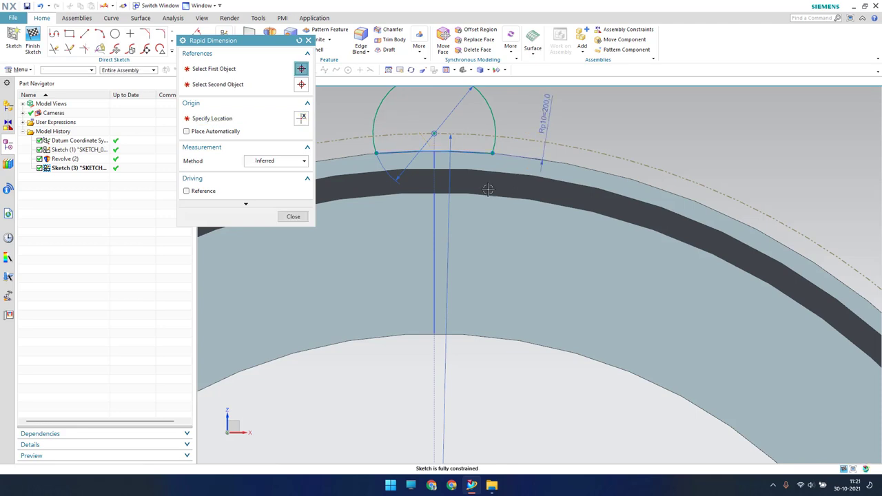
pyautogui.click(293, 216)
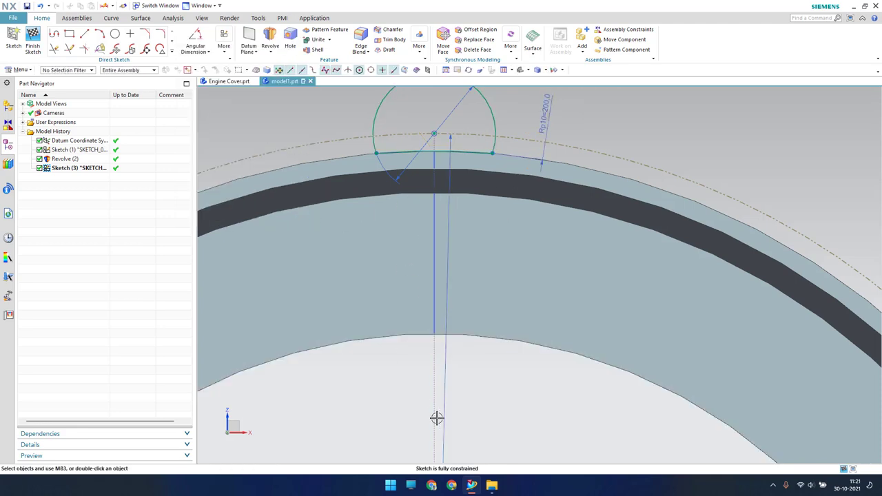
# Step: Orbit to inspect the sketch on the part, then return to the straight-on sketch view
pyautogui.press('Escape')
pyautogui.scroll(-2, 421, 155)
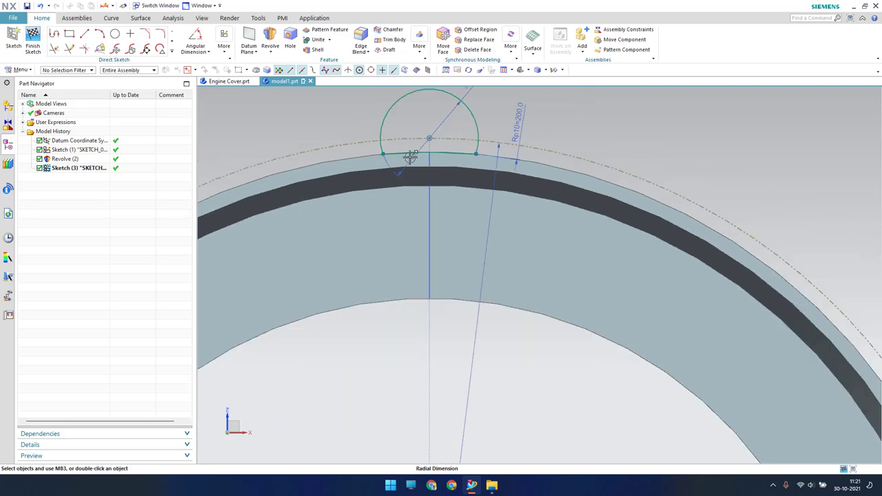
pyautogui.moveTo(420, 168); pyautogui.dragTo(479, 239, button='middle')
pyautogui.scroll(3, 479, 239)
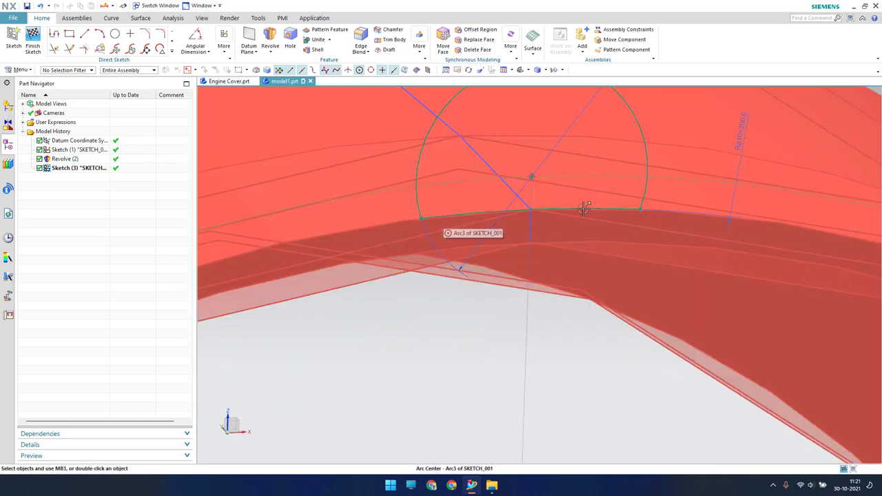
pyautogui.scroll(-3, 505, 216)
pyautogui.press('F8')
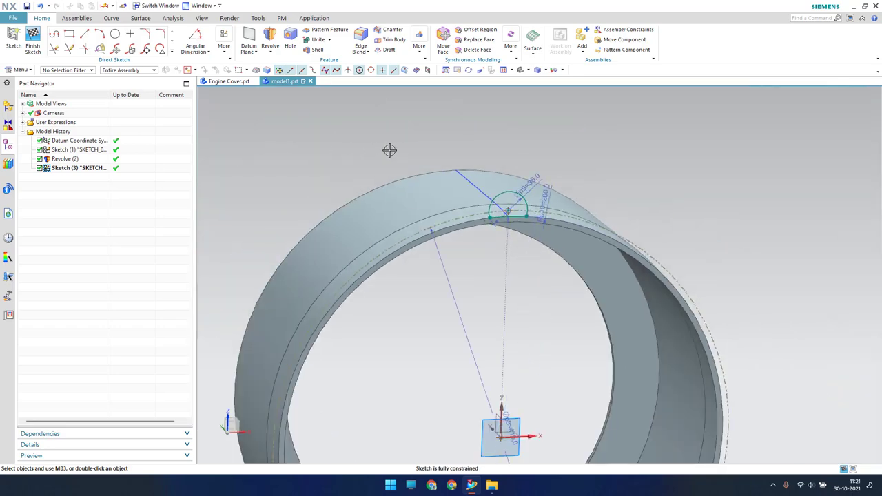
pyautogui.scroll(3, 496, 138)
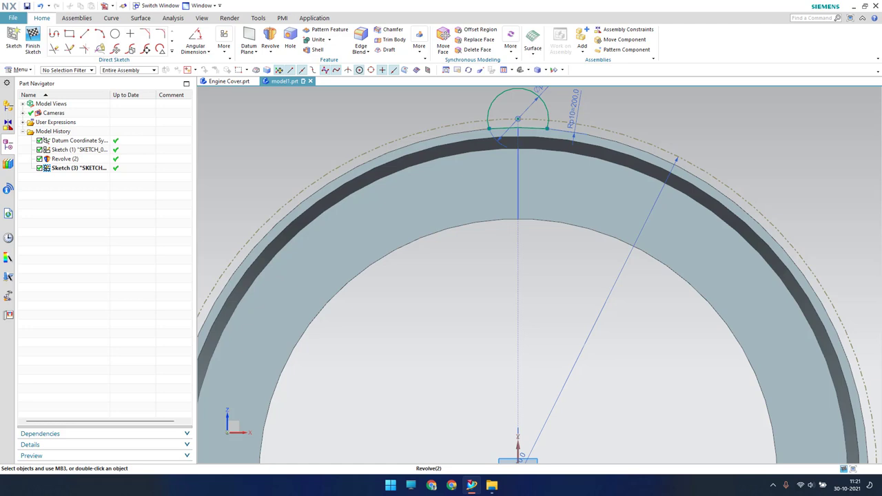
# Step: Start Pattern Curve and select the half-circle profile as connected curves
pyautogui.click(171, 51)
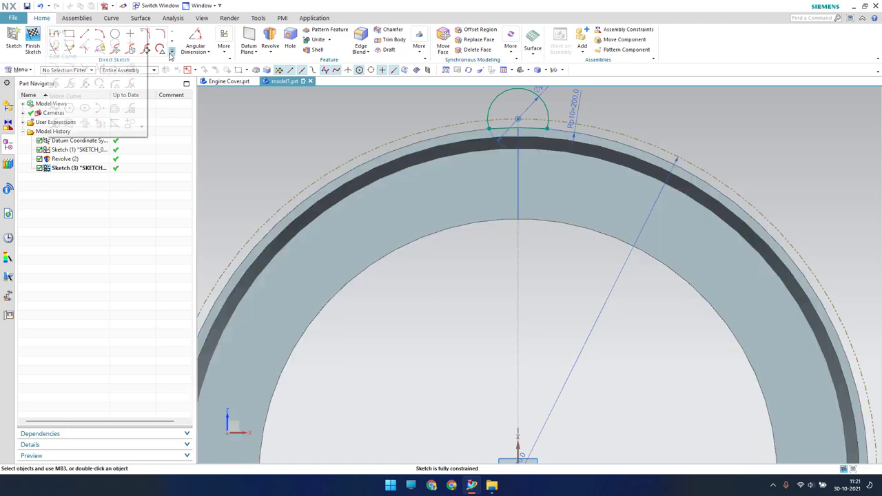
pyautogui.click(130, 109)
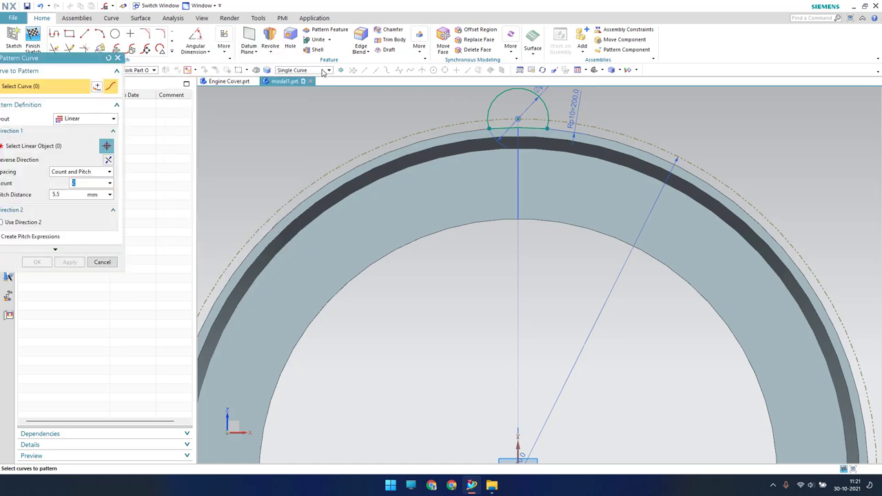
pyautogui.click(324, 71)
pyautogui.click(298, 83)
pyautogui.click(492, 104)
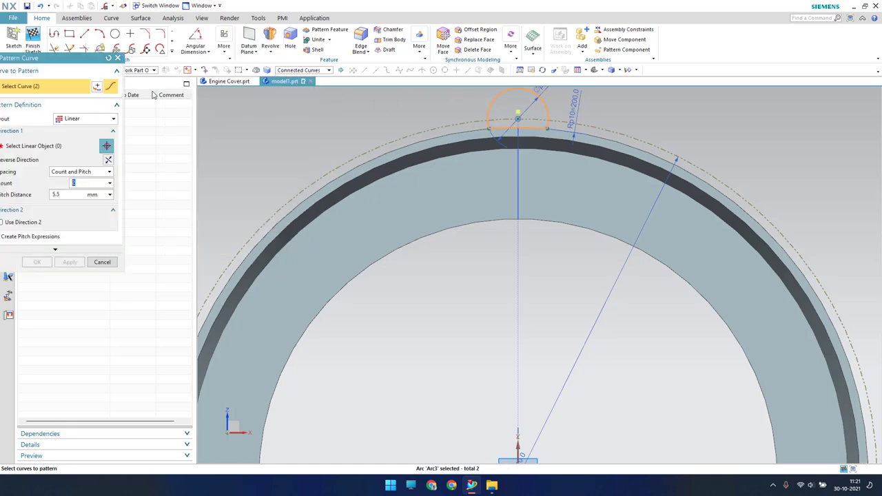
pyautogui.moveTo(81, 62); pyautogui.dragTo(214, 86)
# Step: Pattern the profile circularly about the ring centre, 12 copies at 30° pitch
pyautogui.click(219, 143)
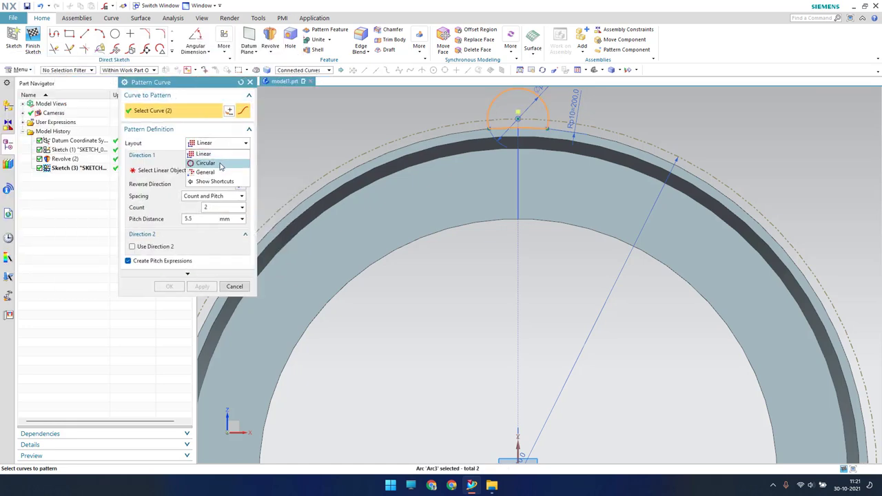
pyautogui.click(196, 168)
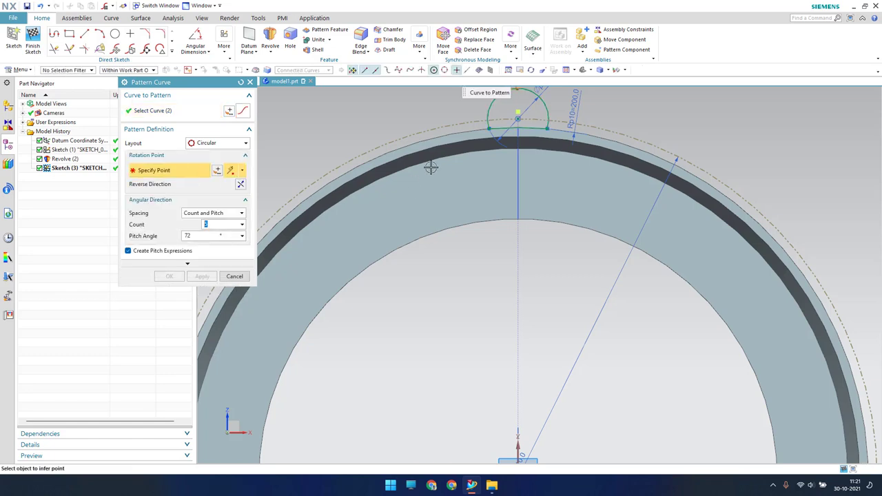
pyautogui.scroll(-4, 434, 155)
pyautogui.click(480, 304)
pyautogui.write('12')
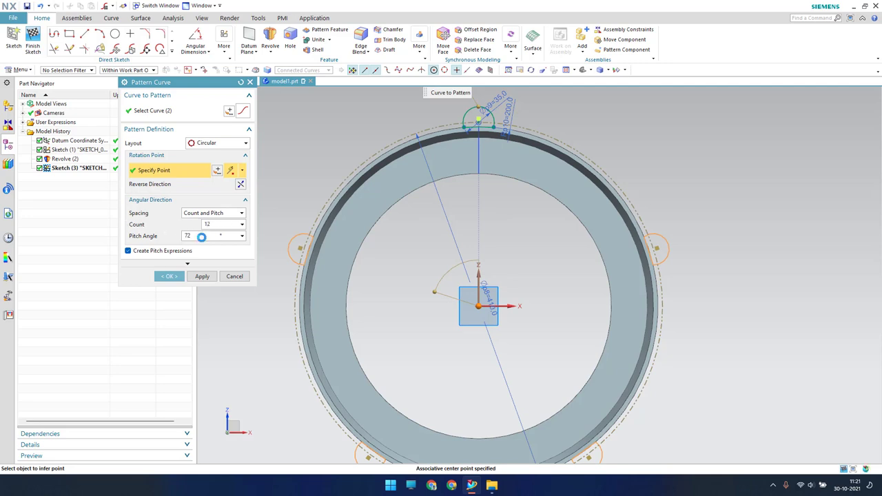
pyautogui.click(201, 236)
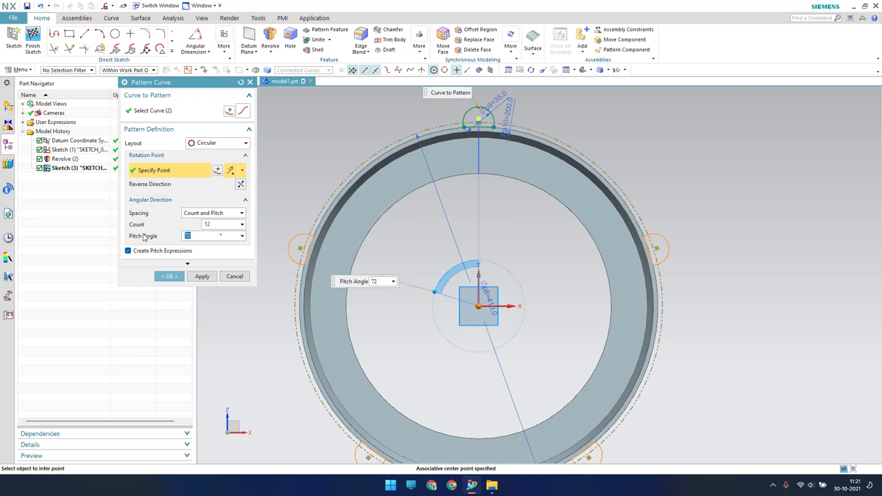
pyautogui.write('30')
pyautogui.press('Return')
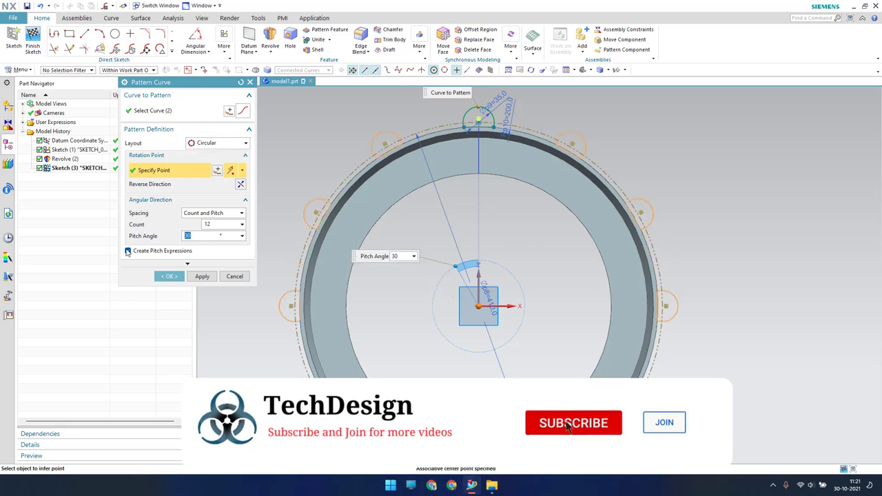
pyautogui.click(128, 250)
pyautogui.click(169, 277)
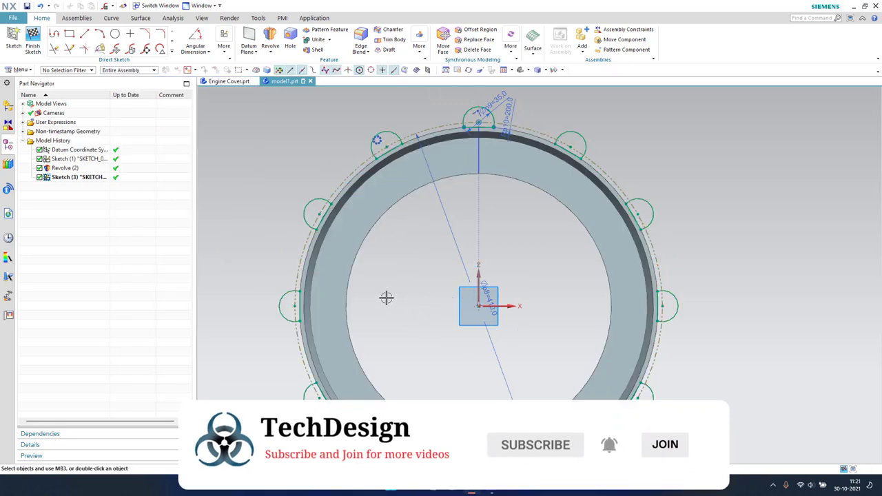
# Step: Finish the sketch and start an Extrude feature
pyautogui.keyDown('shift'); pyautogui.moveTo(393, 302); pyautogui.dragTo(397, 256, button='middle'); pyautogui.keyUp('shift')
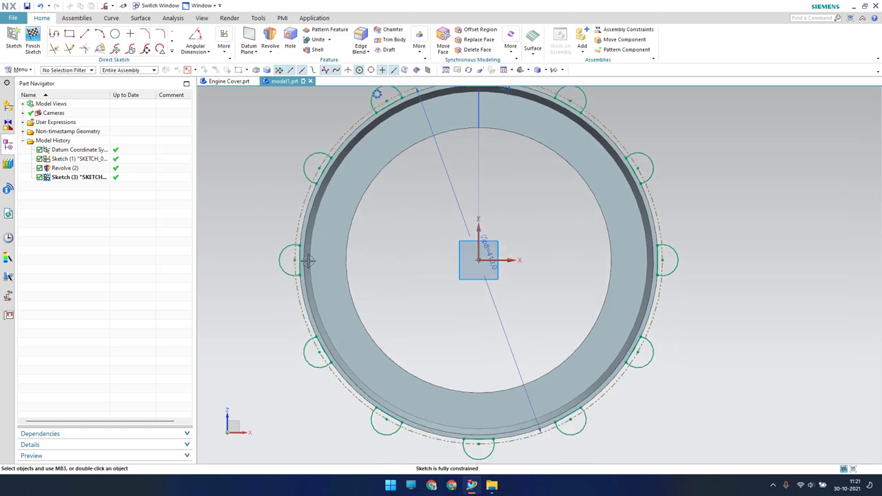
pyautogui.click(33, 41)
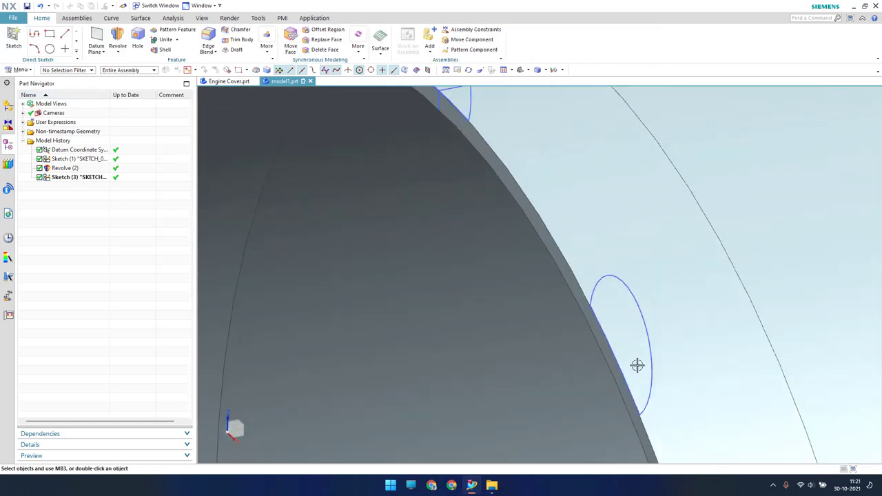
pyautogui.scroll(-2, 518, 227)
pyautogui.scroll(-3, 519, 227)
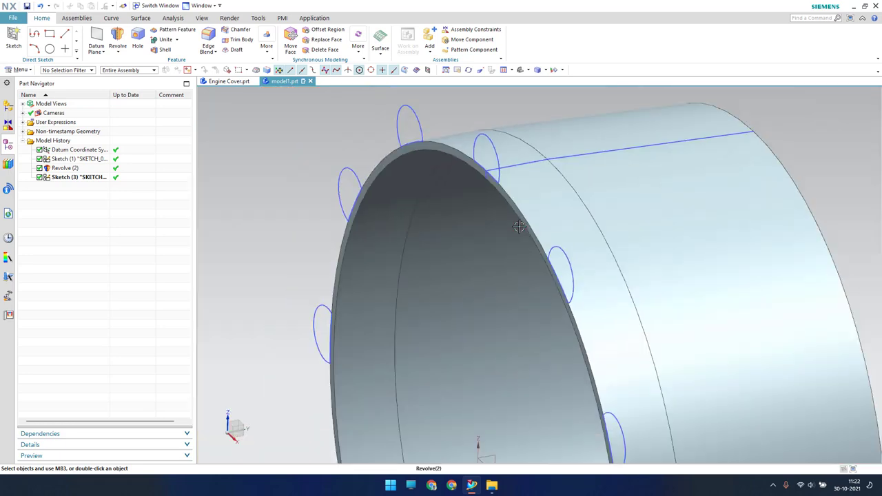
pyautogui.click(118, 52)
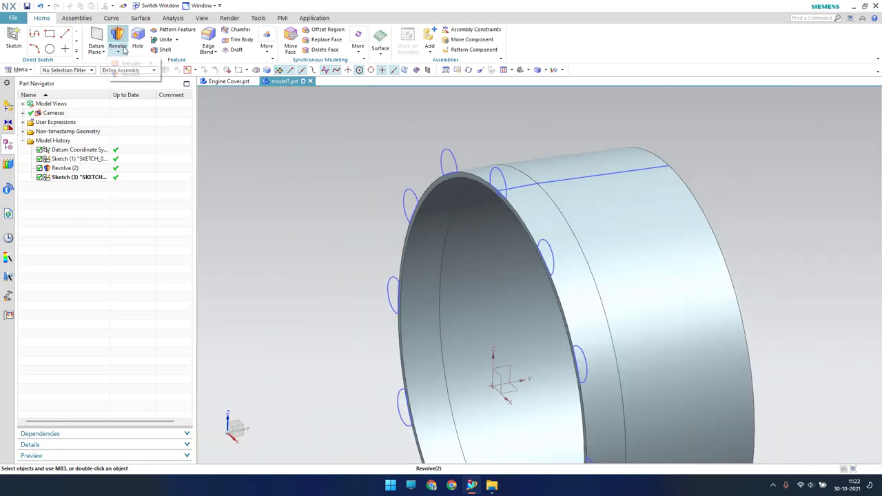
pyautogui.click(131, 61)
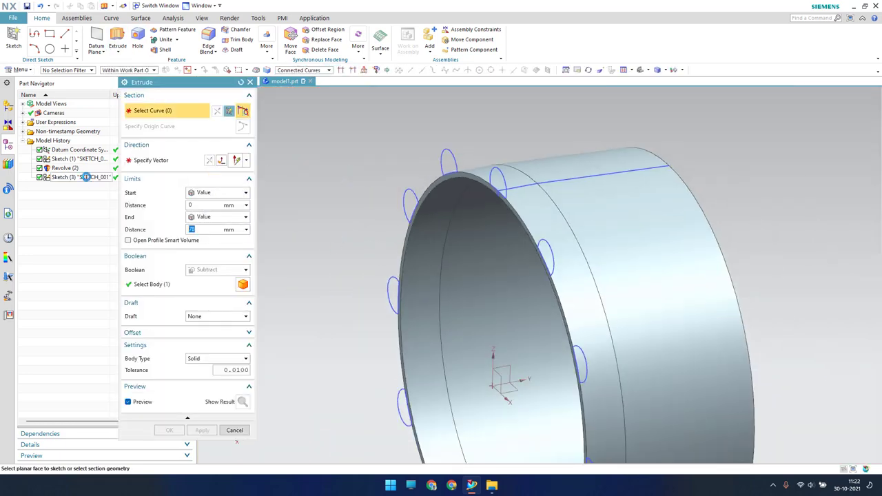
# Step: Extrude the Sketch (3) profiles 30 mm in the reversed direction, united with the ring
pyautogui.click(86, 177)
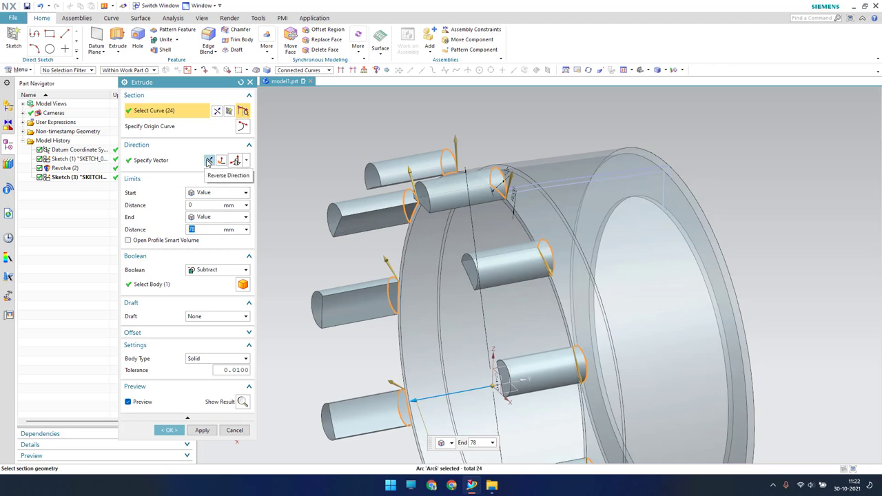
pyautogui.click(209, 161)
pyautogui.write('30')
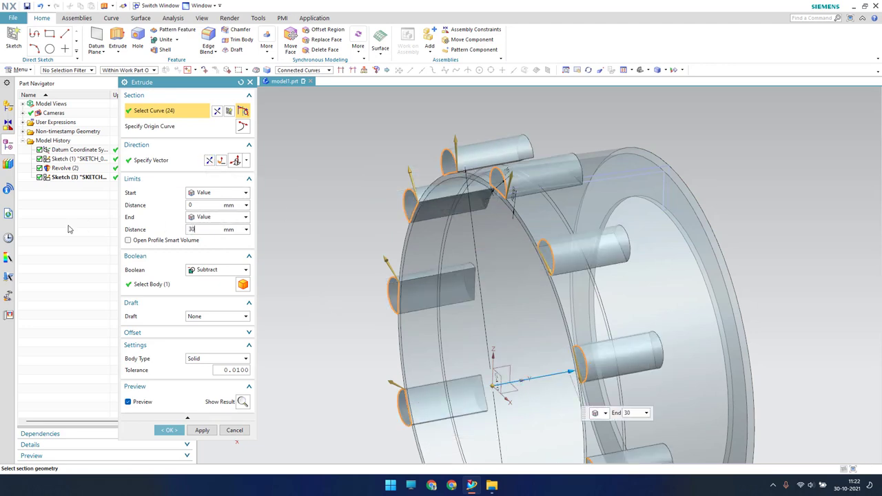
pyautogui.press('Return')
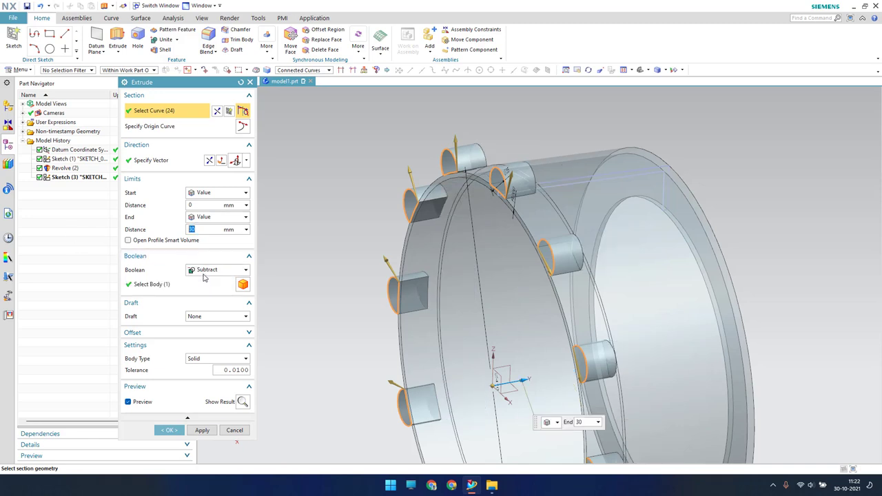
pyautogui.click(205, 271)
pyautogui.click(206, 288)
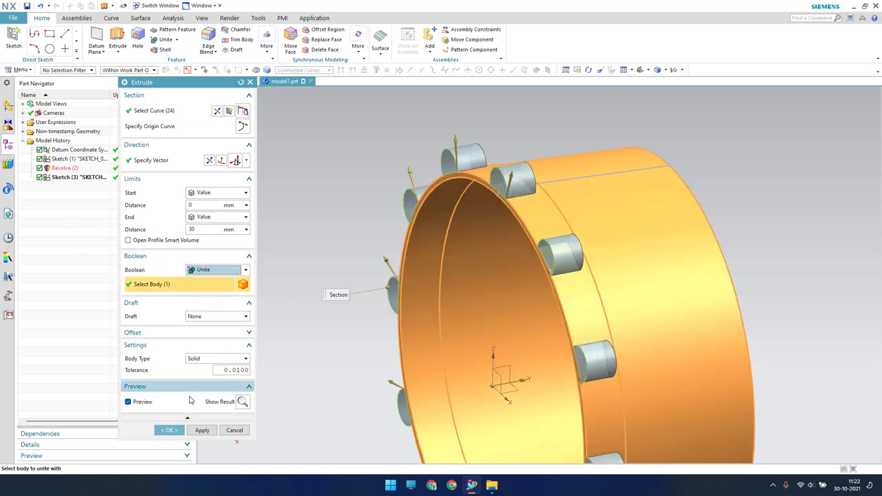
pyautogui.click(172, 430)
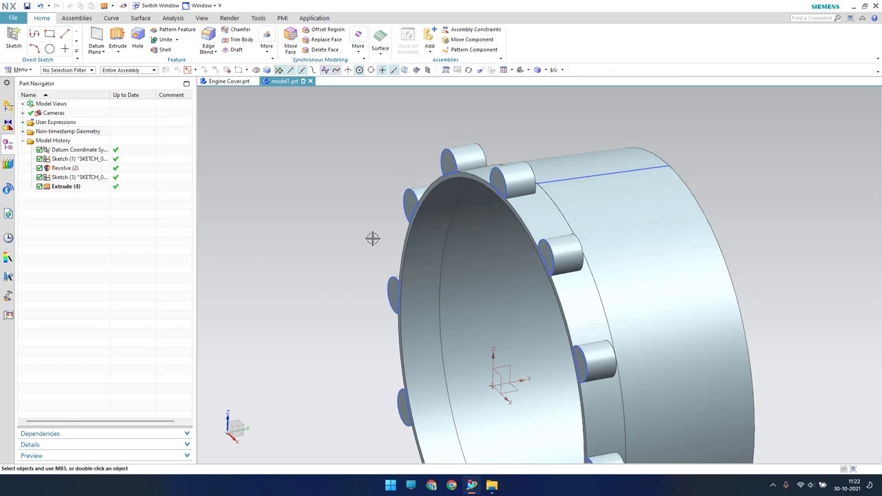
pyautogui.scroll(-3, 386, 248)
pyautogui.scroll(2, 398, 259)
pyautogui.moveTo(398, 258); pyautogui.dragTo(430, 255, button='middle')
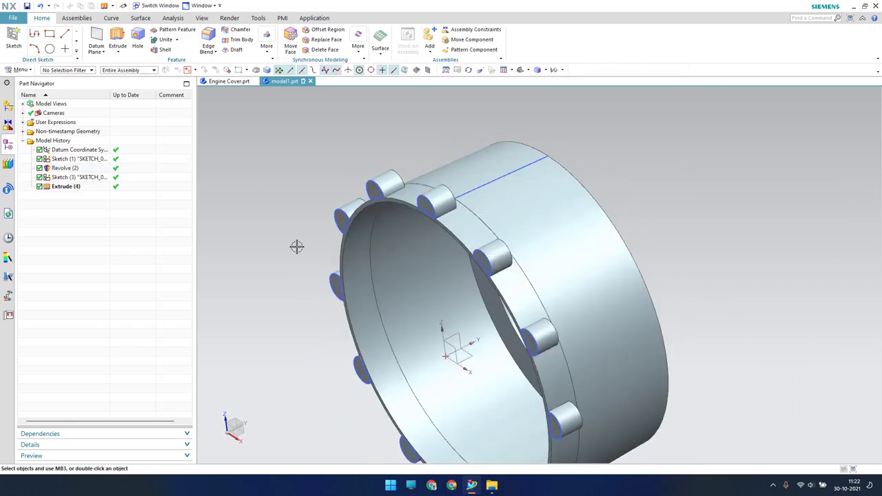
# Step: Place Sketch (5) on the ring face and centre the view on the left boss
pyautogui.moveTo(296, 247); pyautogui.dragTo(305, 232, button='middle')
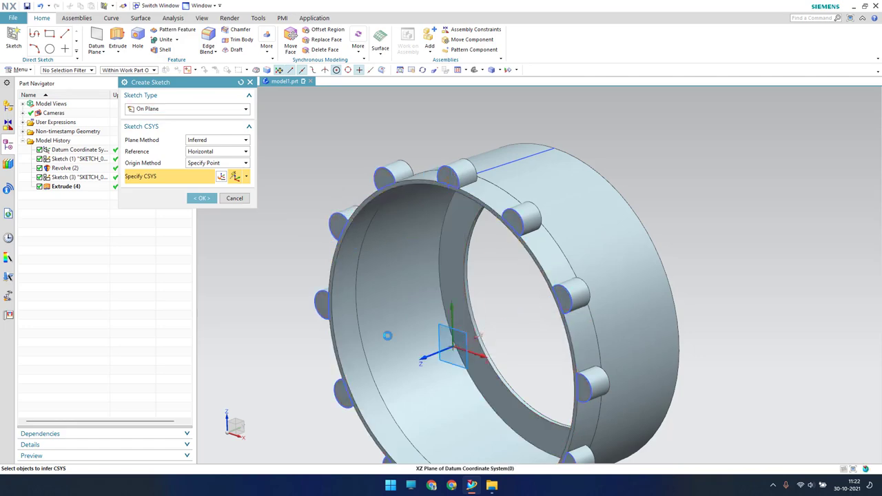
pyautogui.click(462, 344)
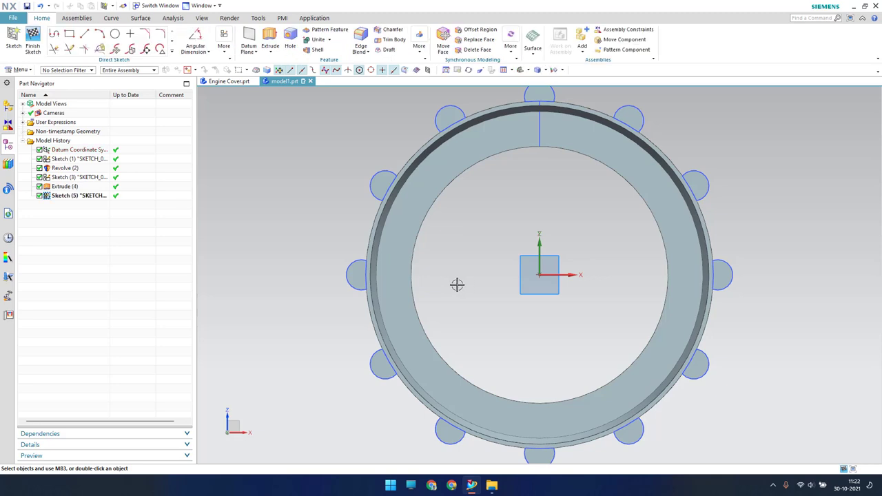
pyautogui.scroll(-3, 356, 273)
pyautogui.scroll(5, 356, 273)
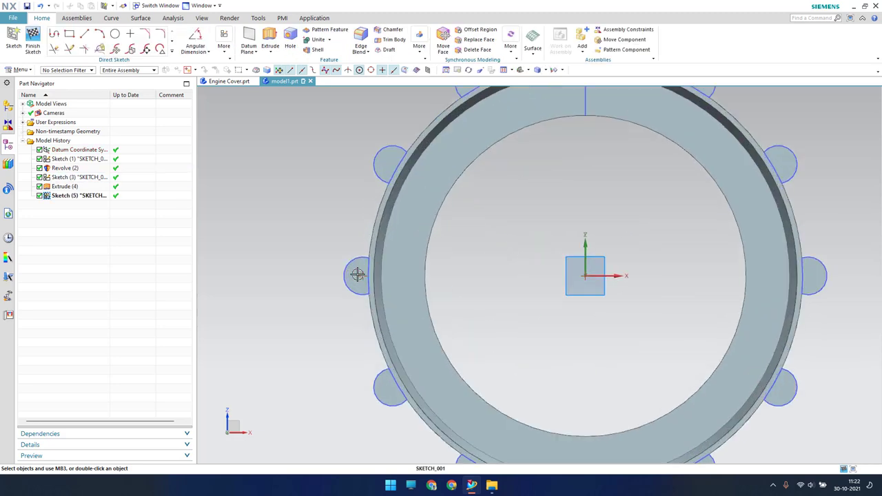
pyautogui.scroll(3, 356, 273)
pyautogui.keyDown('shift'); pyautogui.moveTo(291, 219); pyautogui.dragTo(321, 255, button='middle'); pyautogui.keyUp('shift')
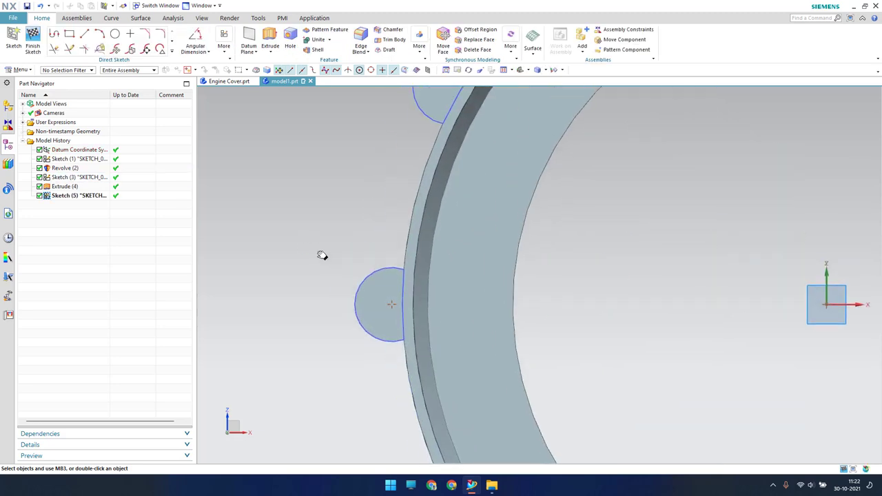
# Step: Draw a three-point arc just above the left boss
pyautogui.click(102, 35)
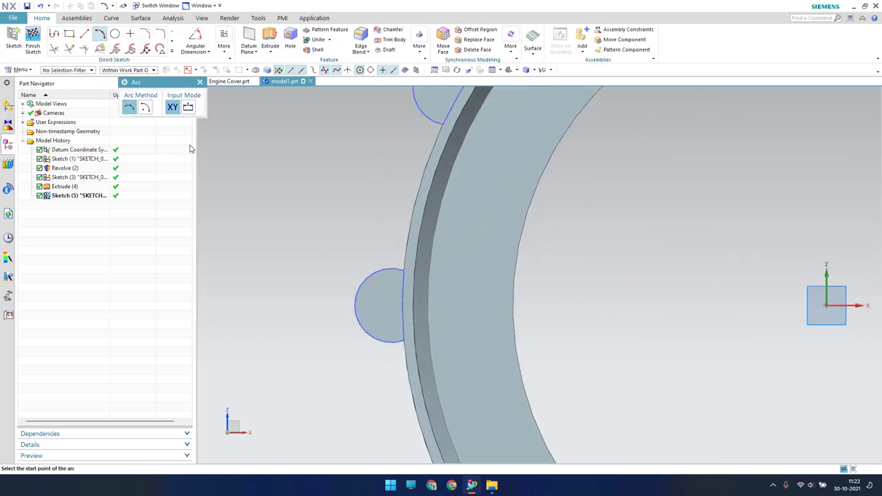
pyautogui.click(351, 181)
pyautogui.click(411, 179)
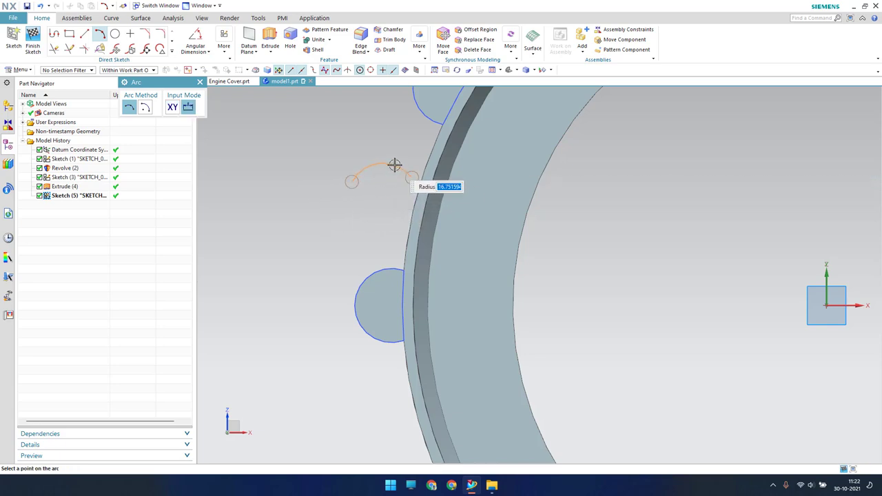
pyautogui.click(394, 165)
pyautogui.press('Escape')
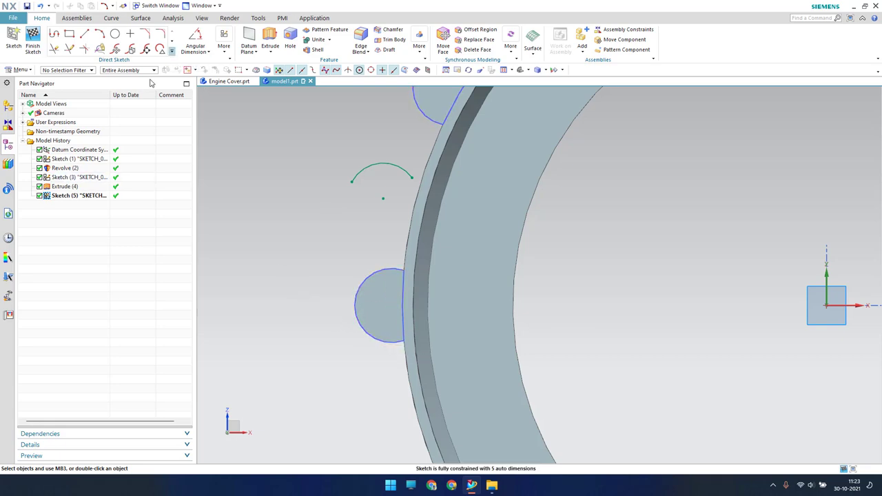
# Step: Project the left boss's circle into the sketch as a single curve
pyautogui.click(171, 51)
pyautogui.click(100, 124)
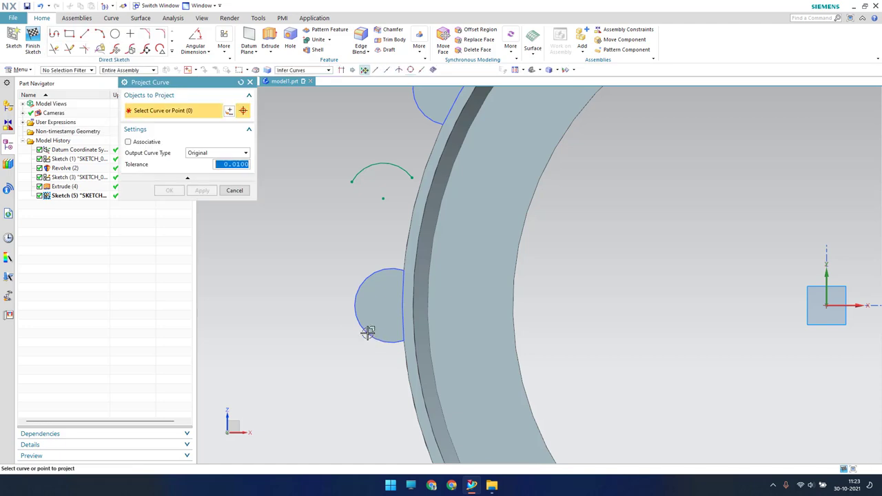
pyautogui.click(317, 71)
pyautogui.click(311, 84)
pyautogui.click(367, 332)
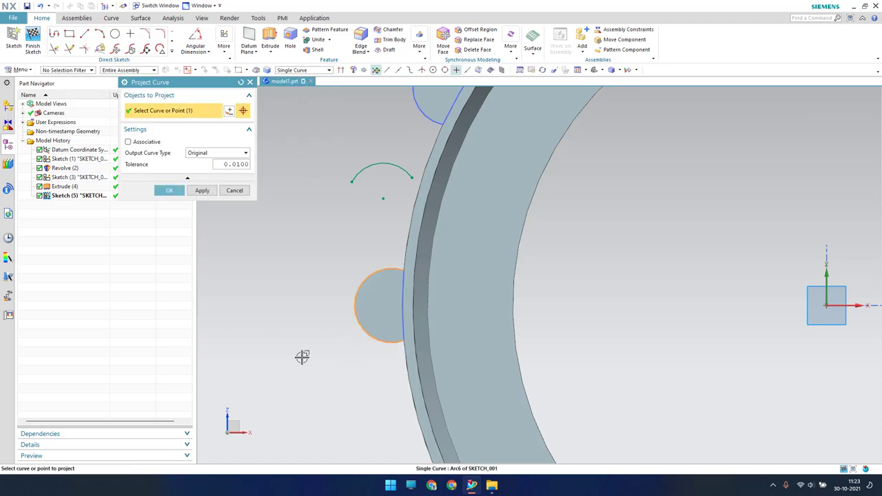
pyautogui.click(168, 191)
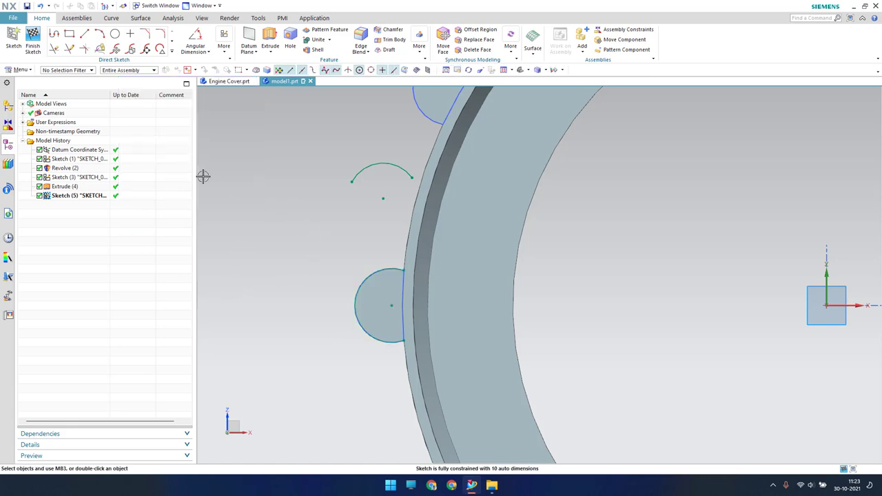
# Step: Dimension the arc 55 vertically from the boss circle
pyautogui.press('c')
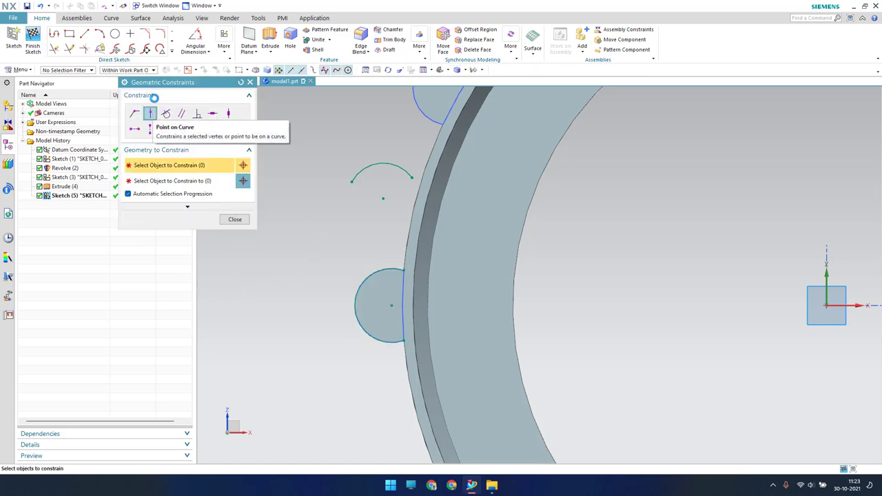
pyautogui.press('Escape')
pyautogui.press('d')
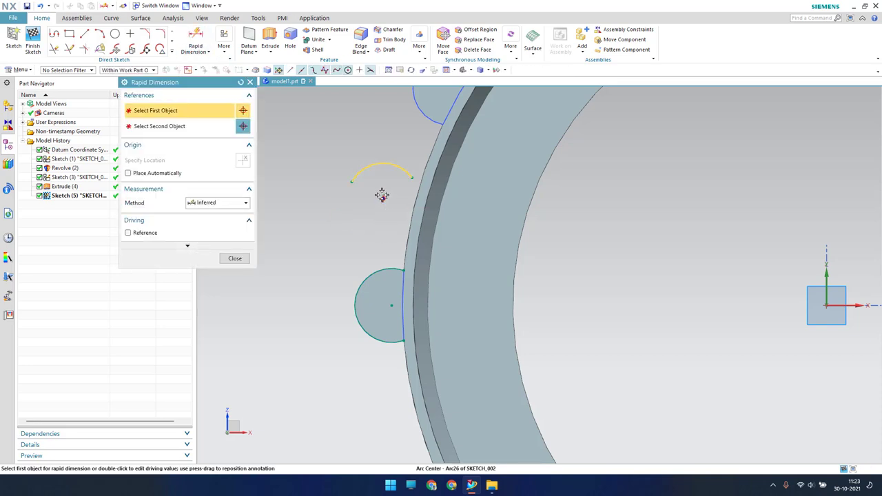
pyautogui.click(377, 188)
pyautogui.click(353, 299)
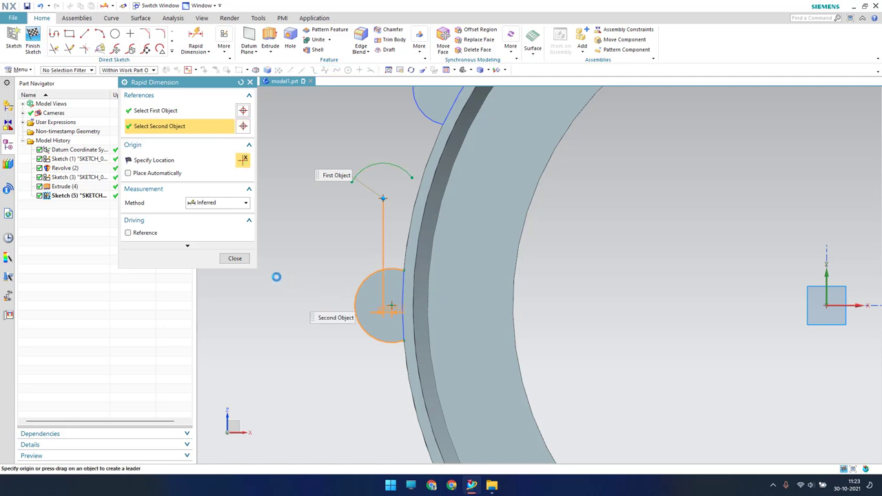
pyautogui.click(279, 276)
pyautogui.write('55')
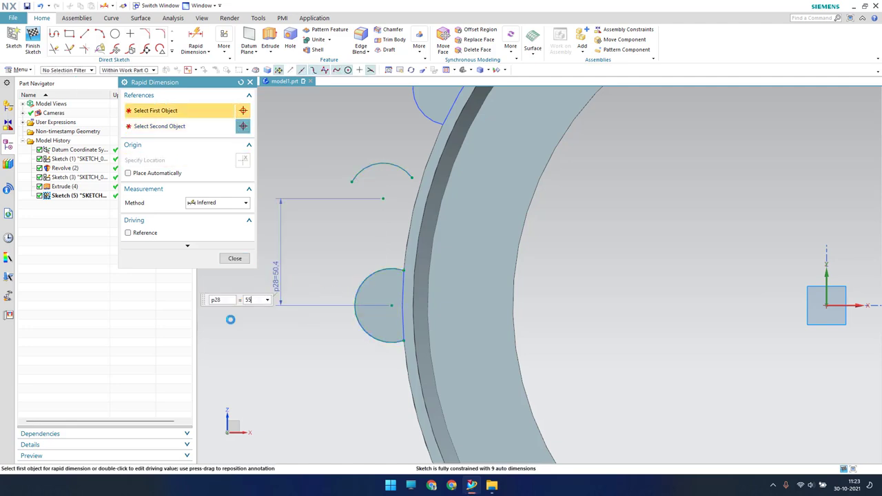
pyautogui.press('Return')
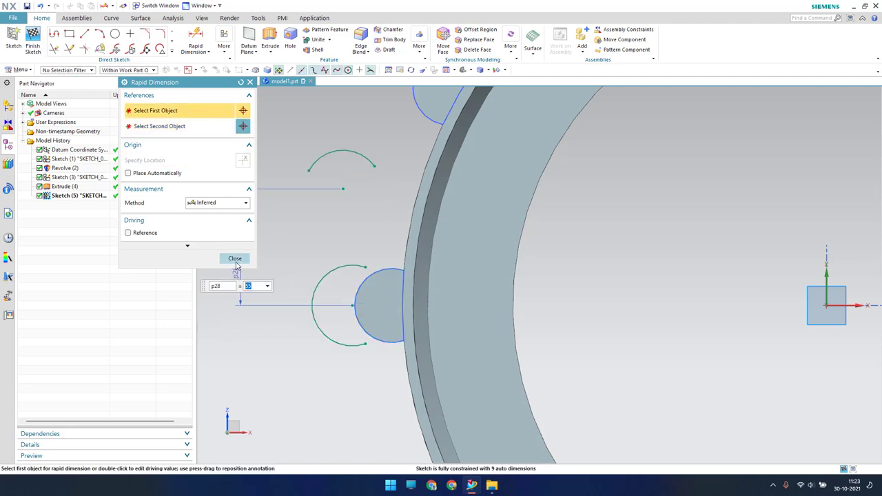
pyautogui.click(235, 259)
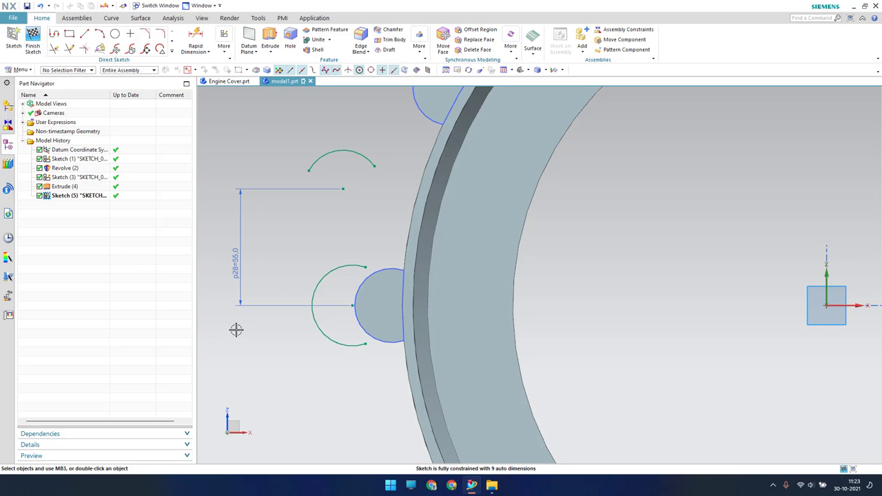
# Step: Undo the 55 value, the dimension and the circle projection
pyautogui.hotkey('ctrl', 'z')
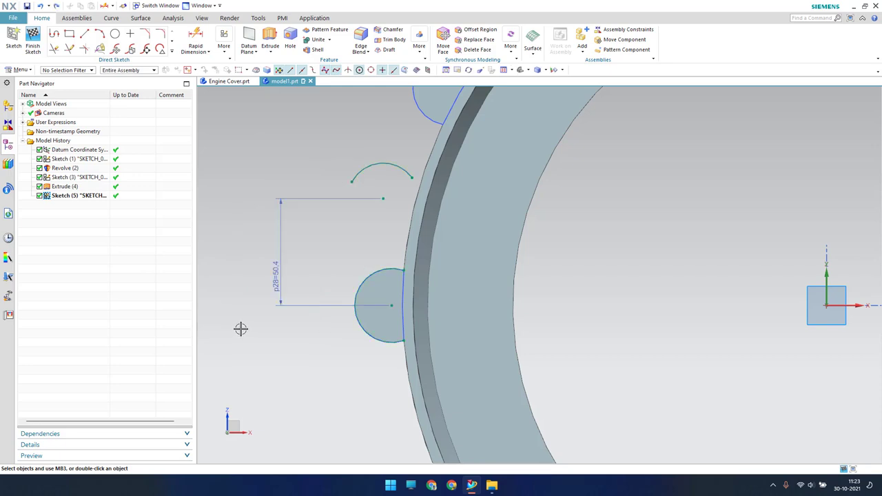
pyautogui.hotkey('ctrl', 'z')
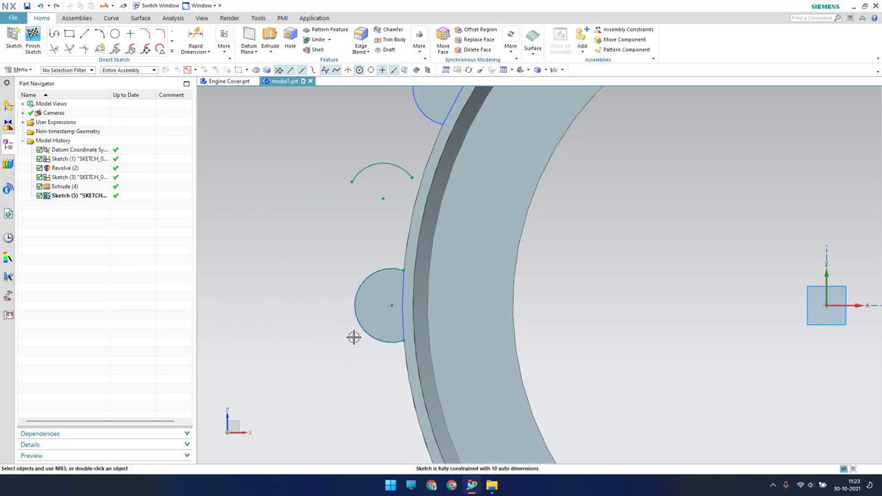
pyautogui.hotkey('ctrl', 'z')
pyautogui.click(172, 52)
# Step: Project the left boss's circle into the sketch using the Single Curve filter
pyautogui.click(100, 124)
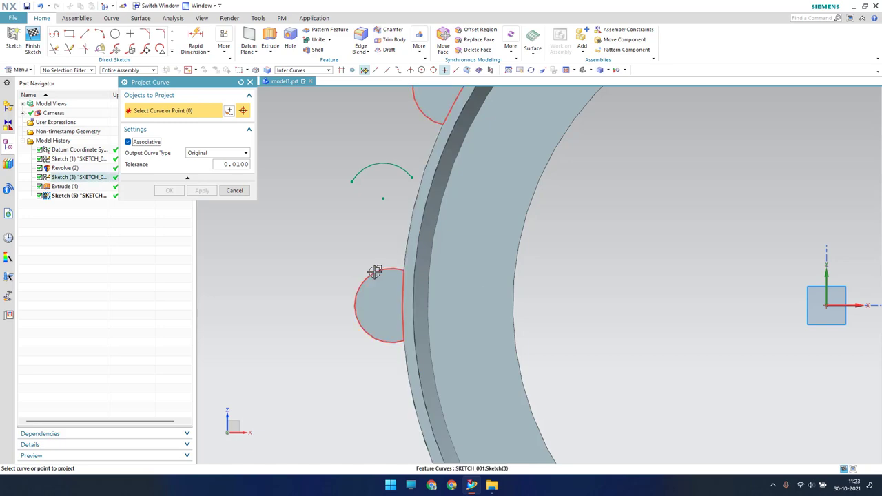
pyautogui.click(296, 70)
pyautogui.click(293, 76)
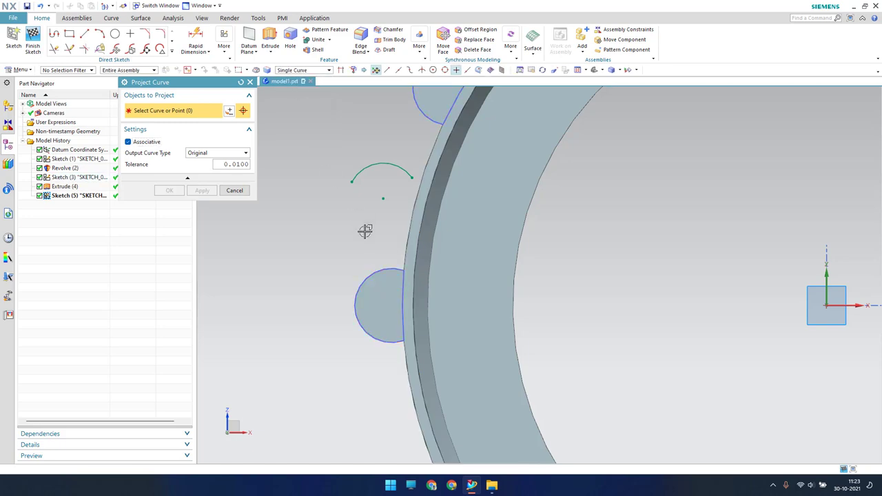
pyautogui.click(373, 270)
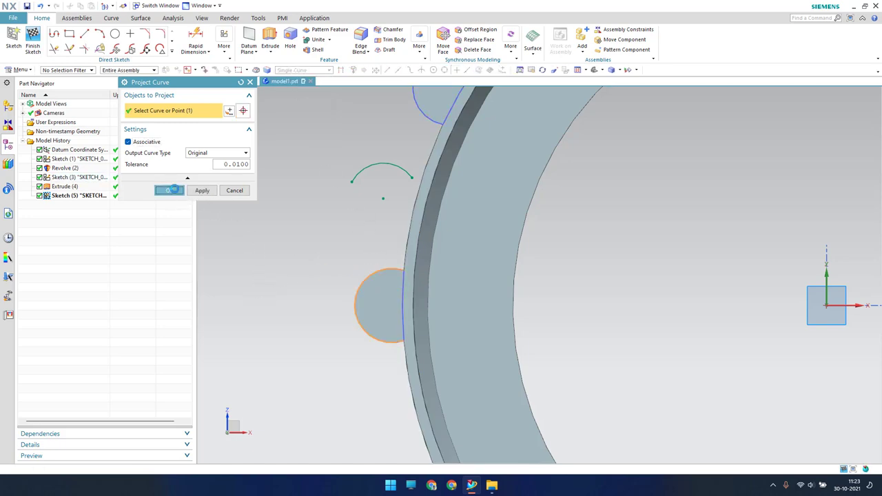
pyautogui.click(169, 190)
# Step: Dimension the arc centre 55 above the boss circle centre (p28 = 55)
pyautogui.moveTo(357, 289)
pyautogui.mouseDown()
pyautogui.moveTo(292, 297)
pyautogui.moveTo(366, 294)
pyautogui.mouseUp()
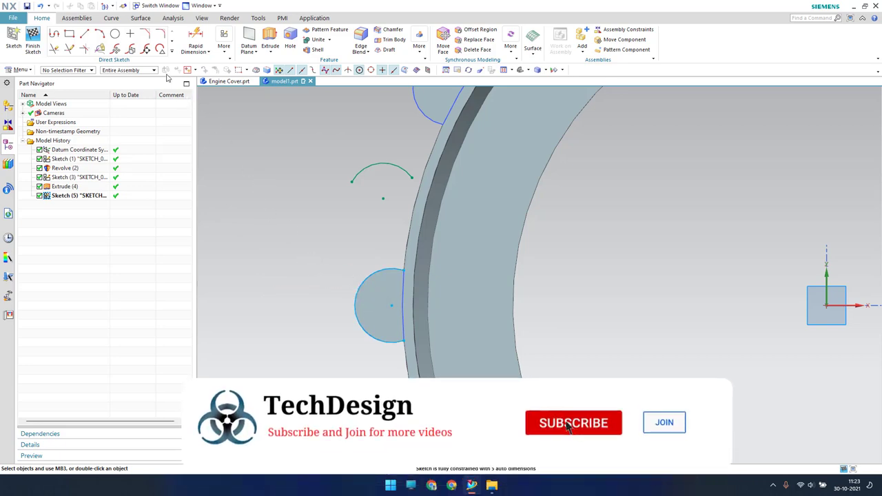
pyautogui.click(382, 165)
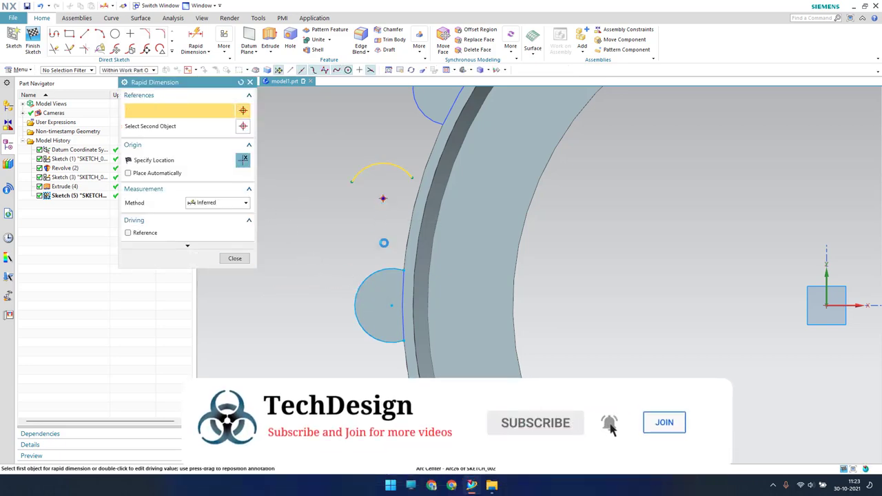
pyautogui.click(391, 305)
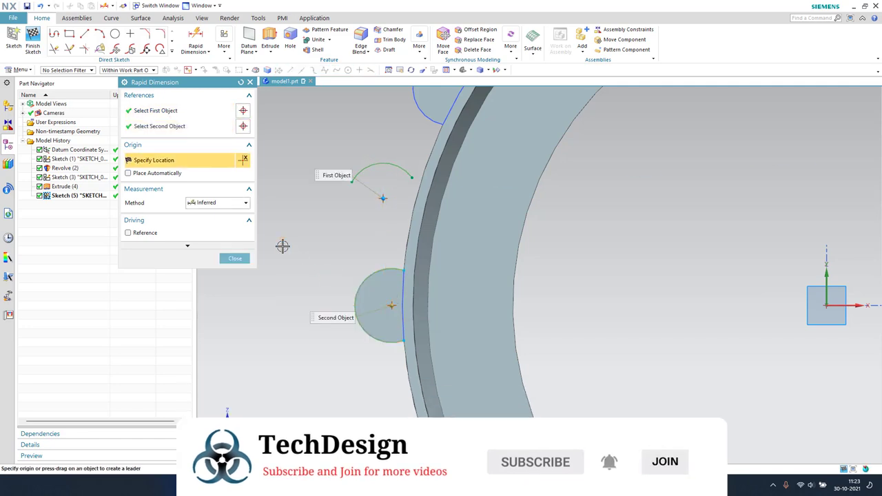
pyautogui.click(283, 247)
pyautogui.write('55')
pyautogui.press('Return')
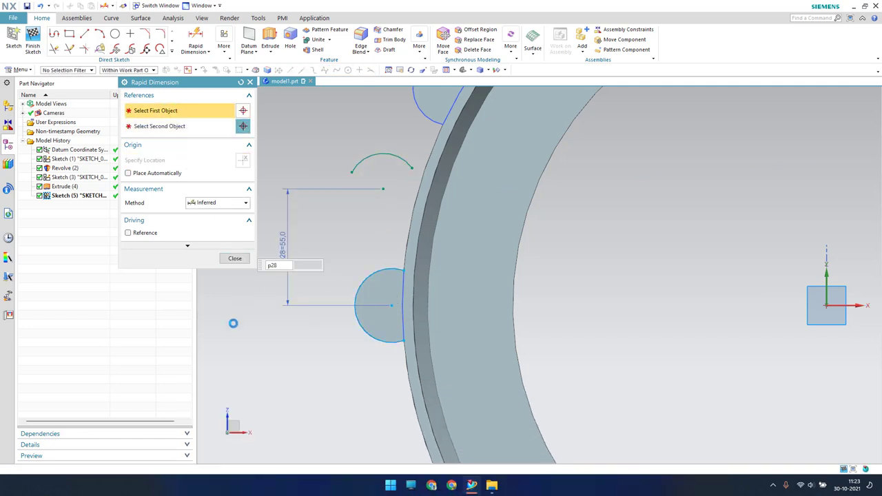
pyautogui.click(235, 258)
pyautogui.scroll(-1, 264, 252)
pyautogui.scroll(-1, 264, 253)
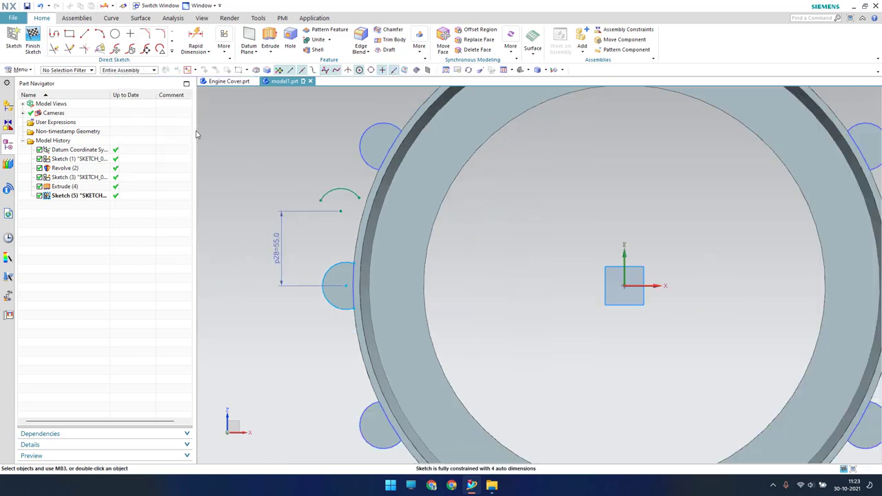
pyautogui.click(116, 33)
pyautogui.write('410')
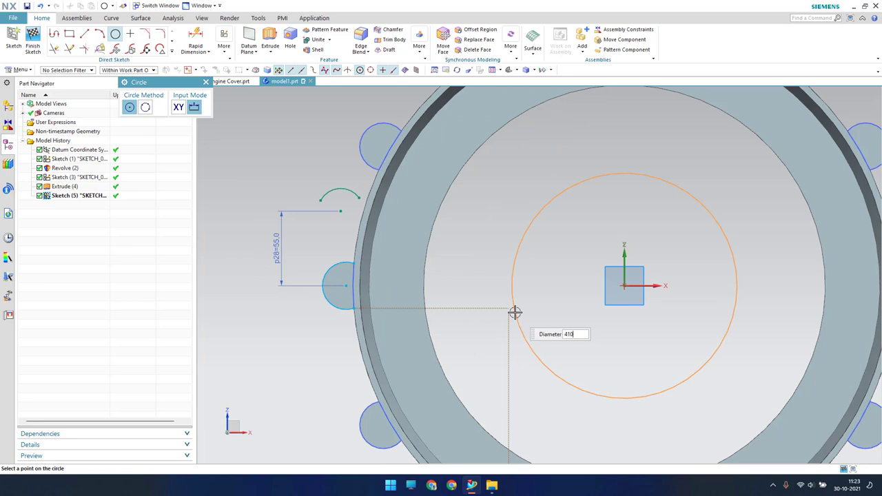
# Step: Convert the projected curve beside the boss into reference geometry
pyautogui.press('Escape')
pyautogui.press('Escape')
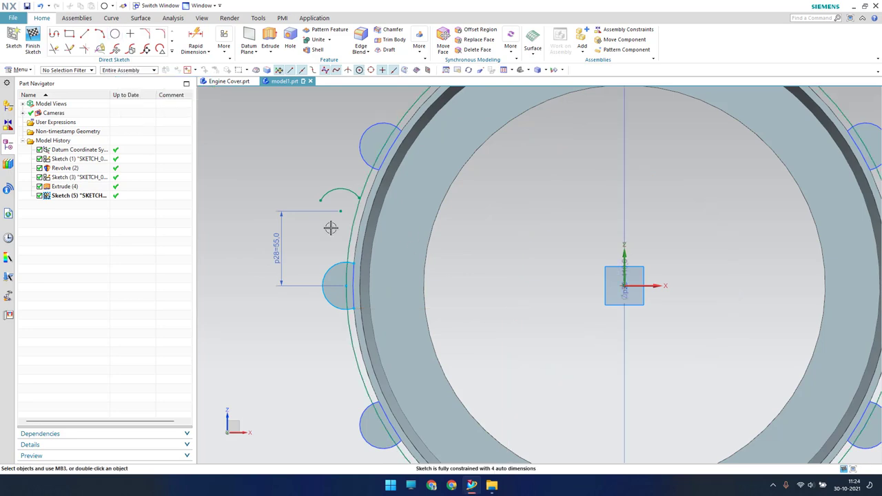
pyautogui.scroll(5, 338, 228)
pyautogui.click(396, 216)
pyautogui.rightClick(396, 216)
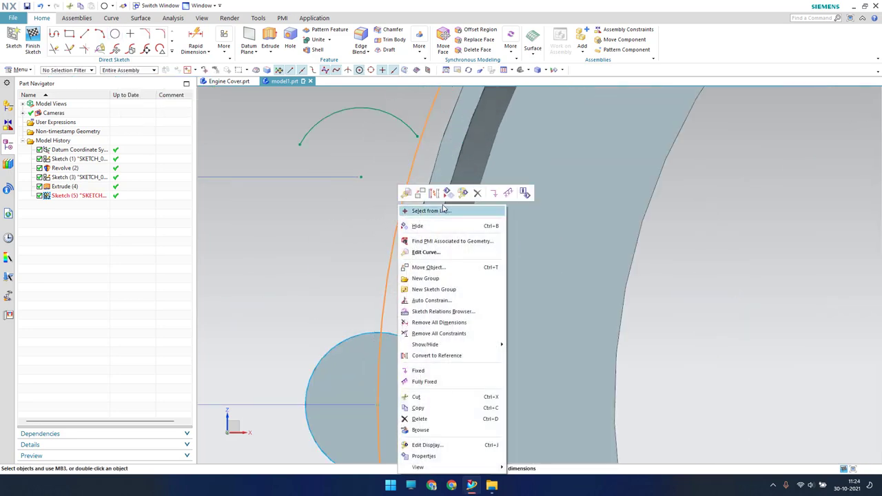
pyautogui.click(428, 210)
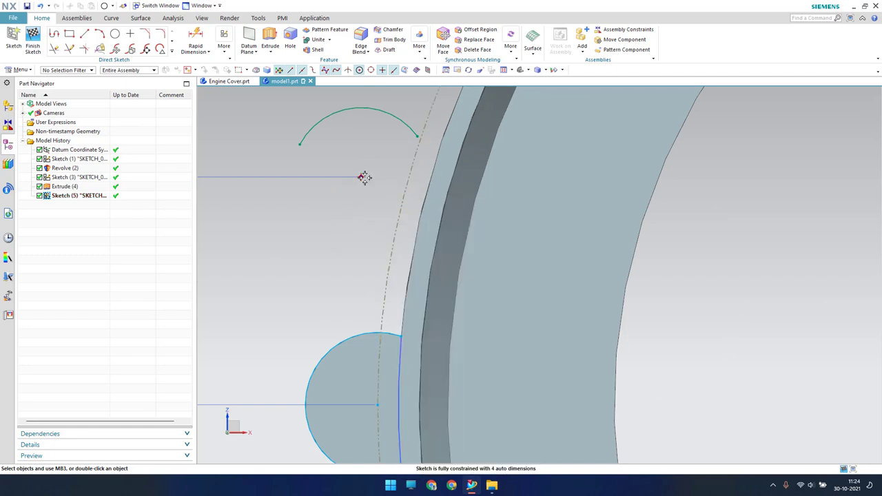
# Step: Constrain the sketch point onto the dash-dot reference circle with Point on Curve
pyautogui.press('c')
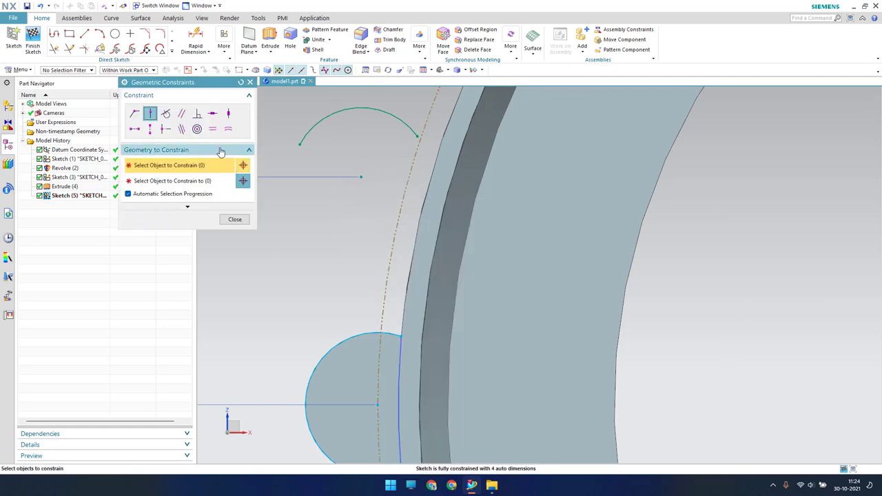
pyautogui.click(152, 114)
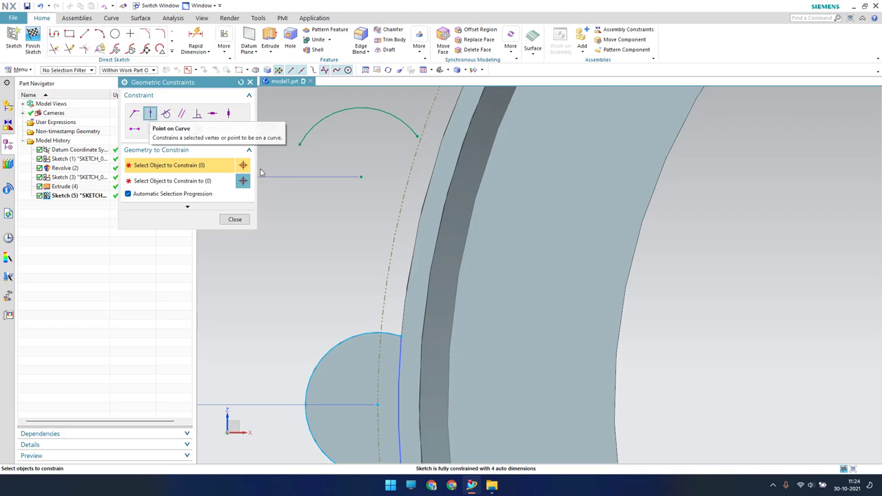
pyautogui.click(362, 176)
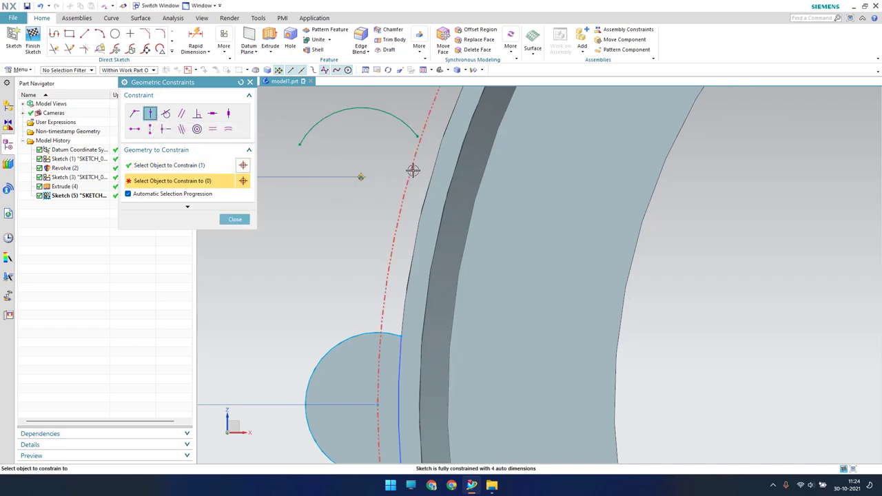
pyautogui.click(412, 171)
pyautogui.scroll(-3, 379, 213)
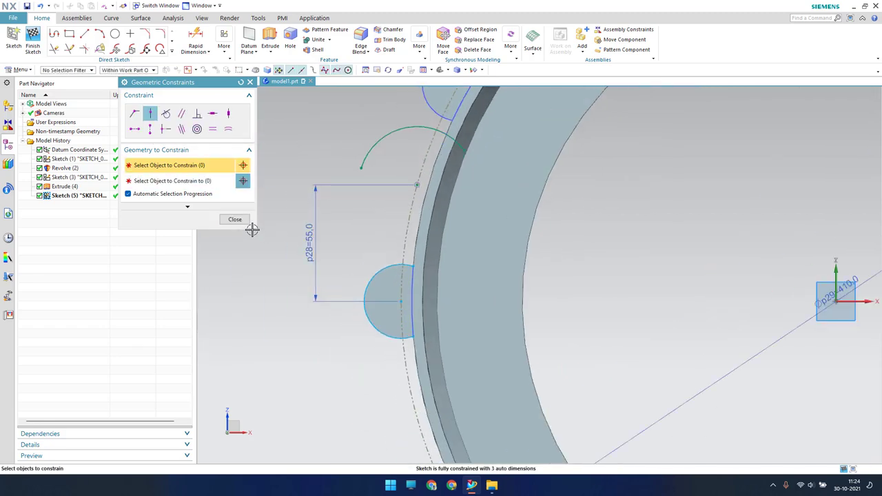
pyautogui.click(235, 219)
# Step: Draw a three-point arc from the upper arc's end to the lower boss circle, then recentre the view
pyautogui.press('a')
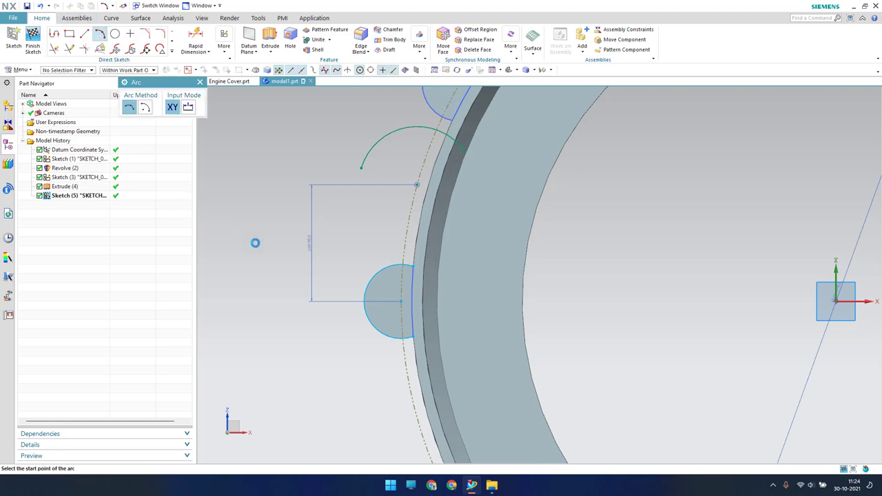
pyautogui.click(364, 300)
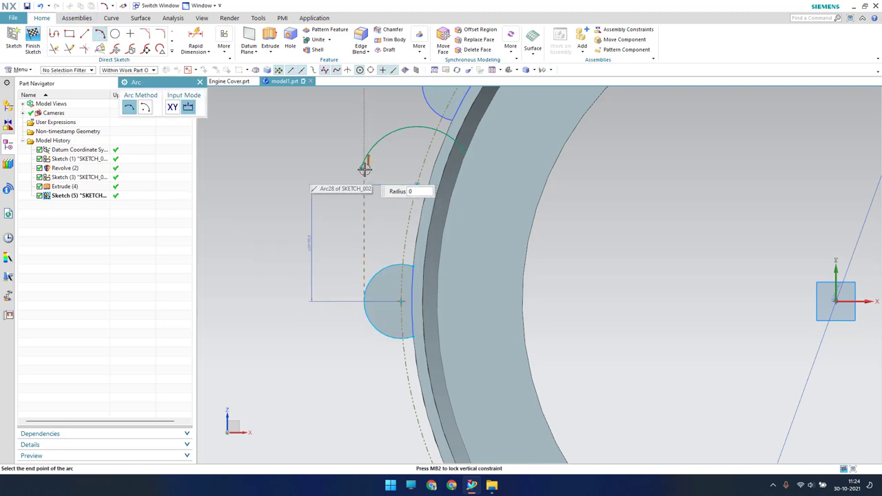
pyautogui.click(364, 169)
pyautogui.click(333, 264)
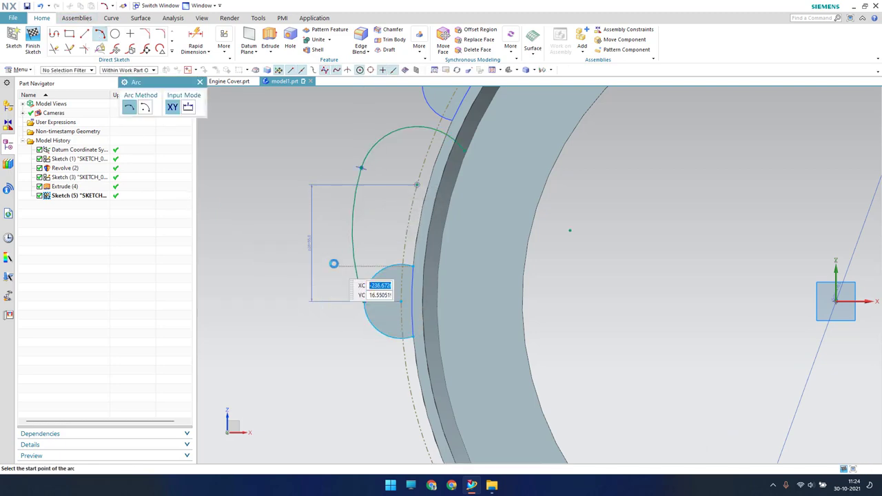
pyautogui.press('Escape')
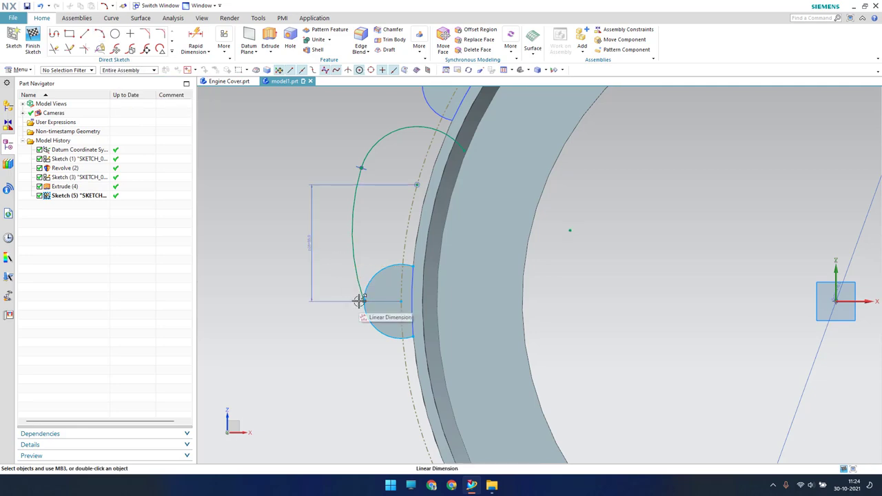
pyautogui.press('c')
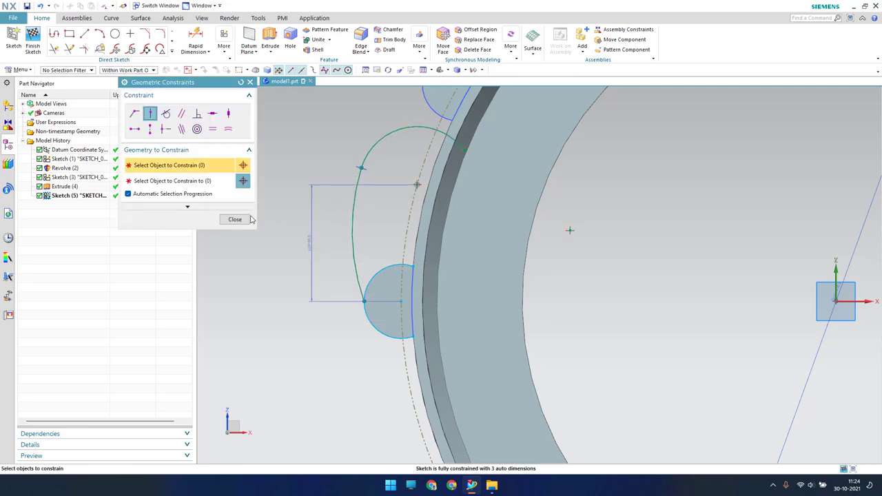
pyautogui.click(235, 219)
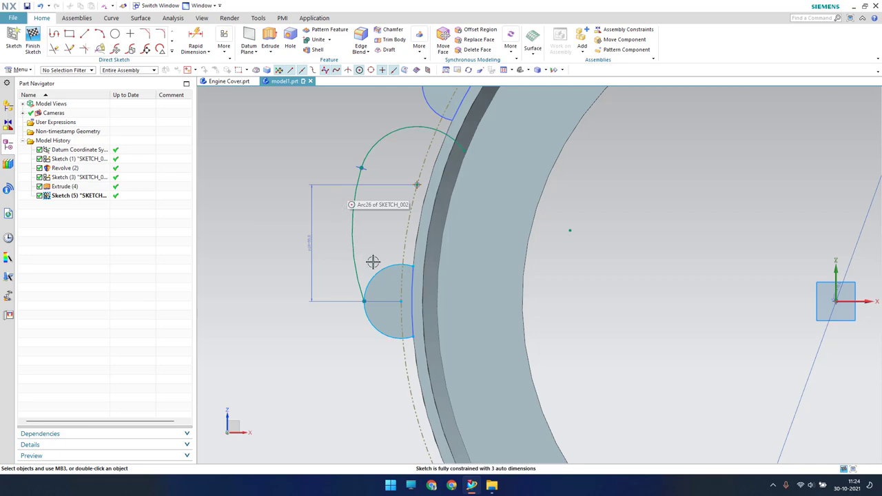
pyautogui.keyDown('shift'); pyautogui.moveTo(390, 187); pyautogui.dragTo(378, 208, button='middle'); pyautogui.keyUp('shift')
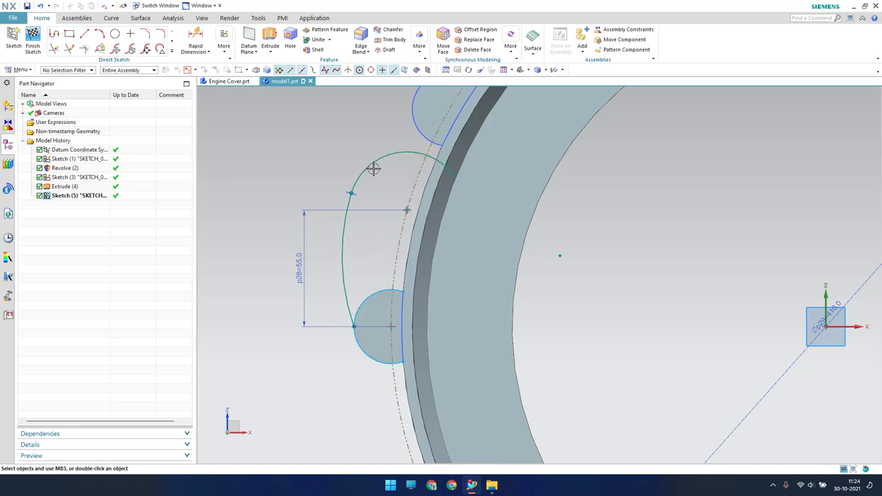
# Step: Make the upper arc and the lug's left curve tangent to the lower boss circle
pyautogui.press('c')
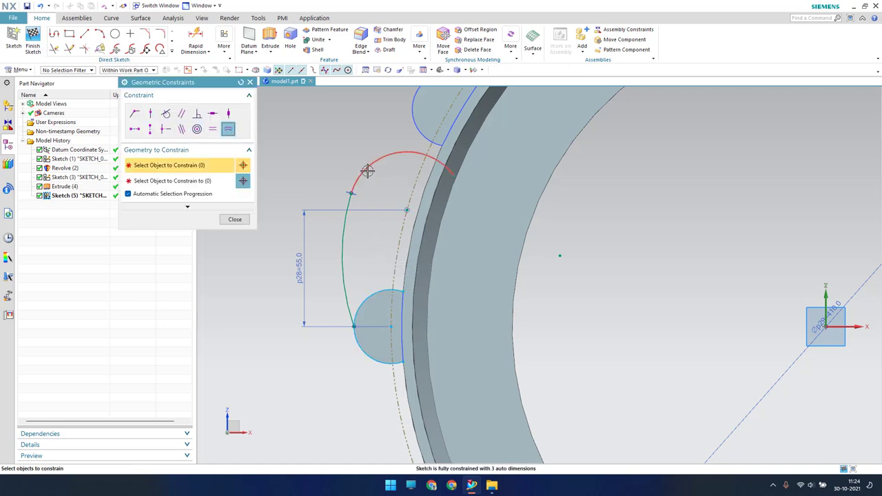
pyautogui.click(367, 171)
pyautogui.click(378, 294)
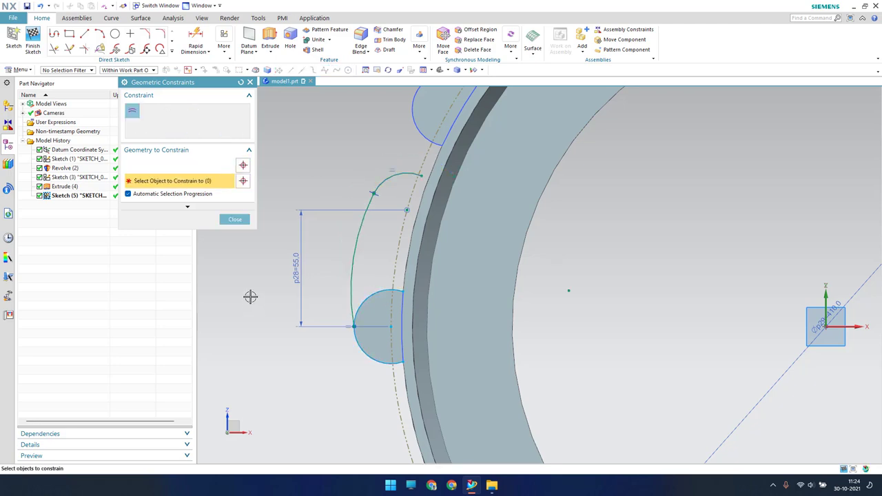
pyautogui.click(242, 219)
pyautogui.scroll(2, 375, 234)
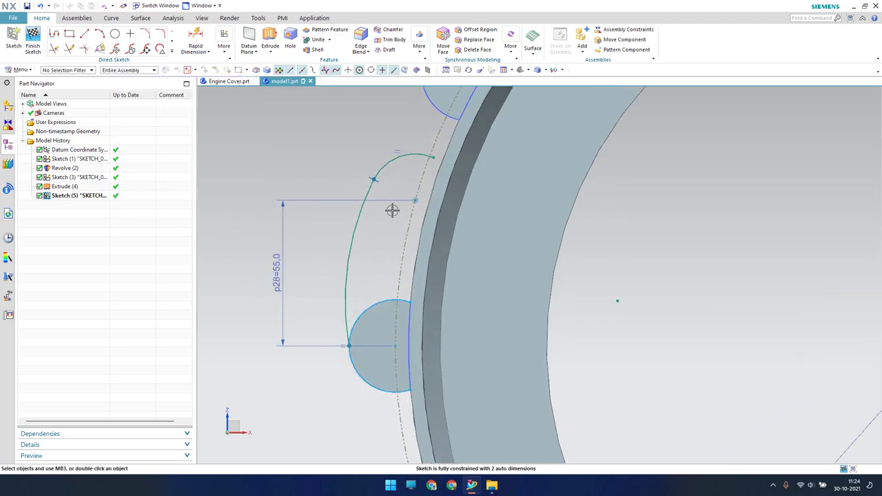
pyautogui.press('c')
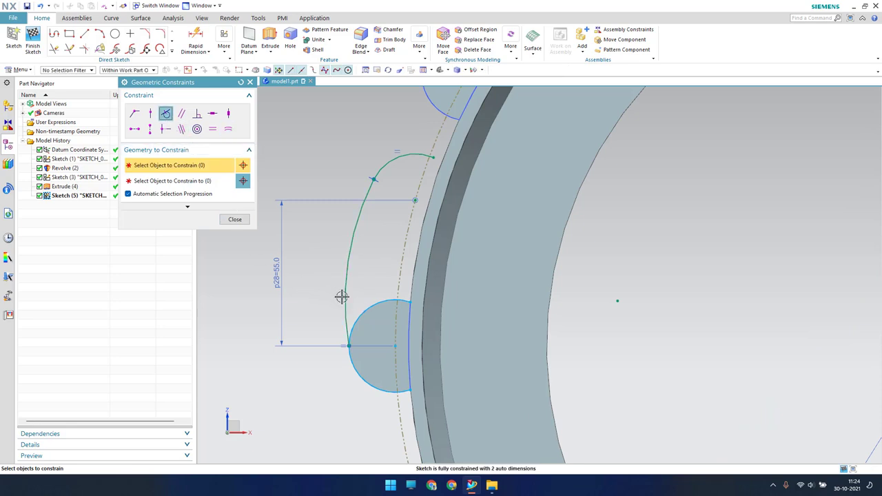
pyautogui.click(345, 301)
pyautogui.click(350, 347)
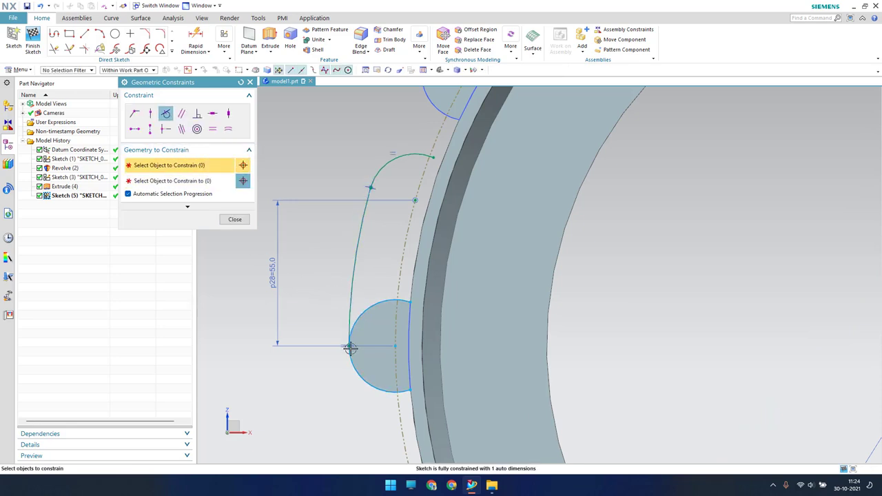
pyautogui.click(235, 220)
pyautogui.scroll(-1, 289, 184)
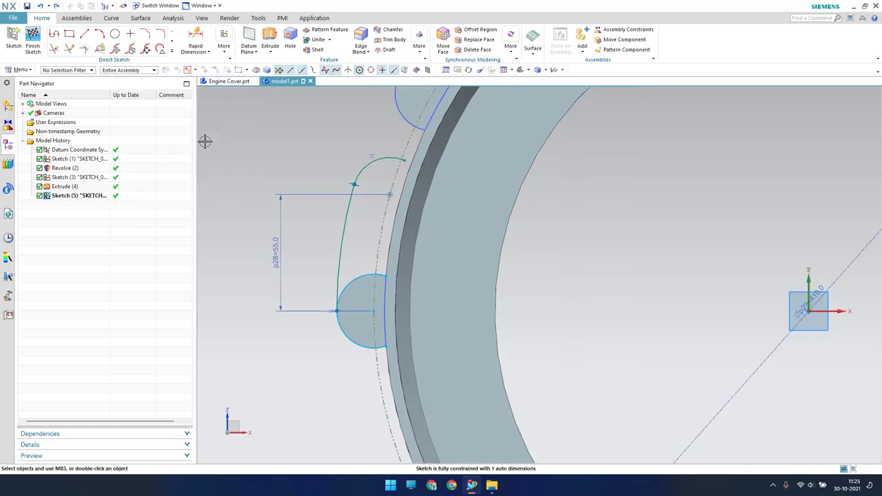
# Step: Draw a roughly 200-radius arc along the ring's outer edge from the lower circle to the upper arc
pyautogui.click(115, 33)
pyautogui.scroll(-1, 636, 199)
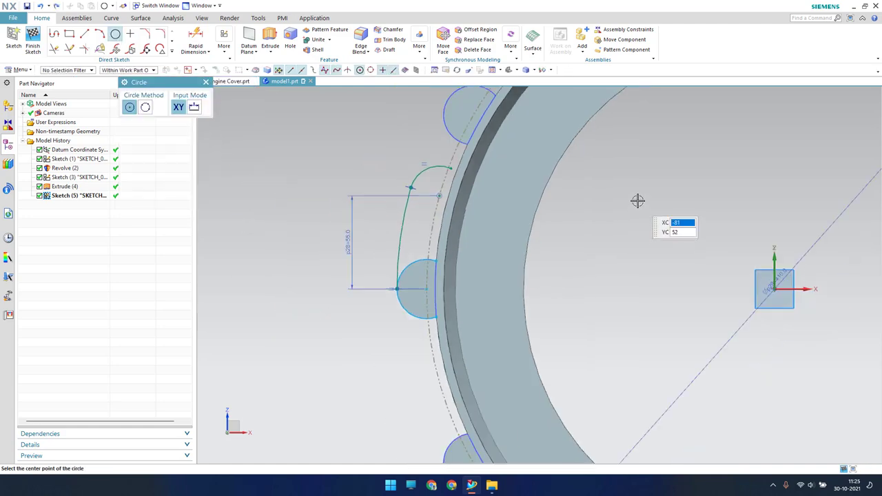
pyautogui.scroll(-1, 636, 199)
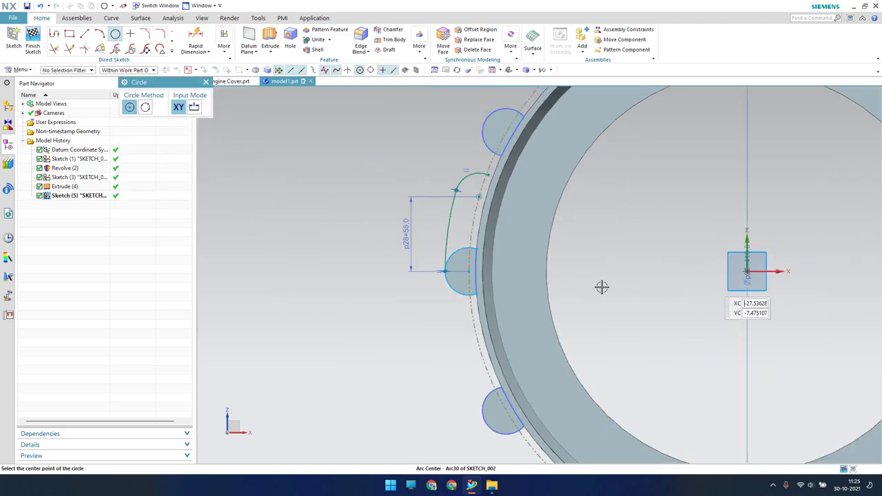
pyautogui.scroll(3, 499, 252)
pyautogui.scroll(-2, 502, 256)
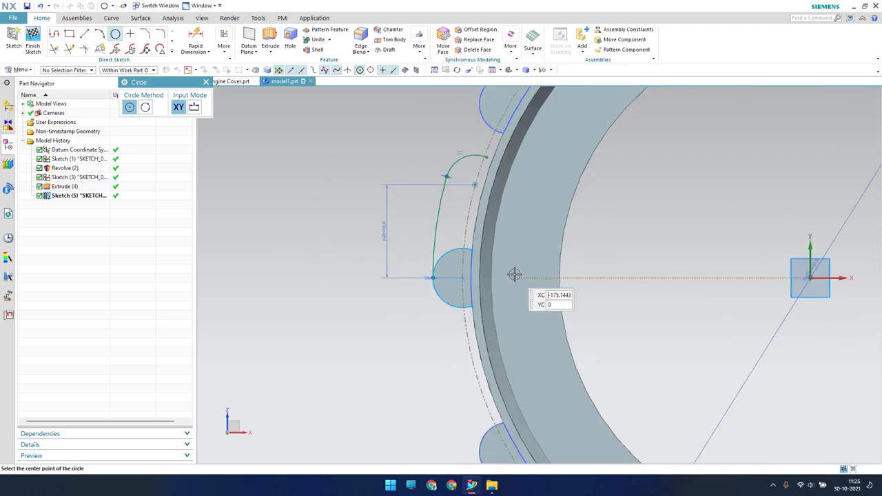
pyautogui.click(101, 34)
pyautogui.scroll(2, 473, 300)
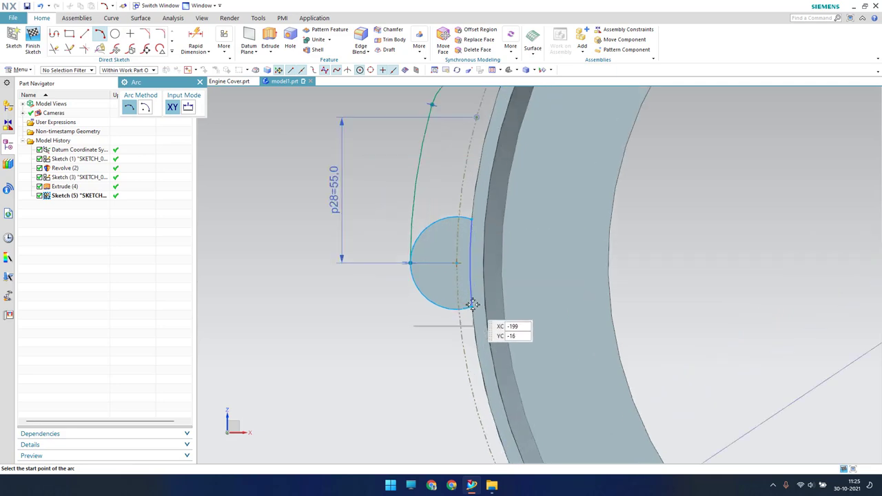
pyautogui.scroll(1, 473, 304)
pyautogui.click(472, 305)
pyautogui.scroll(-3, 472, 305)
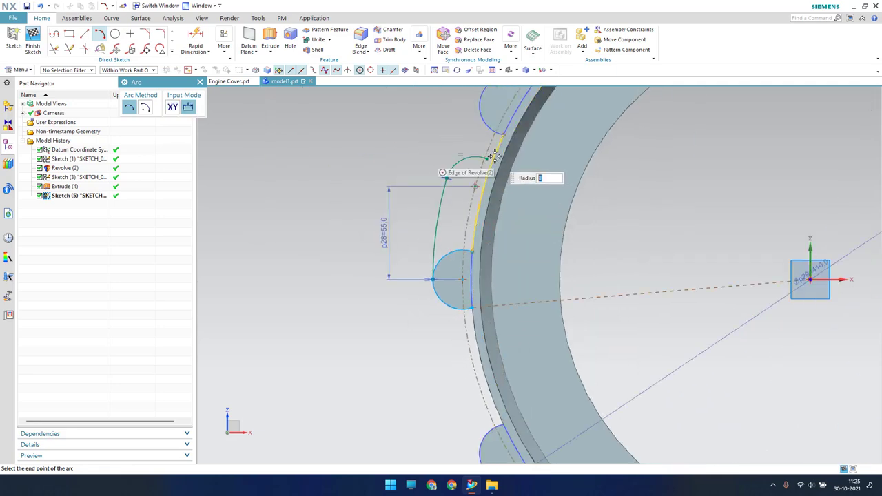
pyautogui.click(502, 133)
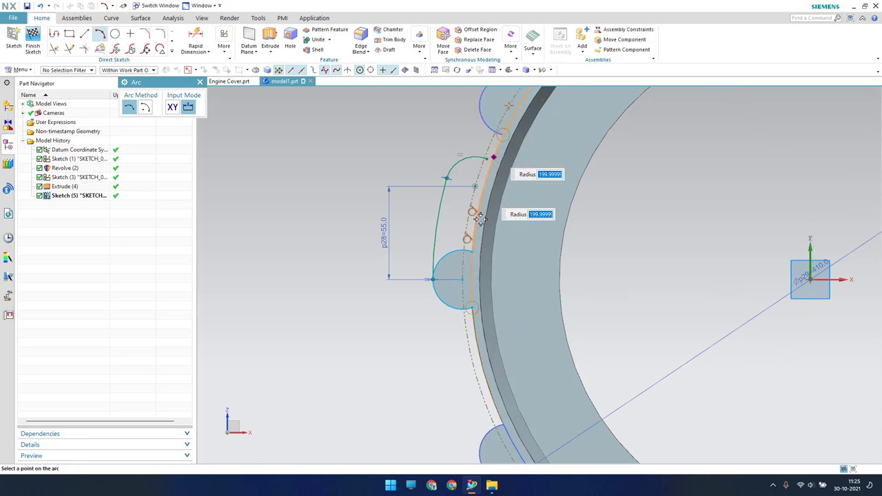
pyautogui.click(468, 288)
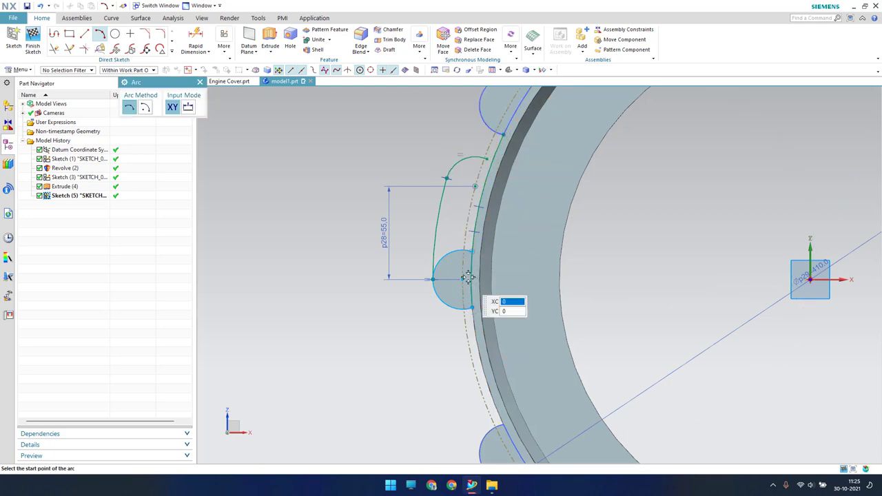
pyautogui.scroll(2, 470, 275)
pyautogui.press('Escape')
pyautogui.keyDown('shift'); pyautogui.moveTo(473, 227); pyautogui.dragTo(434, 292, button='middle'); pyautogui.keyUp('shift')
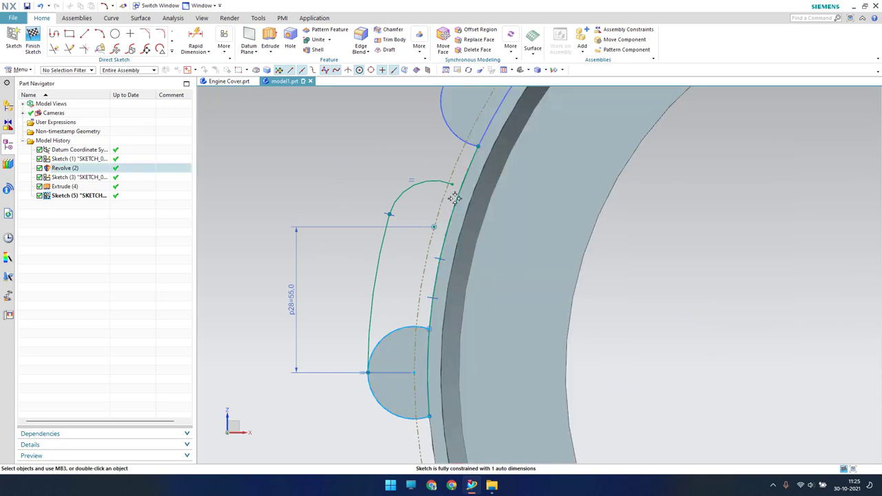
# Step: Extend the upper arc to meet the edge arc and trim the leftover segment beyond the lug
pyautogui.press('e')
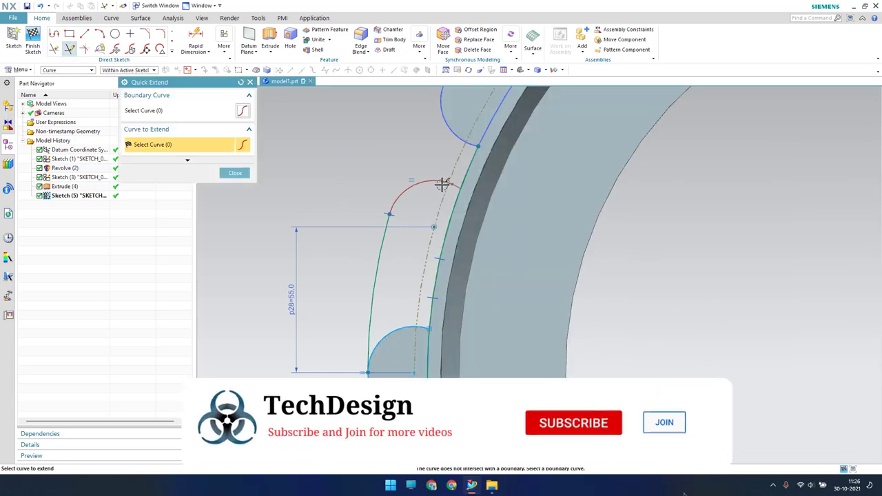
pyautogui.click(439, 181)
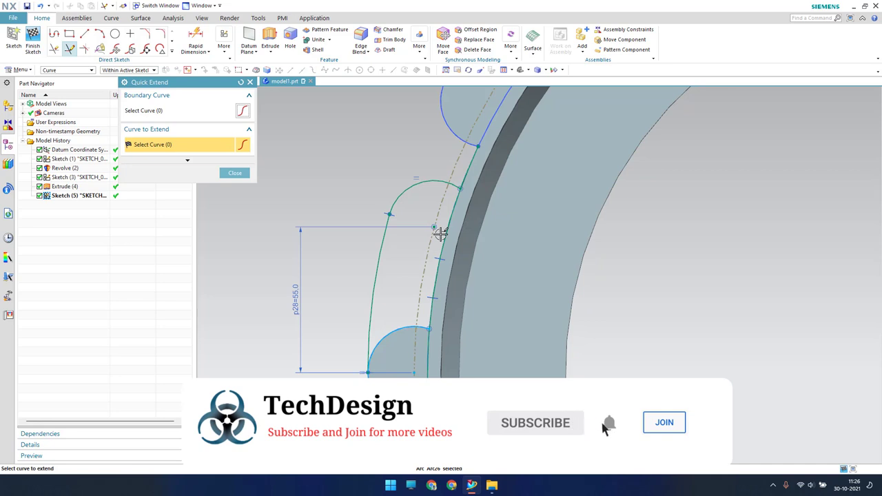
pyautogui.press('Escape')
pyautogui.press('t')
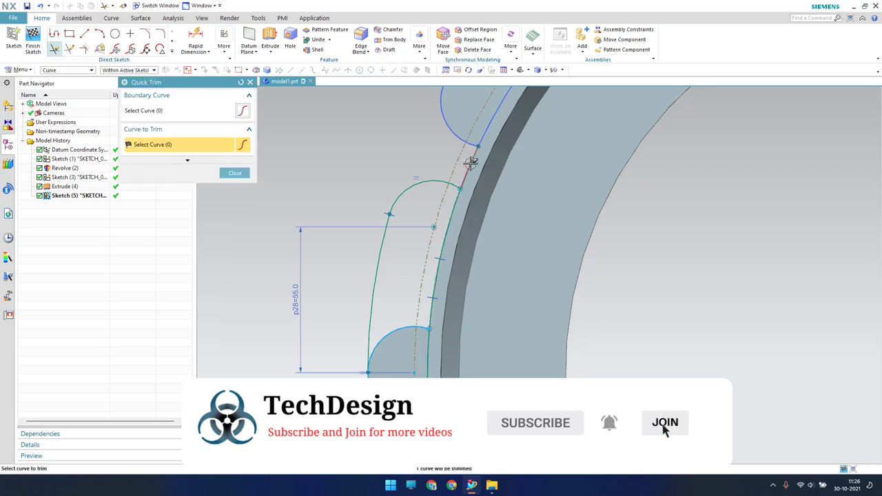
pyautogui.click(471, 162)
pyautogui.press('Escape')
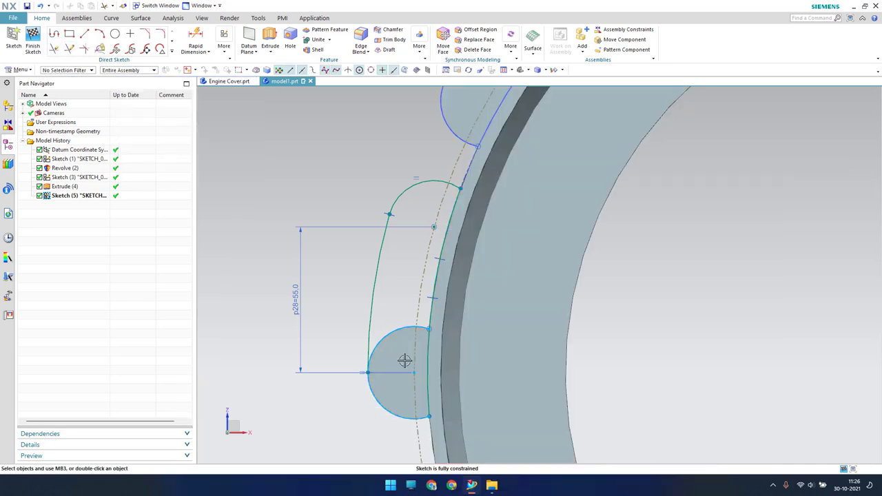
pyautogui.press('t')
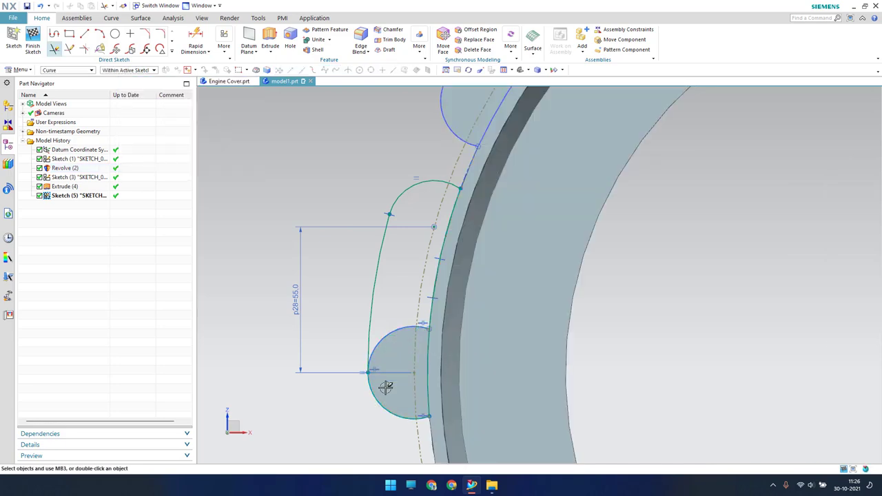
pyautogui.press('Escape')
# Step: Finish Sketch (5), then reopen it for editing zoomed onto the lug profile
pyautogui.moveTo(398, 349); pyautogui.dragTo(422, 357, button='middle')
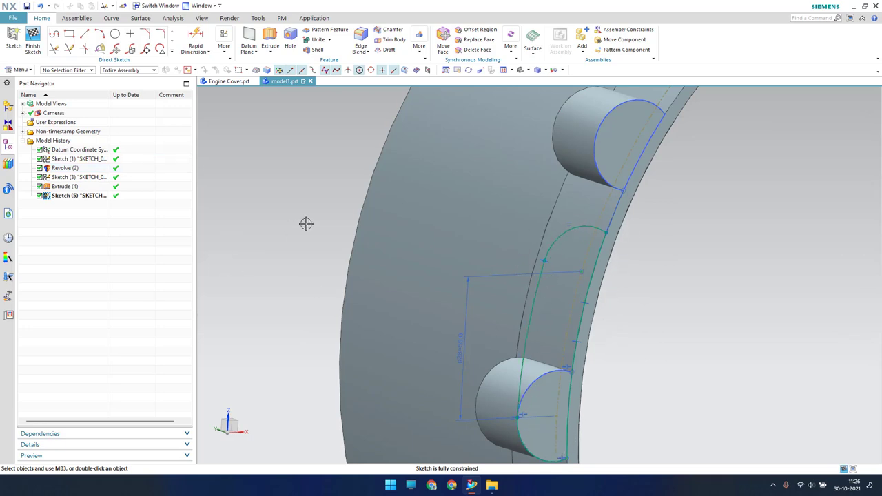
pyautogui.hotkey('shift', 'F8')
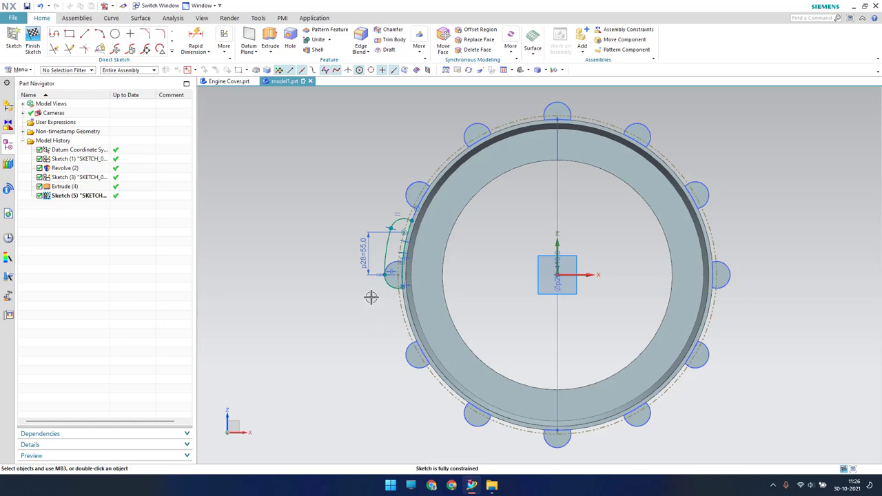
pyautogui.scroll(4, 370, 297)
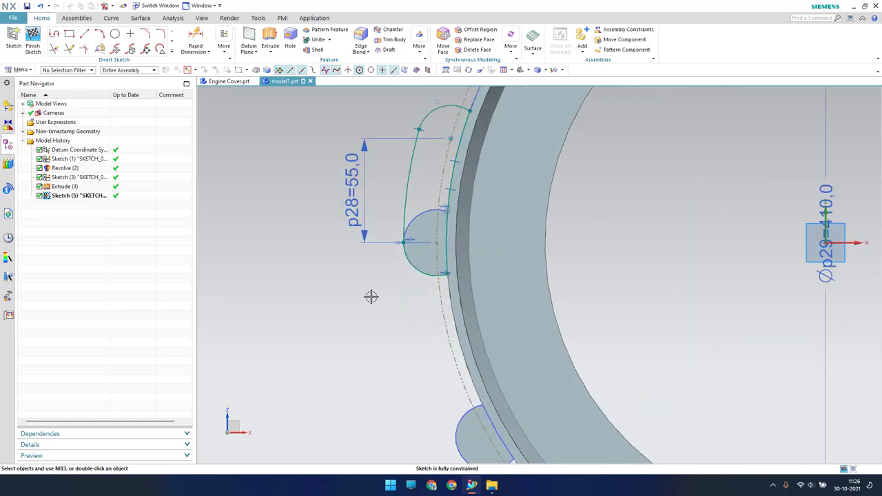
pyautogui.click(32, 39)
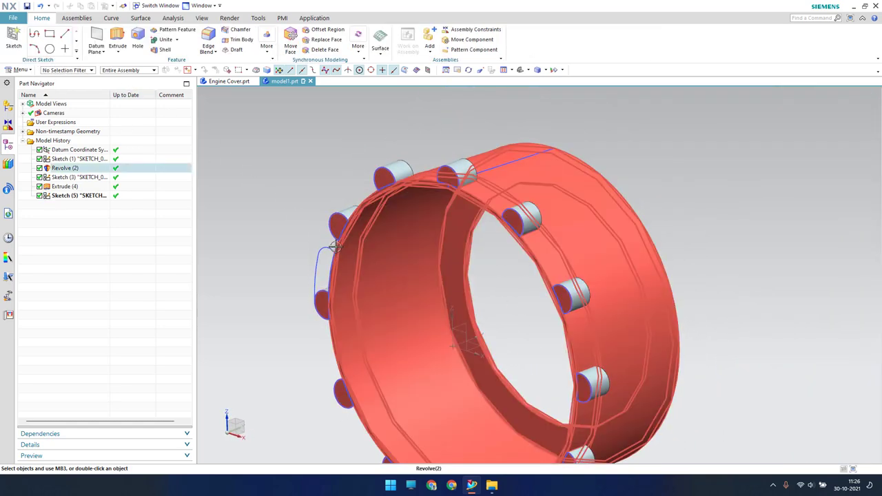
pyautogui.doubleClick(329, 250)
pyautogui.scroll(5, 400, 258)
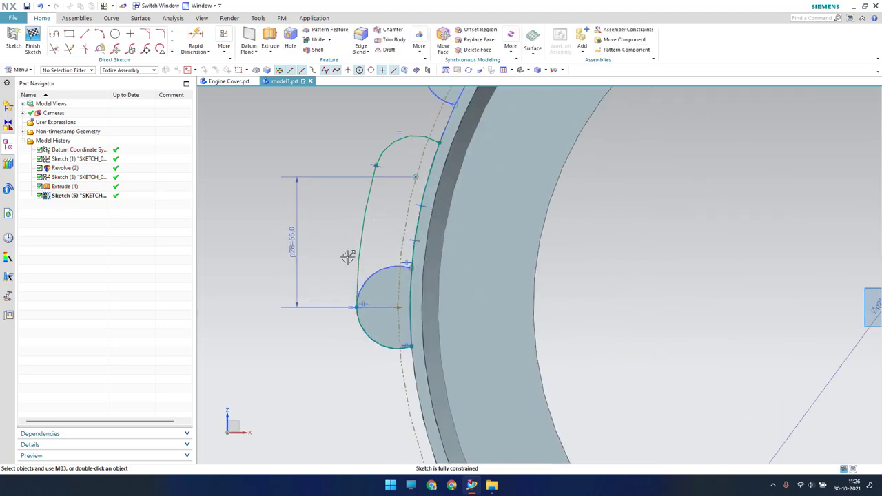
pyautogui.scroll(-1, 280, 219)
# Step: Pattern the lug curves about the ring centre with 2 copies at 180° pitch, then finish the sketch
pyautogui.click(172, 53)
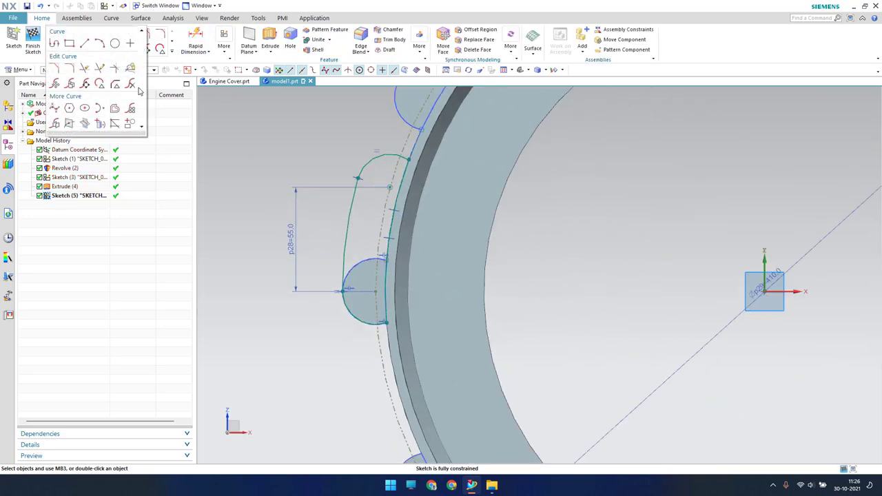
pyautogui.click(130, 110)
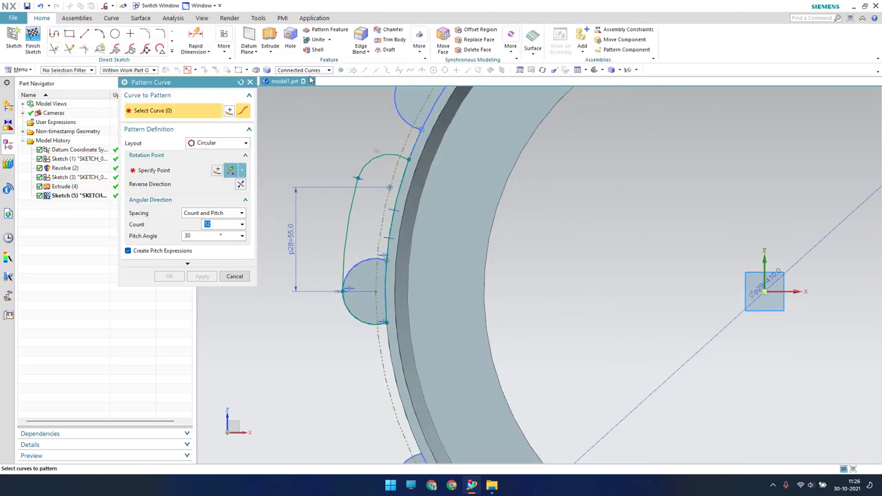
pyautogui.click(381, 159)
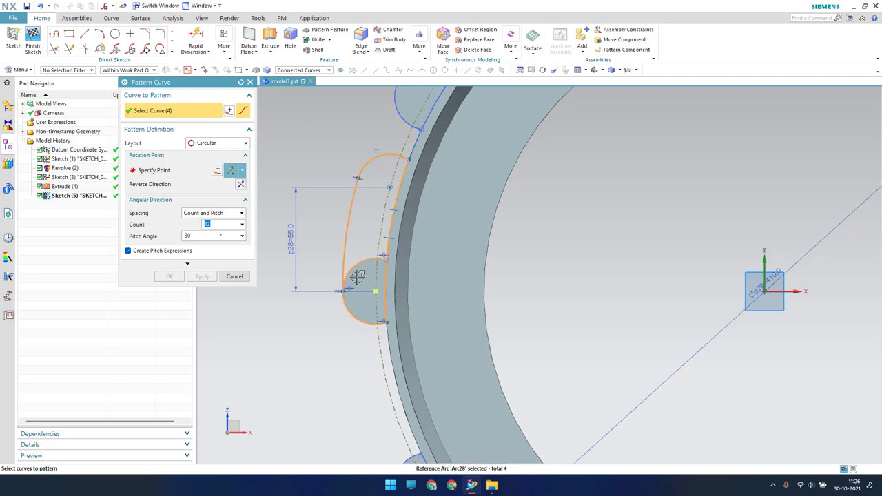
pyautogui.click(164, 172)
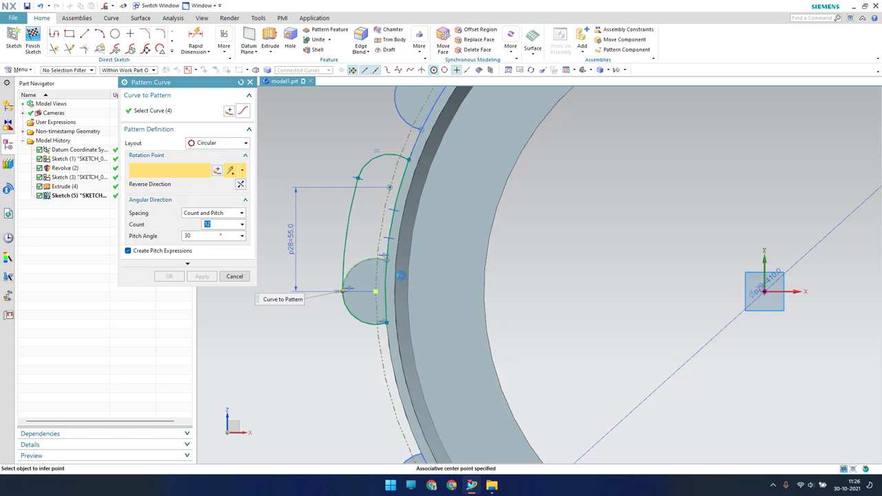
pyautogui.click(400, 276)
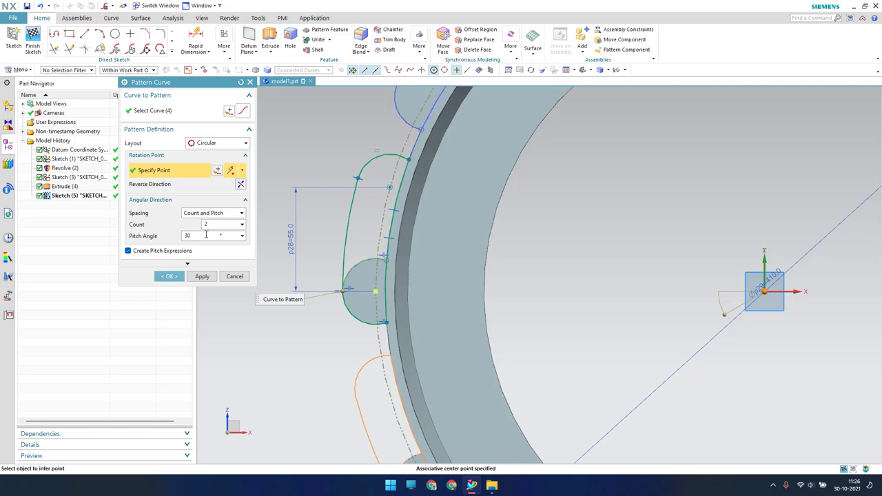
pyautogui.click(206, 235)
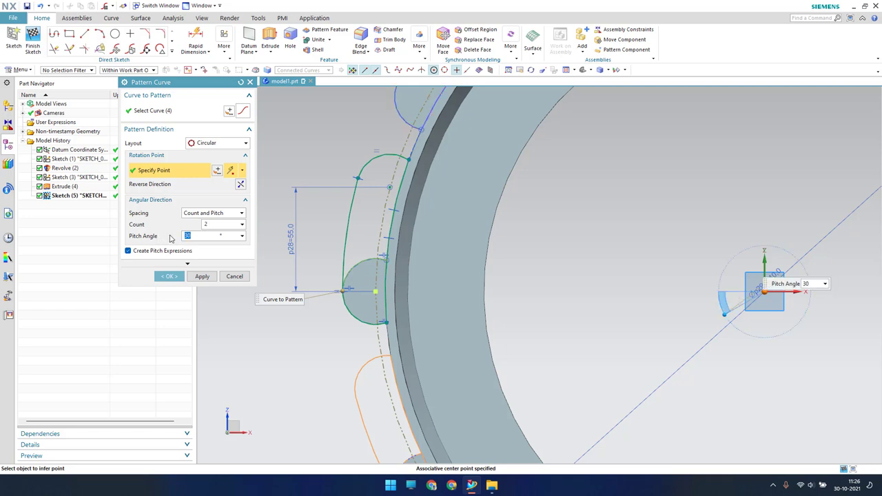
pyautogui.write('180')
pyautogui.press('Return')
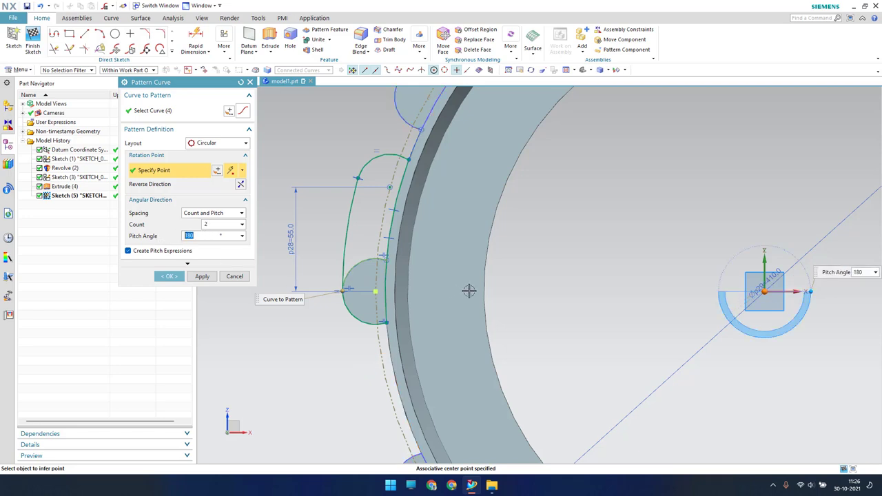
pyautogui.scroll(-5, 469, 289)
pyautogui.scroll(2, 636, 321)
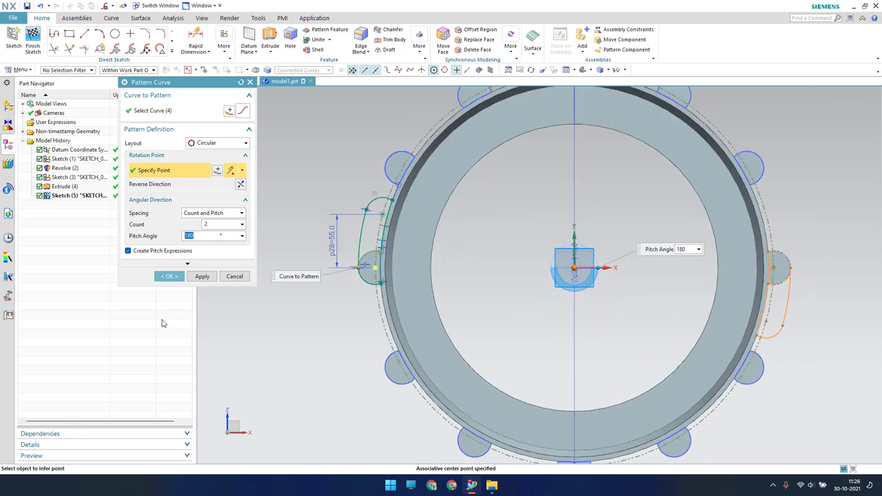
pyautogui.click(165, 276)
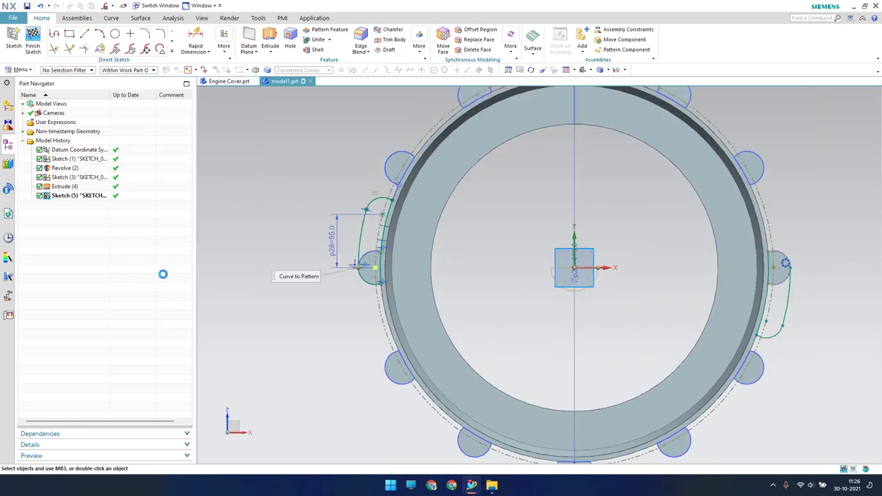
pyautogui.click(33, 41)
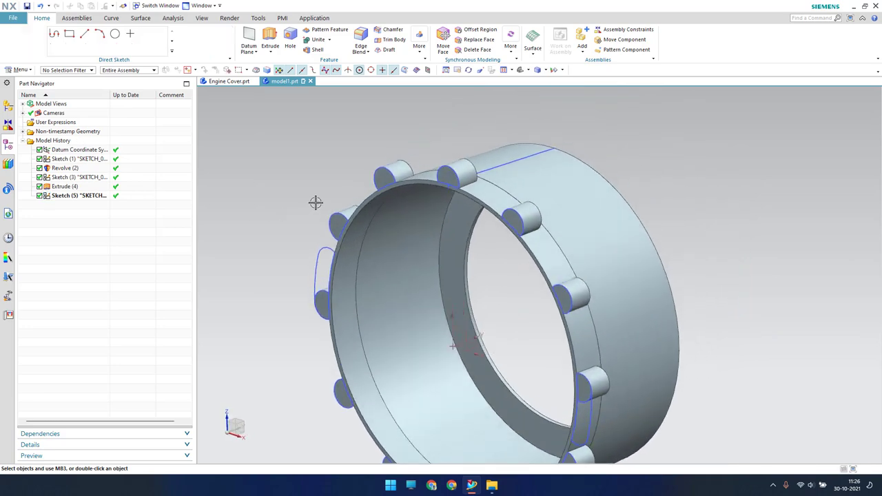
# Step: Start an Extrude using the Single Curve rule and select the four arcs of the first lug outline
pyautogui.click(117, 41)
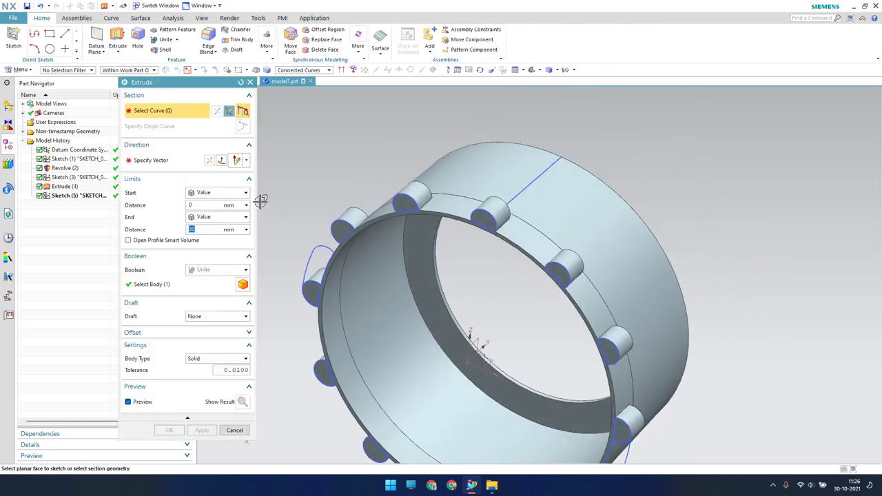
pyautogui.moveTo(338, 194)
pyautogui.mouseDown(button='middle')
pyautogui.moveTo(410, 150)
pyautogui.moveTo(414, 157)
pyautogui.mouseUp(button='middle')
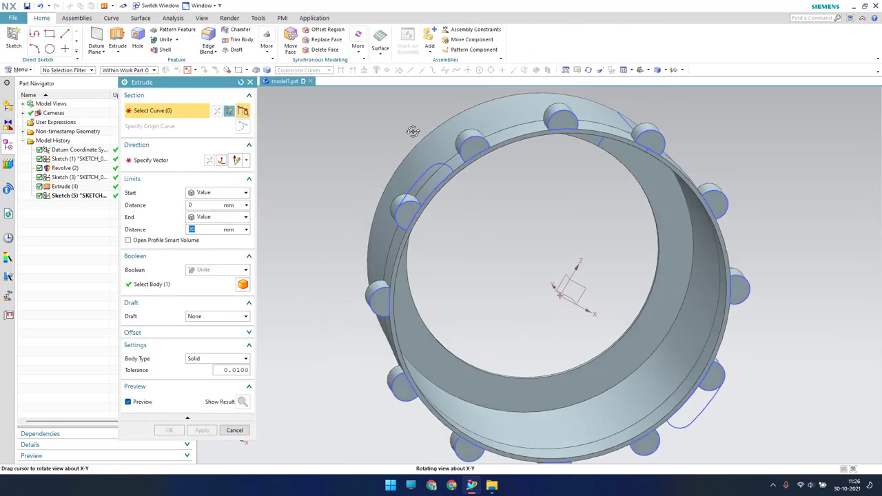
pyautogui.click(317, 70)
pyautogui.click(297, 77)
pyautogui.scroll(5, 418, 179)
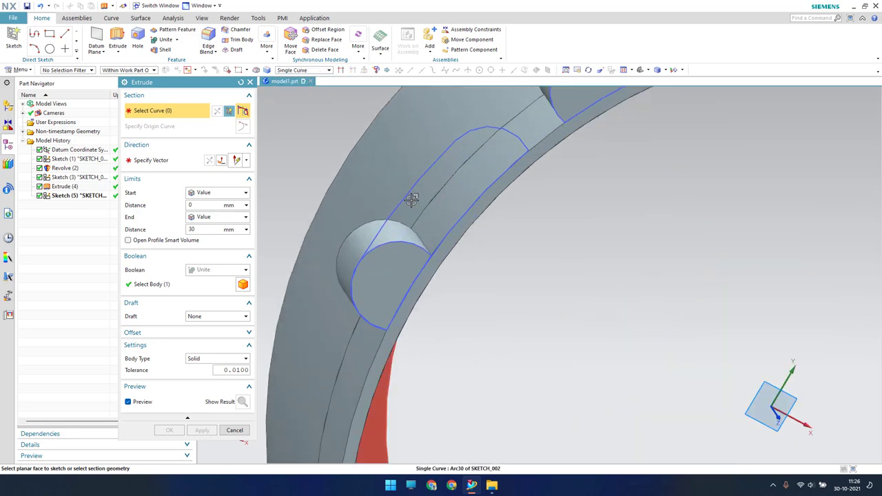
pyautogui.scroll(3, 409, 197)
pyautogui.click(423, 163)
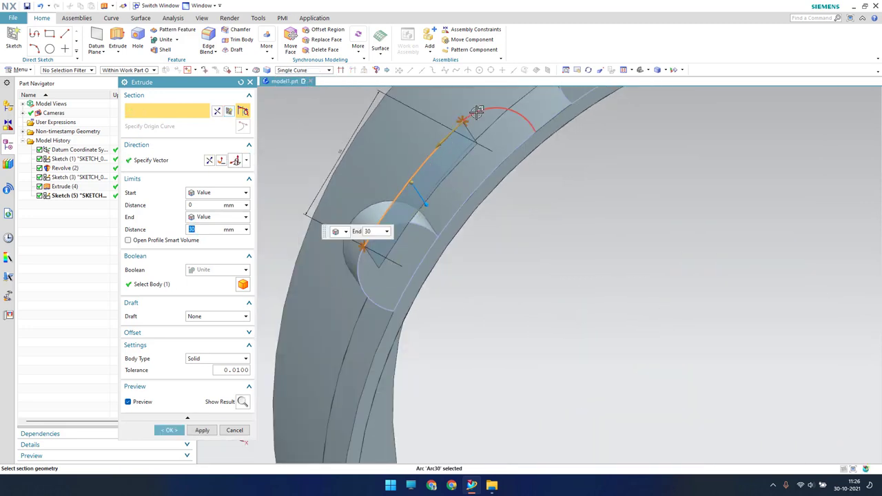
pyautogui.click(478, 112)
pyautogui.click(493, 174)
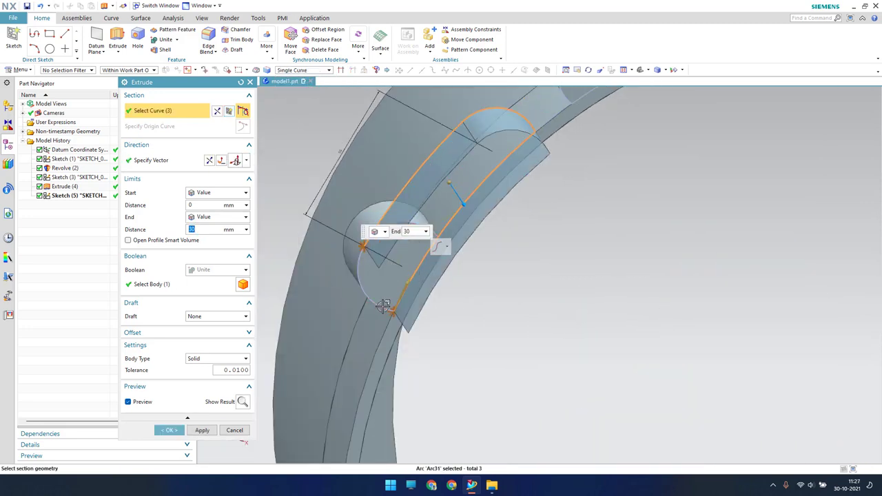
pyautogui.click(384, 306)
# Step: Add the opposite lug outline's arcs, swapping an invalid arc for the rounded-end arc
pyautogui.moveTo(448, 277); pyautogui.dragTo(442, 222, button='middle')
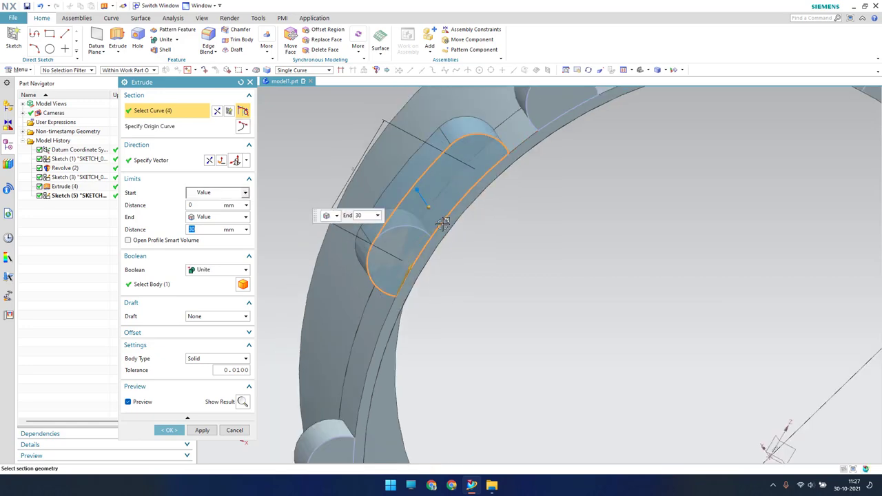
pyautogui.scroll(2, 442, 223)
pyautogui.scroll(-5, 437, 228)
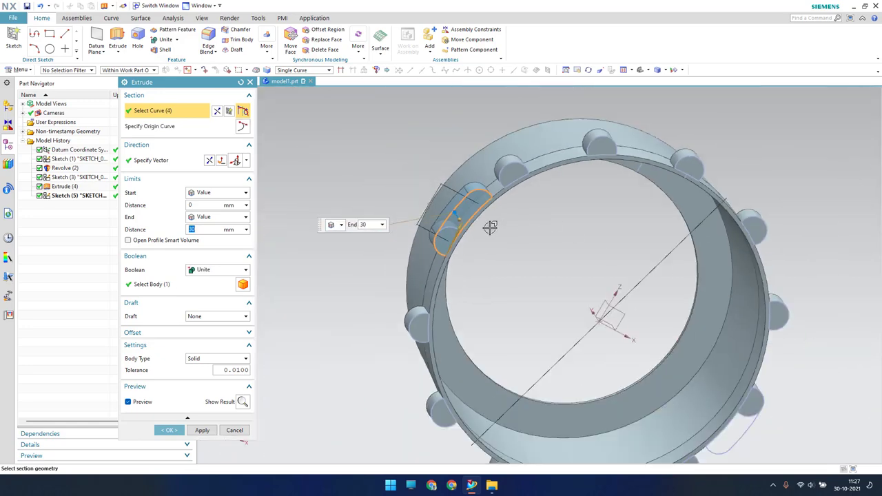
pyautogui.scroll(4, 742, 292)
pyautogui.scroll(-4, 683, 179)
pyautogui.scroll(3, 647, 338)
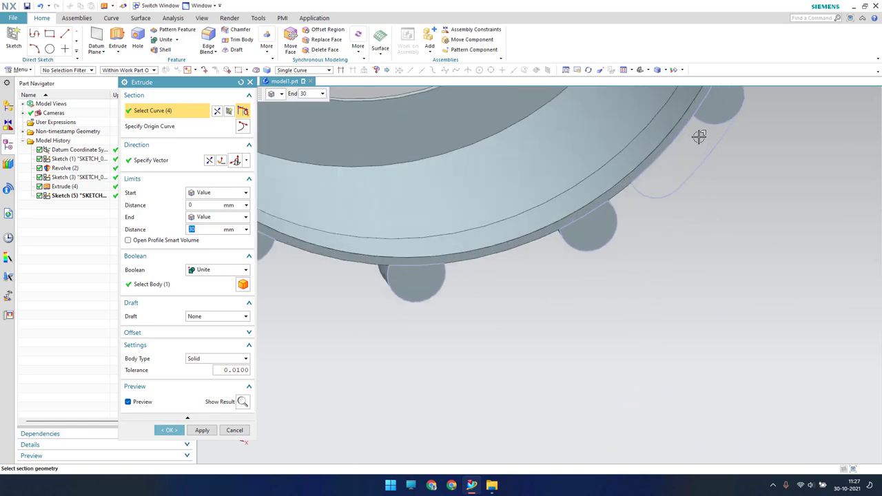
pyautogui.scroll(2, 698, 136)
pyautogui.scroll(2, 692, 211)
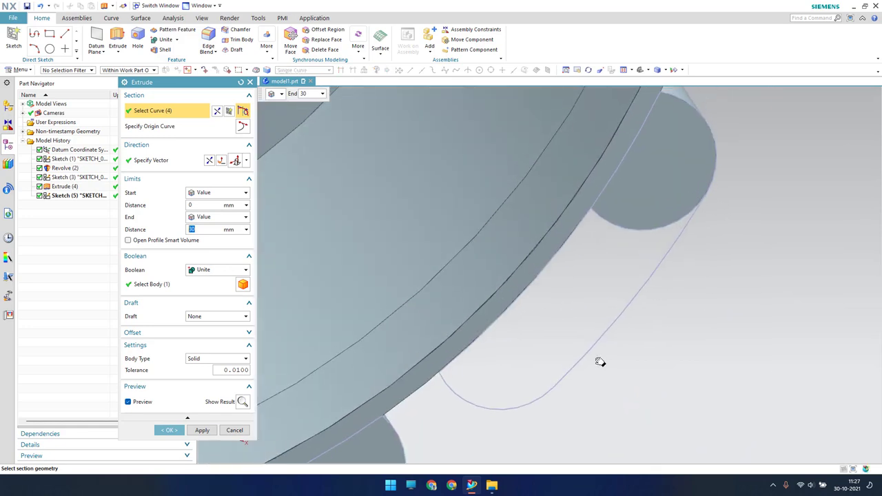
pyautogui.click(697, 105)
pyautogui.click(665, 255)
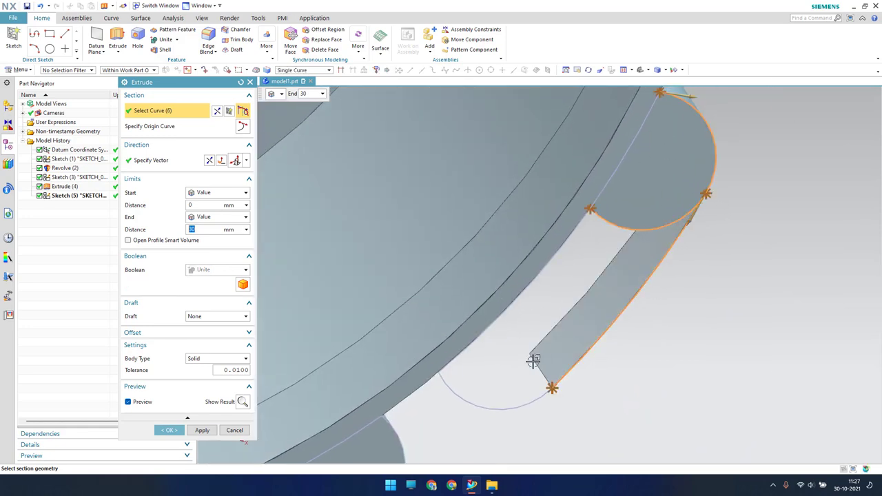
pyautogui.click(513, 405)
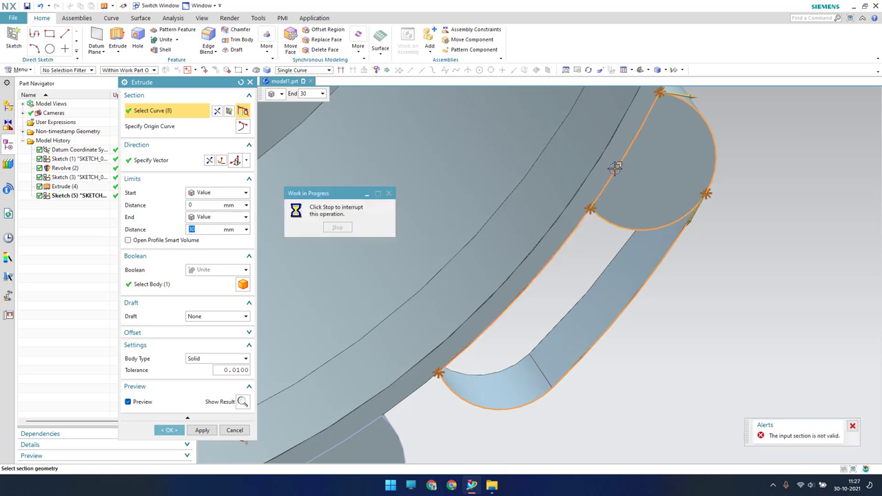
pyautogui.keyDown('shift'); pyautogui.click(627, 227); pyautogui.keyUp('shift')
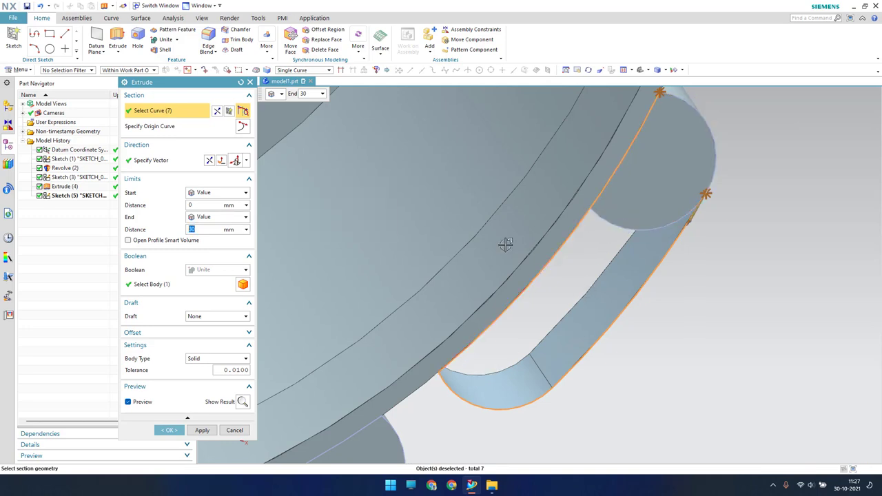
pyautogui.click(707, 113)
# Step: Unite the 26 mm lug extrusion with the ring body and confirm it
pyautogui.moveTo(638, 239); pyautogui.dragTo(669, 181, button='middle')
pyautogui.scroll(-2, 673, 181)
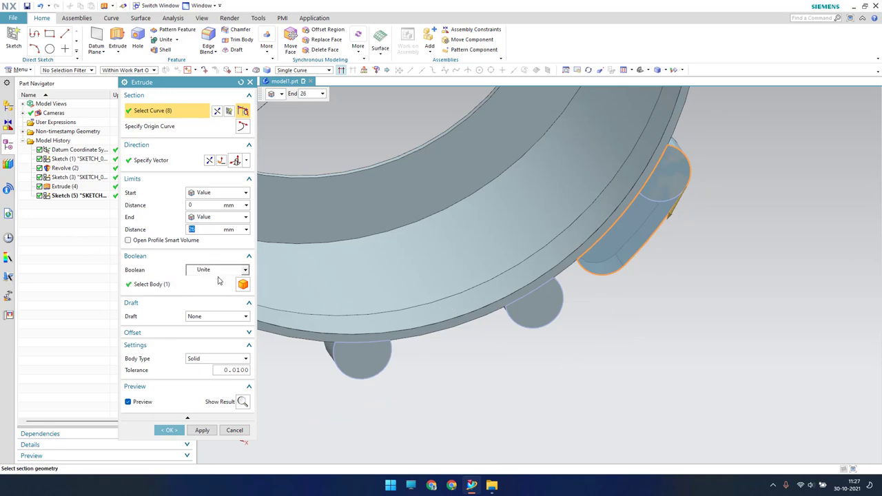
pyautogui.moveTo(658, 235); pyautogui.dragTo(502, 227, button='middle')
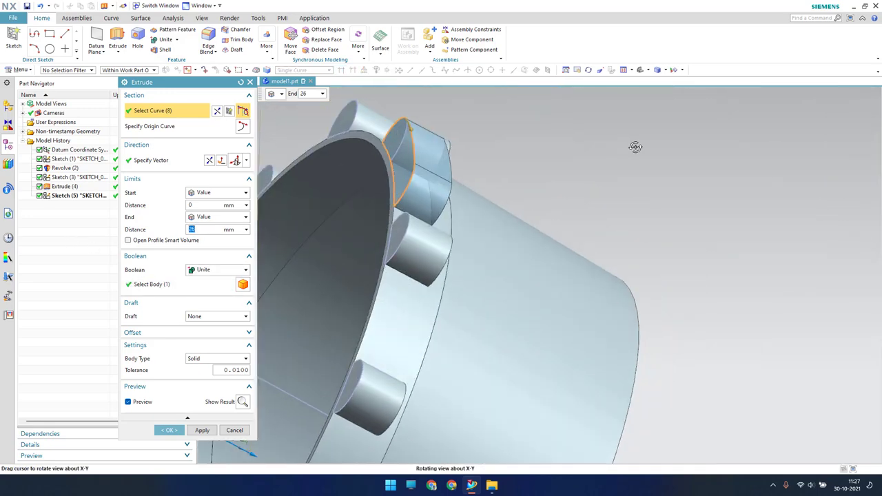
pyautogui.click(158, 284)
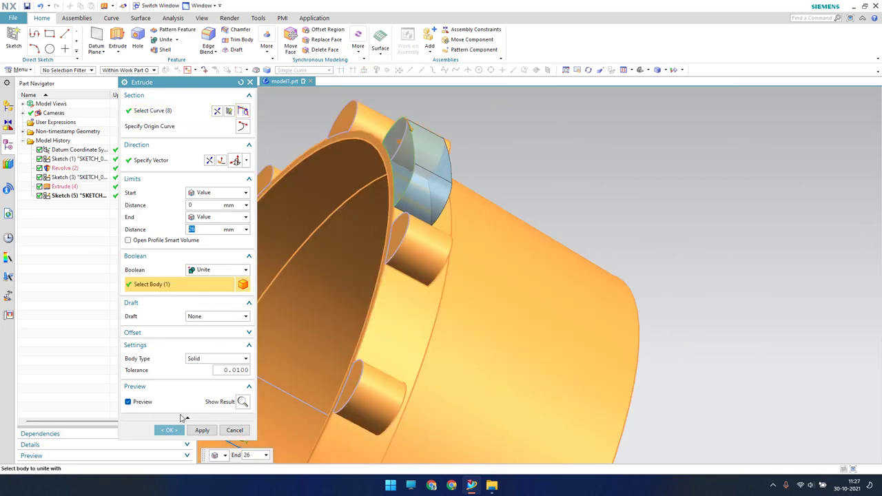
pyautogui.click(169, 430)
# Step: Create an At Distance datum plane offset 86 mm from the lug's end face
pyautogui.moveTo(622, 193)
pyautogui.mouseDown(button='middle')
pyautogui.moveTo(565, 280)
pyautogui.moveTo(549, 235)
pyautogui.moveTo(510, 237)
pyautogui.mouseUp(button='middle')
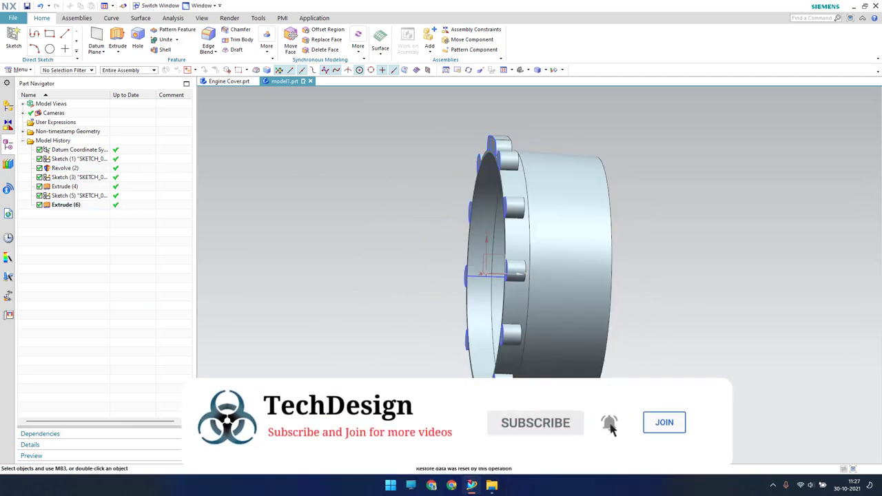
pyautogui.click(97, 38)
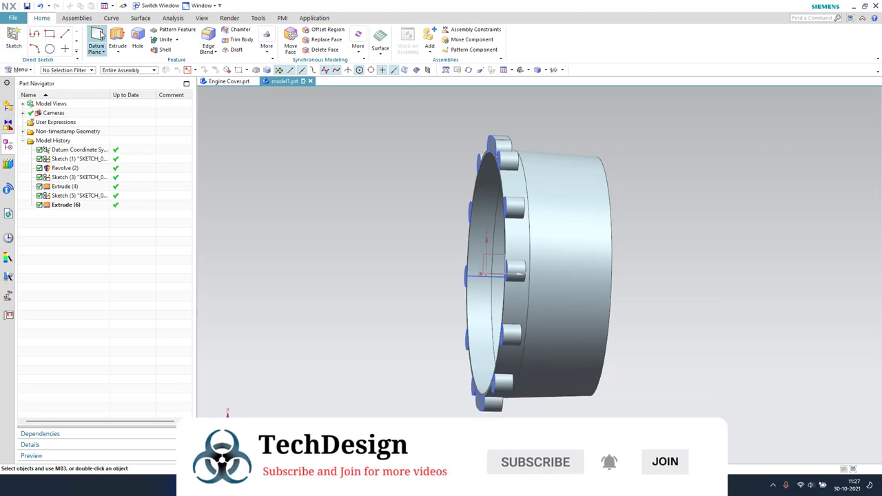
pyautogui.moveTo(420, 234)
pyautogui.mouseDown(button='middle')
pyautogui.moveTo(388, 229)
pyautogui.moveTo(484, 154)
pyautogui.mouseUp(button='middle')
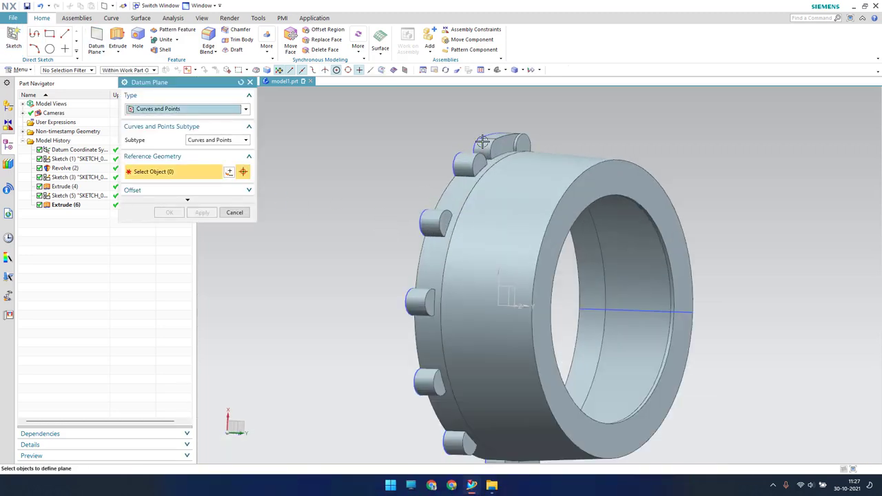
pyautogui.scroll(5, 485, 154)
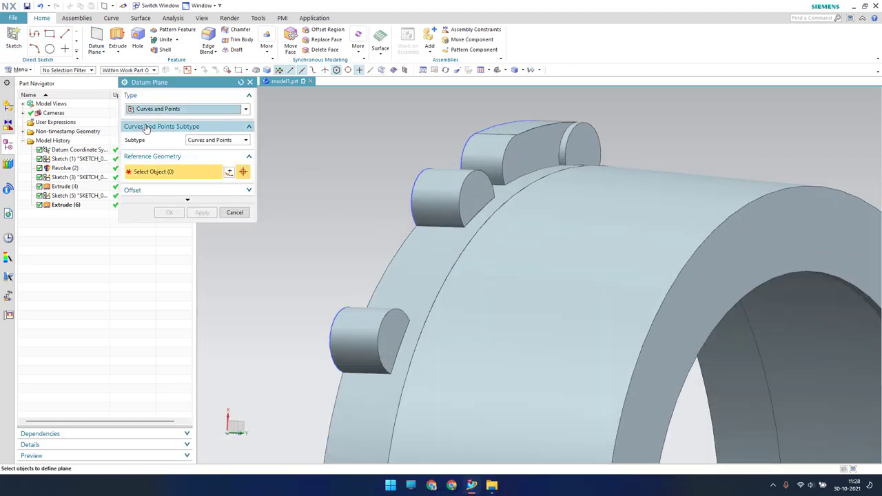
pyautogui.click(180, 109)
pyautogui.click(151, 130)
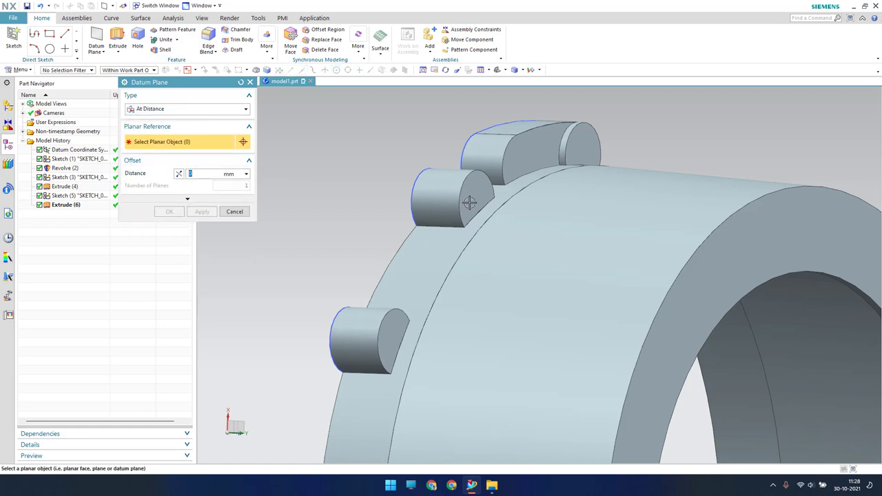
pyautogui.click(467, 200)
pyautogui.scroll(-3, 446, 234)
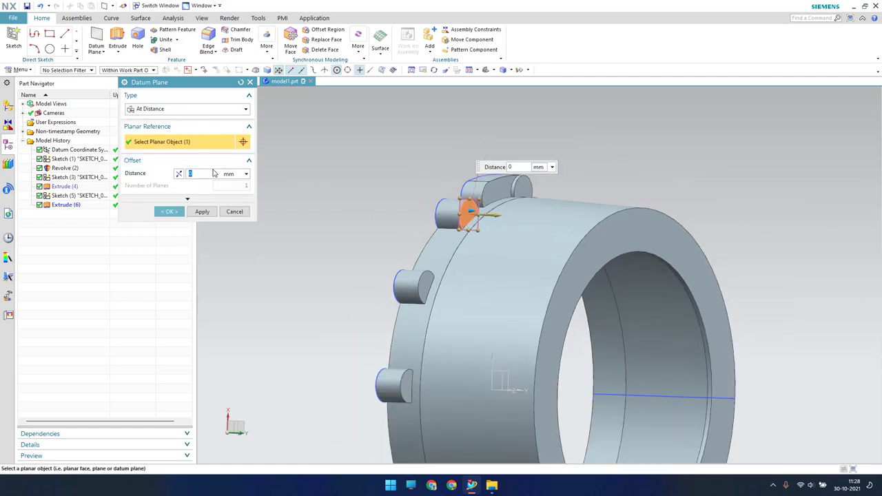
pyautogui.write('86')
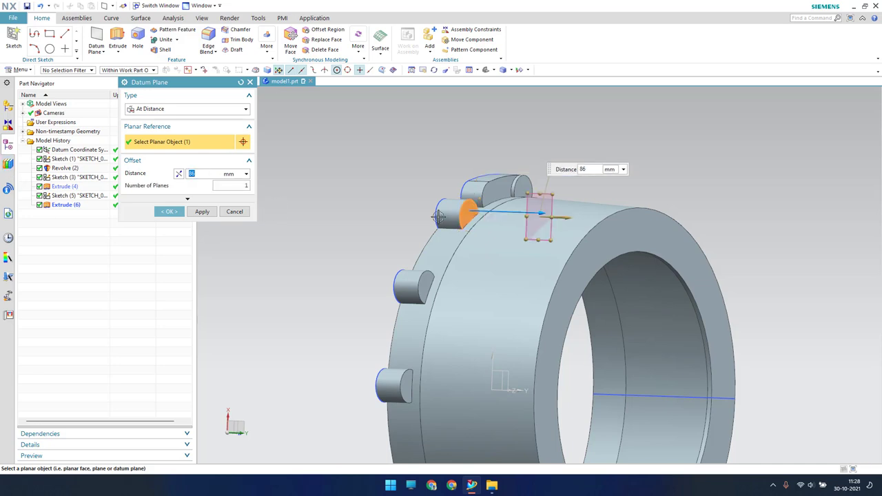
pyautogui.scroll(-2, 508, 142)
pyautogui.scroll(-2, 508, 142)
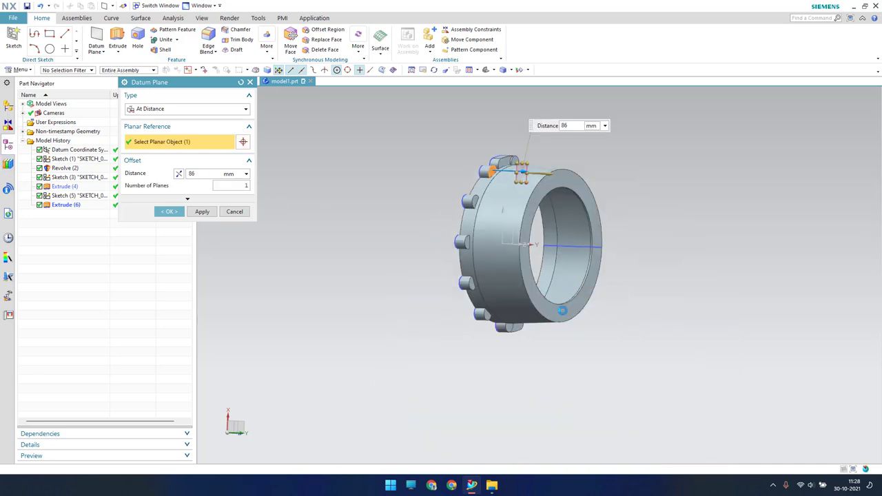
pyautogui.click(170, 213)
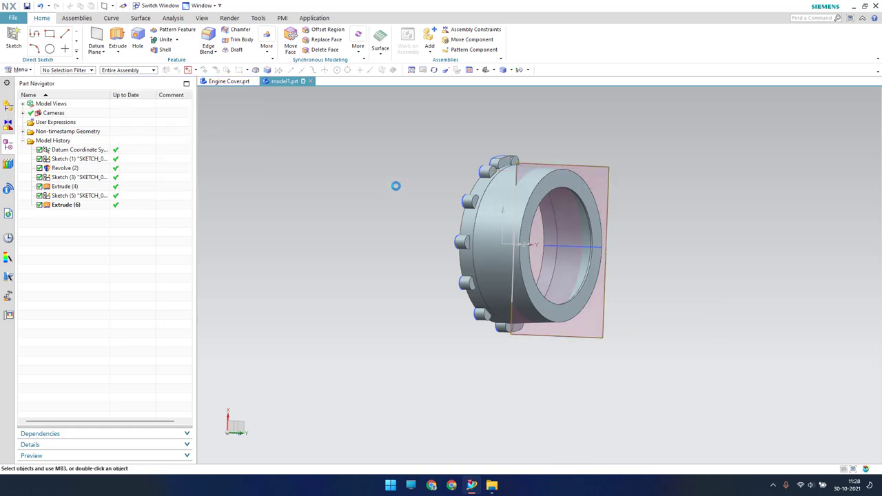
pyautogui.moveTo(395, 187)
pyautogui.mouseDown(button='middle')
pyautogui.moveTo(451, 232)
pyautogui.moveTo(415, 216)
pyautogui.mouseUp(button='middle')
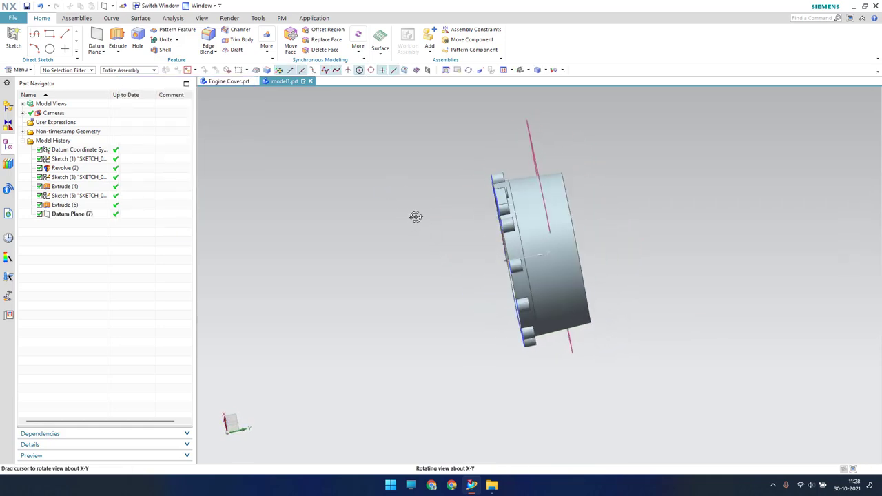
# Step: Create an intersection curve between the ring's outer cylindrical face, picked as a single face, and the datum plane
pyautogui.moveTo(541, 254); pyautogui.dragTo(561, 177, button='middle')
pyautogui.scroll(3, 524, 213)
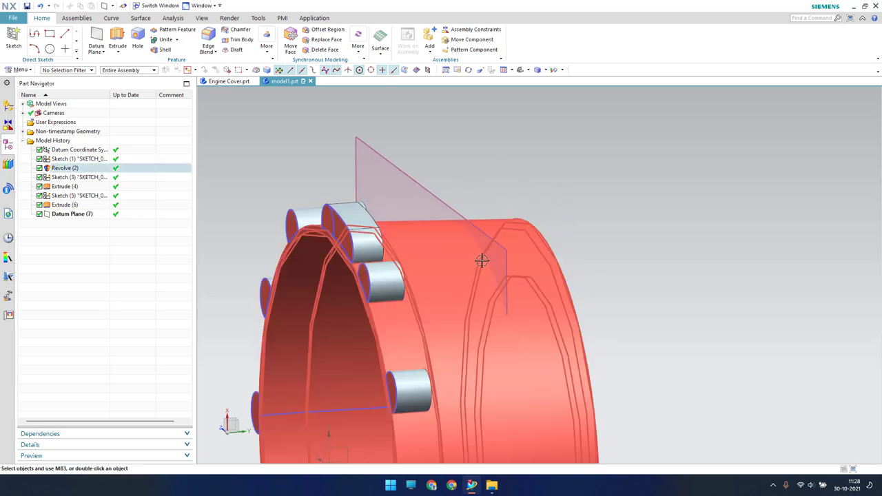
pyautogui.click(119, 20)
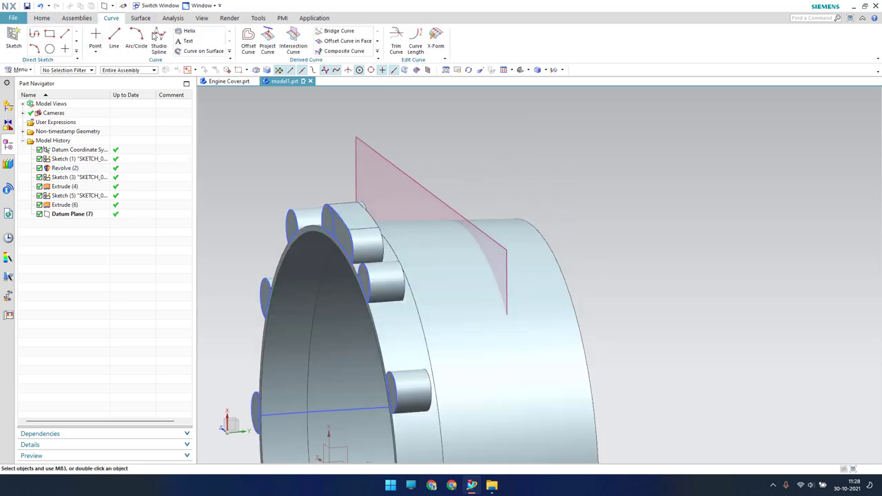
pyautogui.click(294, 38)
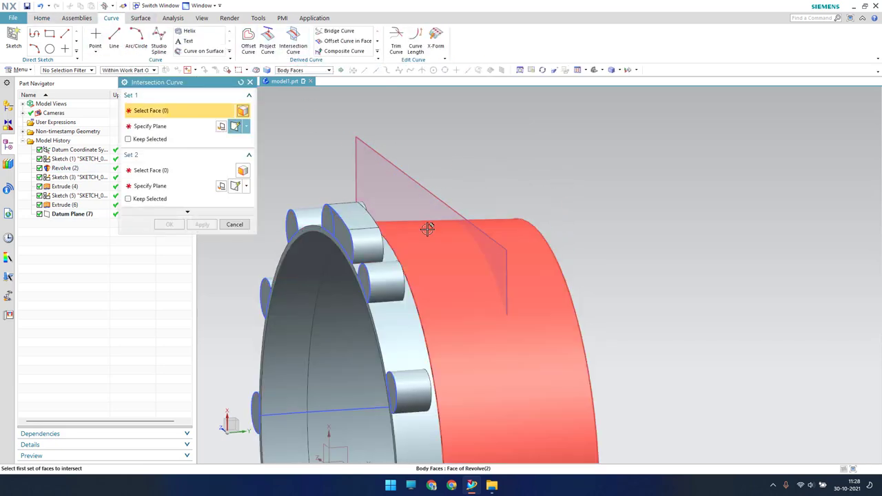
pyautogui.click(424, 226)
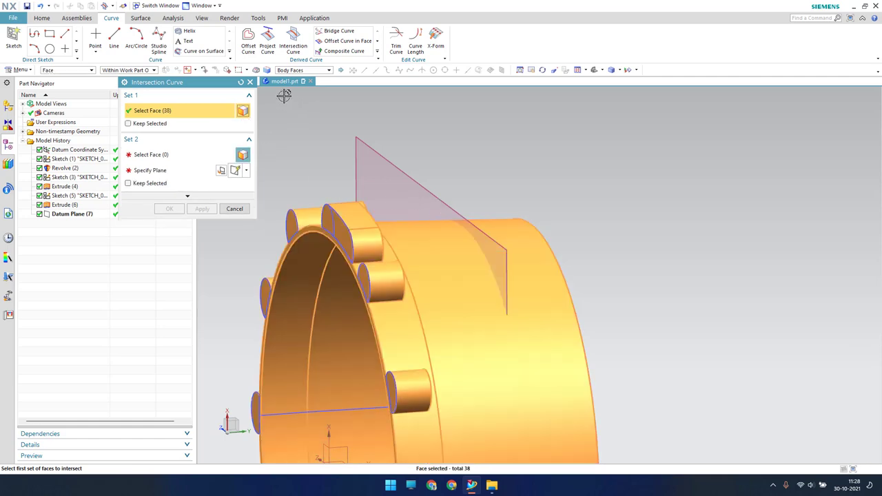
pyautogui.click(205, 70)
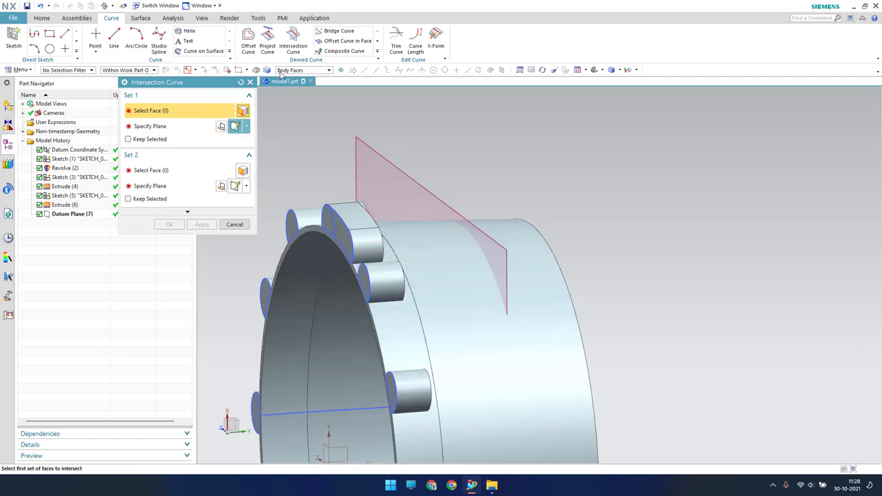
pyautogui.click(293, 70)
pyautogui.click(293, 74)
pyautogui.click(422, 224)
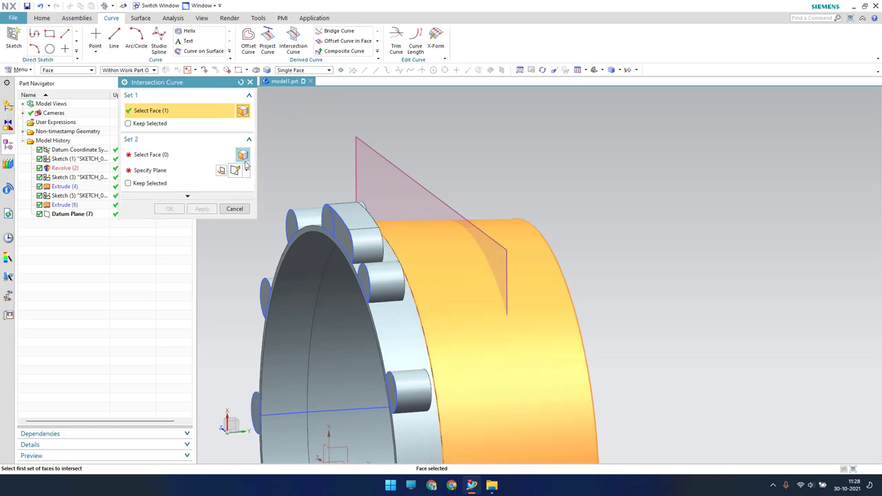
pyautogui.click(407, 175)
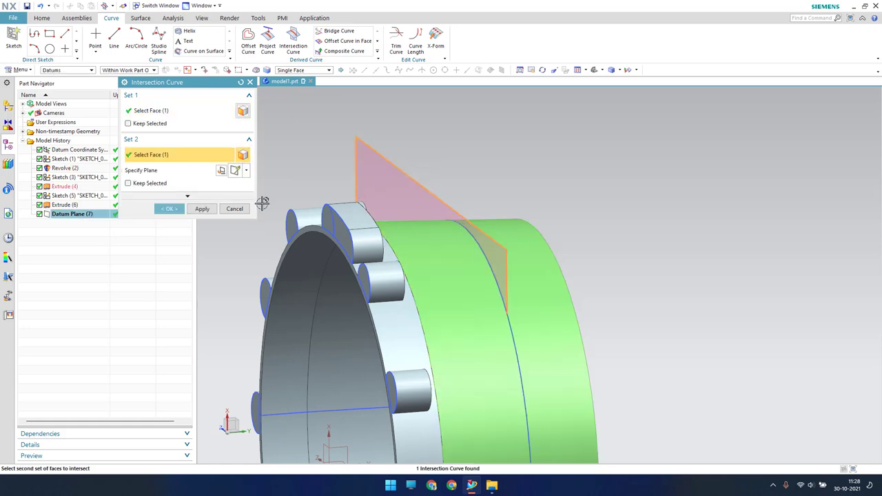
pyautogui.click(184, 208)
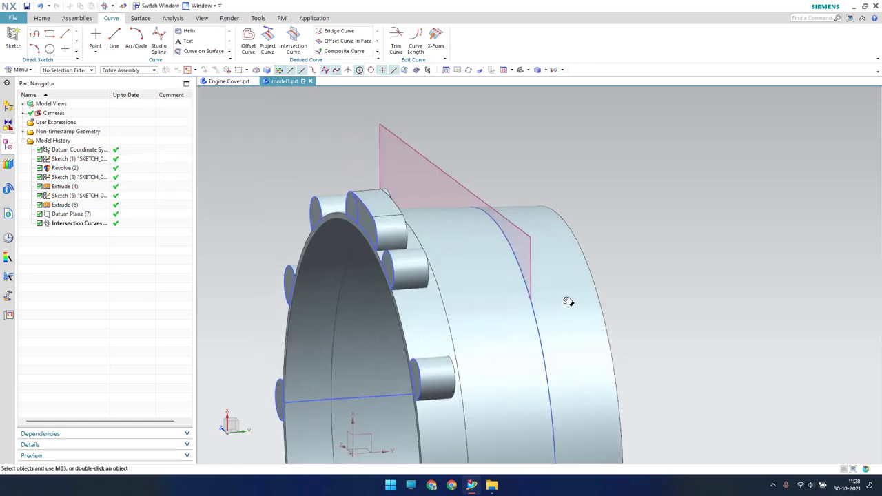
pyautogui.scroll(2, 589, 270)
pyautogui.scroll(-2, 589, 269)
pyautogui.moveTo(423, 250)
pyautogui.mouseDown(button='middle')
pyautogui.moveTo(437, 252)
pyautogui.moveTo(419, 256)
pyautogui.moveTo(449, 253)
pyautogui.moveTo(457, 289)
pyautogui.mouseUp(button='middle')
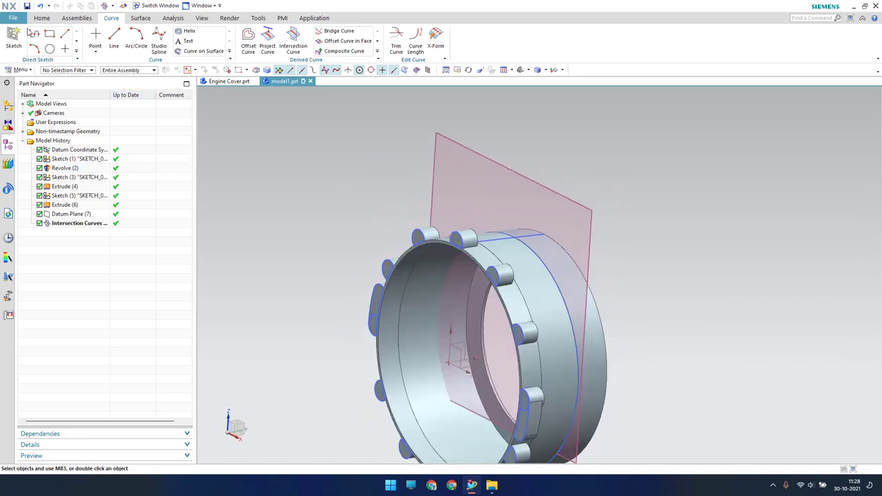
# Step: Start a new sketch and draw a line from the lug's top edge to the intersection-curve point
pyautogui.click(14, 37)
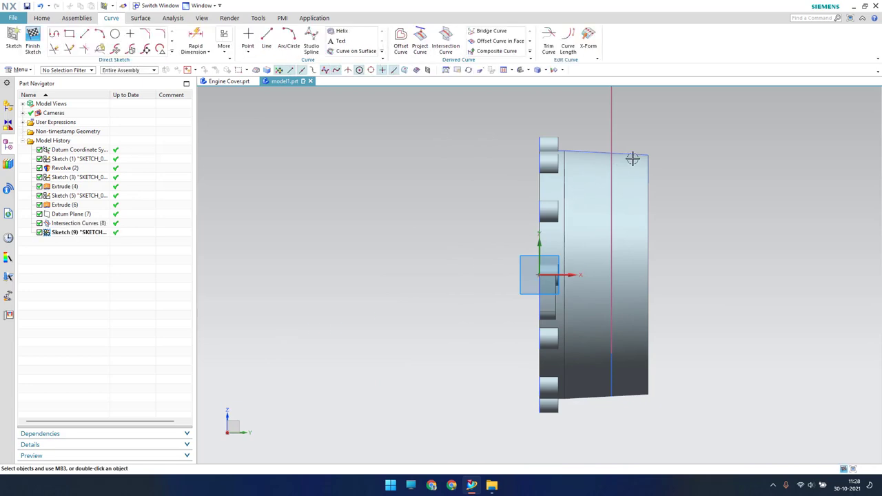
pyautogui.scroll(4, 630, 158)
pyautogui.keyDown('shift'); pyautogui.moveTo(383, 167); pyautogui.dragTo(328, 233, button='middle'); pyautogui.keyUp('shift')
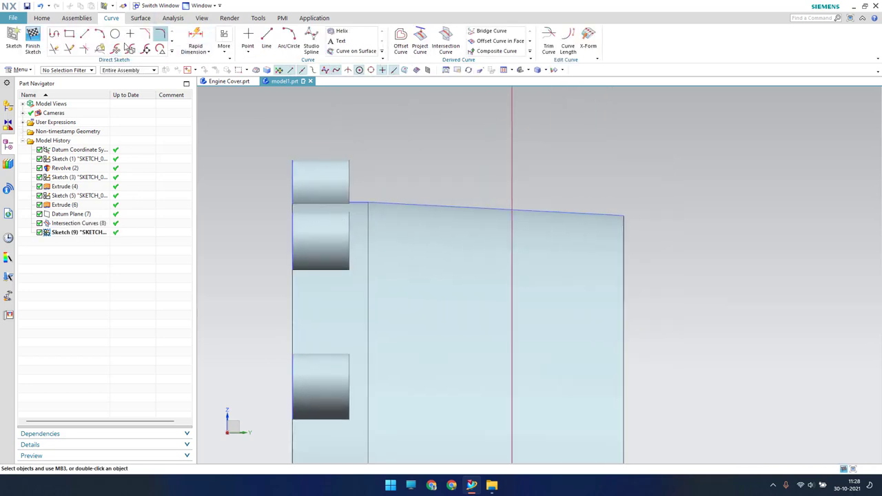
pyautogui.click(89, 36)
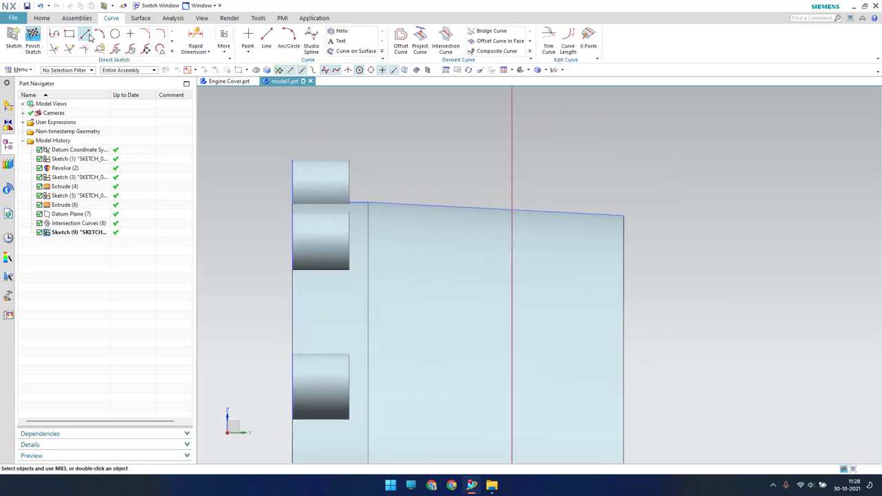
pyautogui.moveTo(371, 163); pyautogui.dragTo(350, 170, button='middle')
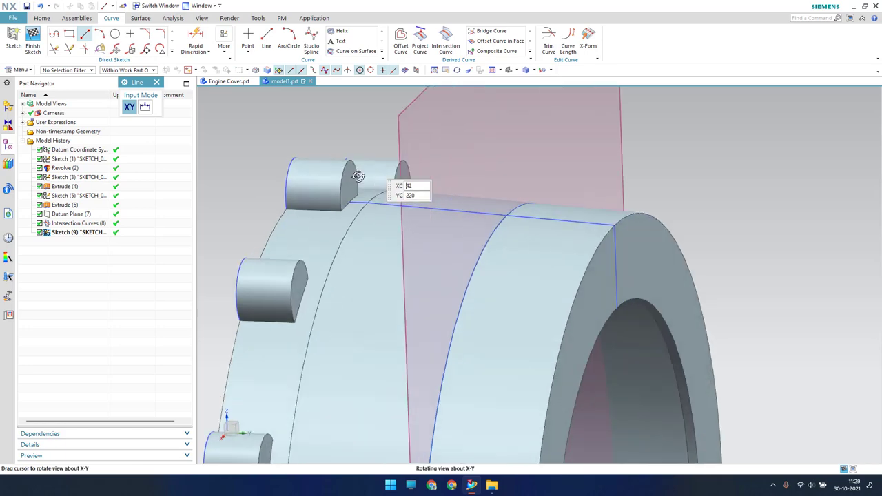
pyautogui.click(346, 167)
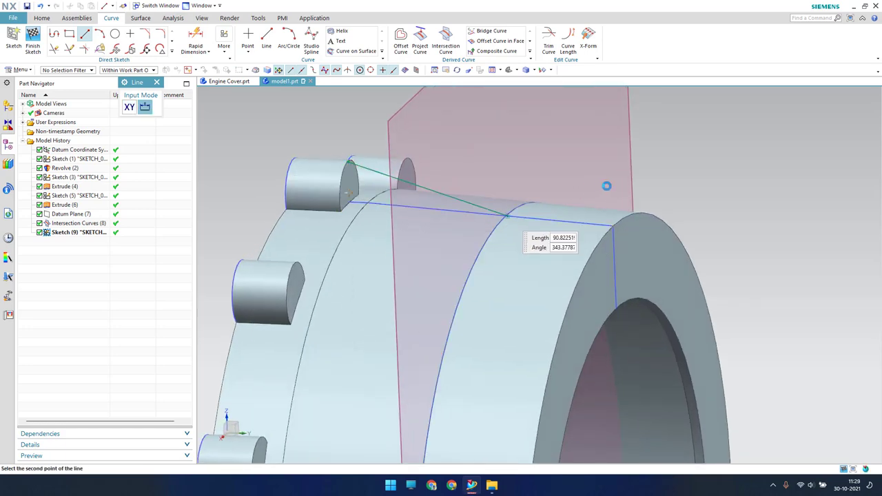
pyautogui.press('Escape')
pyautogui.hotkey('shift', 'F8')
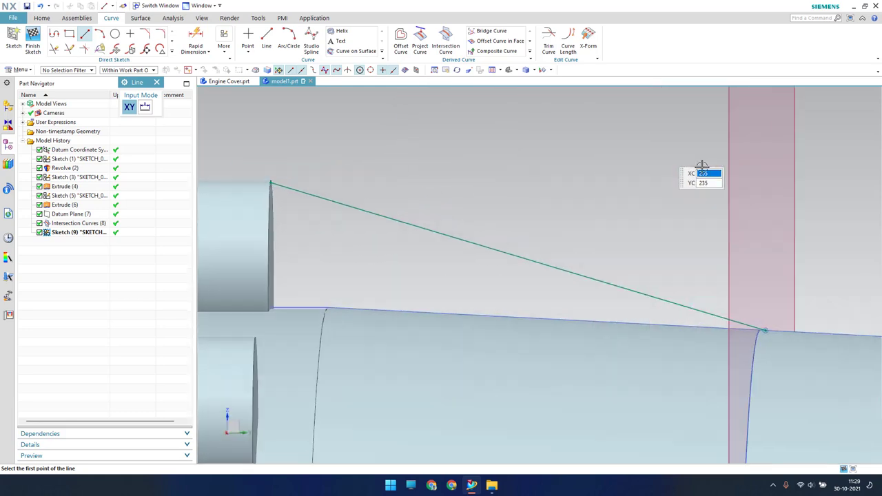
pyautogui.press('Escape')
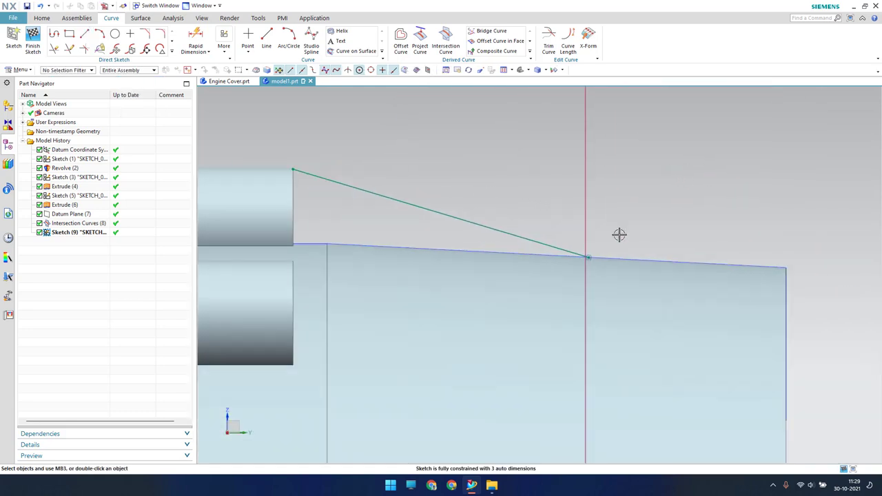
pyautogui.scroll(2, 618, 234)
pyautogui.moveTo(572, 268); pyautogui.dragTo(574, 272, button='middle')
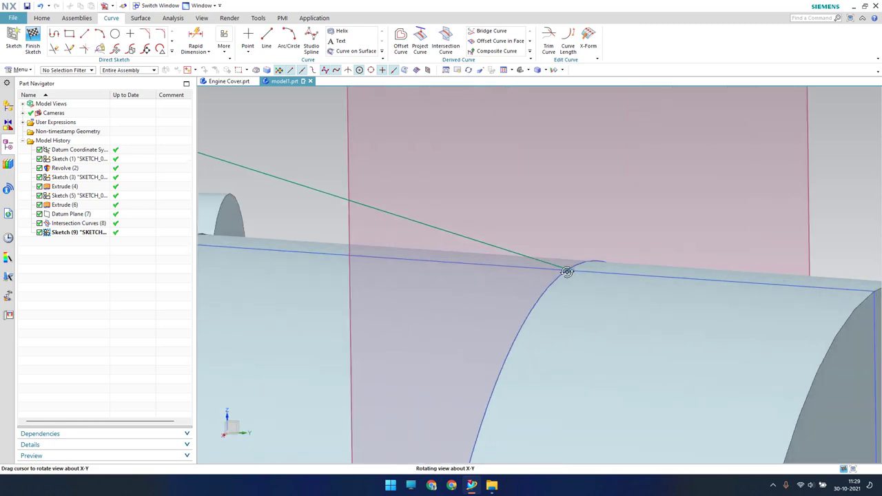
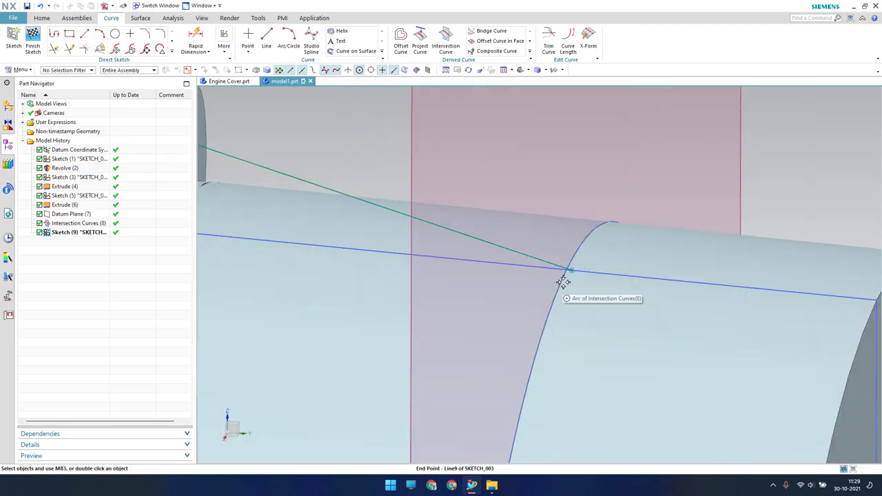
# Step: Snap the line end onto the arc and add an Intersection Point where the arc crosses the sketch plane
pyautogui.moveTo(562, 275); pyautogui.dragTo(564, 283)
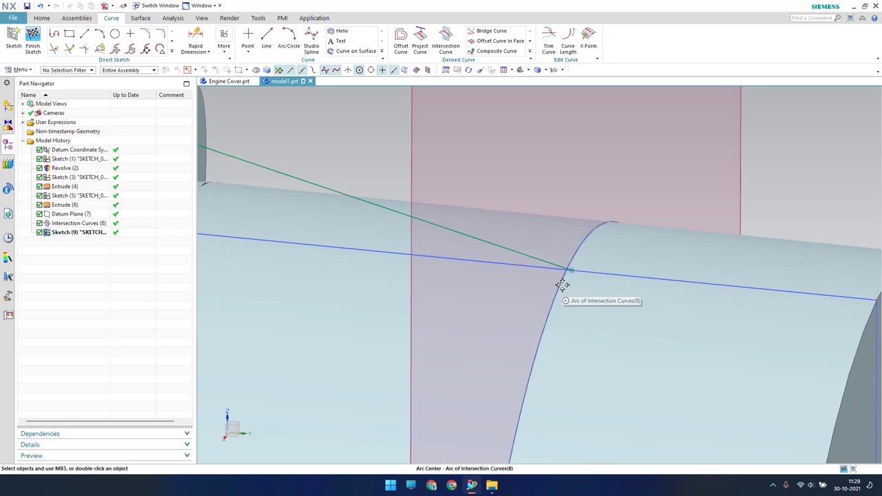
pyautogui.click(172, 53)
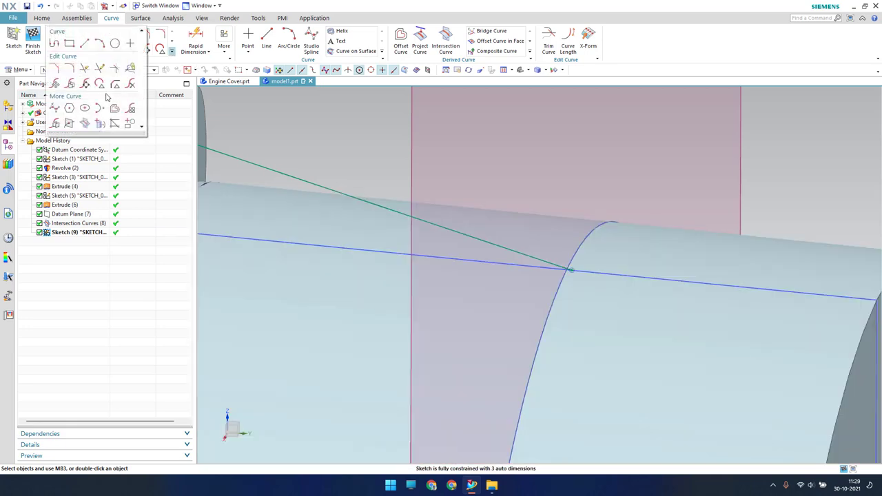
pyautogui.click(69, 125)
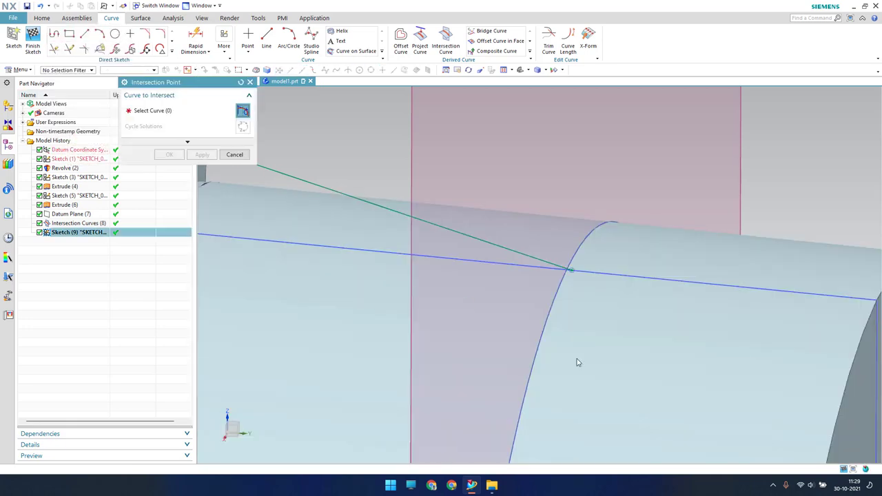
pyautogui.click(546, 307)
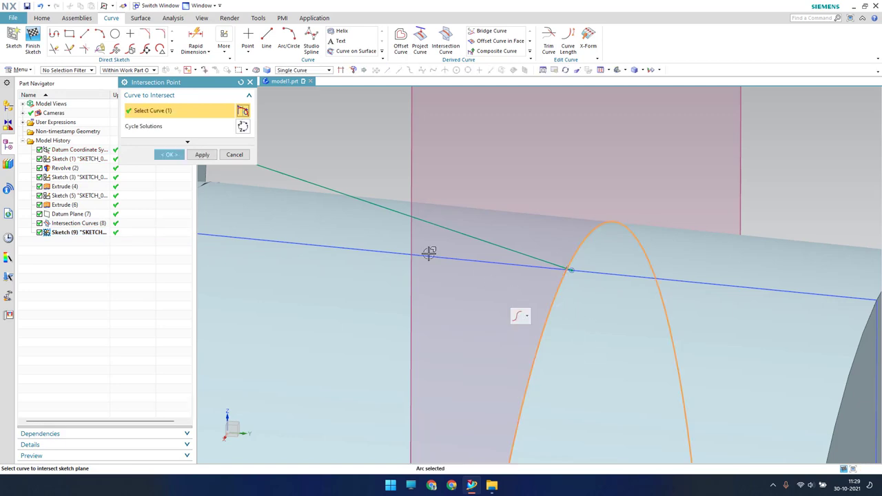
pyautogui.scroll(3, 561, 273)
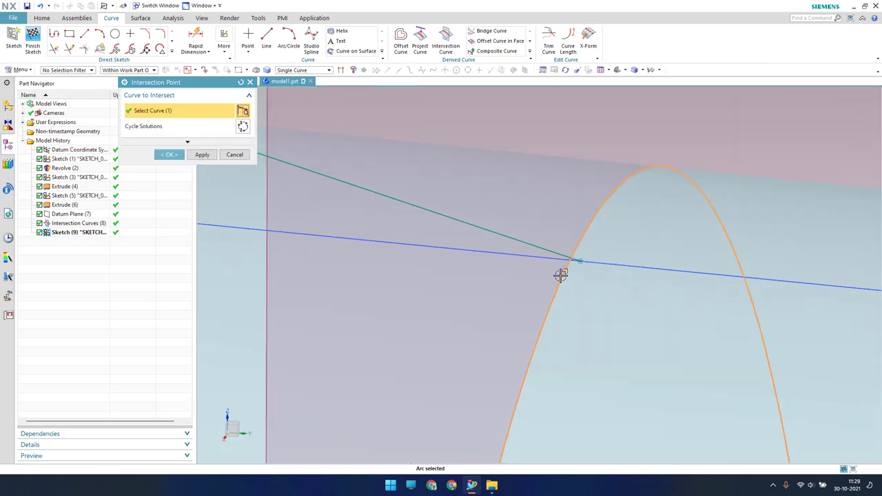
pyautogui.scroll(3, 581, 244)
pyautogui.scroll(1, 593, 262)
pyautogui.scroll(1, 569, 239)
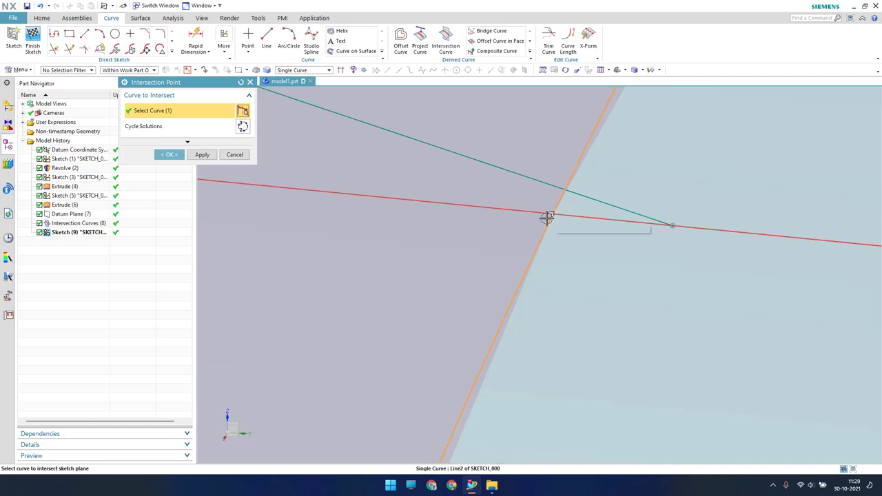
pyautogui.click(169, 155)
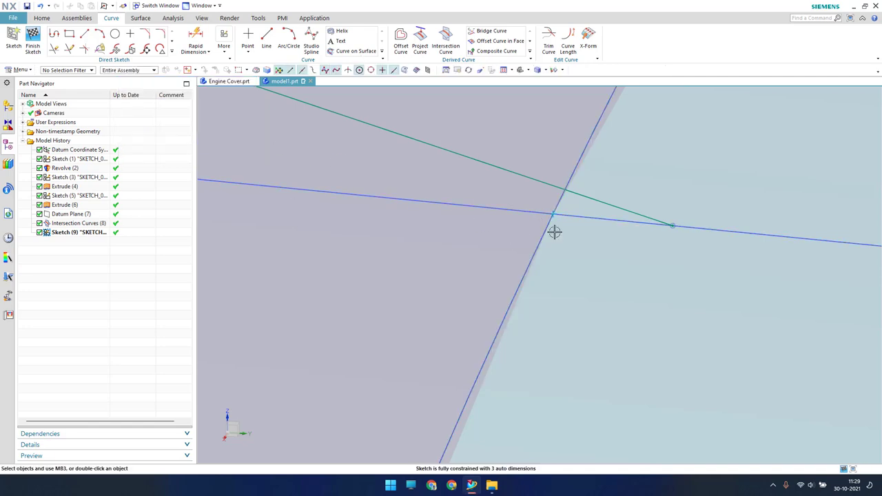
# Step: Start a Geometric Constraints command for the green line's end point
pyautogui.click(672, 225)
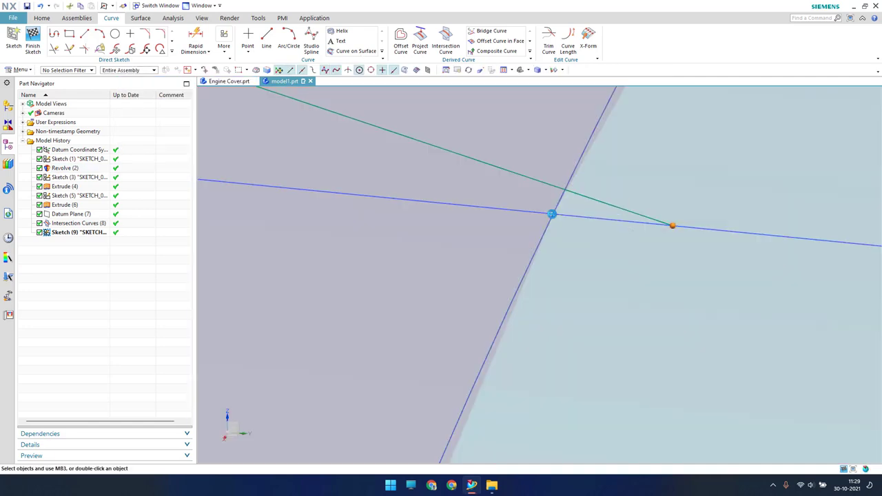
pyautogui.press('Escape')
pyautogui.press('c')
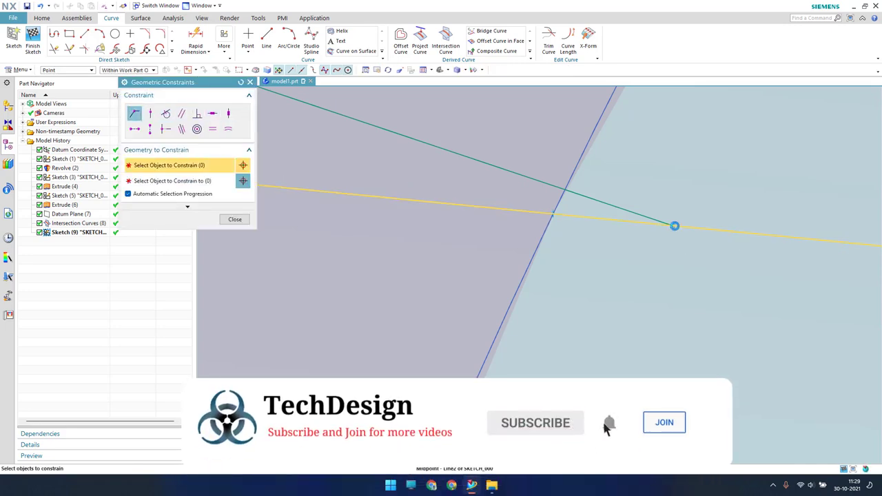
pyautogui.click(674, 226)
pyautogui.press('Escape')
pyautogui.press('c')
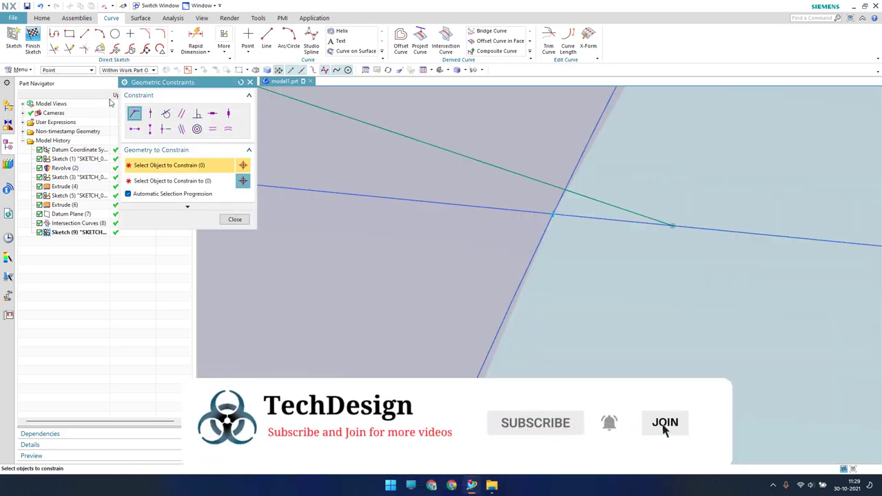
# Step: Use QuickPick to make the line's End Point coincident with the intersection point
pyautogui.rightClick(555, 215)
pyautogui.click(572, 231)
pyautogui.click(619, 264)
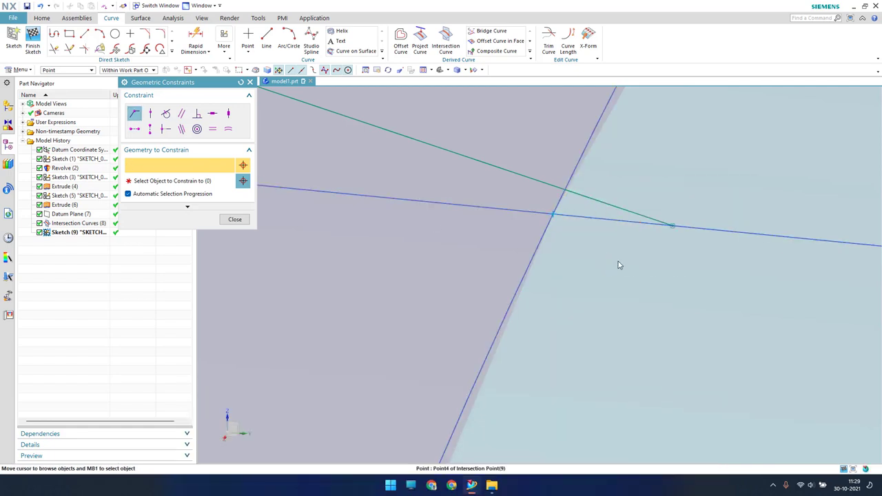
pyautogui.rightClick(673, 227)
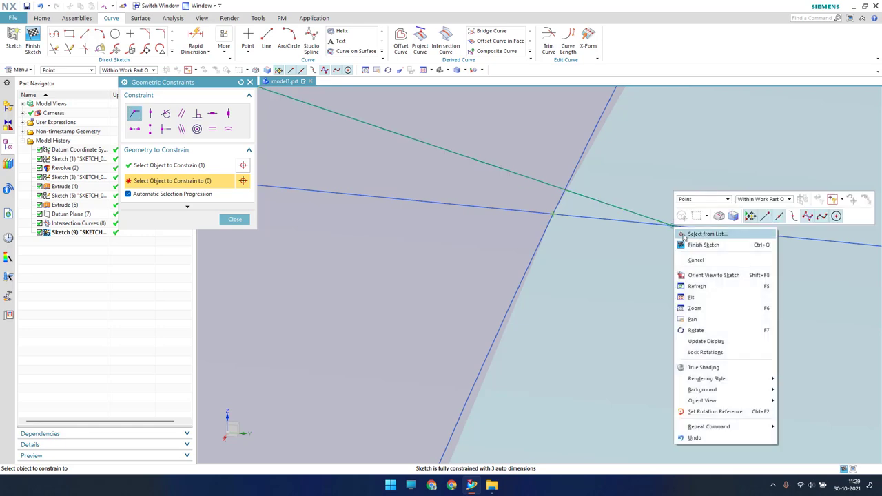
pyautogui.click(695, 228)
pyautogui.click(720, 241)
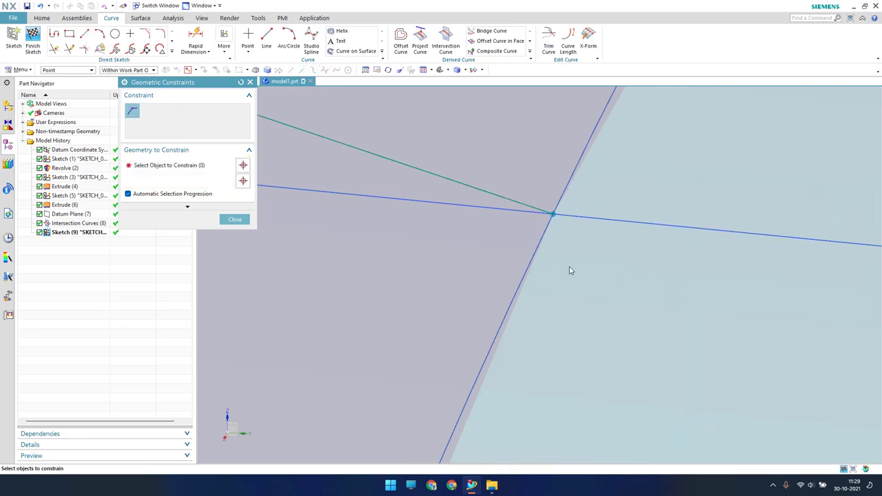
pyautogui.moveTo(549, 199); pyautogui.dragTo(707, 124, button='middle')
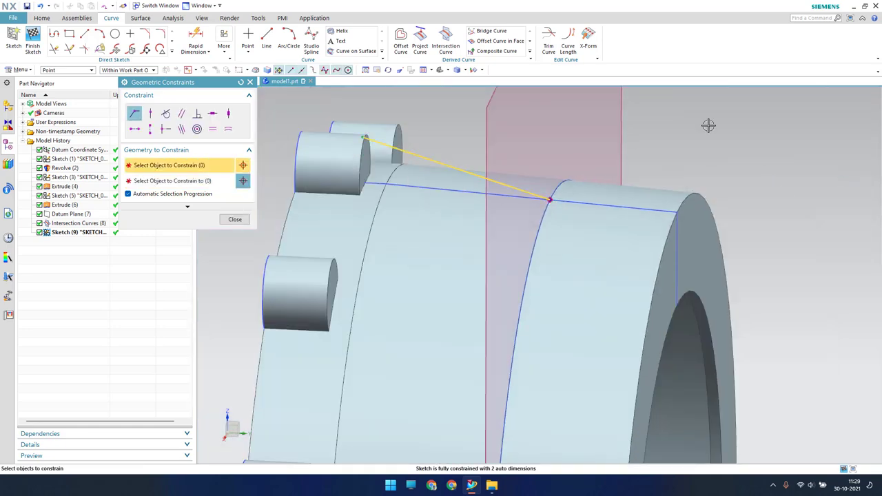
pyautogui.press('F8')
pyautogui.moveTo(368, 130); pyautogui.dragTo(354, 138, button='middle')
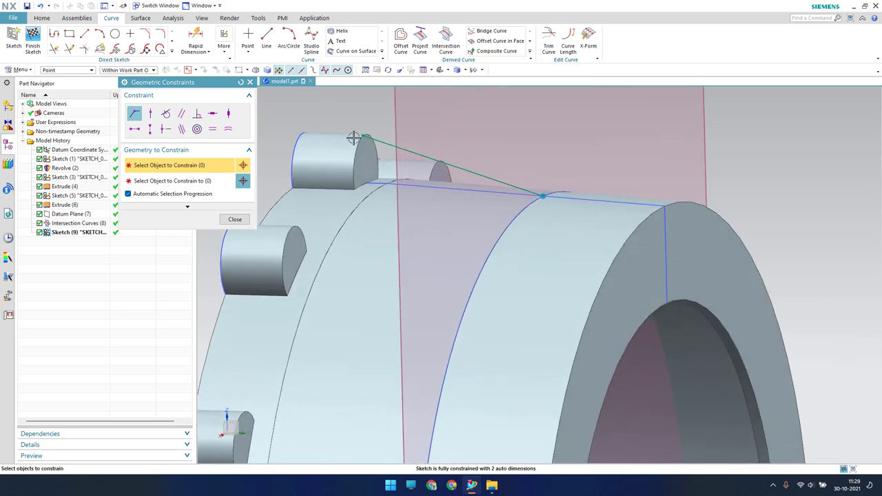
pyautogui.scroll(3, 354, 138)
pyautogui.scroll(2, 374, 138)
pyautogui.click(235, 219)
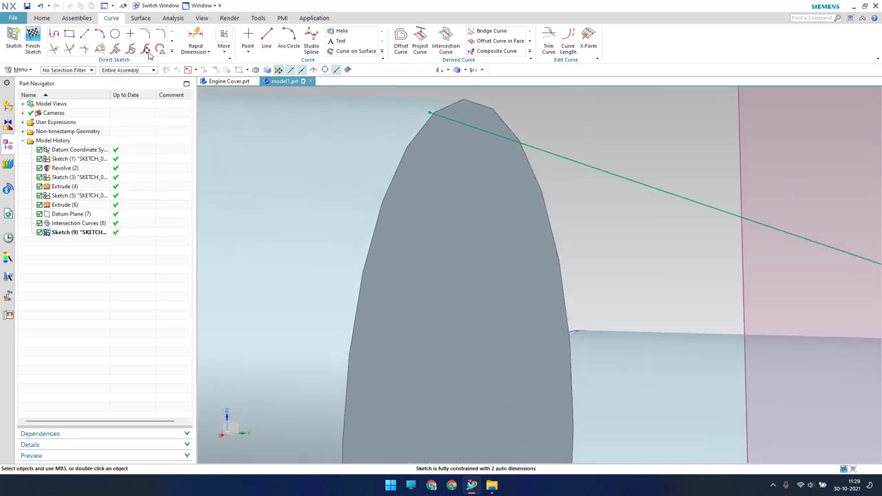
# Step: Add an Intersection Point on the boss's curved edge
pyautogui.click(171, 51)
pyautogui.click(69, 123)
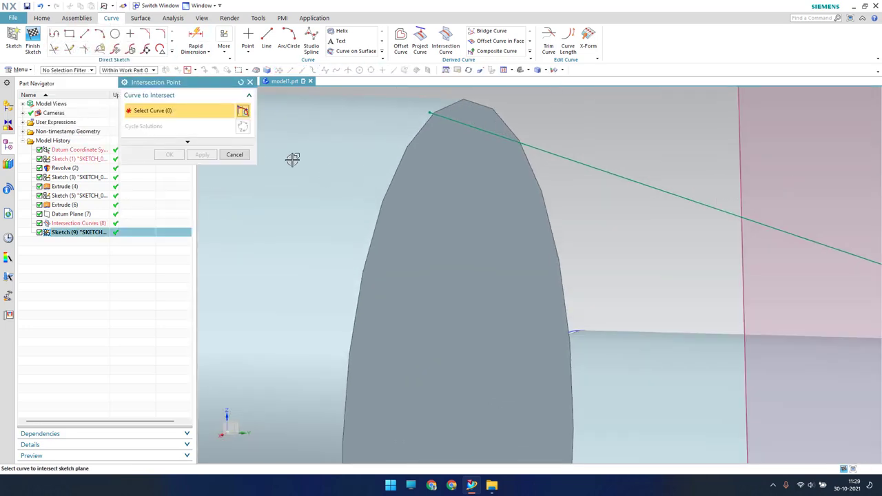
pyautogui.click(417, 135)
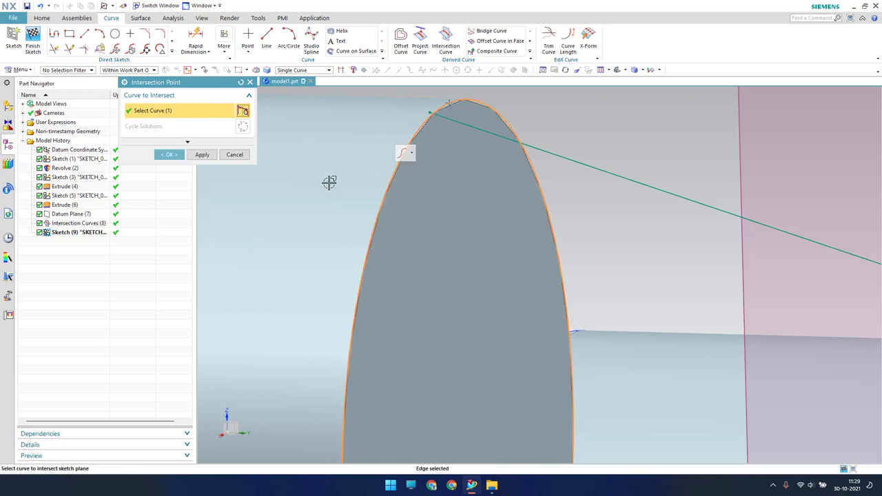
pyautogui.click(176, 158)
pyautogui.scroll(3, 441, 113)
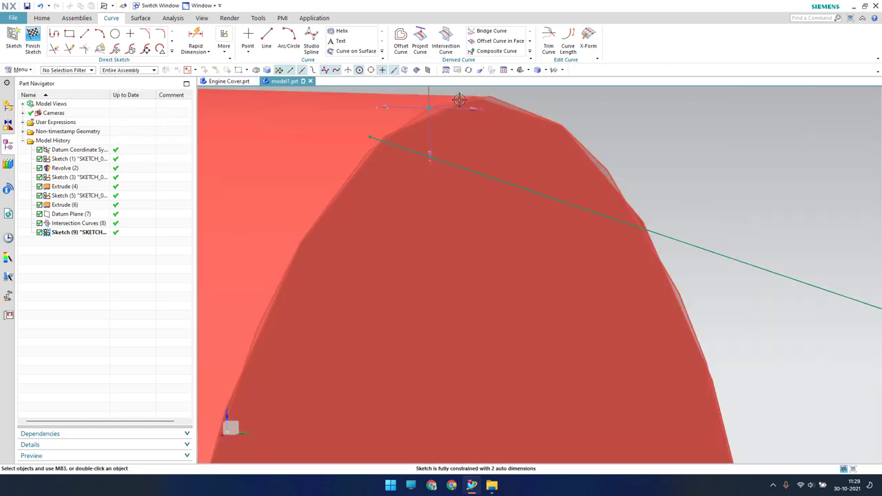
# Step: Make the green line's other End Point coincident with the new intersection point
pyautogui.click(85, 48)
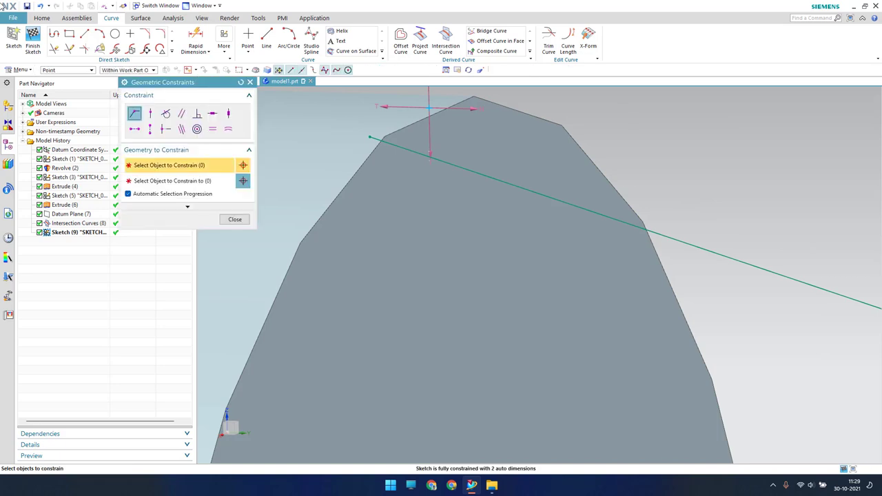
pyautogui.click(370, 138)
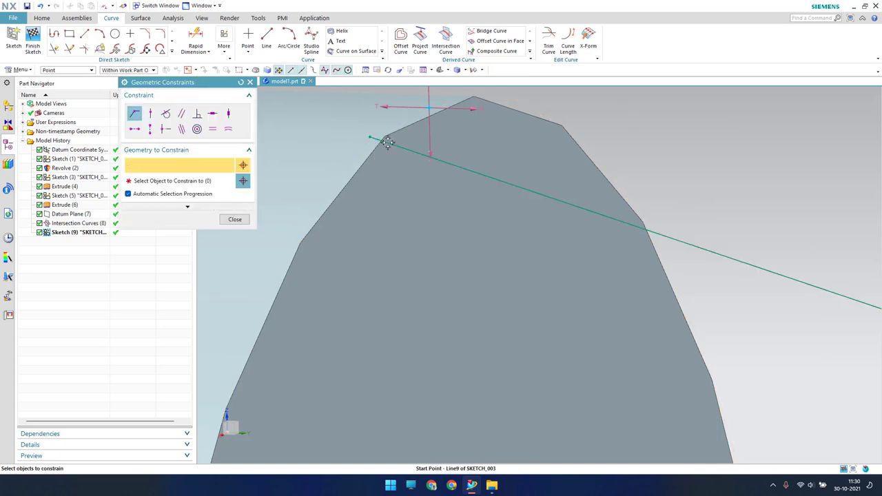
pyautogui.rightClick(430, 109)
pyautogui.click(455, 115)
pyautogui.click(482, 150)
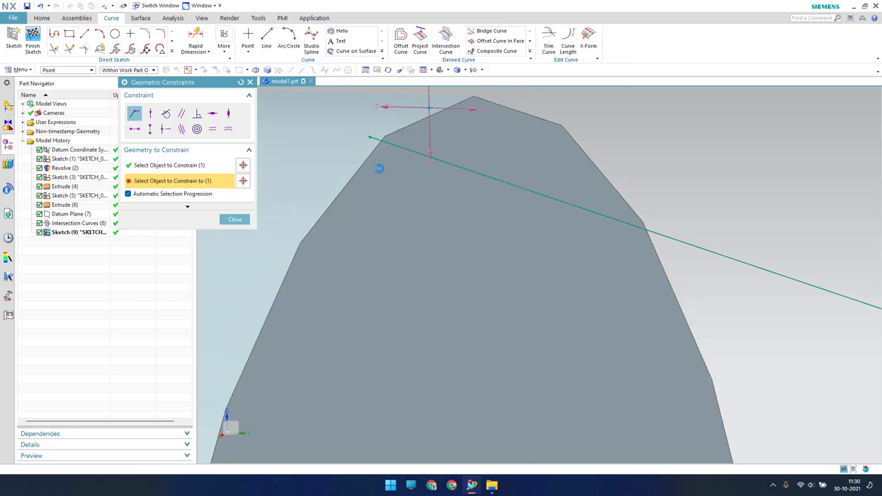
pyautogui.middleClick(359, 217)
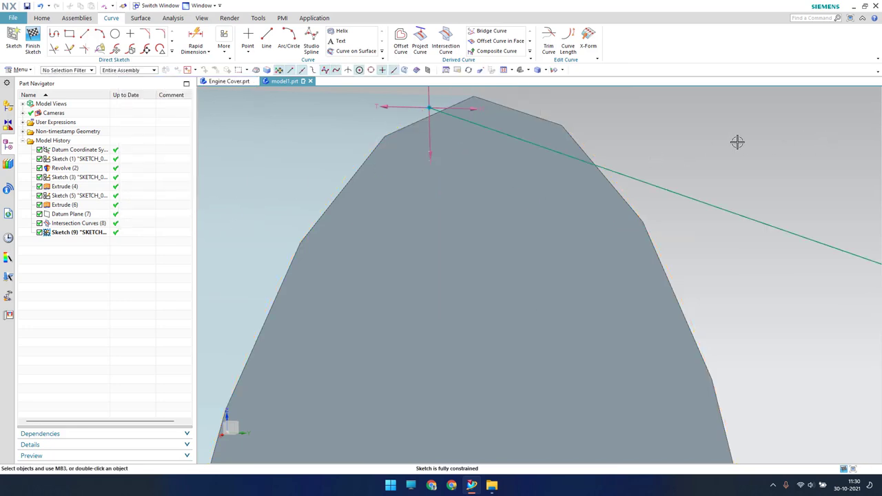
pyautogui.moveTo(737, 141); pyautogui.dragTo(590, 136, button='middle')
pyautogui.scroll(-2, 589, 137)
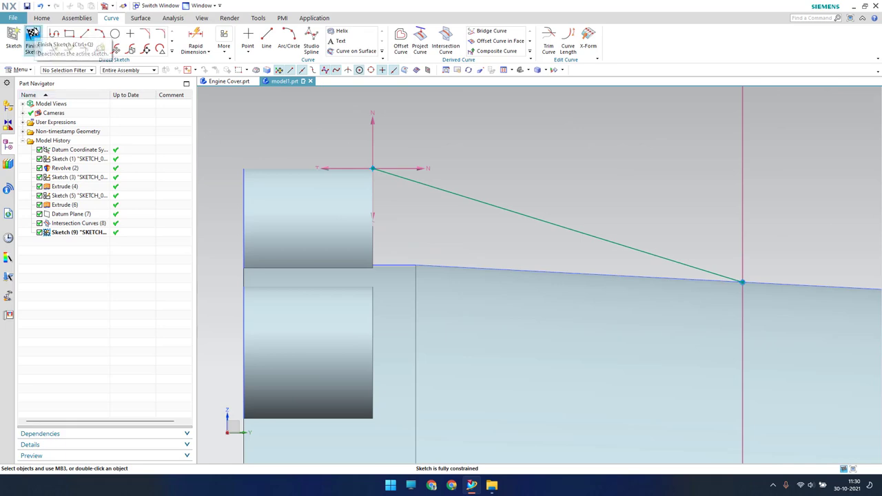
# Step: Finish Sketch (9), start Sketch (10) on Datum Plane (7), and zoom in on the line intersection
pyautogui.click(32, 33)
pyautogui.scroll(3, 505, 221)
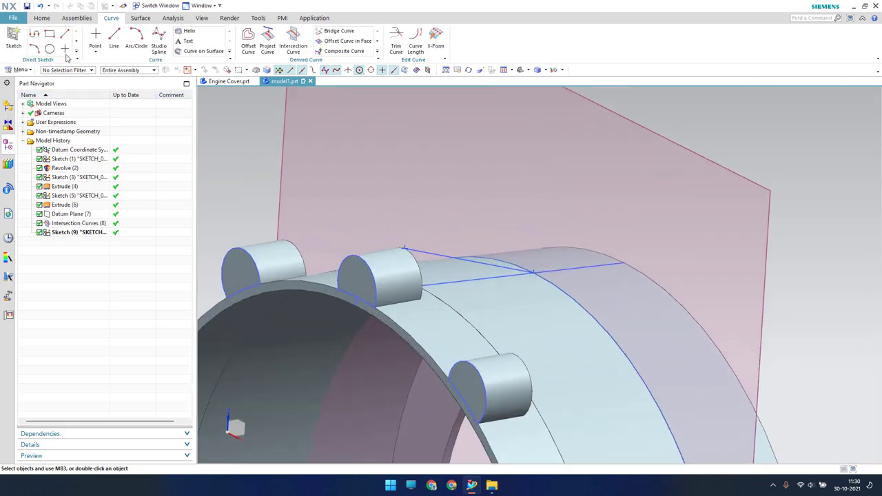
pyautogui.click(11, 34)
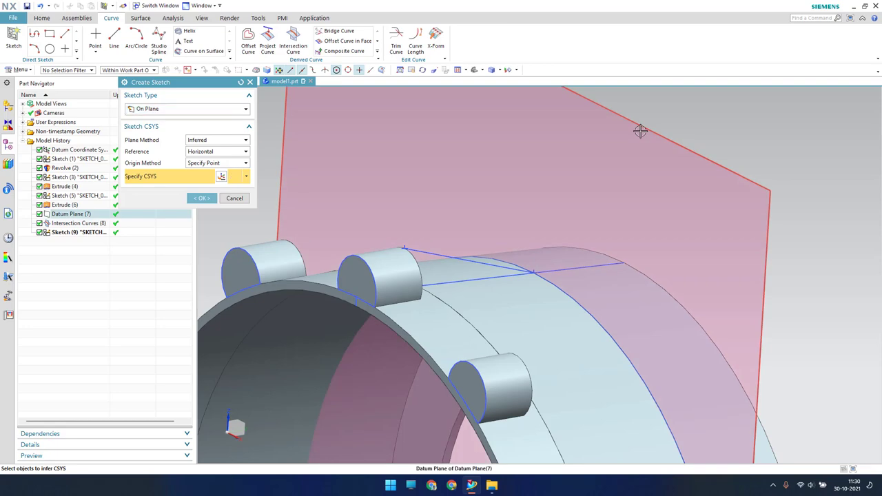
pyautogui.click(641, 132)
pyautogui.middleClick(718, 104)
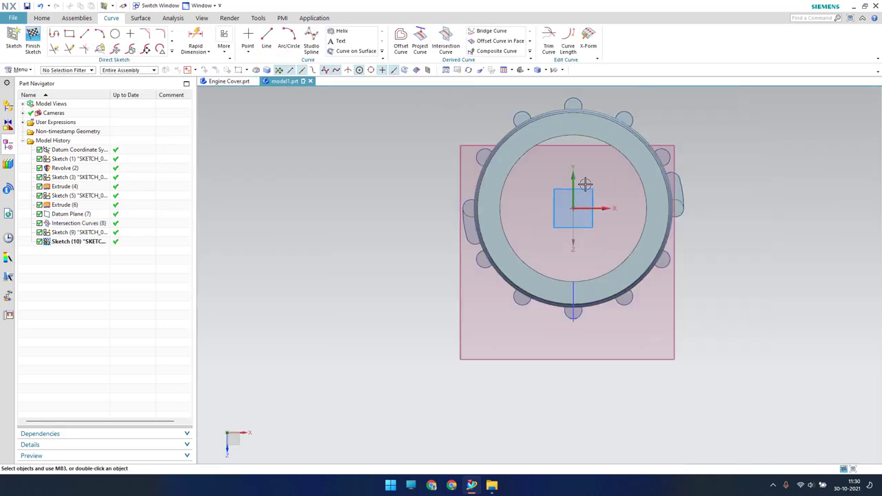
pyautogui.scroll(3, 576, 262)
pyautogui.moveTo(575, 262); pyautogui.dragTo(599, 235, button='middle')
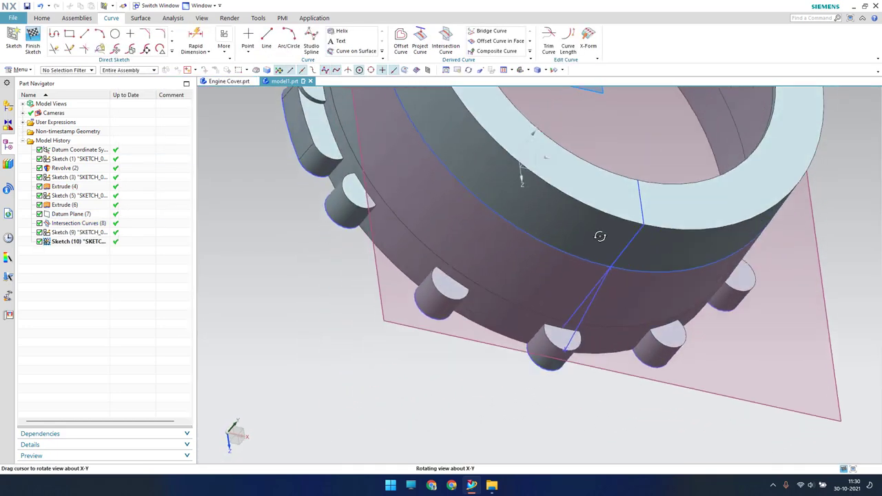
pyautogui.scroll(2, 603, 240)
pyautogui.scroll(3, 606, 243)
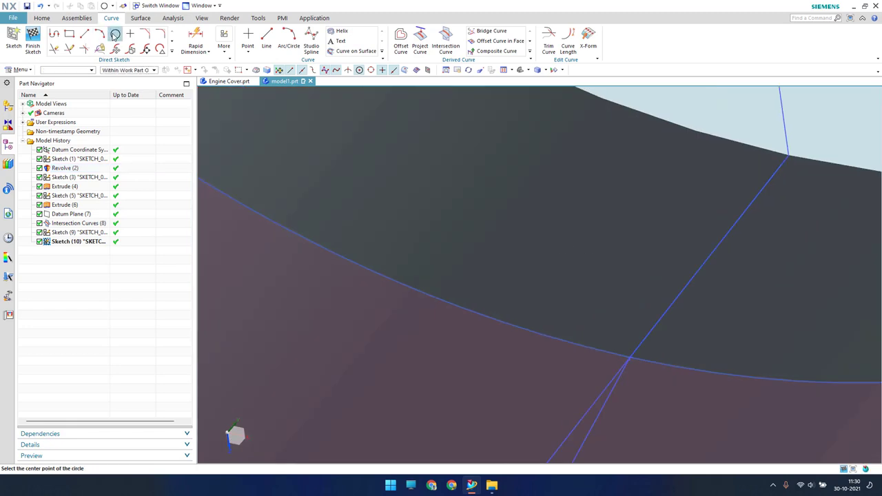
pyautogui.scroll(2, 620, 353)
# Step: Draw a circle near the line intersection and set its diameter to 1 mm
pyautogui.click(602, 343)
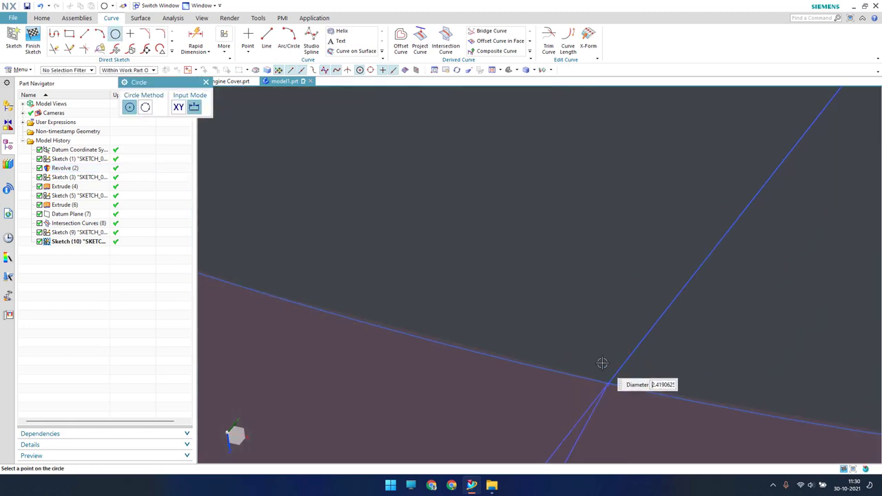
pyautogui.click(602, 363)
pyautogui.press('Escape')
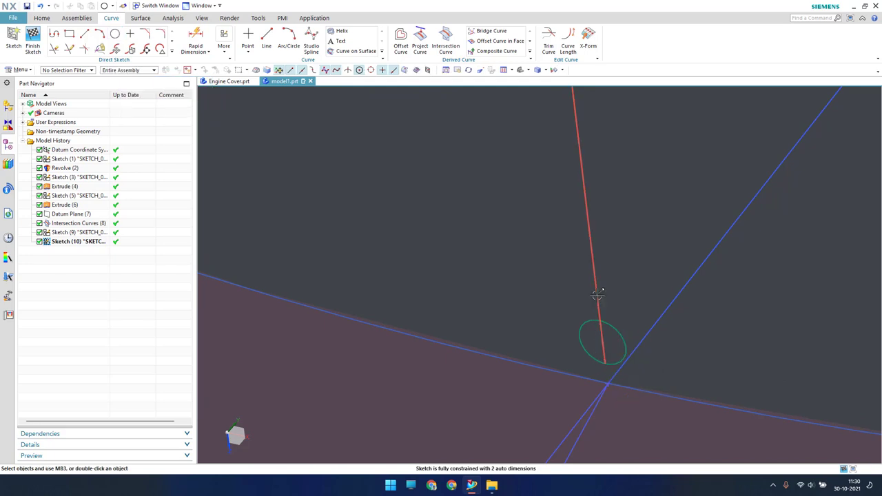
pyautogui.doubleClick(596, 294)
pyautogui.write('1')
pyautogui.press('Return')
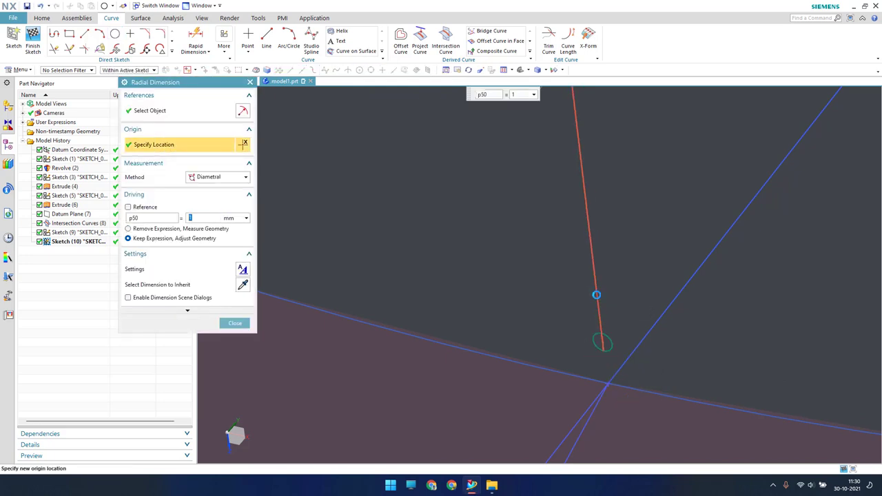
pyautogui.press('Escape')
# Step: Put the circle's centre on the sketch line with Point on Curve
pyautogui.press('c')
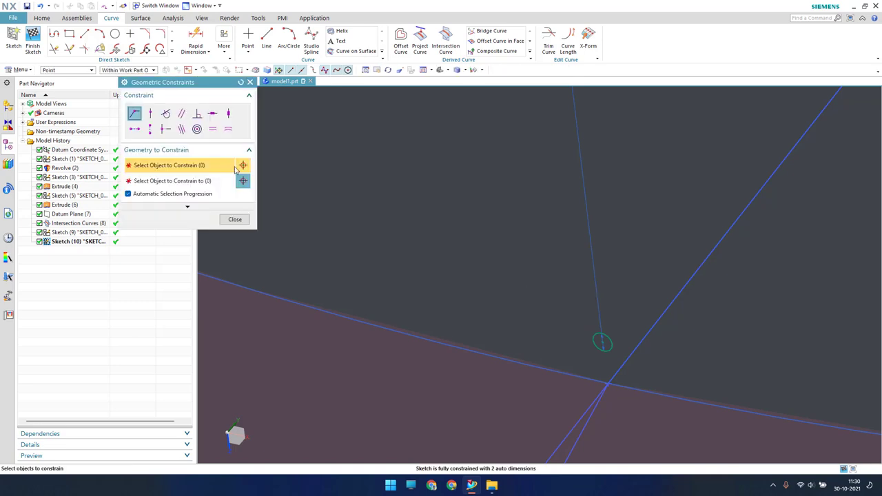
pyautogui.click(598, 346)
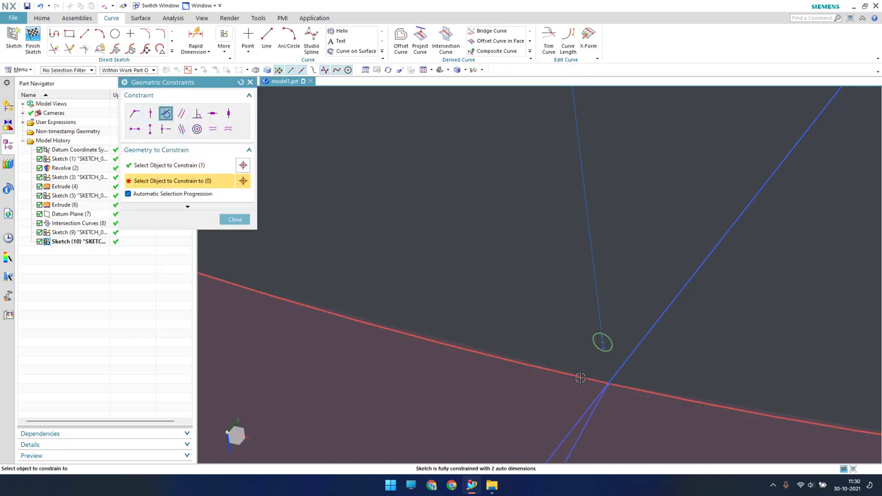
pyautogui.click(580, 378)
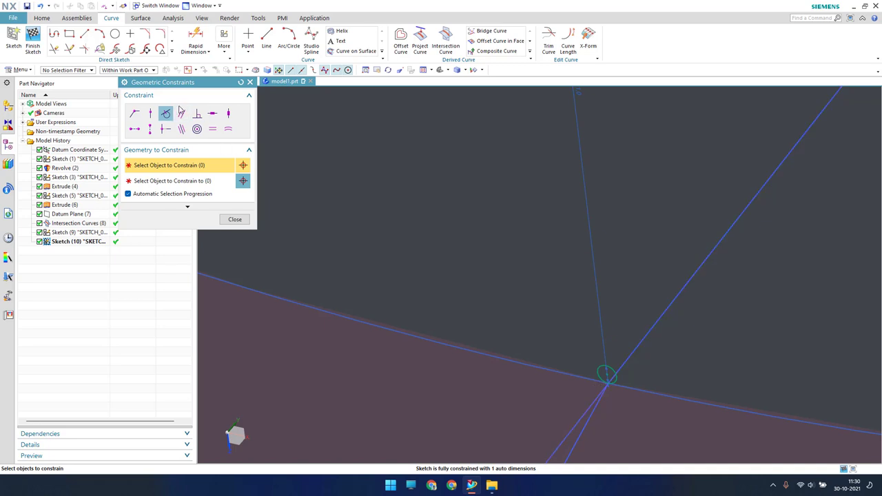
# Step: Align the circle centre Vertical with the sketch Y axis
pyautogui.click(150, 113)
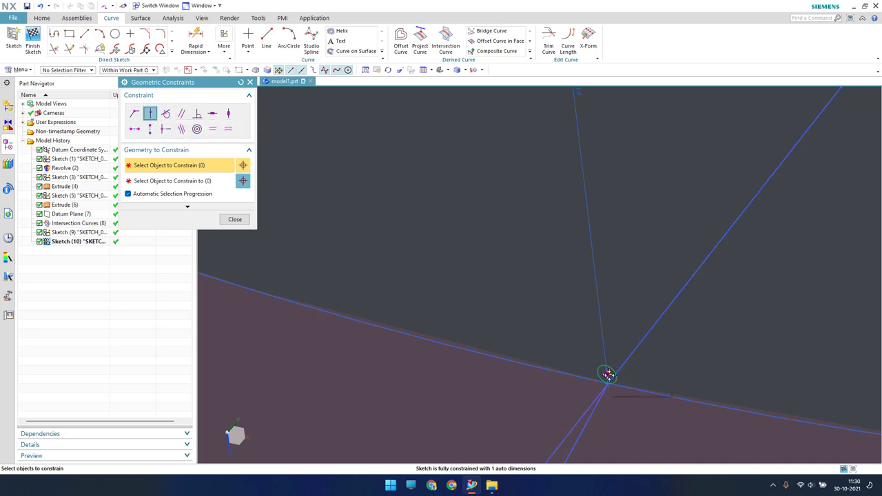
pyautogui.click(607, 374)
pyautogui.scroll(-3, 599, 363)
pyautogui.scroll(-4, 573, 340)
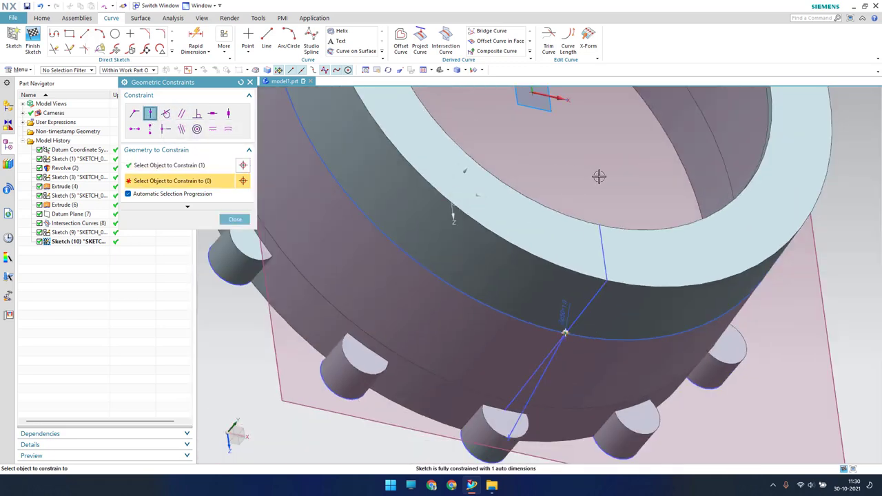
pyautogui.press('F8')
pyautogui.scroll(-3, 561, 335)
pyautogui.scroll(-2, 576, 289)
pyautogui.scroll(-3, 574, 227)
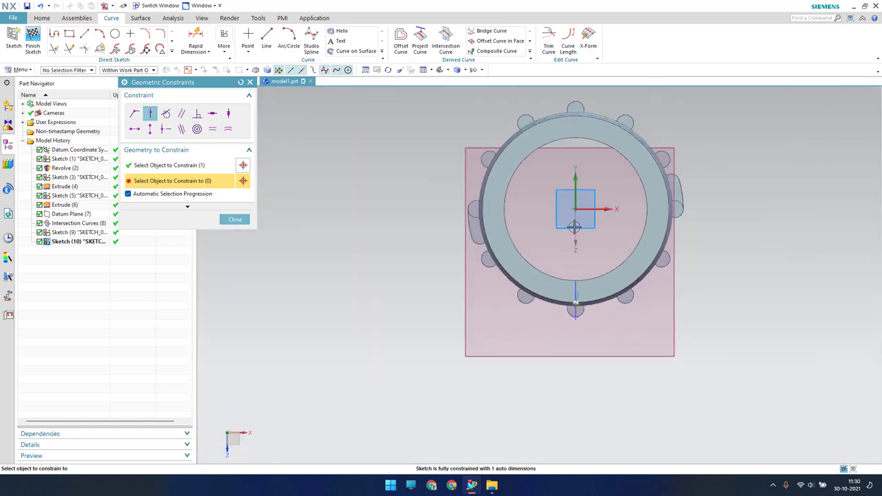
pyautogui.scroll(5, 582, 229)
pyautogui.click(591, 324)
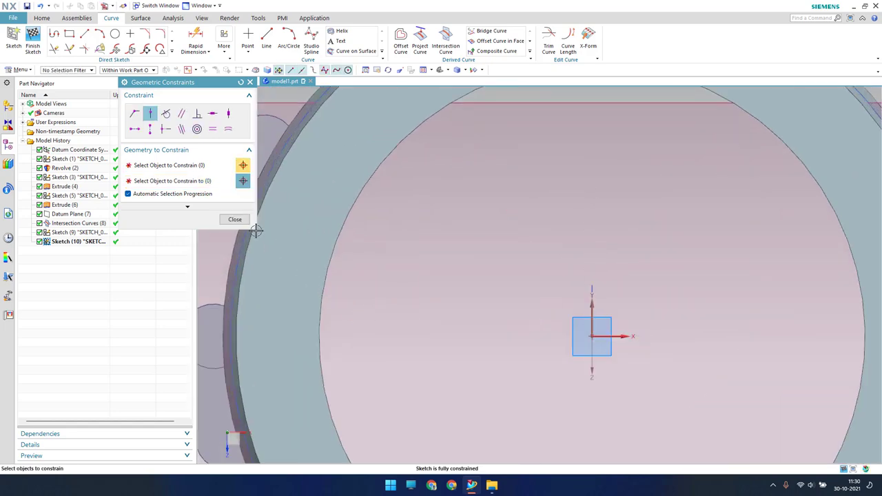
pyautogui.click(234, 219)
# Step: Finish Sketch (10) and start Sketch (11) on the boss end face
pyautogui.click(32, 38)
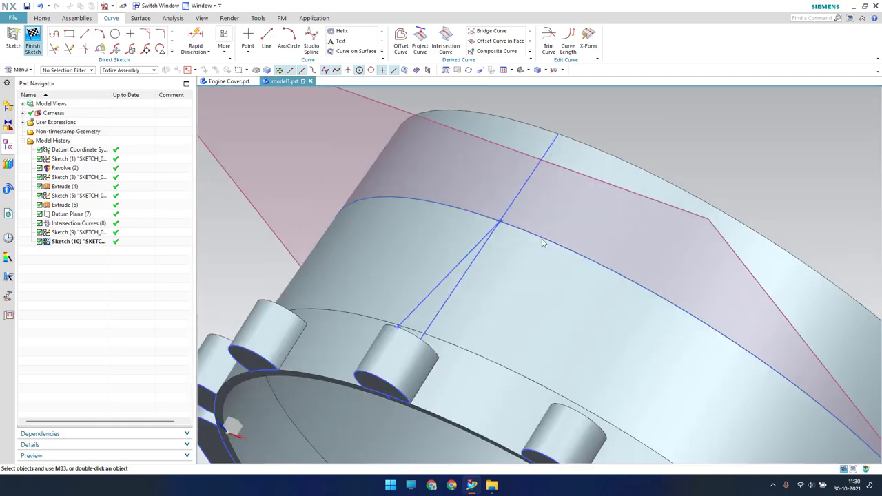
pyautogui.moveTo(552, 272)
pyautogui.mouseDown(button='middle')
pyautogui.moveTo(537, 282)
pyautogui.moveTo(528, 266)
pyautogui.moveTo(518, 273)
pyautogui.mouseUp(button='middle')
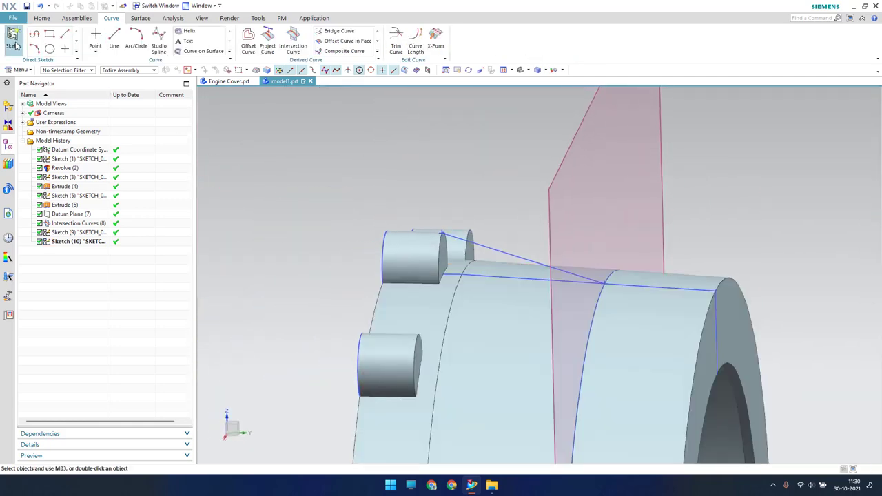
pyautogui.scroll(5, 415, 276)
pyautogui.click(489, 283)
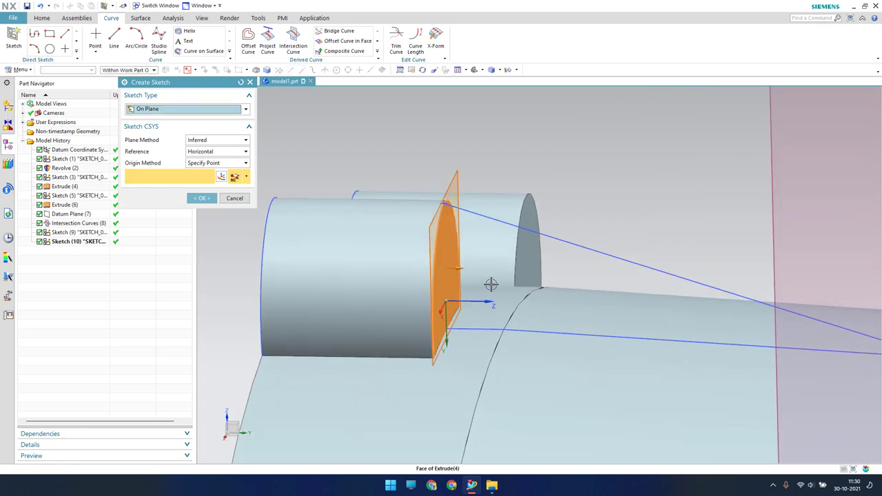
pyautogui.moveTo(490, 284); pyautogui.dragTo(491, 284, button='middle')
pyautogui.middleClick(490, 284)
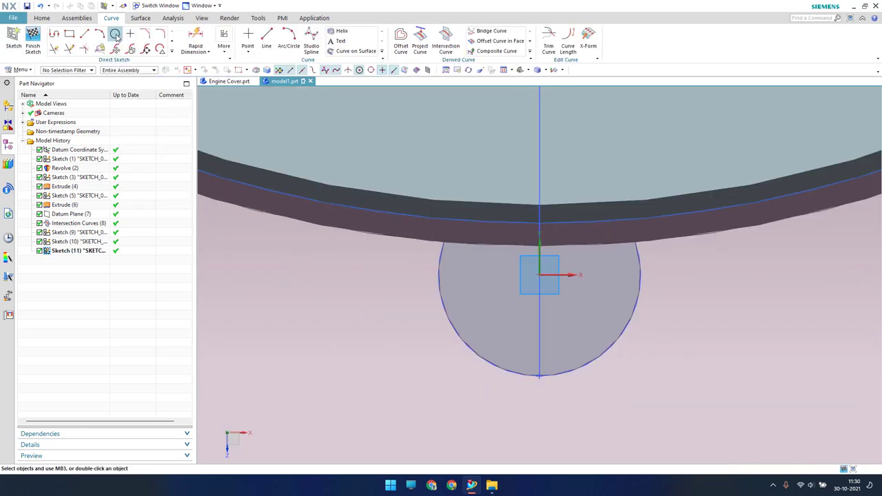
# Step: Draw a 35 mm circle centred at the sketch origin
pyautogui.click(115, 34)
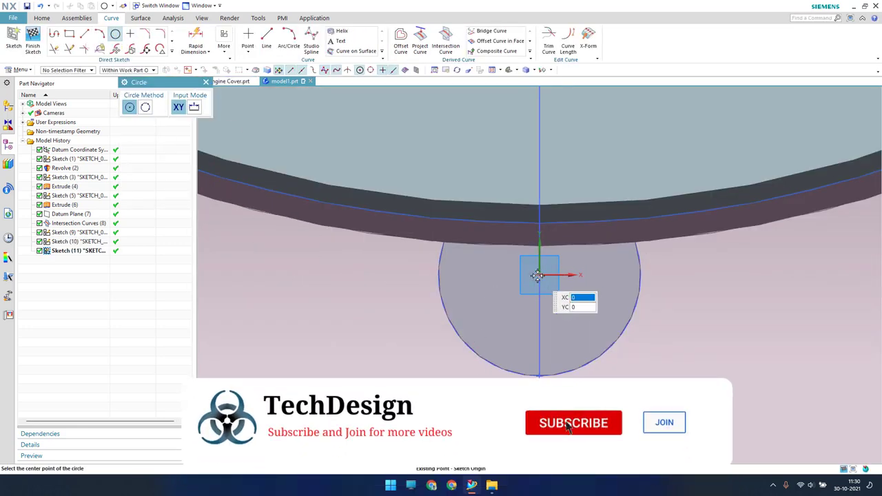
pyautogui.click(537, 275)
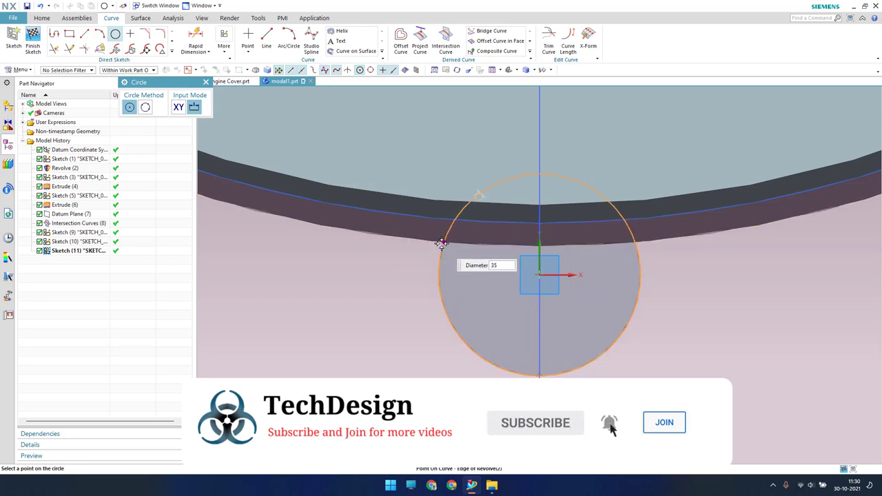
pyautogui.click(440, 295)
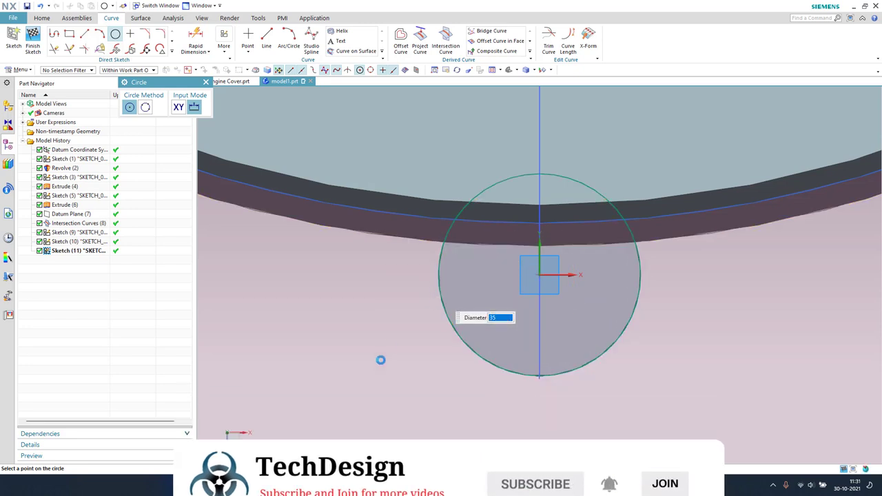
pyautogui.click(205, 82)
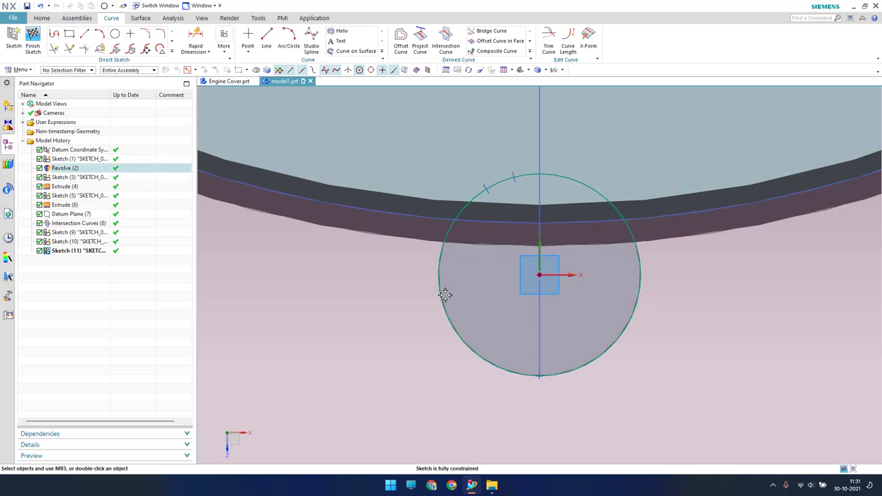
# Step: Finish Sketch (11) and pick the boss-face circle as the Ruled surface's Section String 1
pyautogui.click(41, 38)
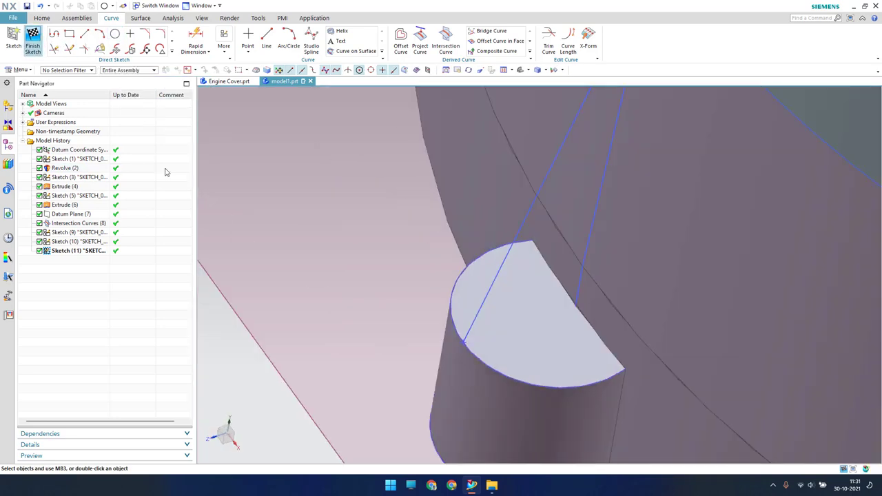
pyautogui.moveTo(423, 205)
pyautogui.mouseDown(button='middle')
pyautogui.moveTo(446, 211)
pyautogui.moveTo(339, 222)
pyautogui.moveTo(447, 227)
pyautogui.moveTo(429, 228)
pyautogui.mouseUp(button='middle')
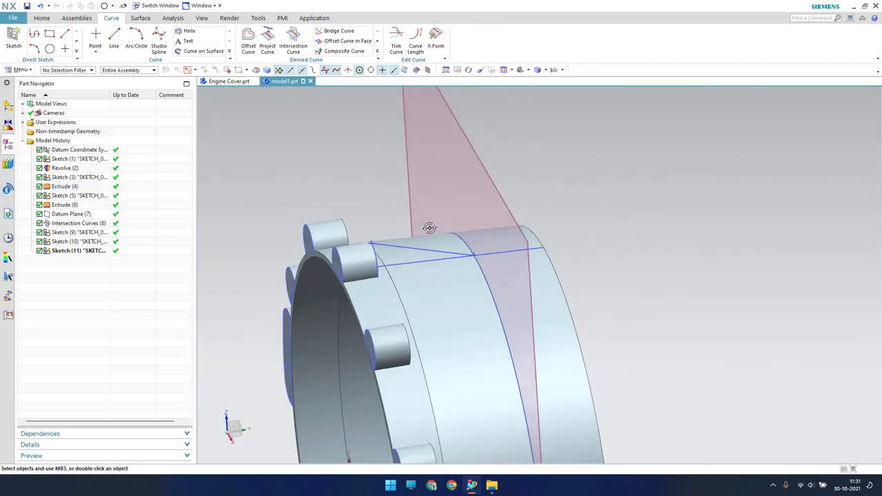
pyautogui.click(141, 18)
pyautogui.click(251, 55)
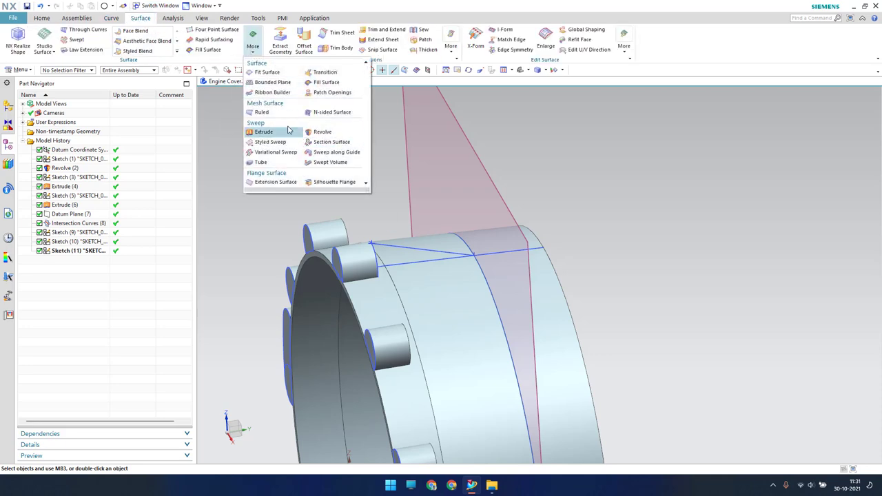
pyautogui.click(262, 112)
pyautogui.scroll(3, 360, 259)
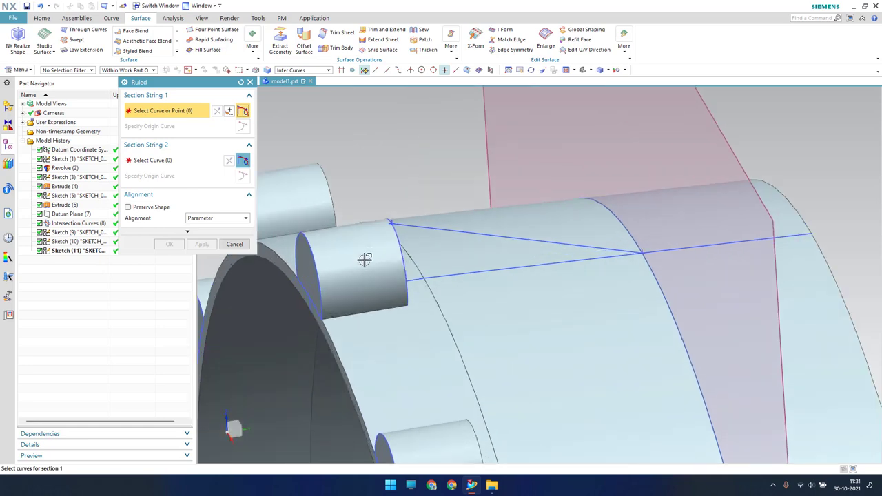
pyautogui.scroll(2, 359, 258)
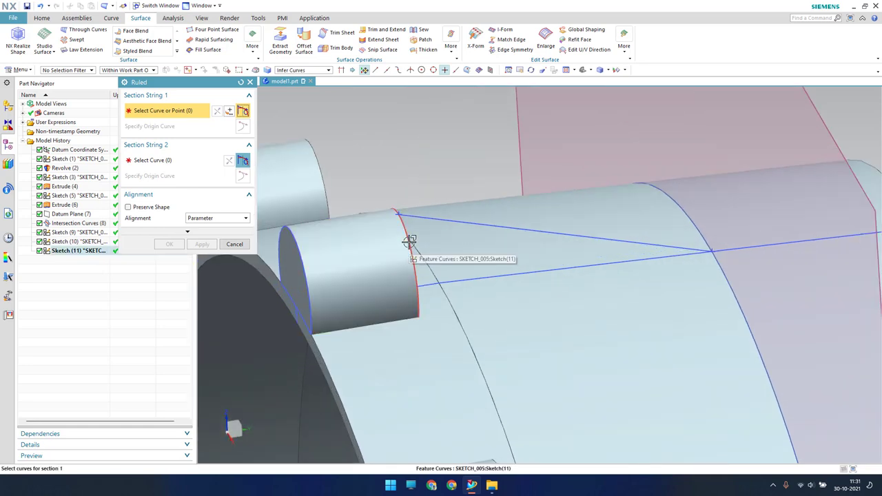
pyautogui.click(303, 70)
pyautogui.click(310, 85)
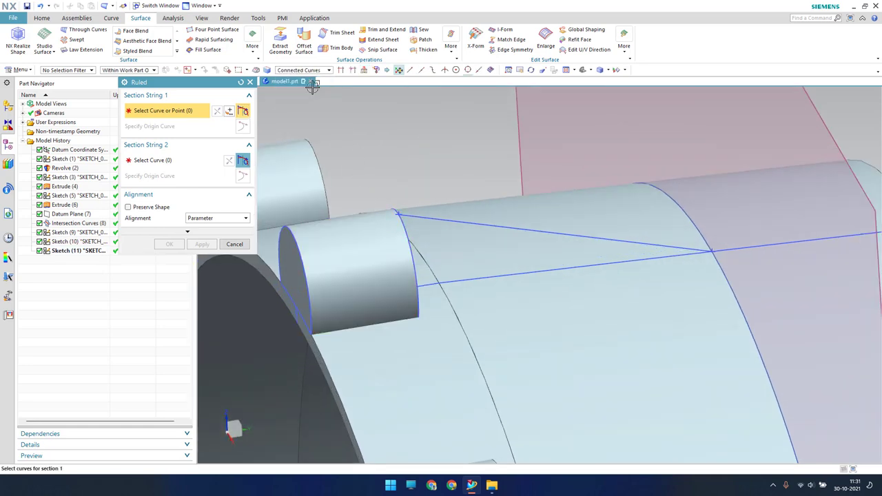
pyautogui.click(403, 228)
pyautogui.click(205, 159)
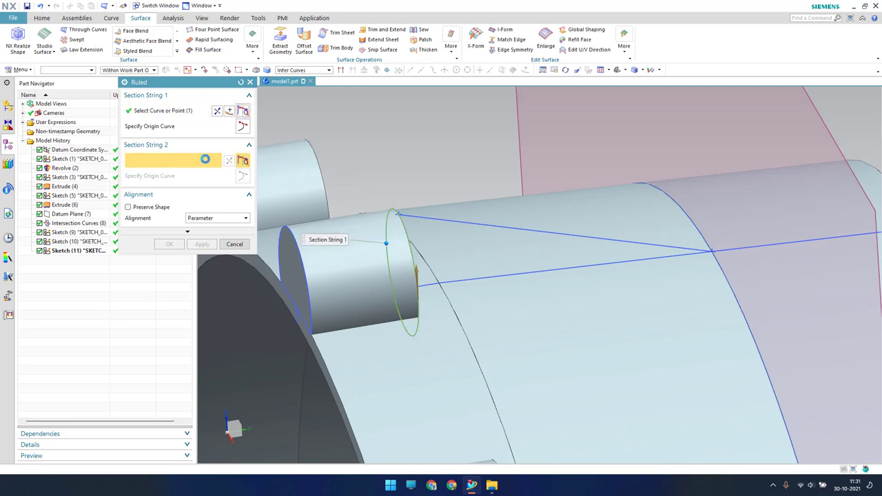
# Step: Pick the sketch point as Section String 2 and create the Ruled cone
pyautogui.scroll(-3, 710, 255)
pyautogui.scroll(2, 710, 255)
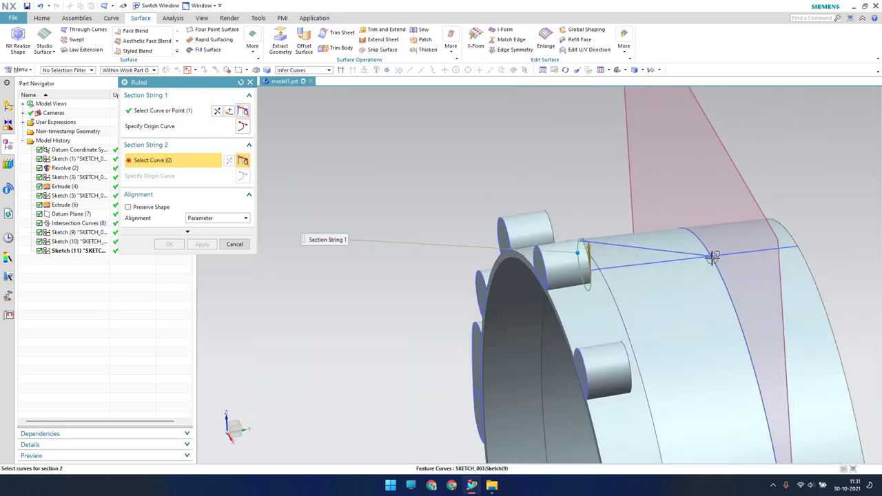
pyautogui.scroll(1, 709, 254)
pyautogui.scroll(2, 661, 244)
pyautogui.scroll(3, 792, 275)
pyautogui.scroll(2, 536, 200)
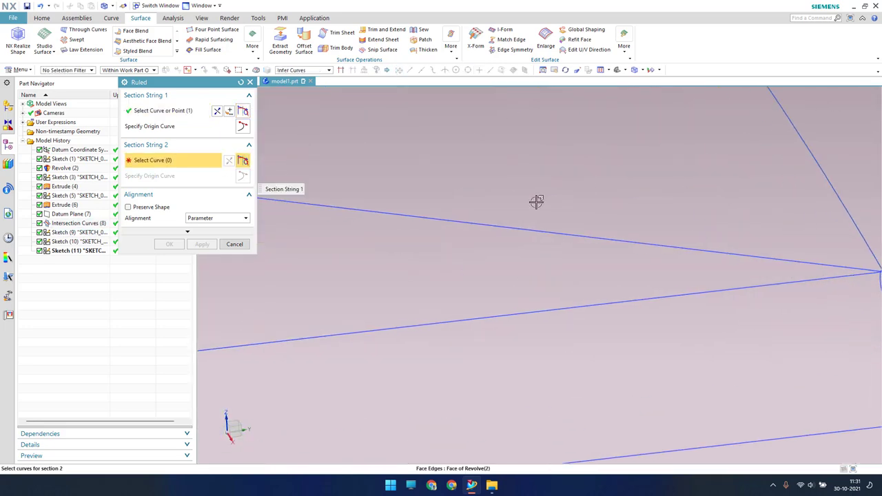
pyautogui.scroll(2, 568, 231)
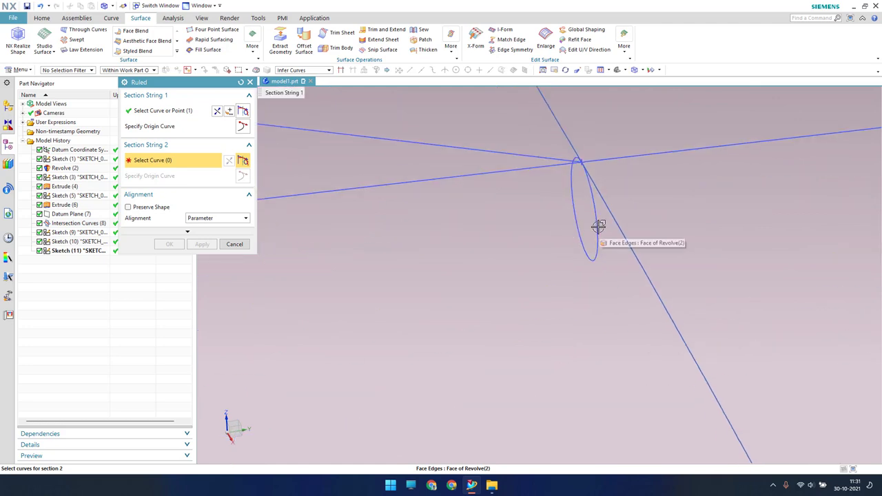
pyautogui.click(597, 228)
pyautogui.scroll(-2, 634, 235)
pyautogui.scroll(-3, 637, 231)
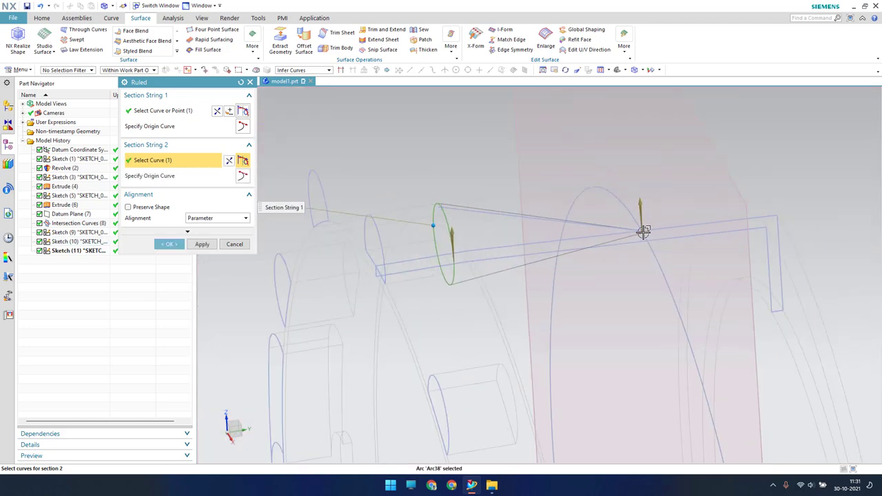
pyautogui.moveTo(563, 246); pyautogui.dragTo(254, 252, button='middle')
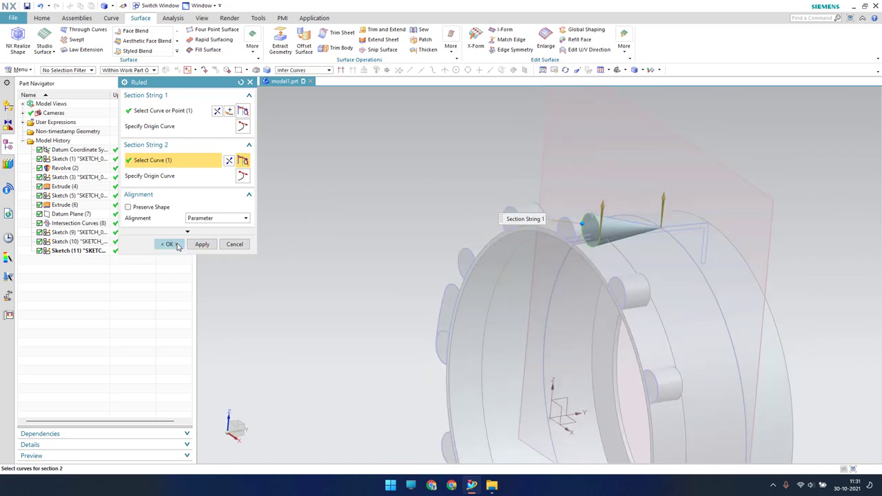
pyautogui.click(170, 244)
pyautogui.scroll(-3, 616, 250)
pyautogui.scroll(5, 615, 250)
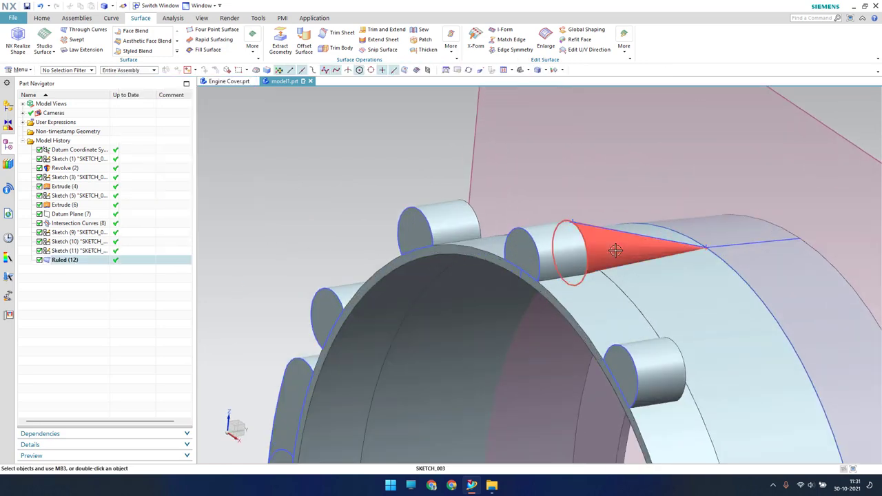
pyautogui.moveTo(616, 250); pyautogui.dragTo(563, 221, button='middle')
# Step: Pattern Geometry the ruled cone around the datum axis, count 12 over a 360° span
pyautogui.scroll(-5, 434, 195)
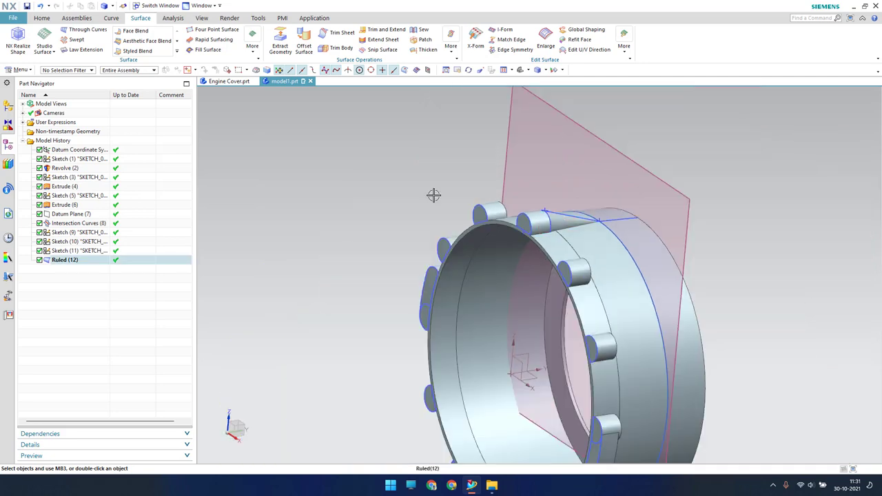
pyautogui.scroll(2, 472, 236)
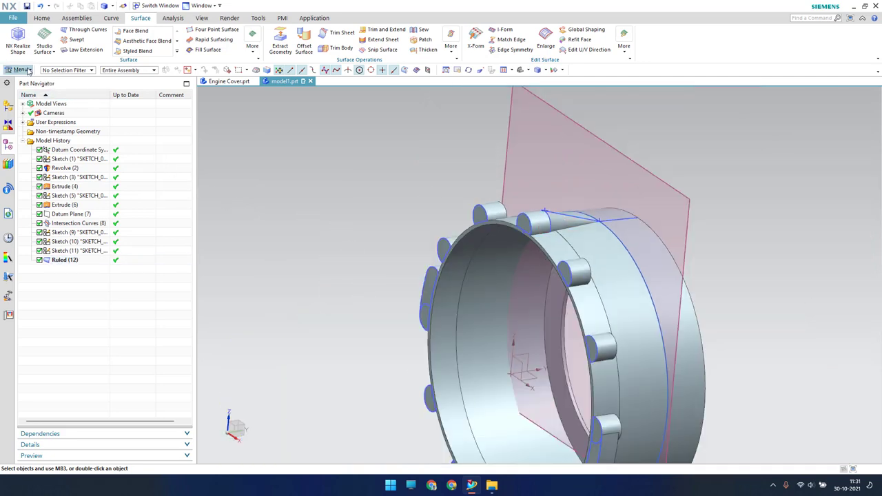
pyautogui.click(28, 72)
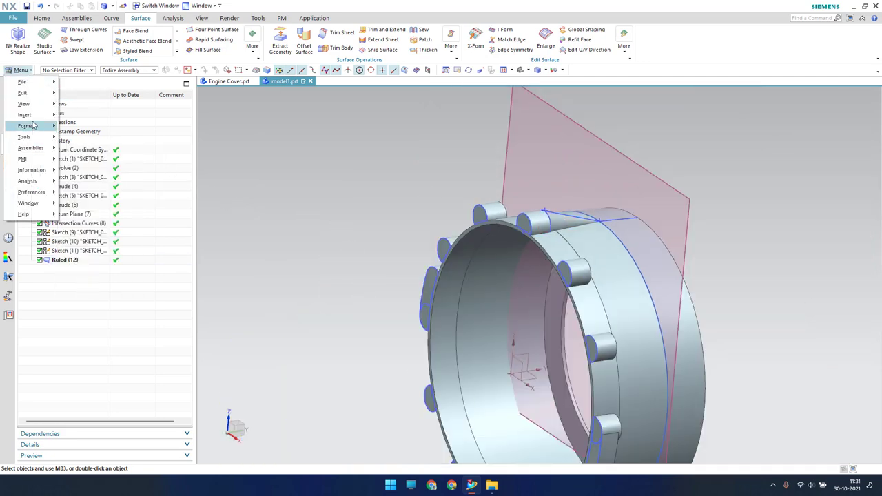
pyautogui.moveTo(24, 115)
pyautogui.moveTo(92, 212)
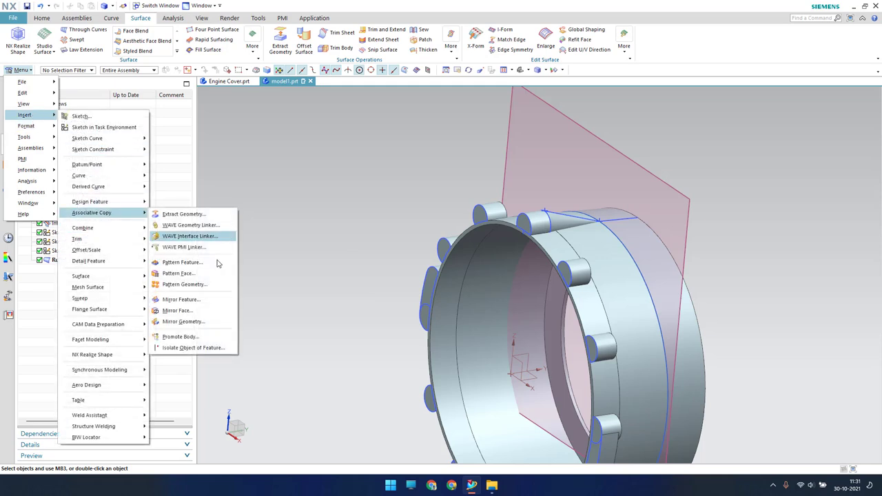
pyautogui.press('Return')
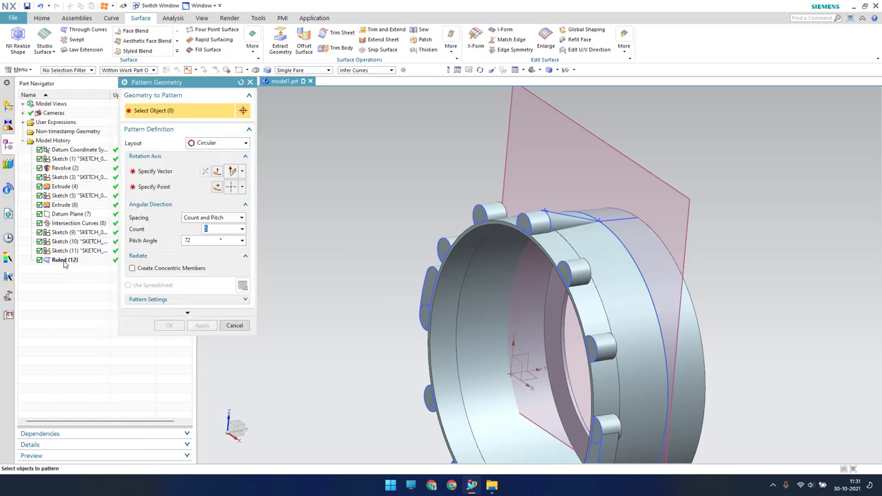
pyautogui.click(155, 171)
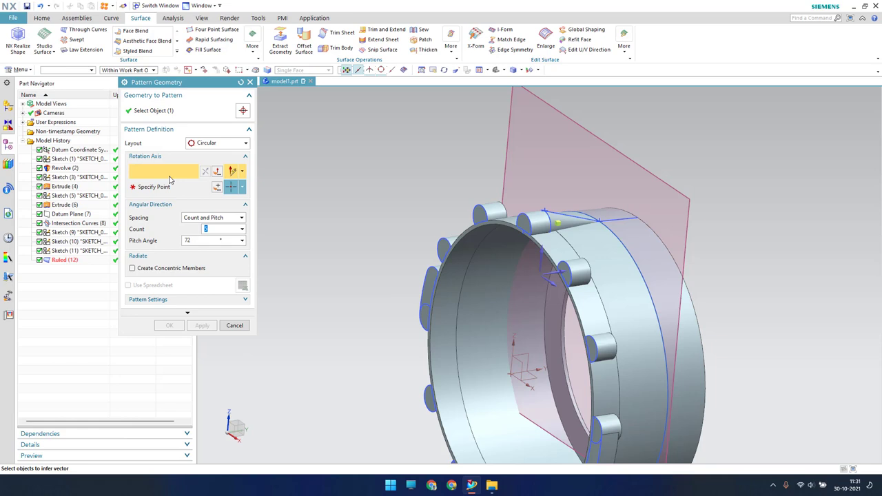
pyautogui.click(533, 370)
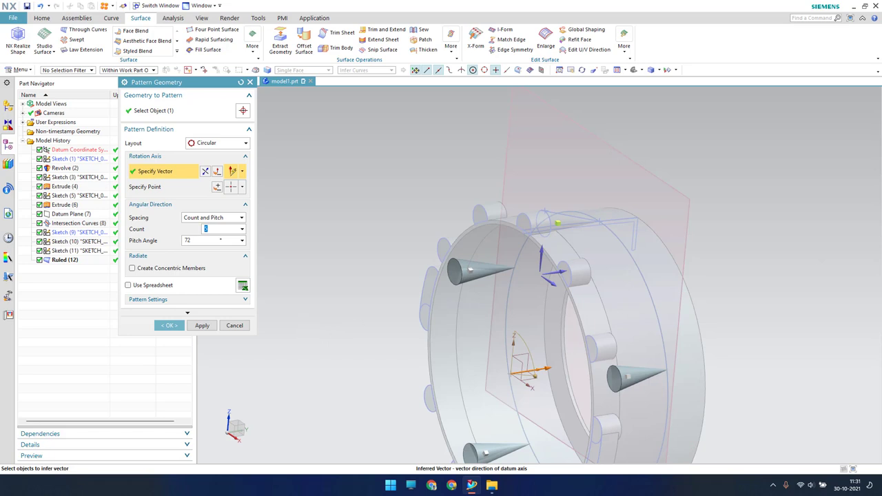
pyautogui.click(231, 219)
pyautogui.click(220, 231)
pyautogui.press('Tab')
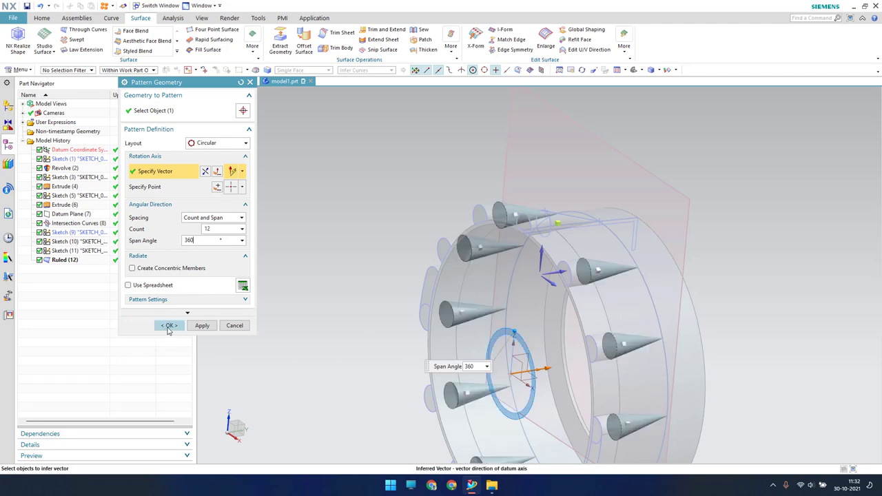
pyautogui.click(170, 325)
pyautogui.moveTo(388, 331)
pyautogui.mouseDown(button='middle')
pyautogui.moveTo(369, 324)
pyautogui.moveTo(425, 294)
pyautogui.moveTo(379, 311)
pyautogui.moveTo(388, 301)
pyautogui.moveTo(417, 307)
pyautogui.mouseUp(button='middle')
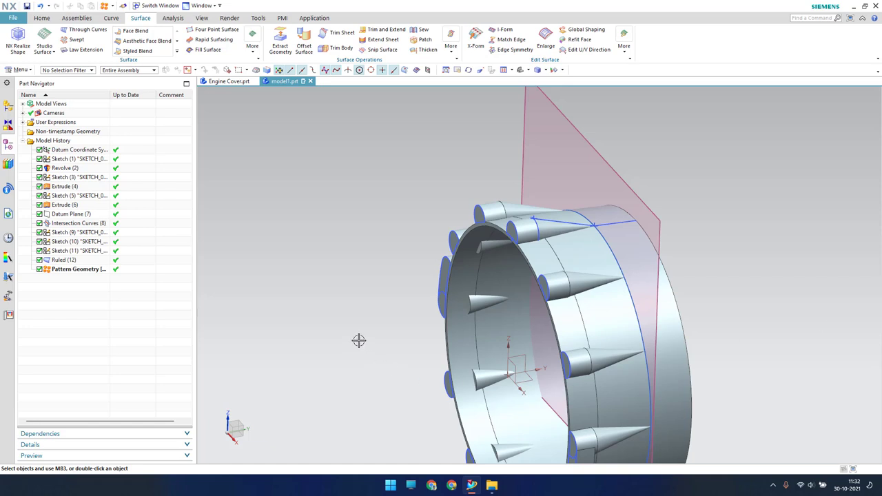
pyautogui.keyDown('shift'); pyautogui.moveTo(358, 341); pyautogui.dragTo(305, 311, button='middle'); pyautogui.keyUp('shift')
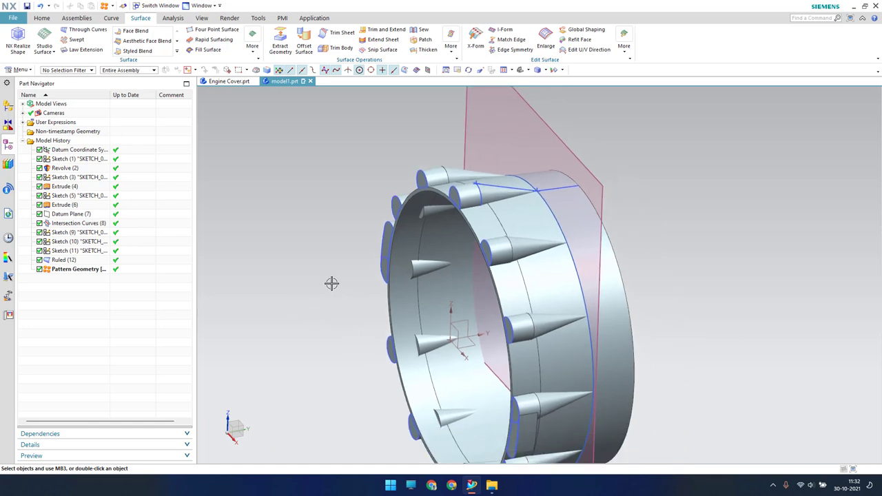
# Step: Trim Body the 12 cones using the ring's two inner faces as the tool
pyautogui.click(335, 47)
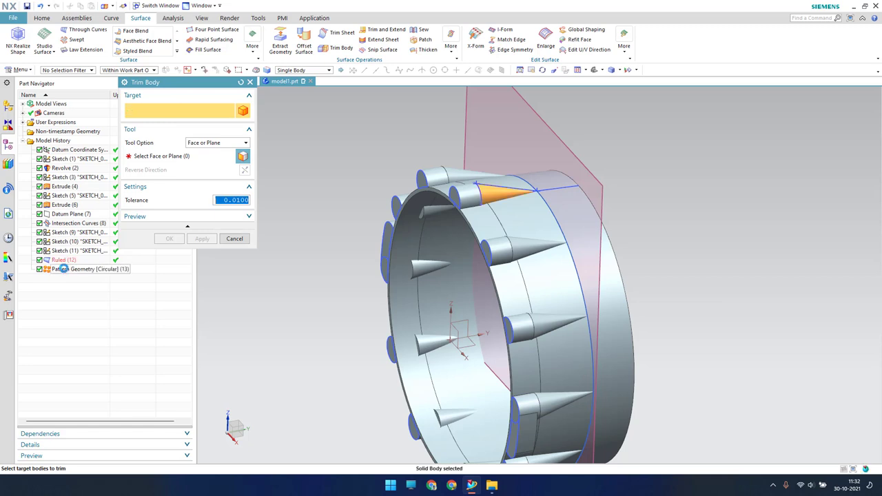
pyautogui.click(180, 156)
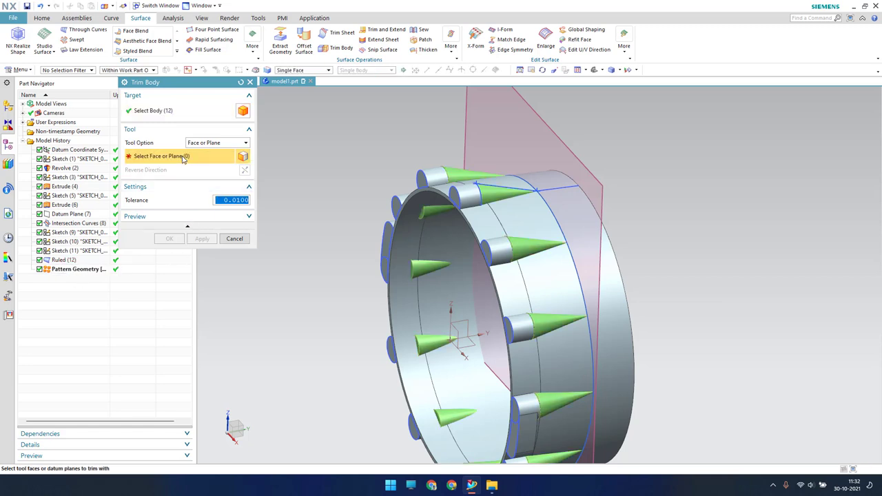
pyautogui.scroll(-3, 354, 202)
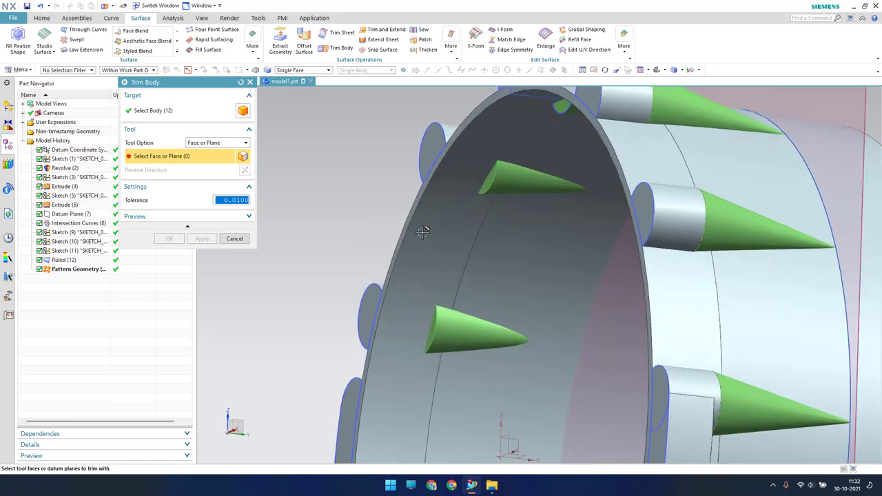
pyautogui.scroll(-3, 355, 203)
pyautogui.click(448, 231)
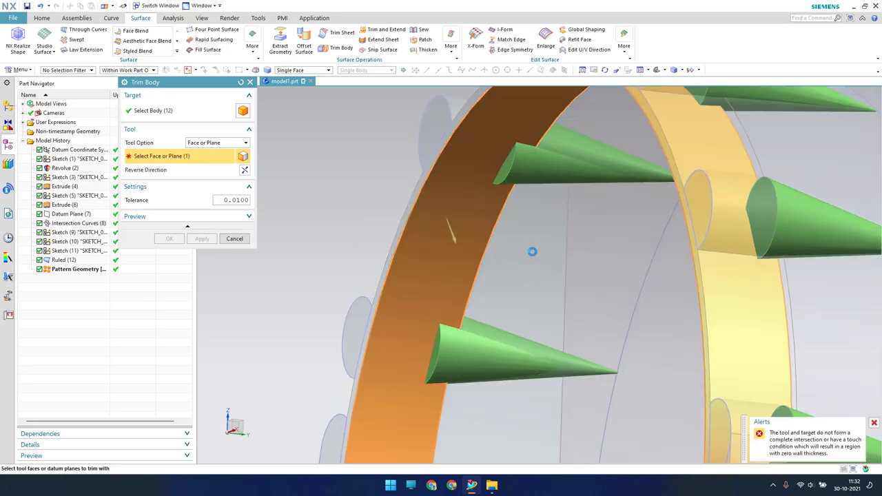
pyautogui.click(531, 250)
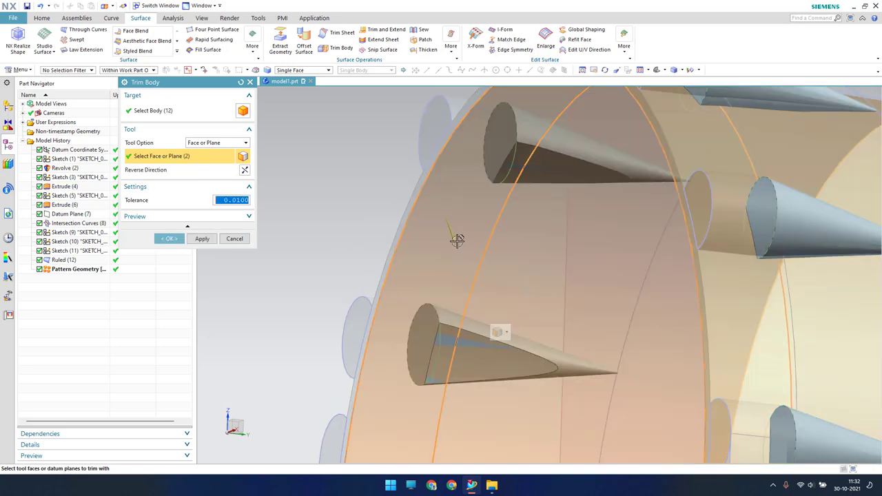
pyautogui.click(178, 239)
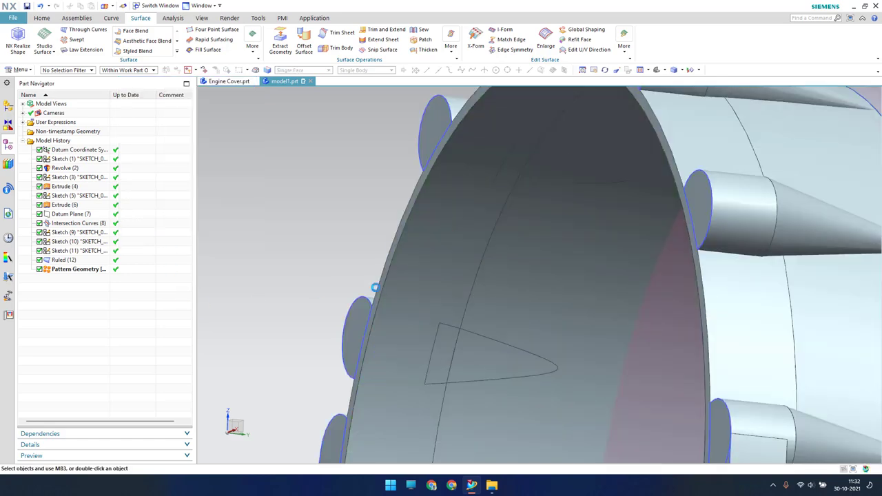
pyautogui.moveTo(475, 254); pyautogui.dragTo(478, 272, button='middle')
pyautogui.moveTo(227, 82)
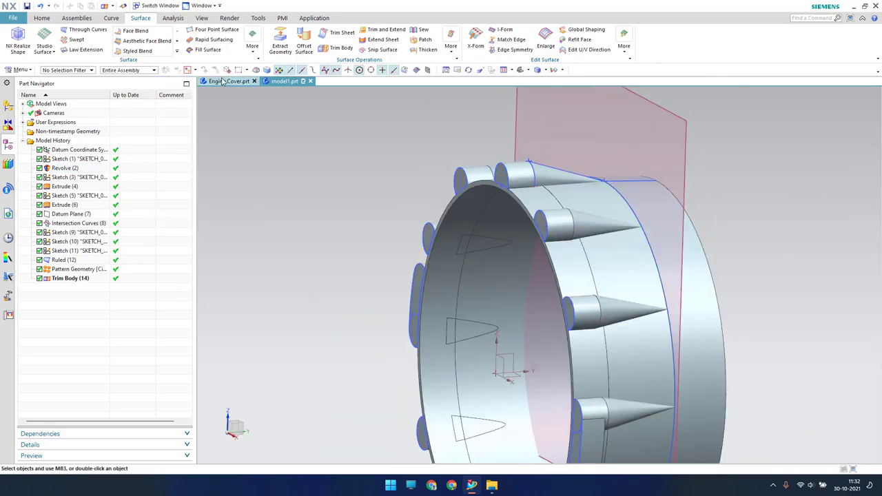
# Step: Unite the ring as target with the twelve cone bodies as tools
pyautogui.click(48, 19)
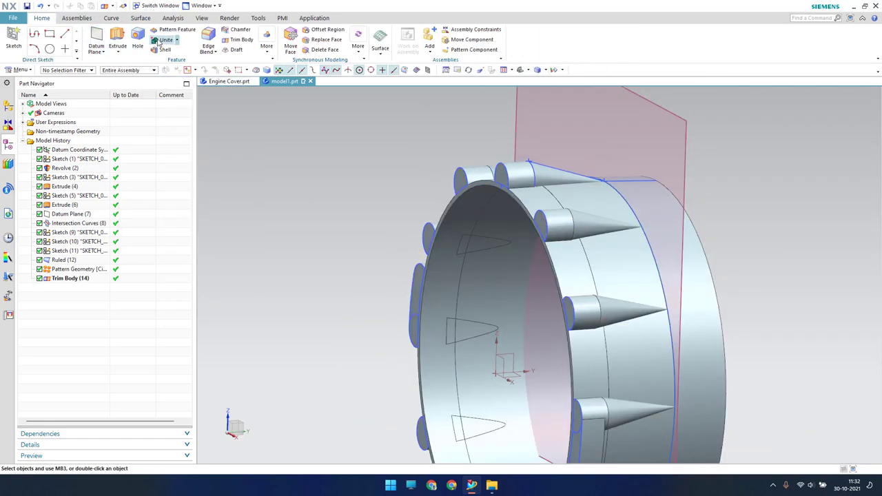
pyautogui.click(159, 42)
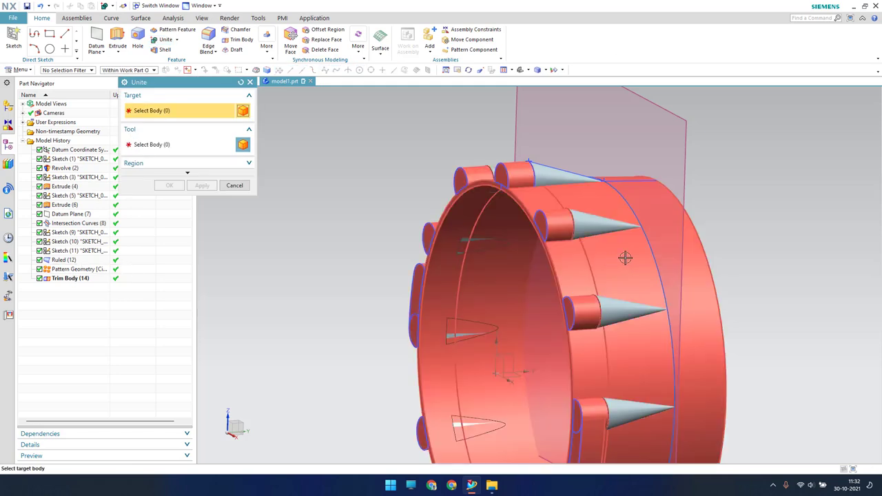
pyautogui.click(617, 260)
pyautogui.click(95, 271)
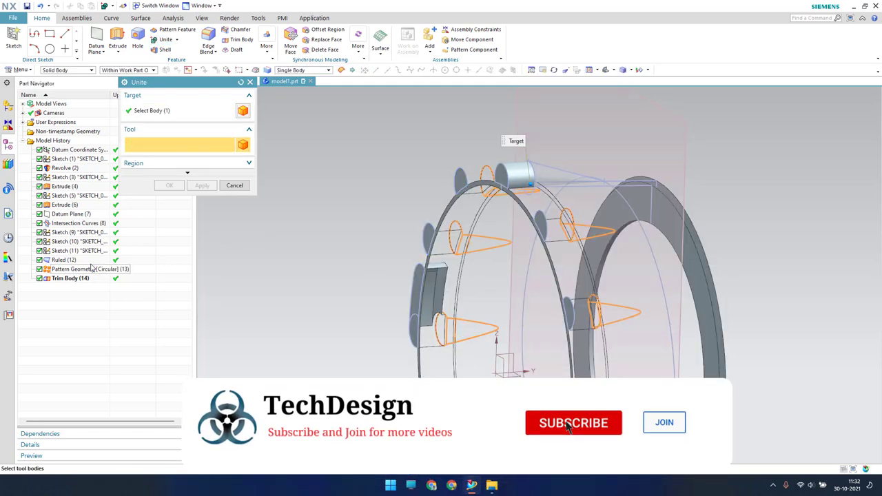
pyautogui.click(170, 184)
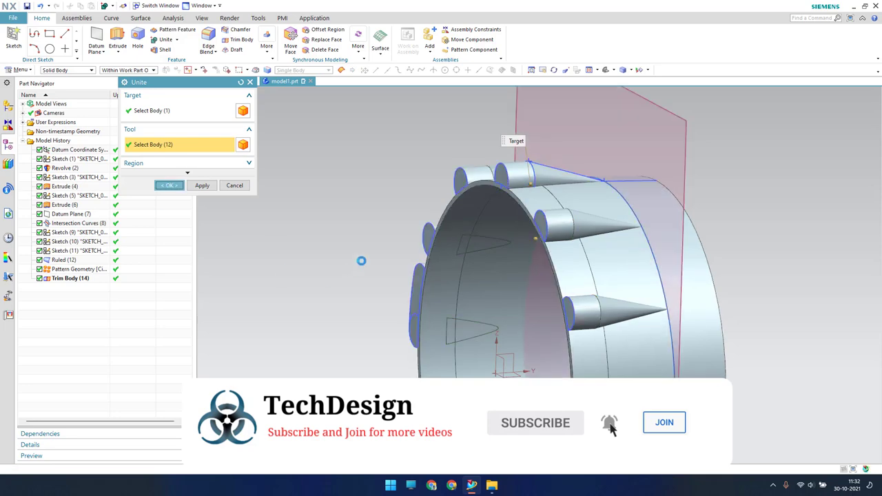
pyautogui.moveTo(443, 244)
pyautogui.mouseDown(button='middle')
pyautogui.moveTo(471, 289)
pyautogui.moveTo(470, 308)
pyautogui.moveTo(476, 223)
pyautogui.moveTo(485, 255)
pyautogui.moveTo(460, 234)
pyautogui.mouseUp(button='middle')
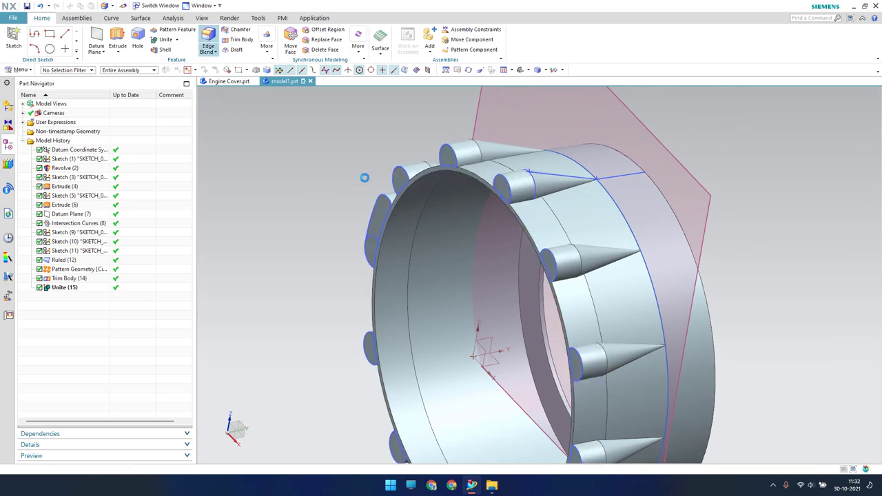
# Step: Pick the first cone side and base edges for the 3 mm edge blend
pyautogui.scroll(-1, 551, 210)
pyautogui.scroll(-3, 551, 210)
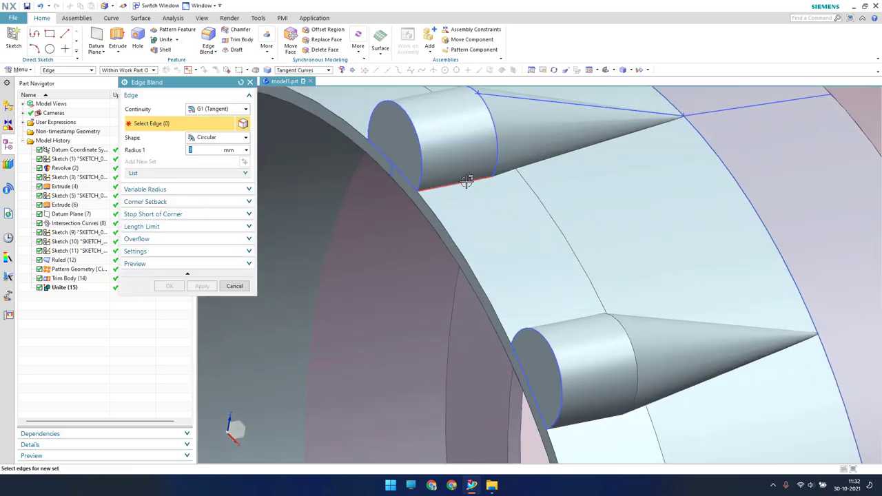
pyautogui.click(468, 181)
pyautogui.click(515, 156)
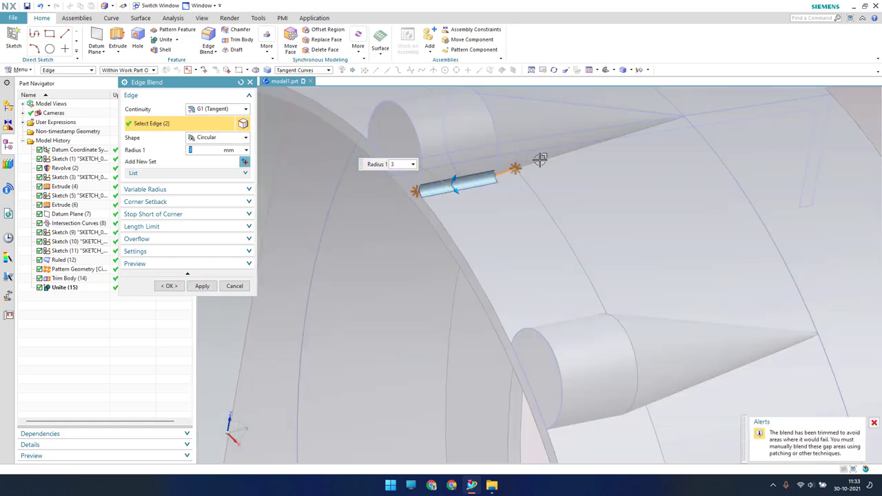
pyautogui.moveTo(528, 148)
pyautogui.mouseDown(button='middle')
pyautogui.moveTo(537, 188)
pyautogui.moveTo(561, 150)
pyautogui.mouseUp(button='middle')
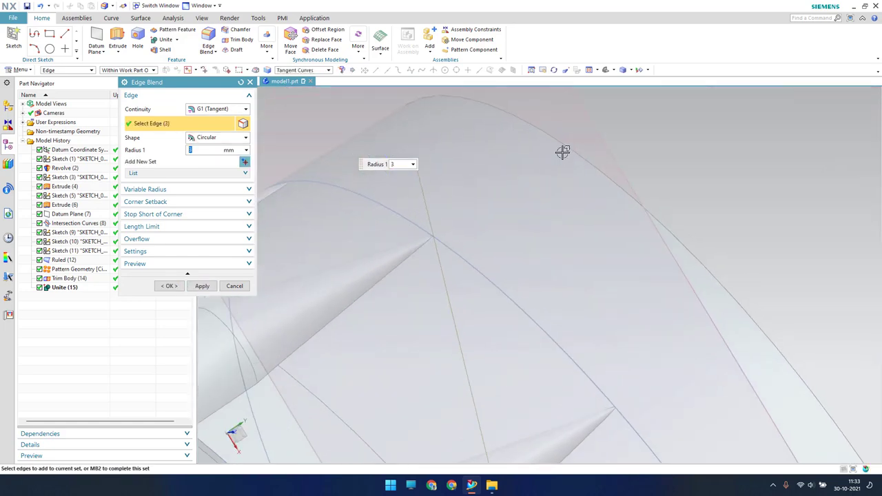
pyautogui.scroll(3, 561, 150)
pyautogui.scroll(3, 565, 254)
pyautogui.middleClick(534, 268)
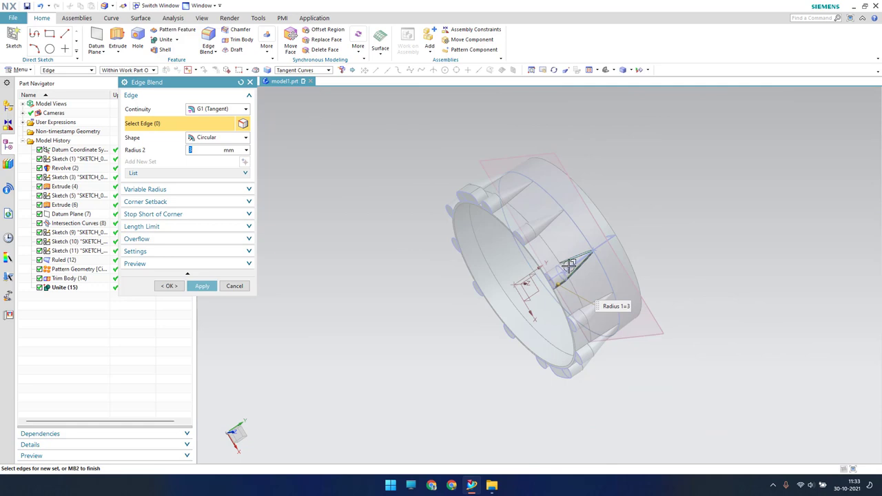
pyautogui.scroll(-3, 569, 264)
pyautogui.scroll(-2, 531, 275)
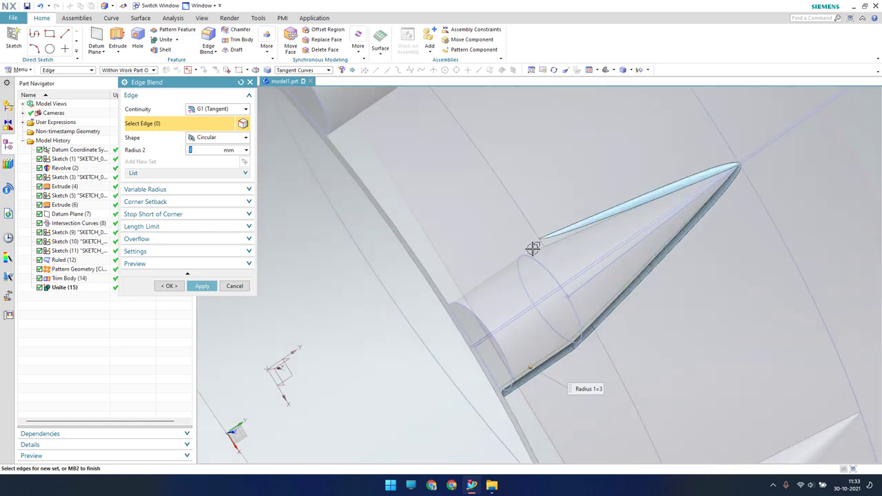
pyautogui.moveTo(536, 252); pyautogui.dragTo(602, 339, button='middle')
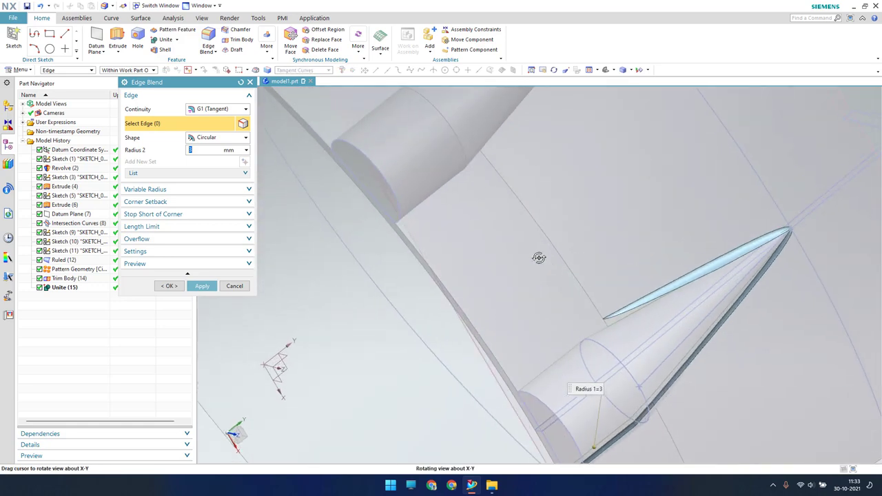
pyautogui.click(604, 354)
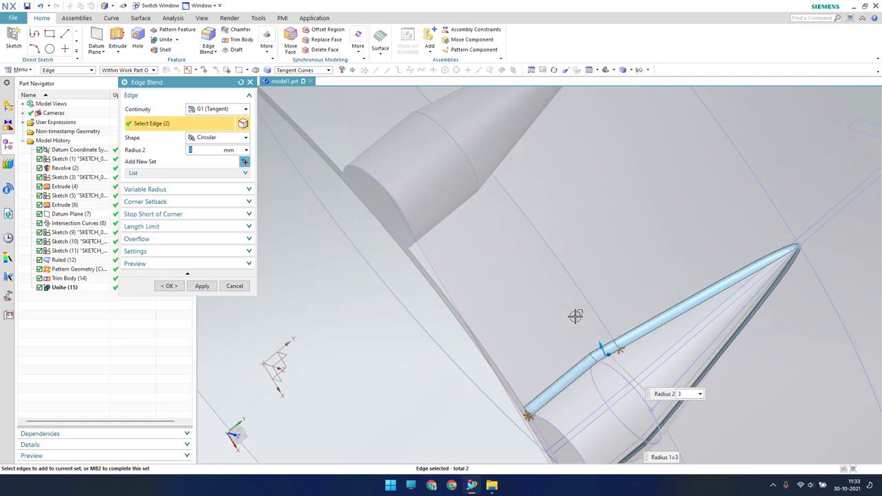
pyautogui.scroll(2, 577, 311)
pyautogui.scroll(-2, 600, 335)
pyautogui.scroll(-2, 606, 324)
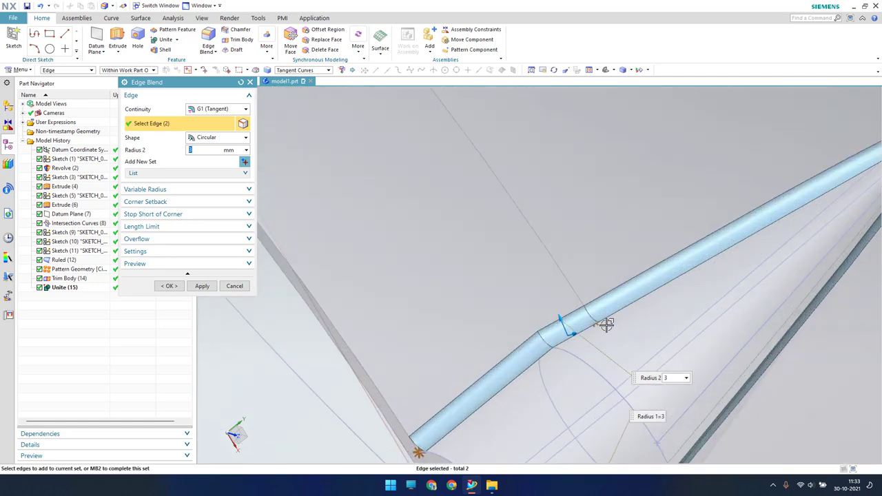
pyautogui.scroll(2, 594, 314)
pyautogui.scroll(2, 607, 309)
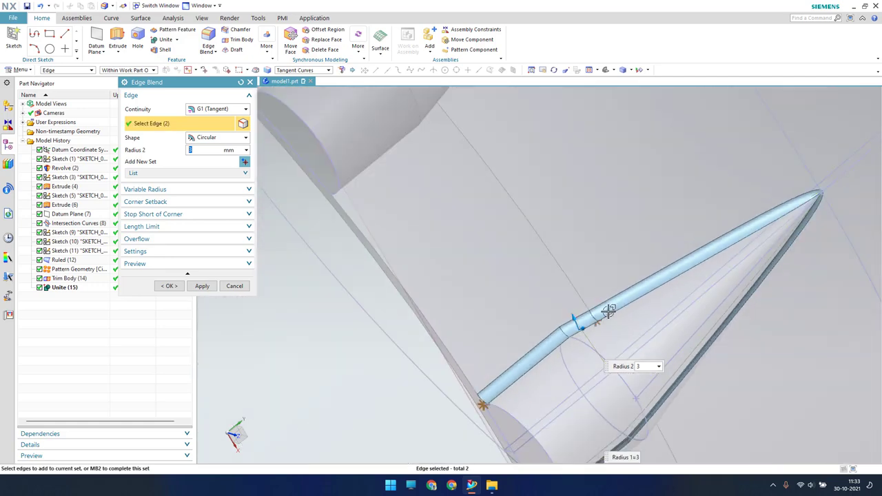
pyautogui.scroll(2, 606, 309)
pyautogui.scroll(-2, 515, 246)
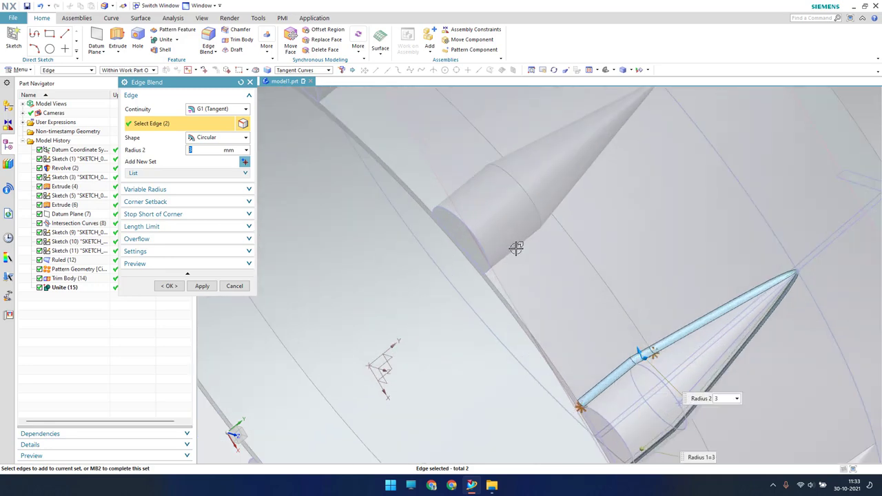
pyautogui.scroll(1, 510, 234)
# Step: Add more cone base edges from new angles until 17 edges are selected
pyautogui.click(560, 218)
pyautogui.click(581, 206)
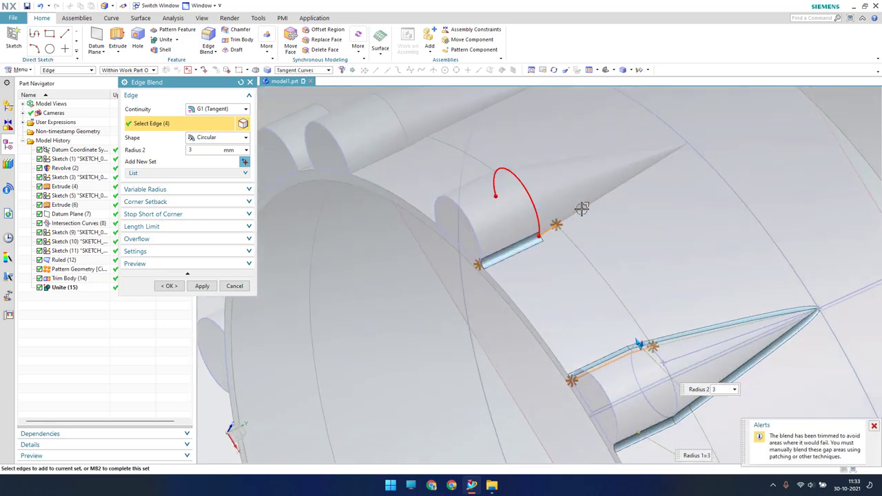
pyautogui.moveTo(583, 204); pyautogui.dragTo(773, 378, button='middle')
pyautogui.scroll(-2, 774, 378)
pyautogui.scroll(-2, 512, 173)
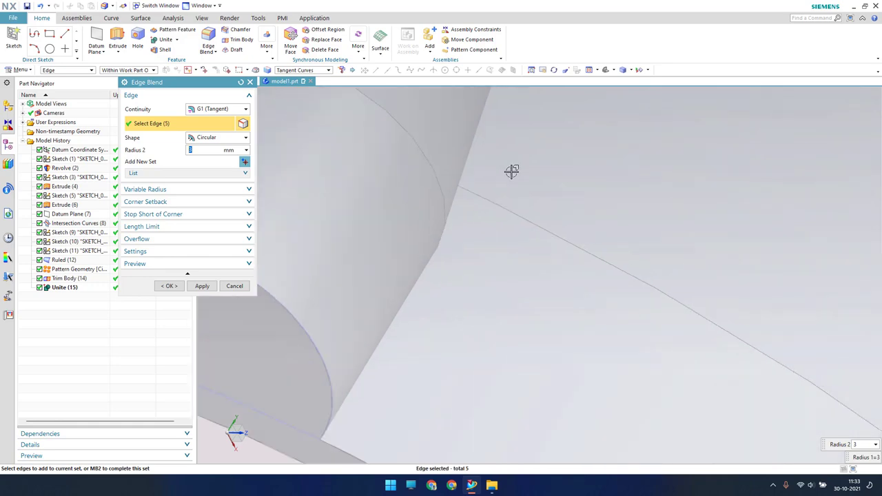
pyautogui.scroll(3, 563, 238)
pyautogui.scroll(-3, 819, 372)
pyautogui.click(820, 365)
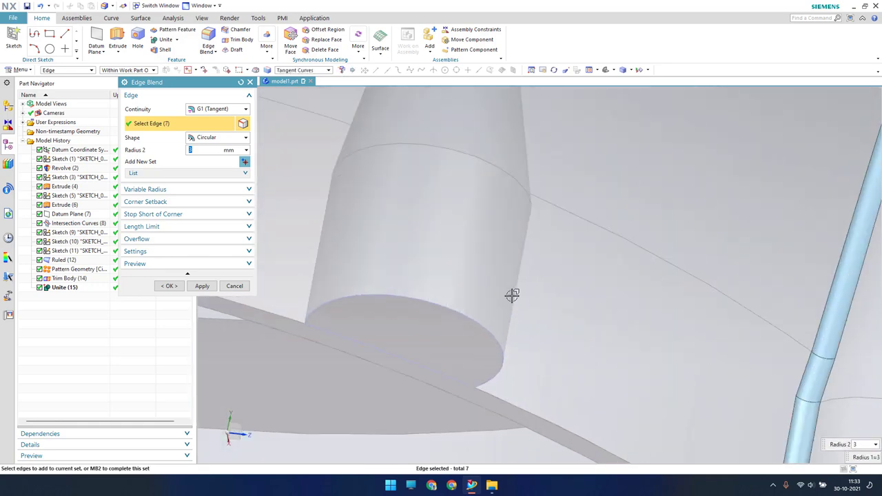
pyautogui.click(317, 258)
pyautogui.click(357, 126)
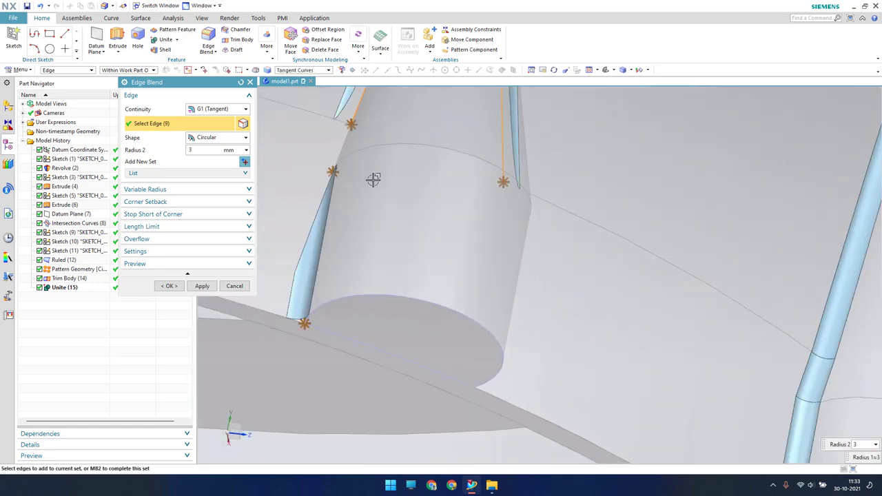
pyautogui.scroll(5, 392, 193)
pyautogui.moveTo(483, 241)
pyautogui.mouseDown(button='middle')
pyautogui.moveTo(610, 294)
pyautogui.moveTo(338, 209)
pyautogui.mouseUp(button='middle')
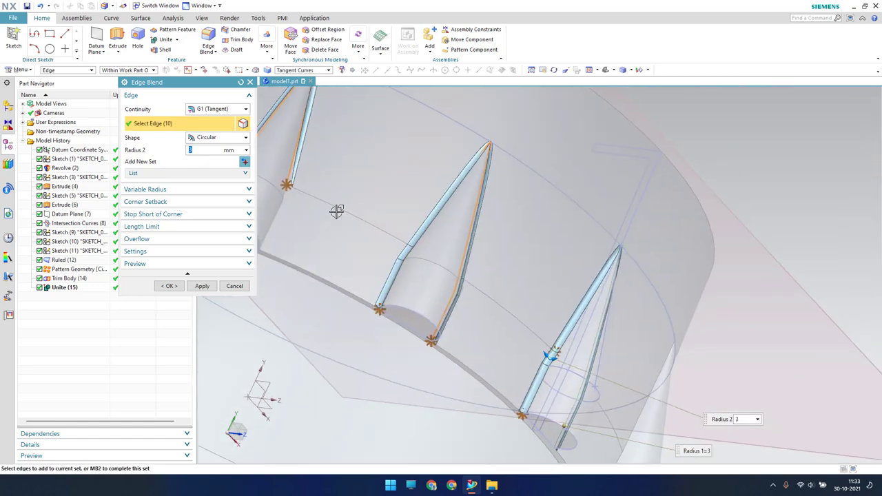
pyautogui.scroll(-3, 286, 191)
pyautogui.moveTo(285, 191)
pyautogui.mouseDown(button='middle')
pyautogui.moveTo(384, 170)
pyautogui.moveTo(448, 257)
pyautogui.mouseUp(button='middle')
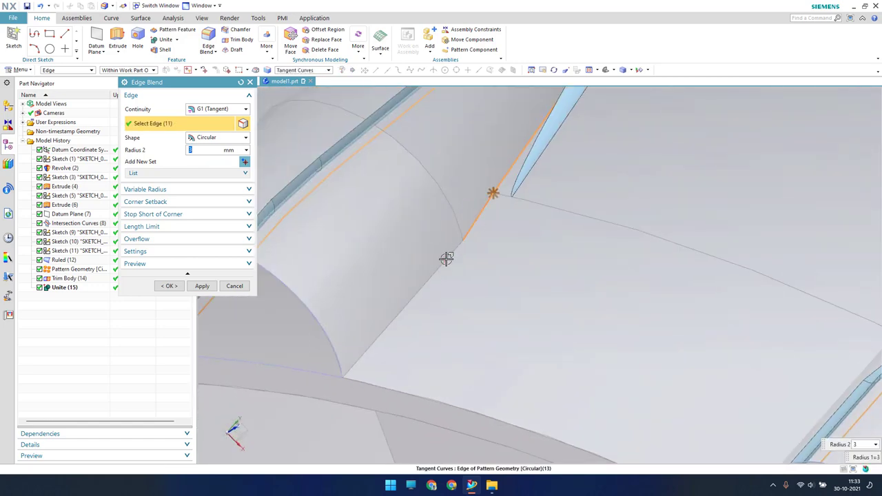
pyautogui.click(447, 257)
pyautogui.scroll(5, 478, 227)
pyautogui.moveTo(478, 226)
pyautogui.mouseDown(button='middle')
pyautogui.moveTo(450, 227)
pyautogui.moveTo(484, 268)
pyautogui.moveTo(486, 256)
pyautogui.mouseUp(button='middle')
pyautogui.scroll(3, 472, 236)
pyautogui.scroll(-3, 471, 237)
pyautogui.scroll(-3, 473, 203)
pyautogui.click(482, 272)
pyautogui.click(480, 273)
# Step: Switch the model display to wireframe with dimmed hidden edges
pyautogui.scroll(-3, 391, 277)
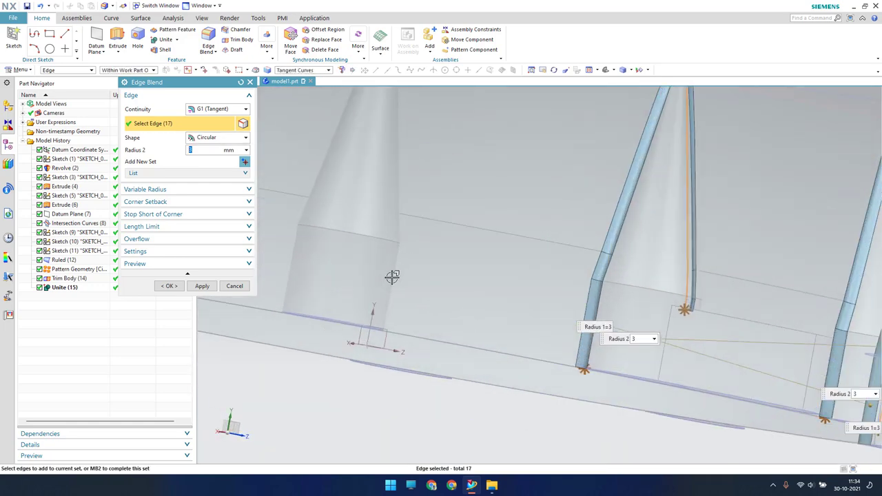
pyautogui.moveTo(389, 271); pyautogui.dragTo(378, 241, button='middle')
pyautogui.click(633, 72)
pyautogui.click(655, 103)
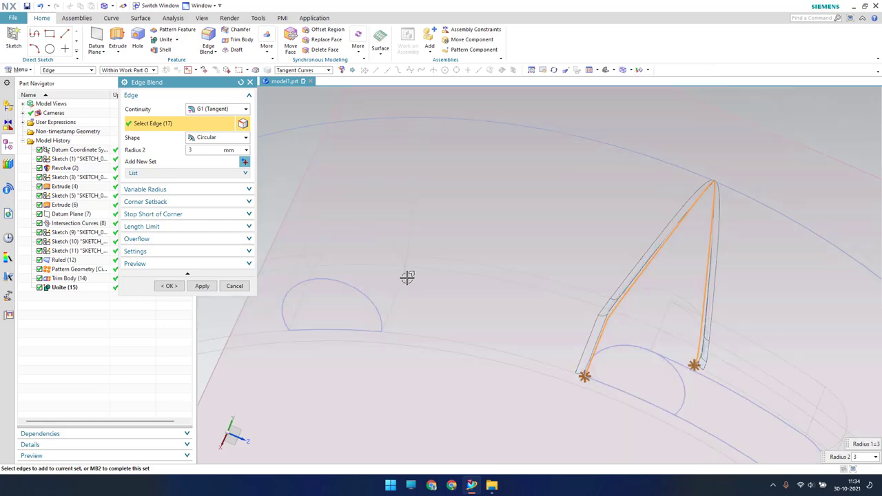
pyautogui.click(631, 70)
# Step: Add further cone edges, including a tangent chain, to the 3 mm blend selection
pyautogui.click(405, 277)
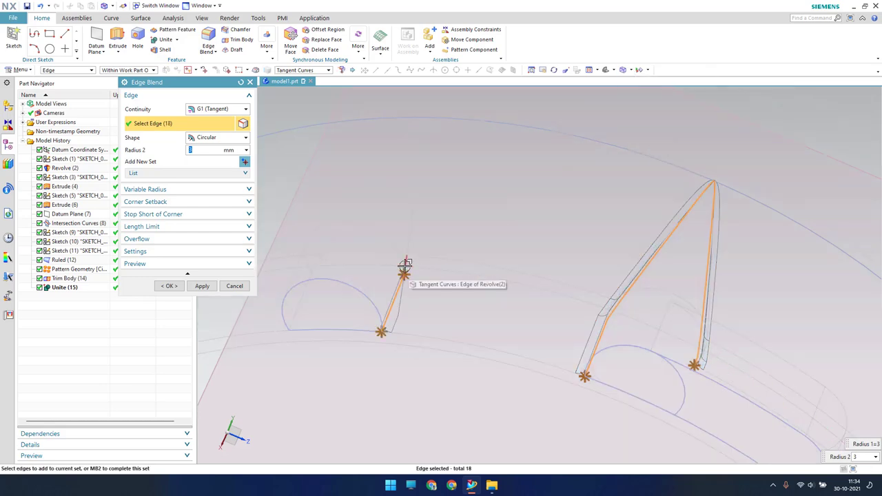
pyautogui.moveTo(405, 271)
pyautogui.mouseDown(button='middle')
pyautogui.moveTo(410, 236)
pyautogui.moveTo(545, 276)
pyautogui.moveTo(421, 328)
pyautogui.mouseUp(button='middle')
pyautogui.click(545, 276)
pyautogui.scroll(3, 421, 328)
pyautogui.click(400, 295)
pyautogui.scroll(2, 592, 259)
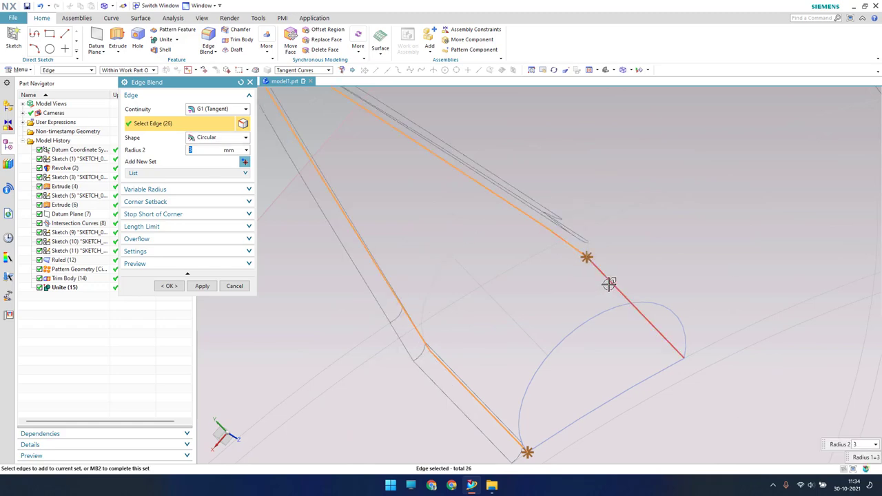
pyautogui.click(609, 285)
pyautogui.moveTo(609, 285)
pyautogui.mouseDown(button='middle')
pyautogui.moveTo(583, 311)
pyautogui.moveTo(699, 299)
pyautogui.moveTo(563, 189)
pyautogui.moveTo(515, 328)
pyautogui.mouseUp(button='middle')
pyautogui.click(699, 299)
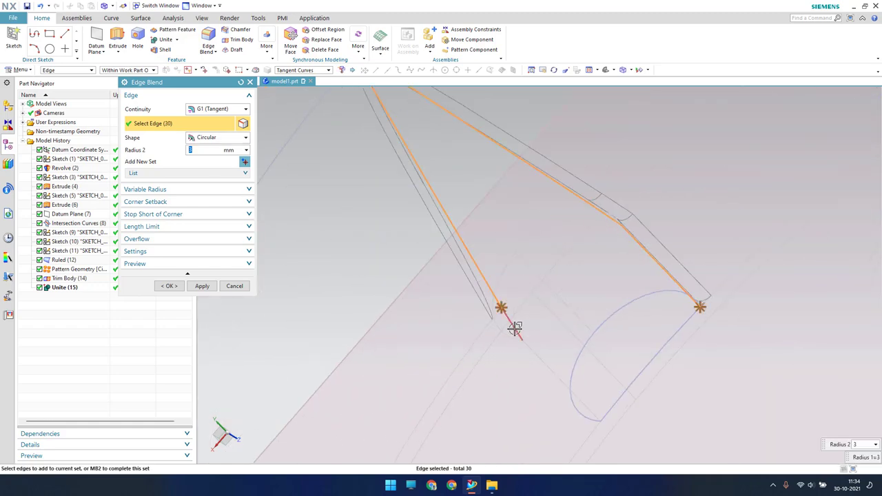
pyautogui.moveTo(541, 257)
pyautogui.mouseDown(button='middle')
pyautogui.moveTo(563, 228)
pyautogui.moveTo(553, 319)
pyautogui.mouseUp(button='middle')
pyautogui.click(494, 318)
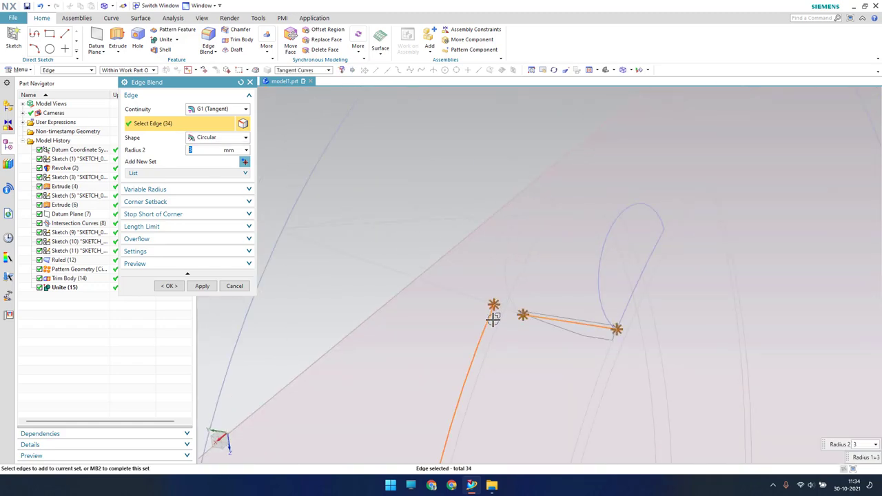
pyautogui.click(512, 313)
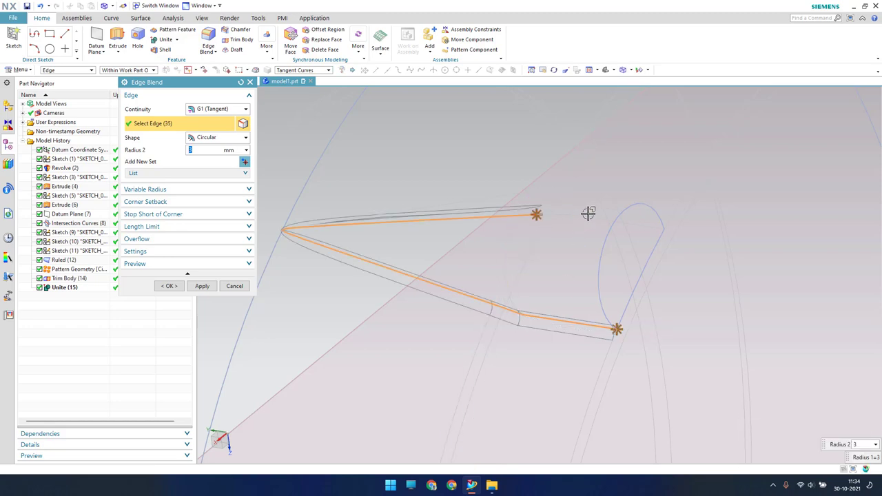
pyautogui.moveTo(586, 219)
pyautogui.mouseDown(button='middle')
pyautogui.moveTo(620, 207)
pyautogui.moveTo(778, 330)
pyautogui.moveTo(528, 329)
pyautogui.moveTo(435, 283)
pyautogui.mouseUp(button='middle')
pyautogui.click(435, 283)
# Step: Select the last cone edges to reach 57 and create Edge Blend (16)
pyautogui.moveTo(377, 325)
pyautogui.mouseDown(button='middle')
pyautogui.moveTo(531, 384)
pyautogui.moveTo(606, 275)
pyautogui.moveTo(629, 325)
pyautogui.moveTo(649, 329)
pyautogui.moveTo(597, 357)
pyautogui.mouseUp(button='middle')
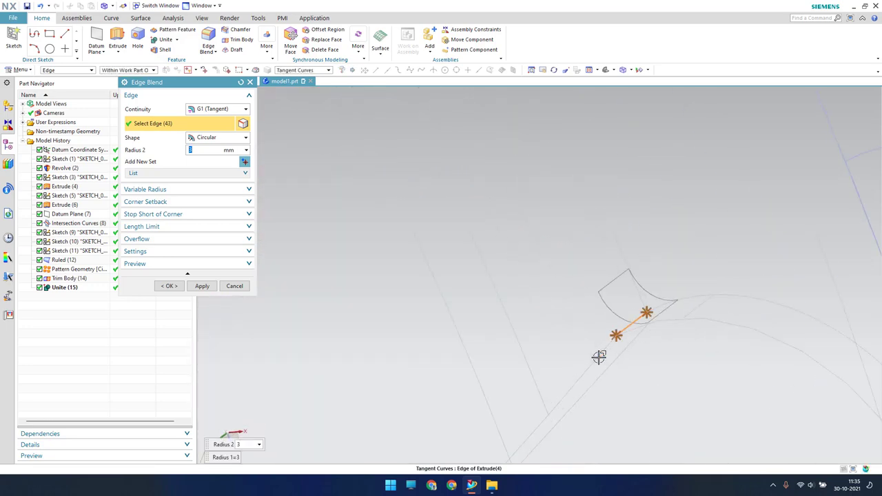
pyautogui.click(532, 423)
pyautogui.moveTo(532, 423)
pyautogui.mouseDown(button='middle')
pyautogui.moveTo(576, 320)
pyautogui.moveTo(603, 402)
pyautogui.mouseUp(button='middle')
pyautogui.click(607, 397)
pyautogui.scroll(5, 616, 374)
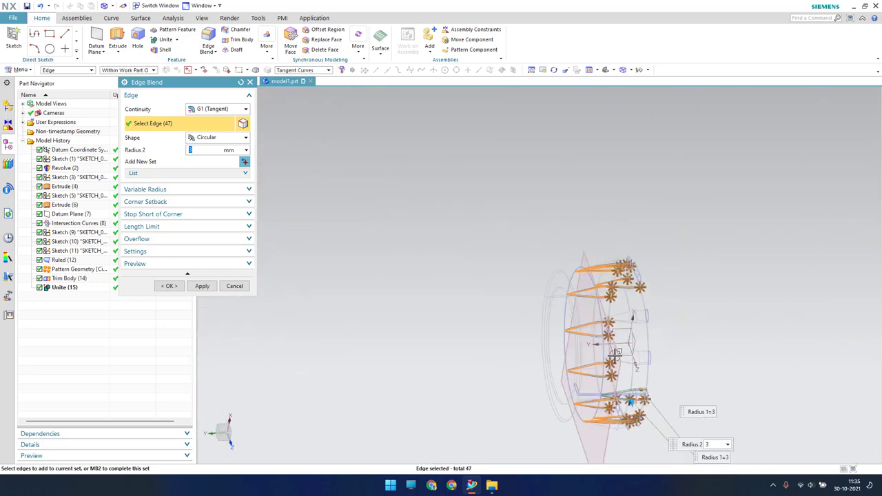
pyautogui.scroll(-6, 681, 256)
pyautogui.scroll(2, 641, 221)
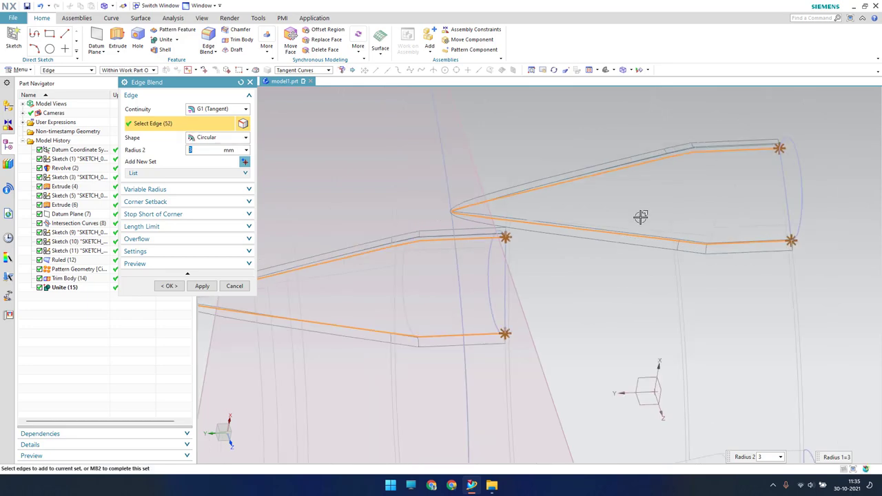
pyautogui.scroll(3, 634, 321)
pyautogui.scroll(-5, 685, 326)
pyautogui.click(688, 307)
pyautogui.scroll(3, 691, 290)
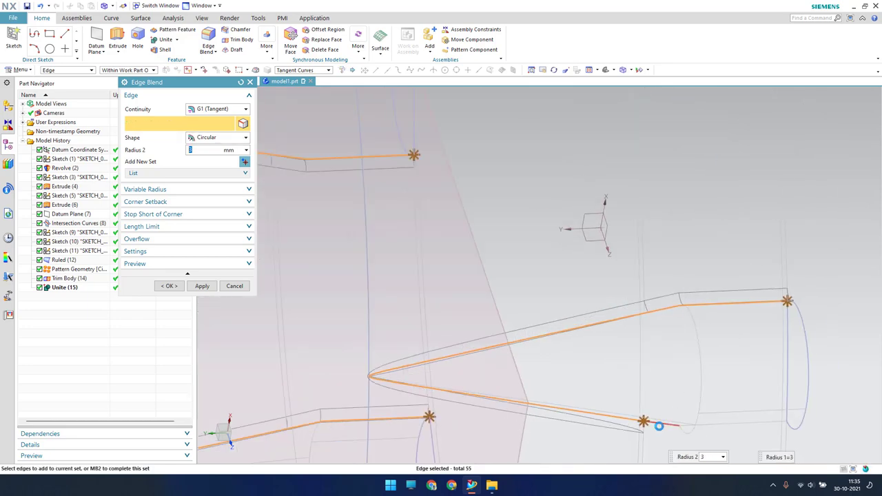
pyautogui.click(661, 421)
pyautogui.moveTo(679, 333)
pyautogui.mouseDown(button='middle')
pyautogui.moveTo(666, 301)
pyautogui.moveTo(308, 255)
pyautogui.mouseUp(button='middle')
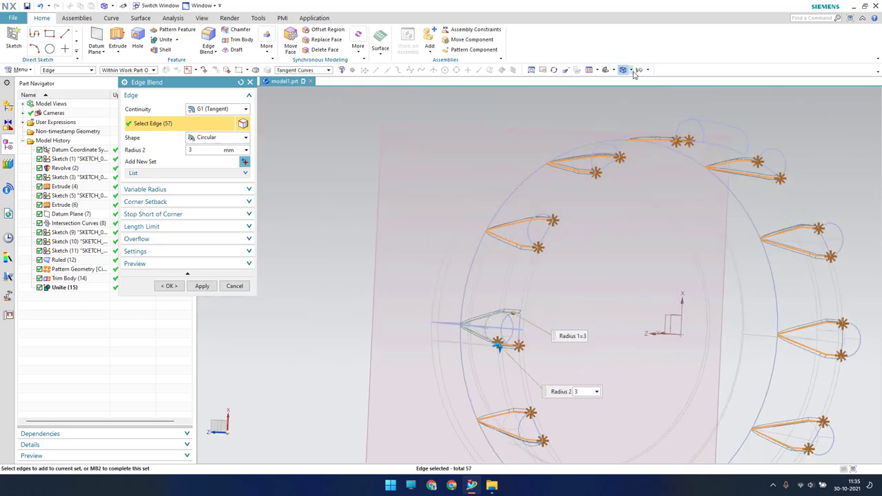
pyautogui.moveTo(620, 275); pyautogui.dragTo(495, 275, button='middle')
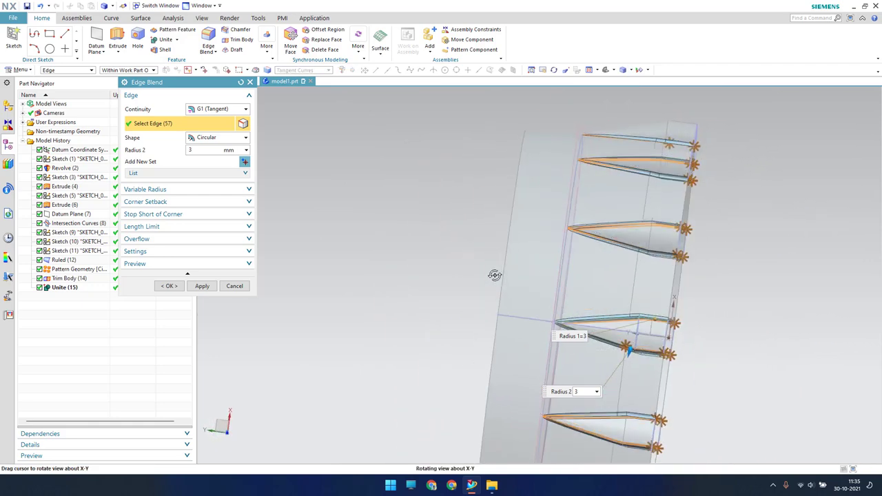
pyautogui.moveTo(495, 275); pyautogui.dragTo(409, 256, button='middle')
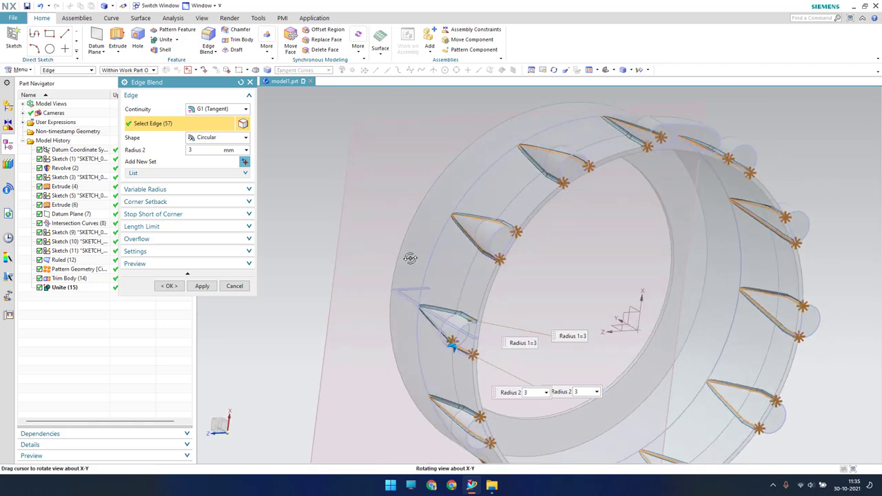
pyautogui.click(171, 286)
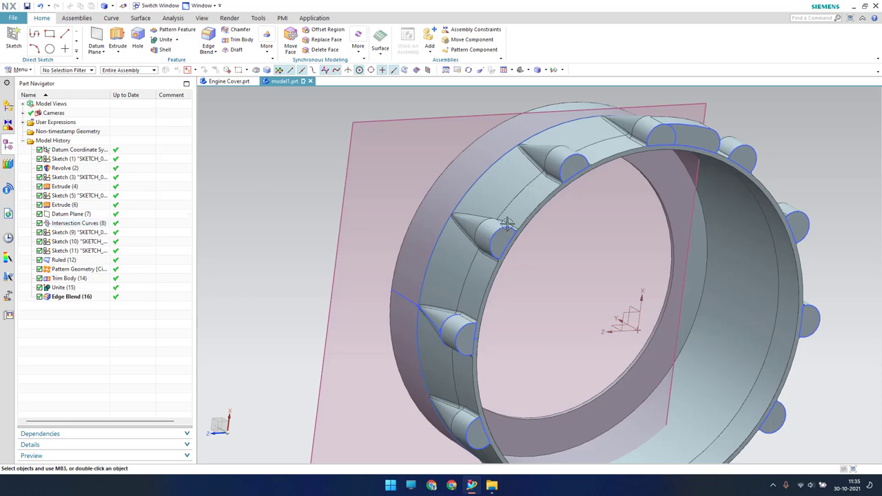
pyautogui.scroll(5, 507, 223)
pyautogui.scroll(-5, 508, 224)
pyautogui.moveTo(508, 225)
pyautogui.mouseDown(button='middle')
pyautogui.moveTo(490, 217)
pyautogui.moveTo(448, 236)
pyautogui.mouseUp(button='middle')
pyautogui.scroll(-3, 449, 245)
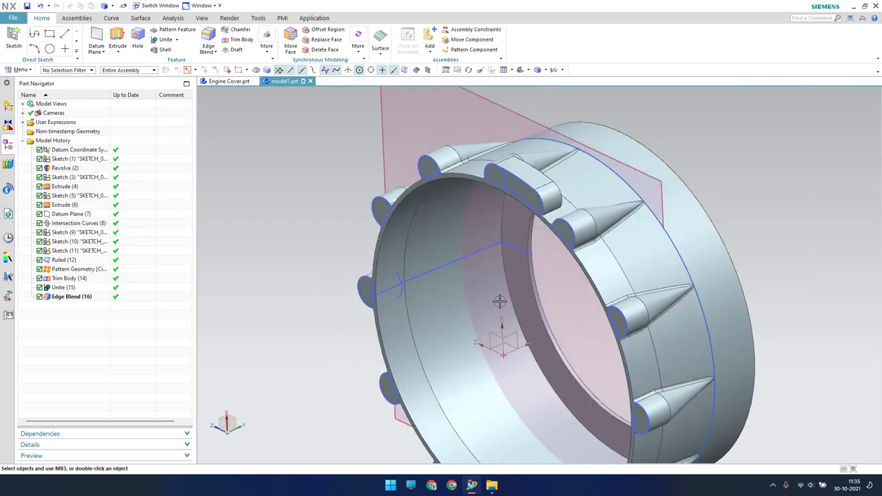
pyautogui.moveTo(391, 227)
pyautogui.mouseDown(button='middle')
pyautogui.moveTo(404, 210)
pyautogui.moveTo(399, 228)
pyautogui.moveTo(537, 301)
pyautogui.mouseUp(button='middle')
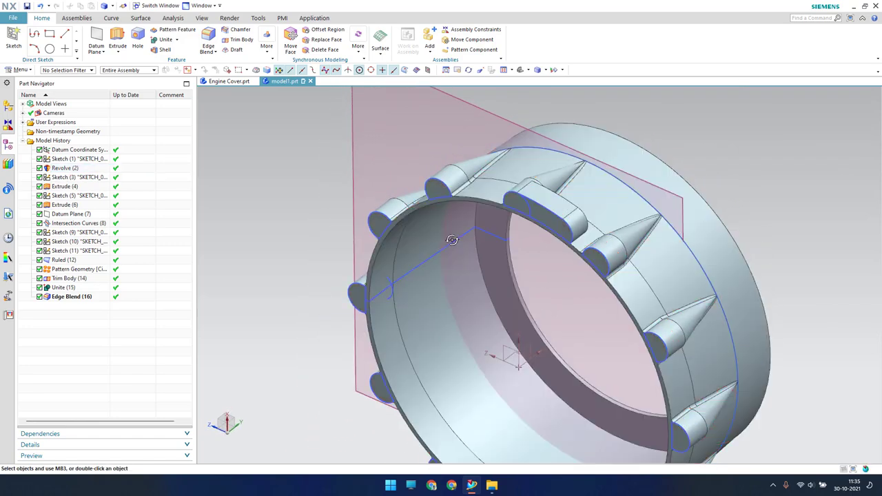
pyautogui.moveTo(443, 241)
pyautogui.mouseDown(button='middle')
pyautogui.moveTo(480, 258)
pyautogui.moveTo(285, 211)
pyautogui.mouseUp(button='middle')
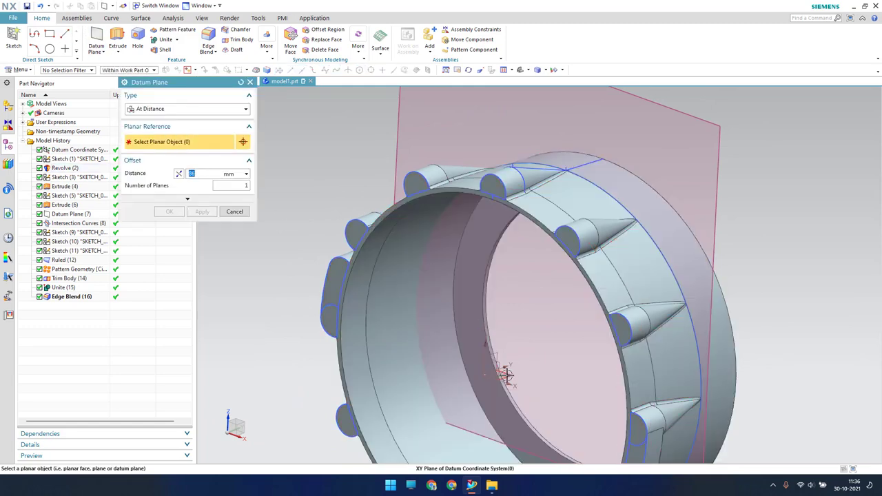
# Step: Create Datum Plane (17) offset 210 mm from the XY plane
pyautogui.click(507, 374)
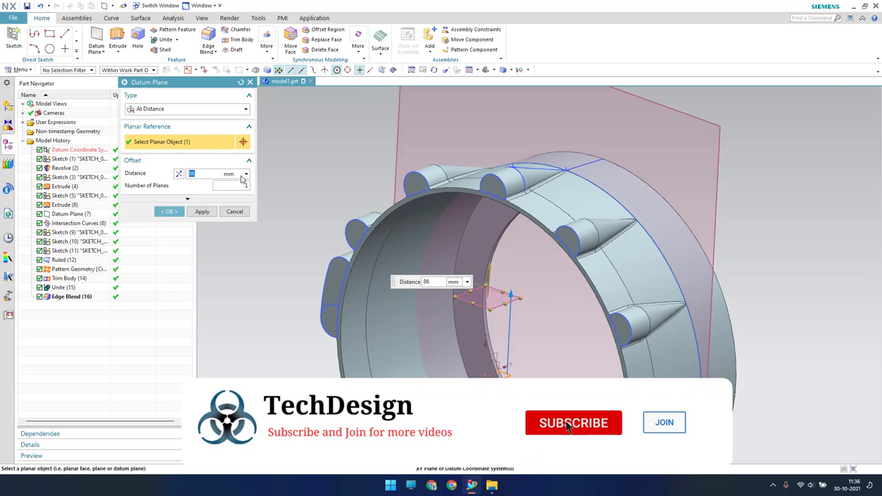
pyautogui.write('210')
pyautogui.press('Return')
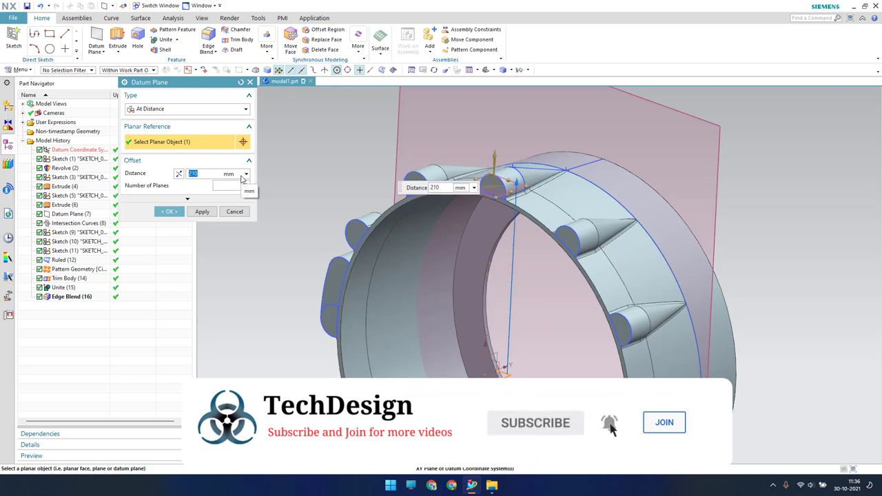
pyautogui.click(169, 211)
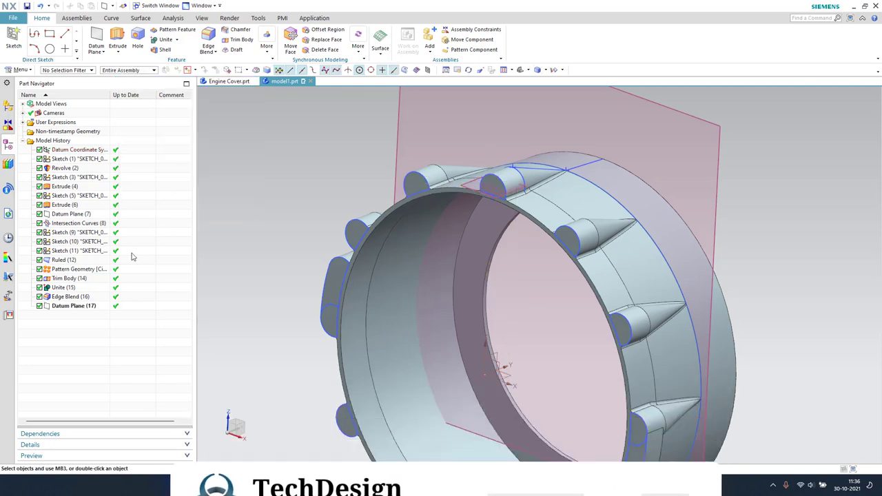
# Step: Create Sketch (18) on Datum Plane (17) and enter sketch mode
pyautogui.click(13, 38)
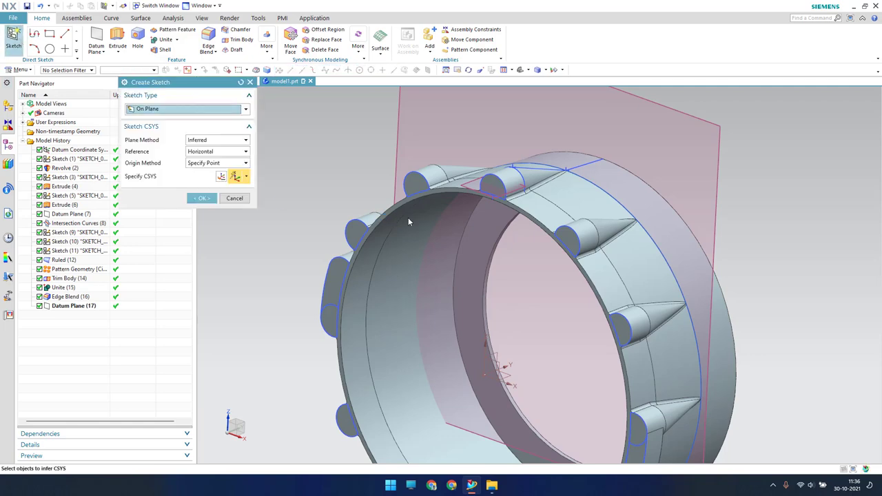
pyautogui.scroll(3, 473, 178)
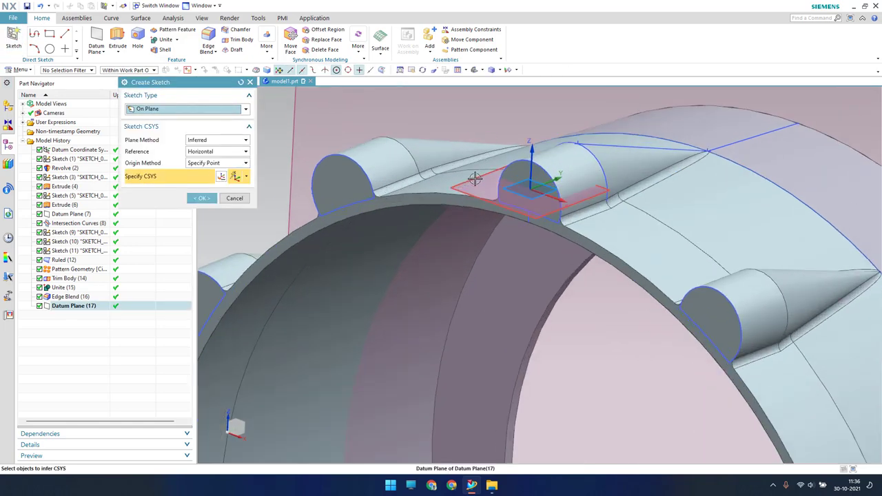
pyautogui.click(530, 181)
pyautogui.scroll(3, 386, 218)
pyautogui.middleClick(385, 218)
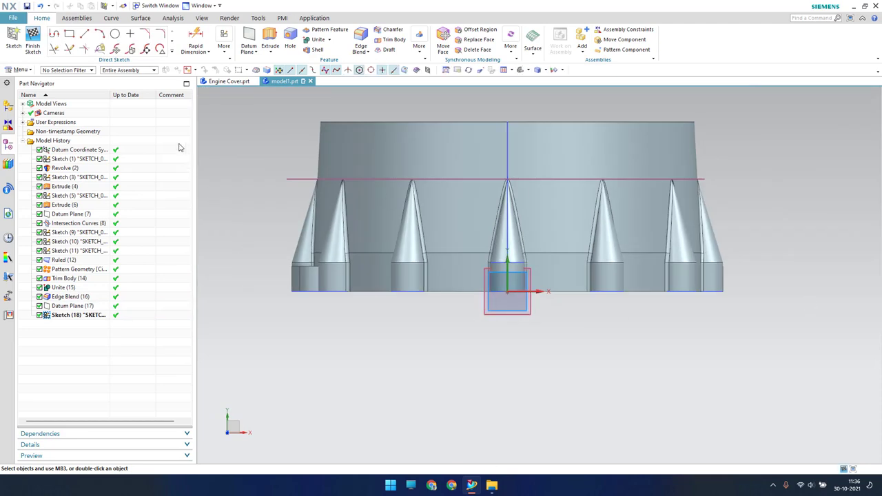
# Step: Draw a 25 mm diameter circle on the upper face
pyautogui.click(115, 34)
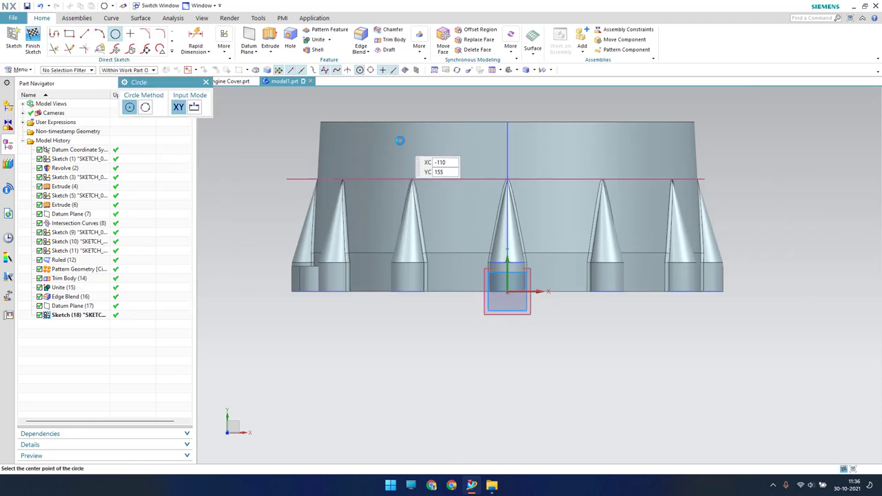
pyautogui.click(404, 148)
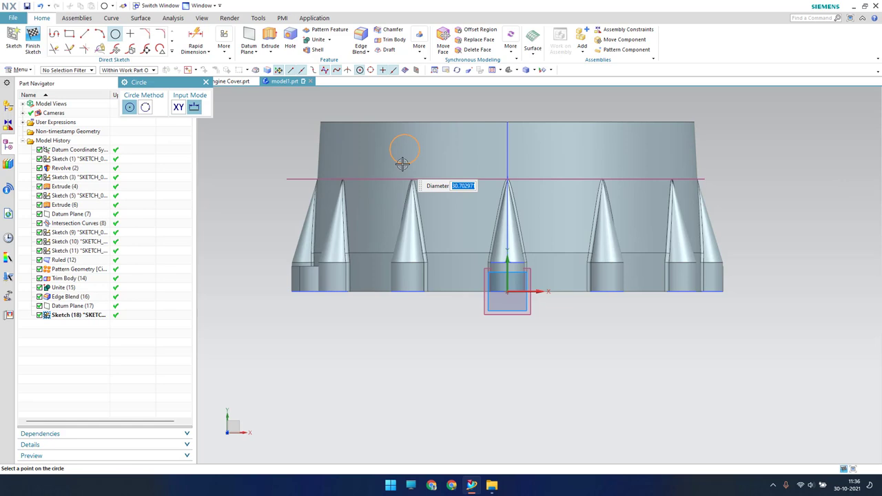
pyautogui.click(403, 163)
pyautogui.press('Escape')
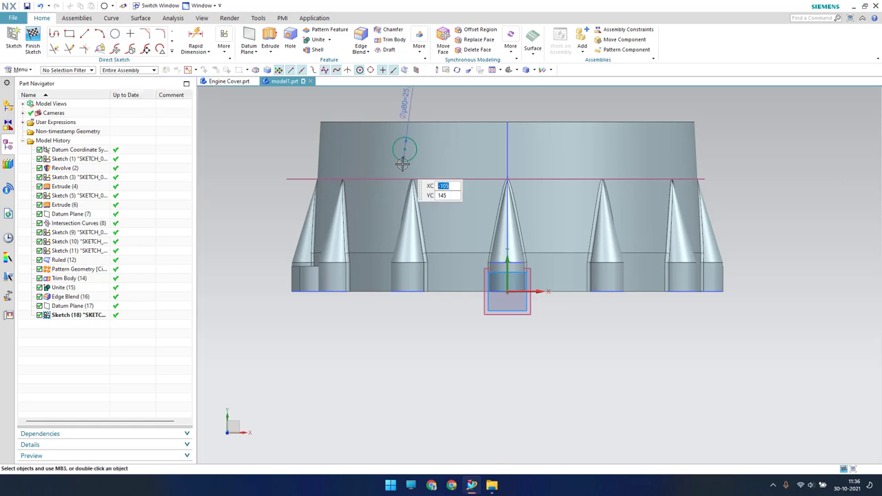
# Step: Dimension the circle centre 70 mm horizontally from the origin and 35 mm from the top edge
pyautogui.press('d')
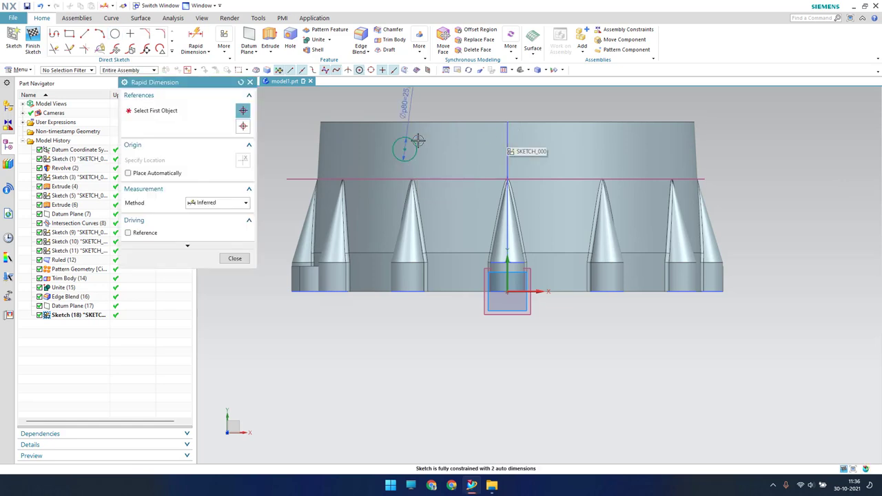
pyautogui.click(404, 148)
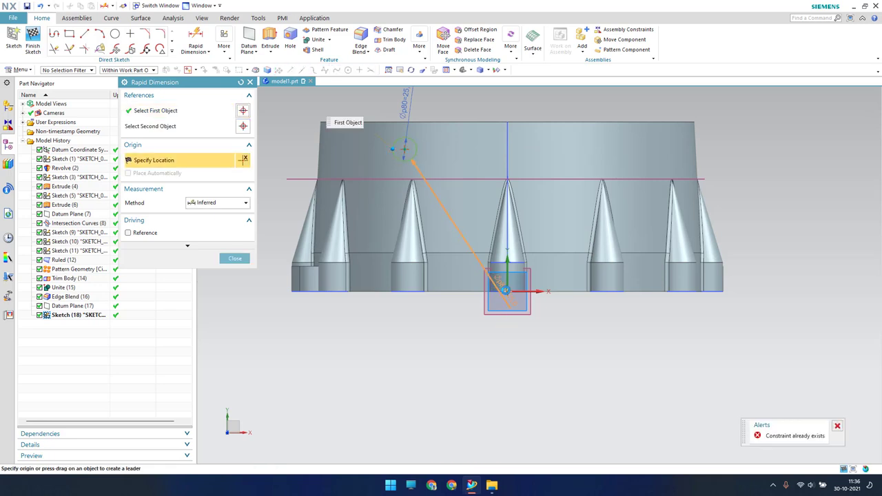
pyautogui.click(506, 293)
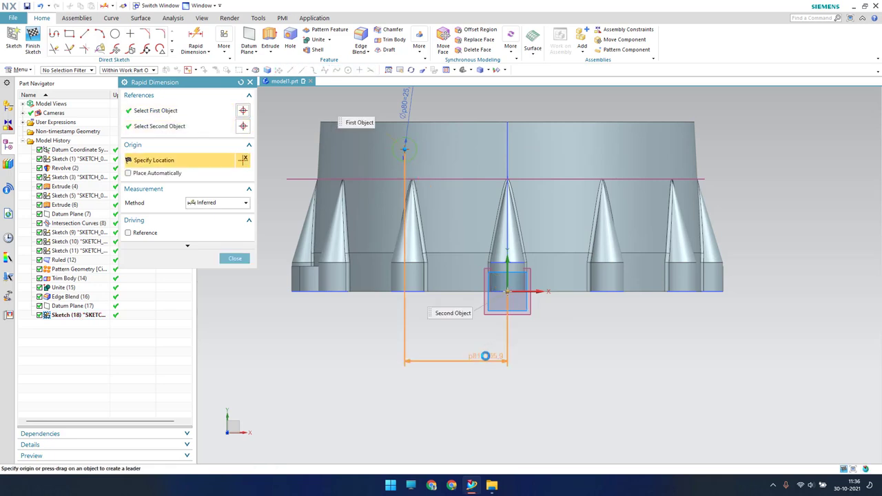
pyautogui.click(437, 382)
pyautogui.write('7')
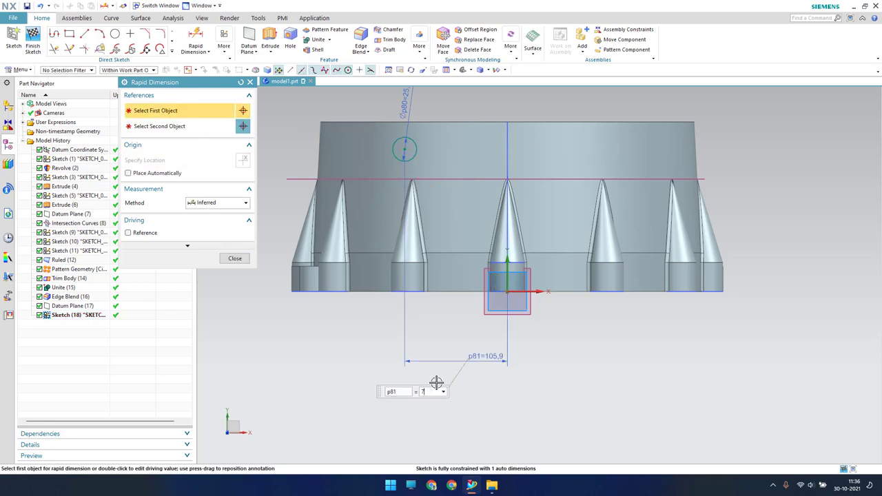
pyautogui.write('0')
pyautogui.press('Return')
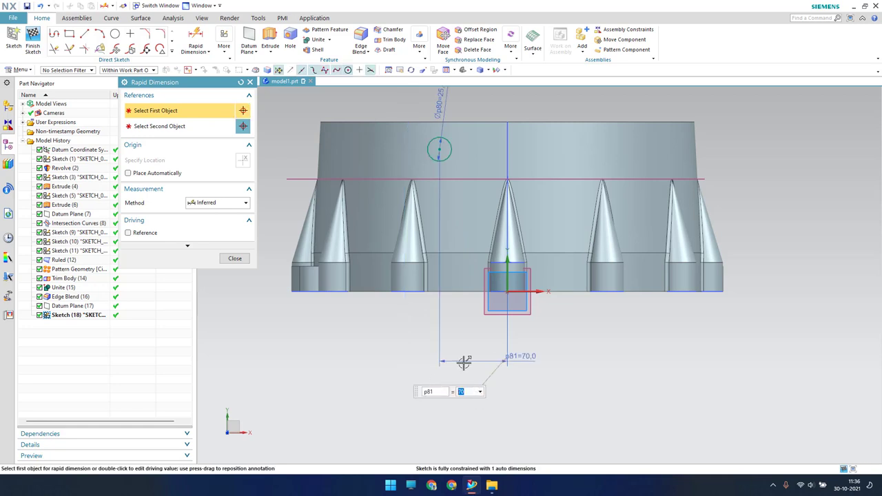
pyautogui.click(438, 149)
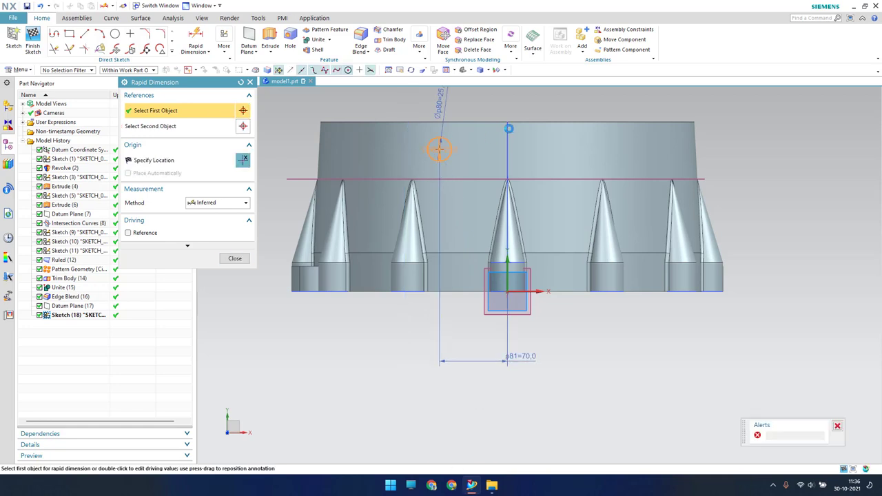
pyautogui.click(505, 121)
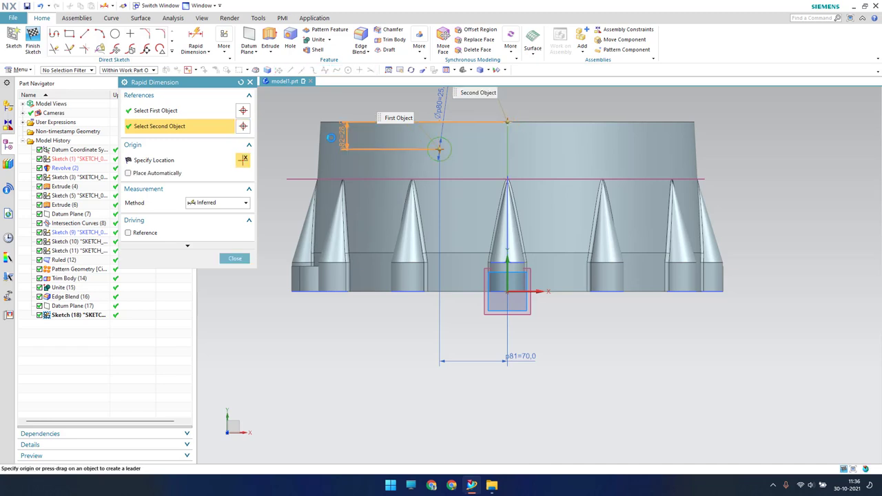
pyautogui.click(276, 147)
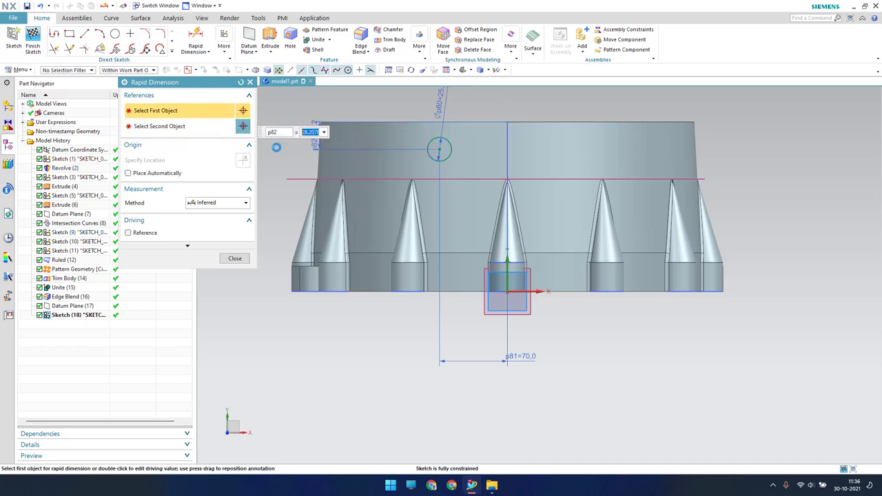
pyautogui.press('Return')
# Step: Mirror the 25 mm circle across the sketch's vertical axis with Mirror Curve
pyautogui.press('Escape')
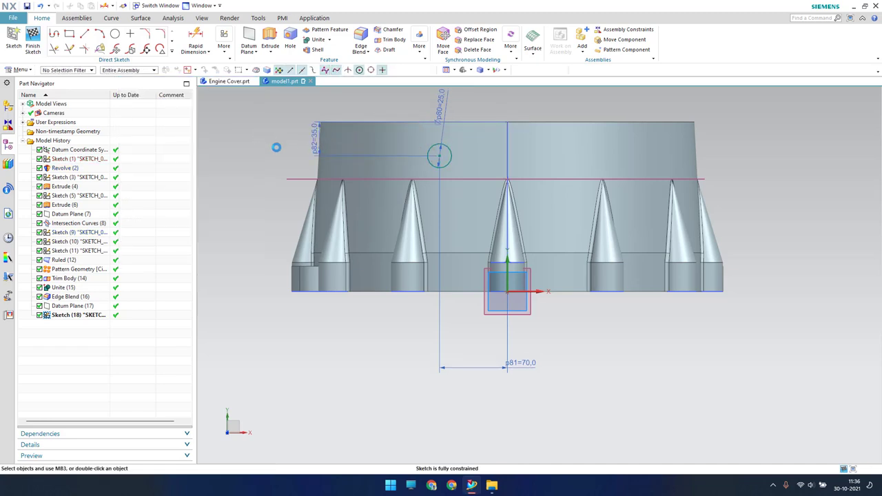
pyautogui.scroll(-3, 437, 158)
pyautogui.scroll(2, 372, 171)
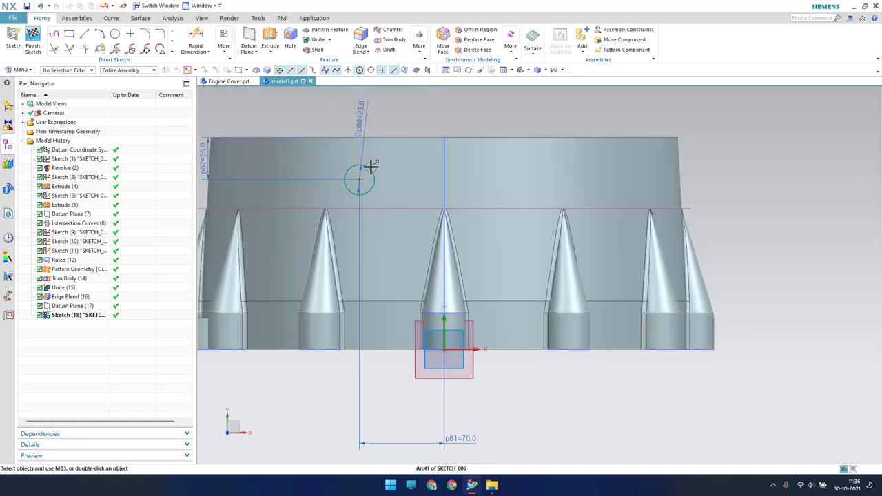
pyautogui.keyDown('shift'); pyautogui.moveTo(379, 175); pyautogui.dragTo(383, 196, button='middle'); pyautogui.keyUp('shift')
pyautogui.click(171, 53)
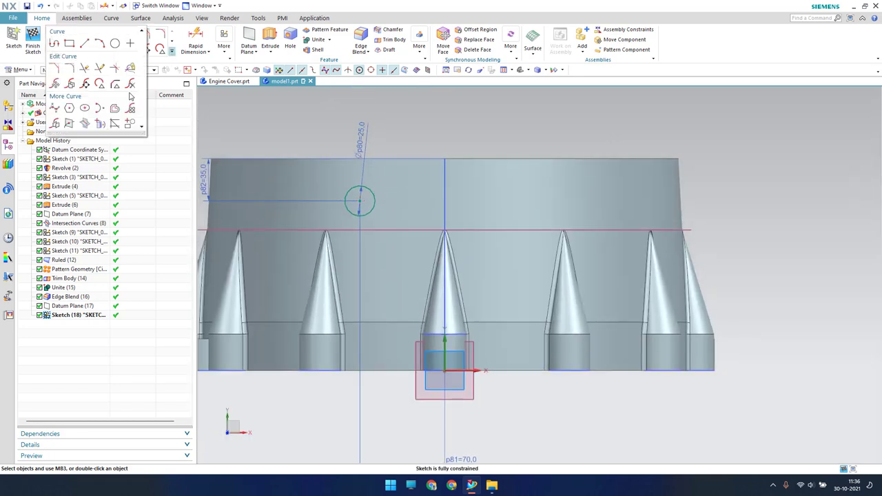
pyautogui.click(55, 124)
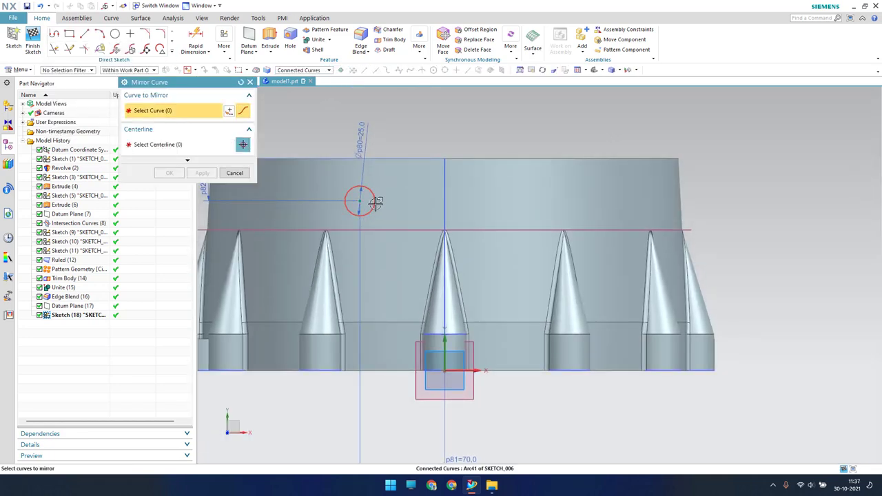
pyautogui.click(375, 203)
pyautogui.click(445, 349)
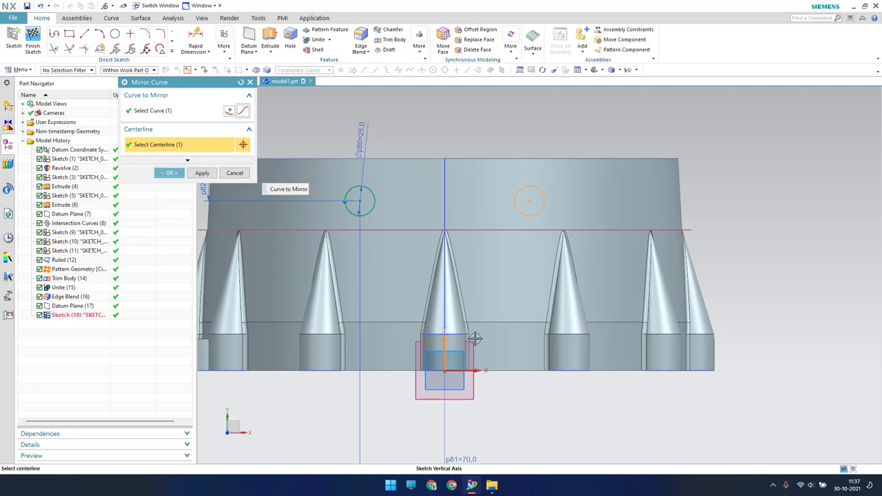
pyautogui.click(170, 173)
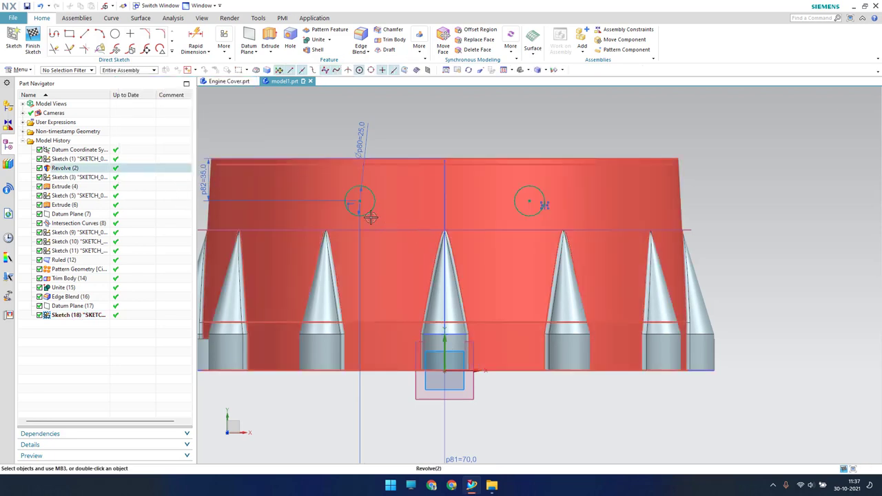
# Step: Finish the sketch and extrude both circles reversed, Until Next, creating Extrude (19)
pyautogui.click(36, 43)
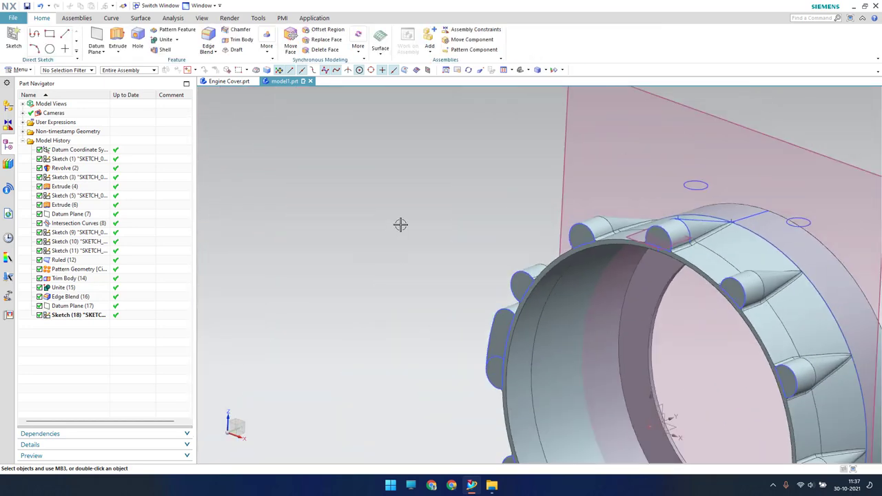
pyautogui.keyDown('shift'); pyautogui.moveTo(401, 225); pyautogui.dragTo(294, 204, button='middle'); pyautogui.keyUp('shift')
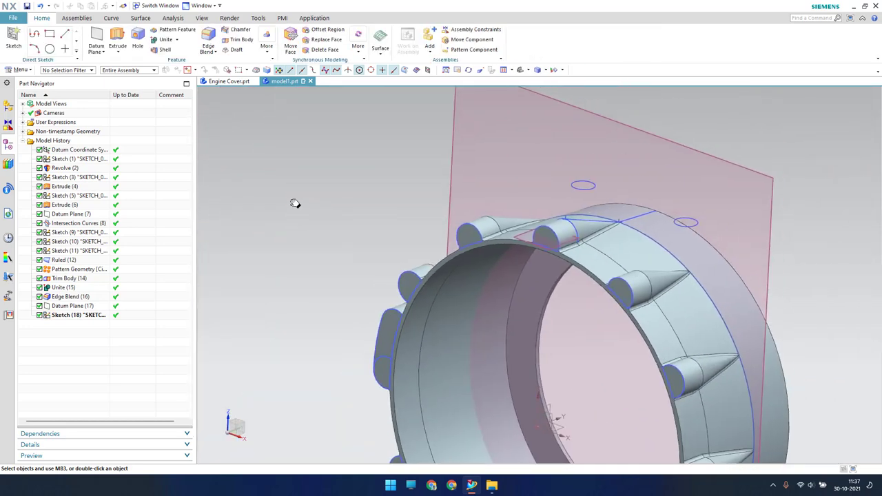
pyautogui.click(117, 43)
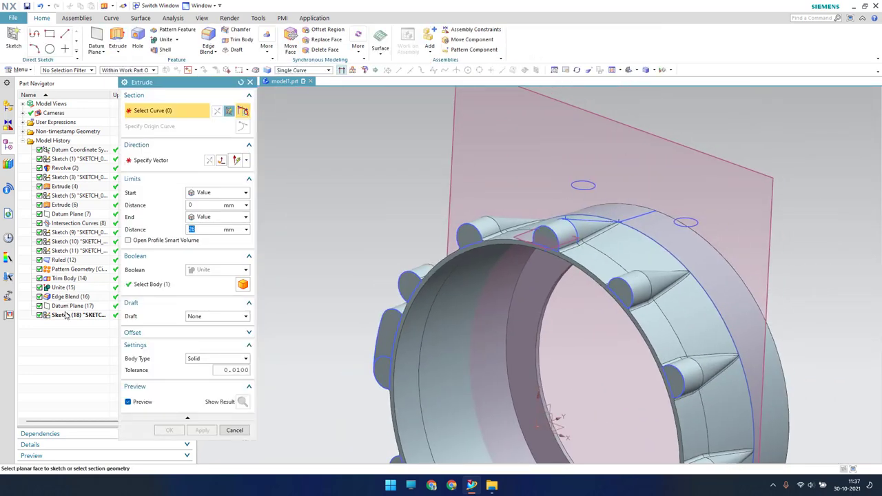
pyautogui.click(161, 165)
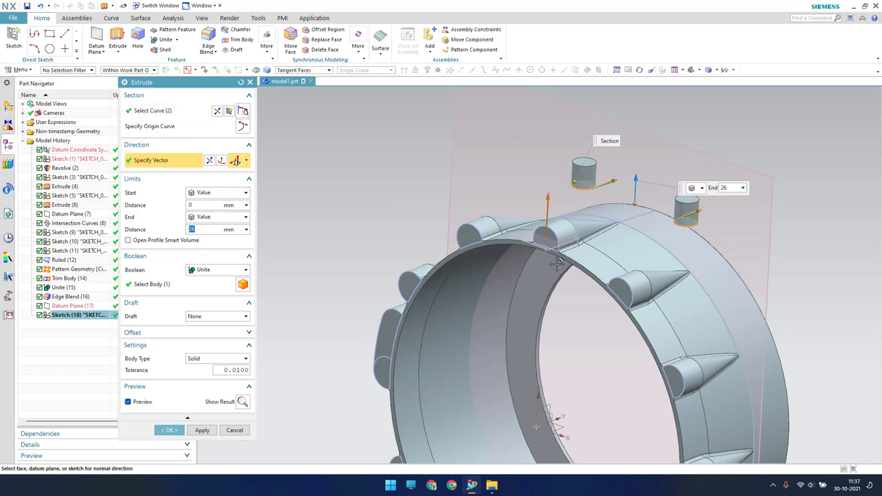
pyautogui.click(632, 179)
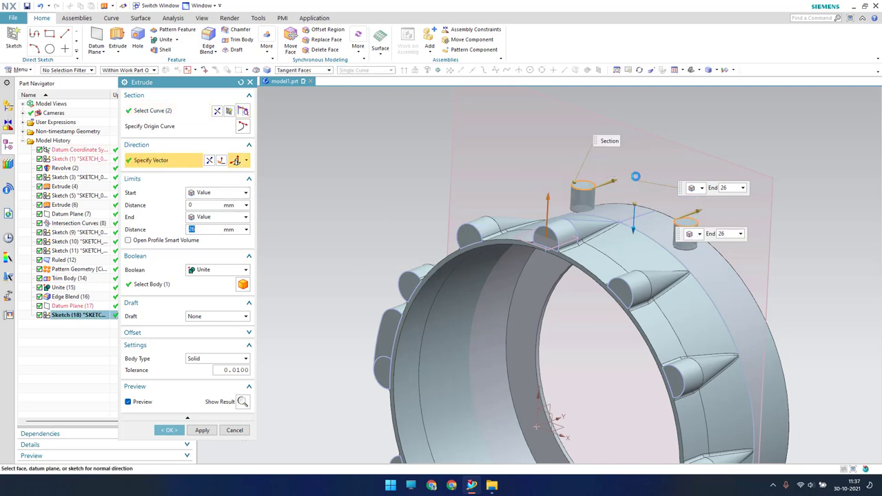
pyautogui.click(206, 218)
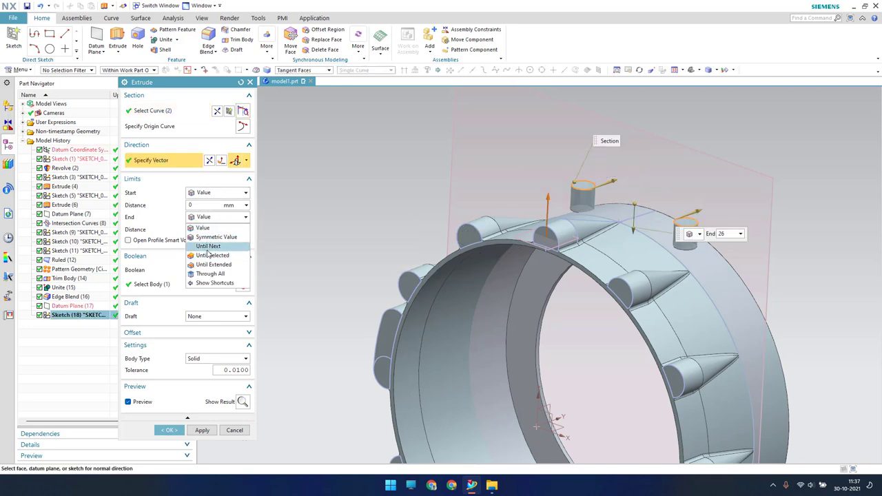
pyautogui.click(207, 246)
pyautogui.scroll(3, 613, 252)
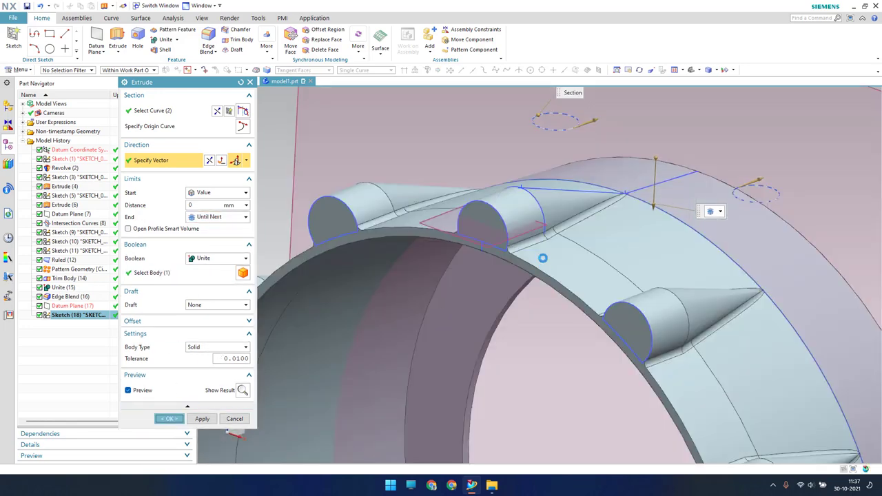
pyautogui.click(169, 419)
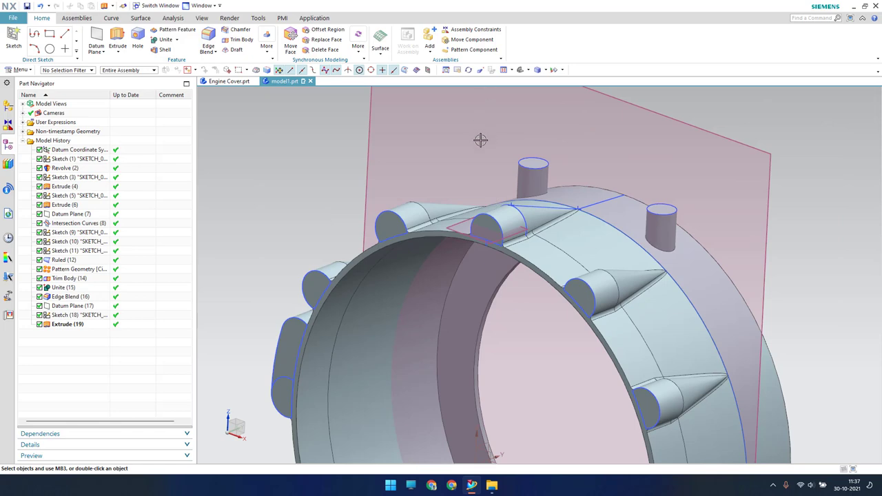
pyautogui.scroll(-3, 480, 140)
# Step: Hide the old Datum Plane (7) with Ctrl+B
pyautogui.click(521, 118)
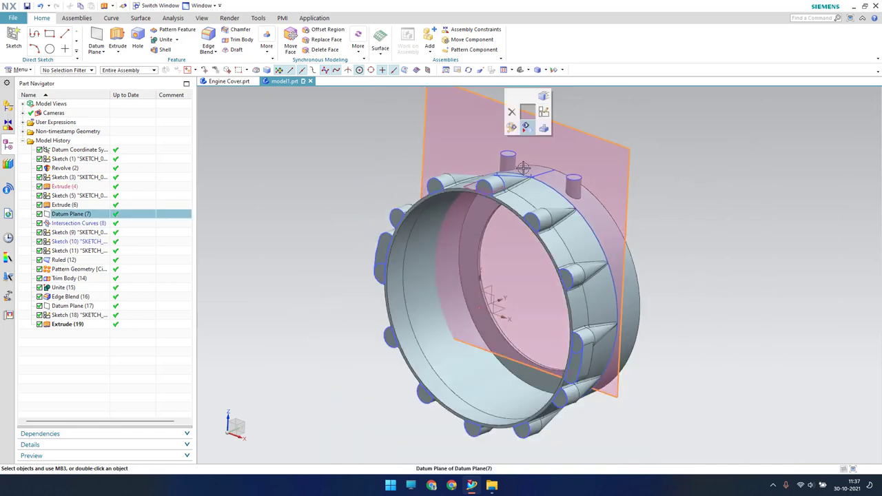
pyautogui.press('Escape')
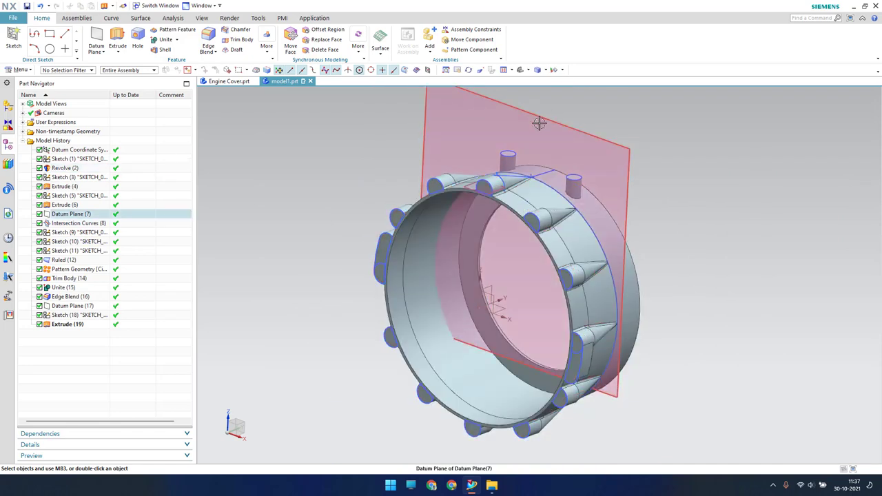
pyautogui.hotkey('ctrl', 'b')
# Step: Add a datum plane offset 215 mm from the XY plane
pyautogui.scroll(-3, 534, 158)
pyautogui.scroll(5, 529, 186)
pyautogui.scroll(2, 531, 188)
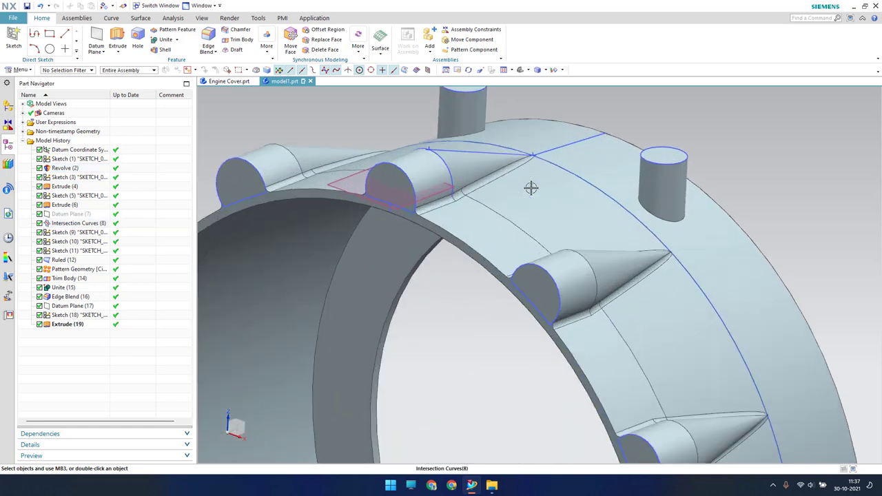
pyautogui.scroll(-3, 641, 188)
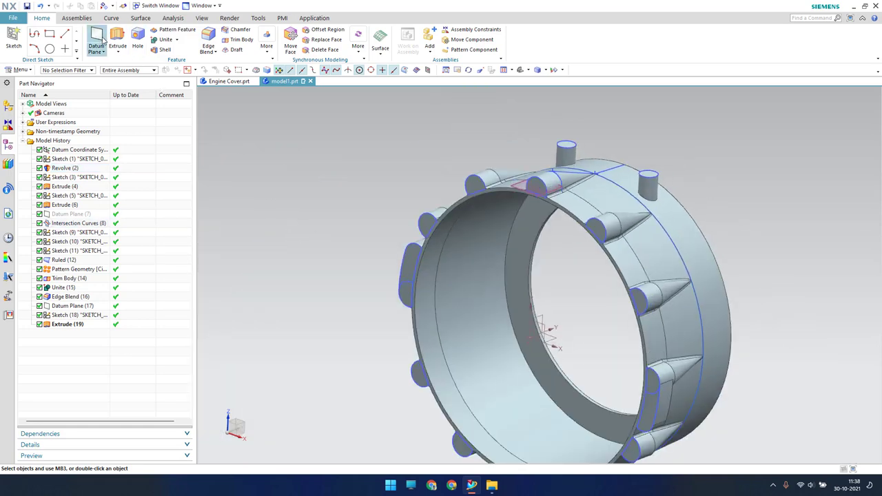
pyautogui.click(552, 339)
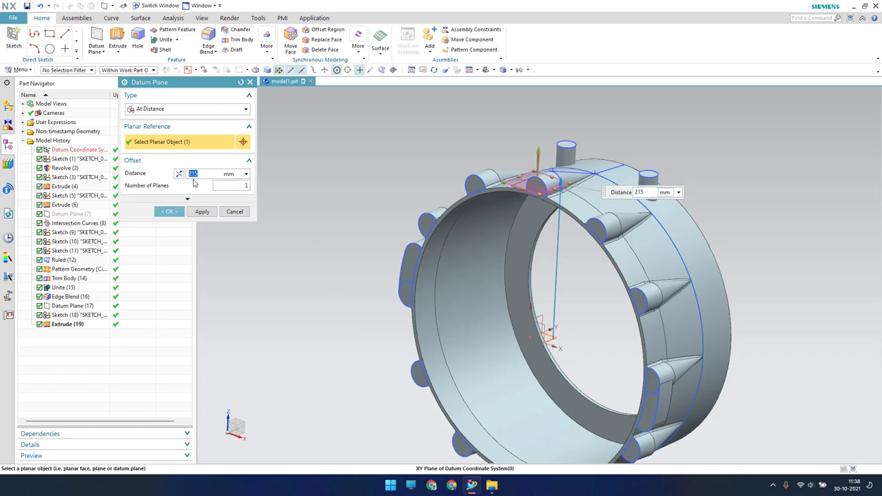
pyautogui.click(170, 212)
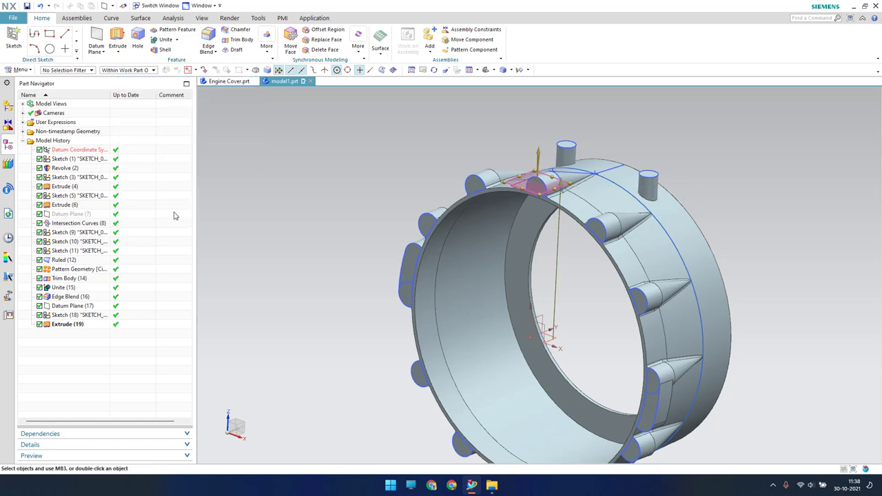
# Step: Create Sketch (21) on Datum Plane (20) and fit the part in view
pyautogui.click(13, 43)
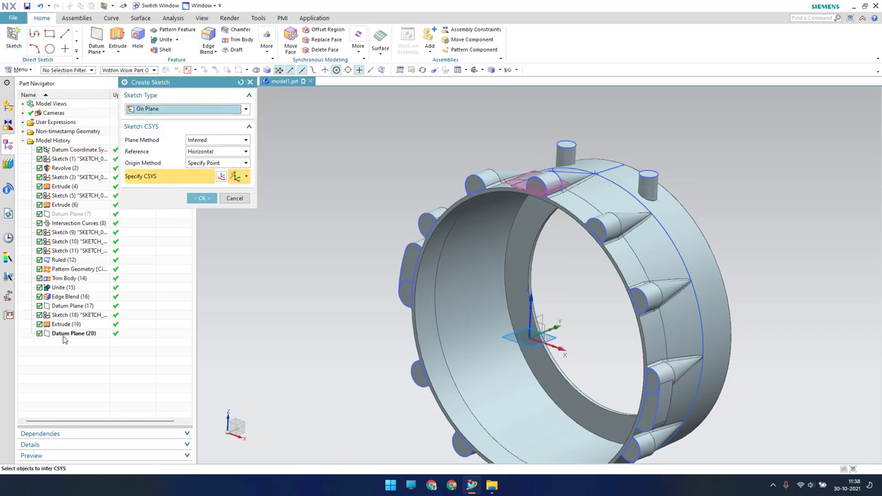
pyautogui.click(68, 333)
pyautogui.click(200, 199)
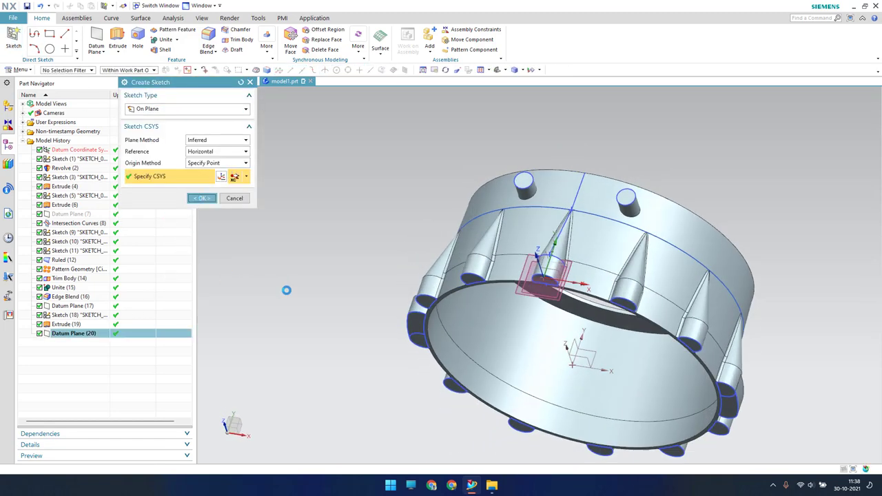
pyautogui.hotkey('ctrl', 'f')
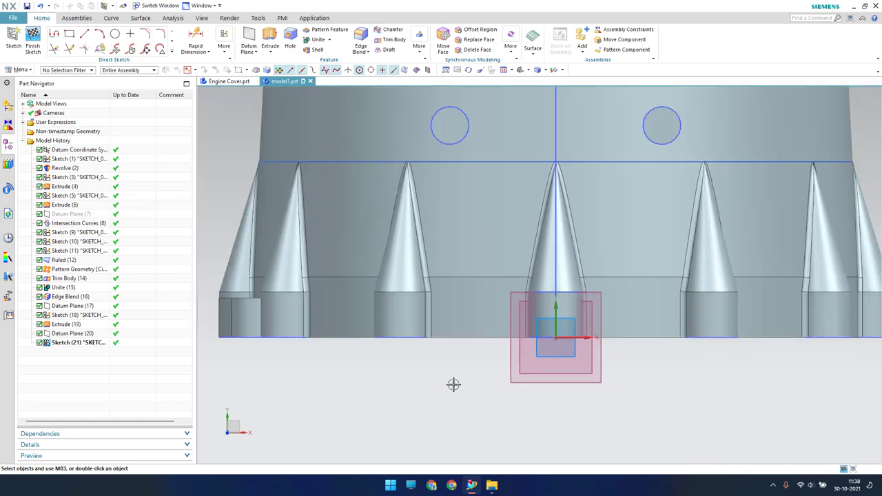
# Step: Draw a tall rectangle just left of the central cone
pyautogui.click(68, 33)
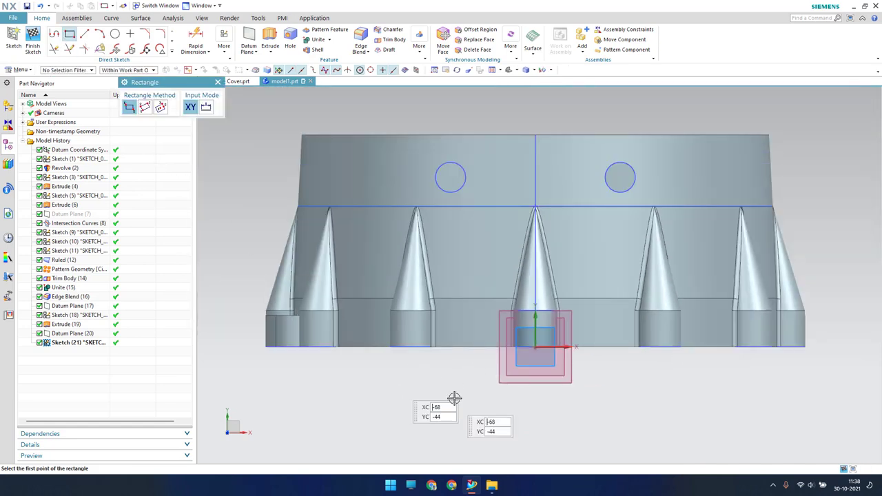
pyautogui.scroll(2, 459, 304)
pyautogui.click(459, 263)
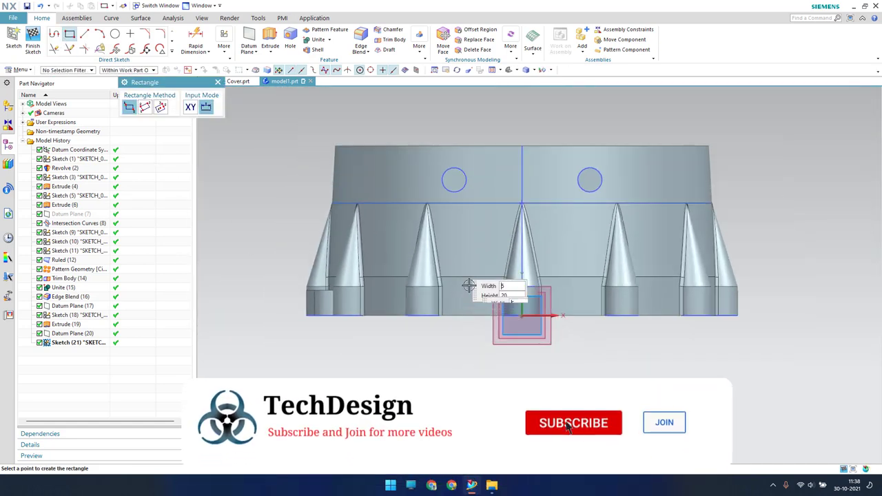
pyautogui.click(476, 352)
pyautogui.scroll(2, 468, 360)
pyautogui.scroll(2, 468, 361)
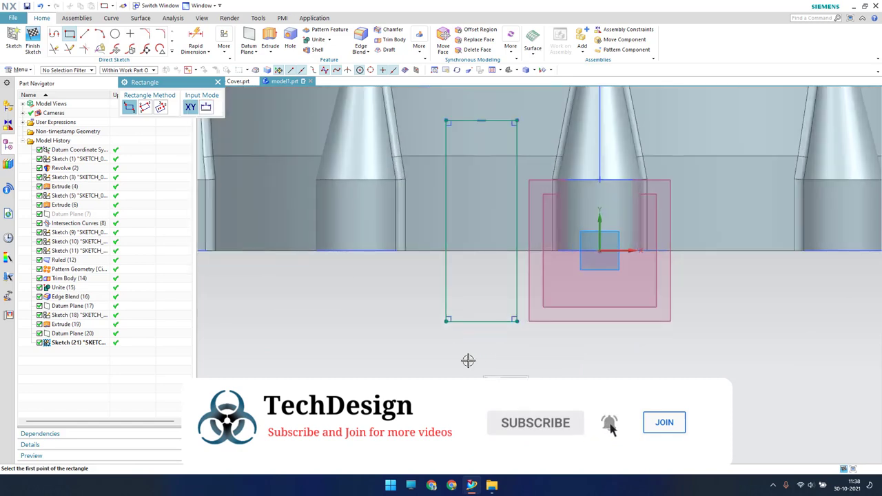
pyautogui.press('Escape')
# Step: Dimension the rectangle with a 30 mm horizontal offset from the origin and 40 mm width
pyautogui.press('d')
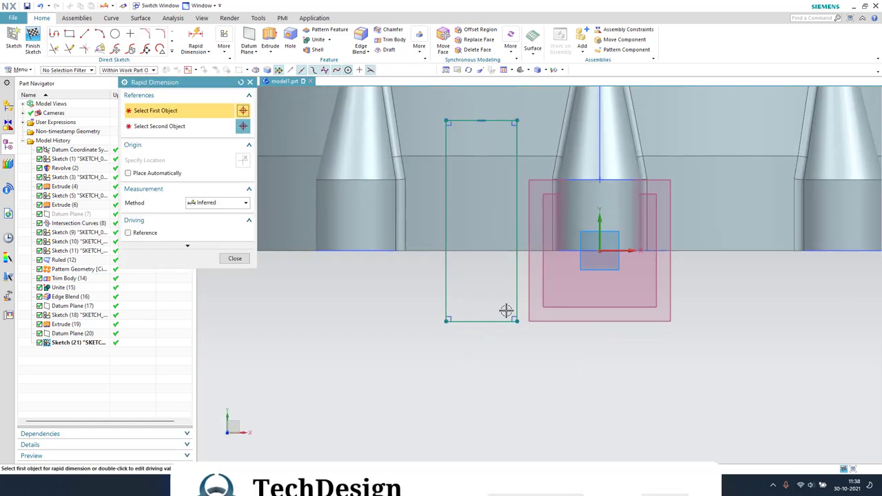
pyautogui.click(516, 299)
pyautogui.click(598, 249)
pyautogui.click(597, 249)
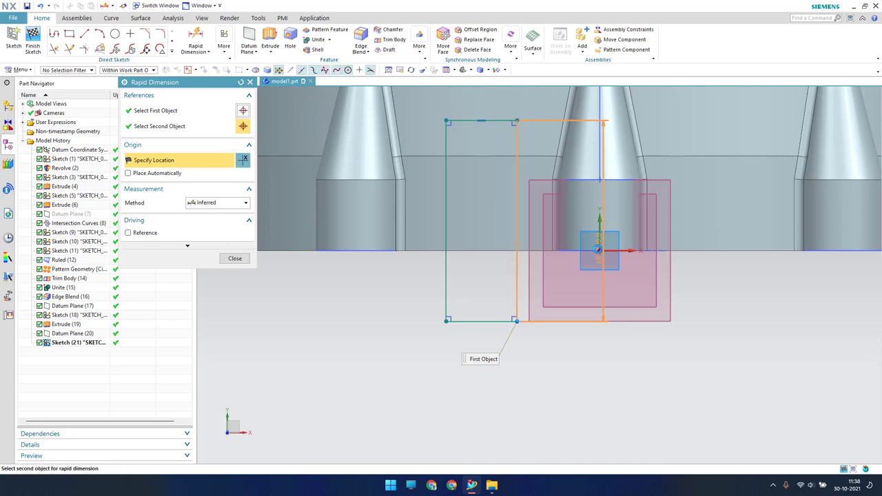
pyautogui.click(581, 383)
pyautogui.click(577, 378)
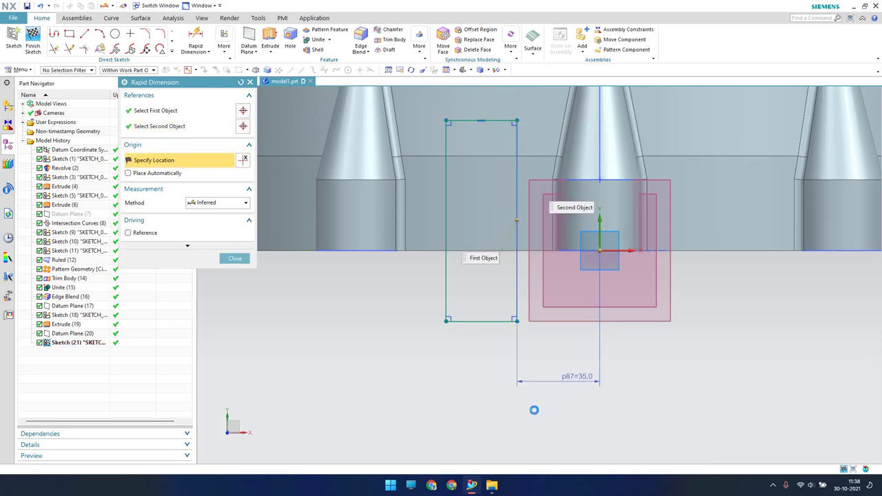
pyautogui.write('30')
pyautogui.press('Return')
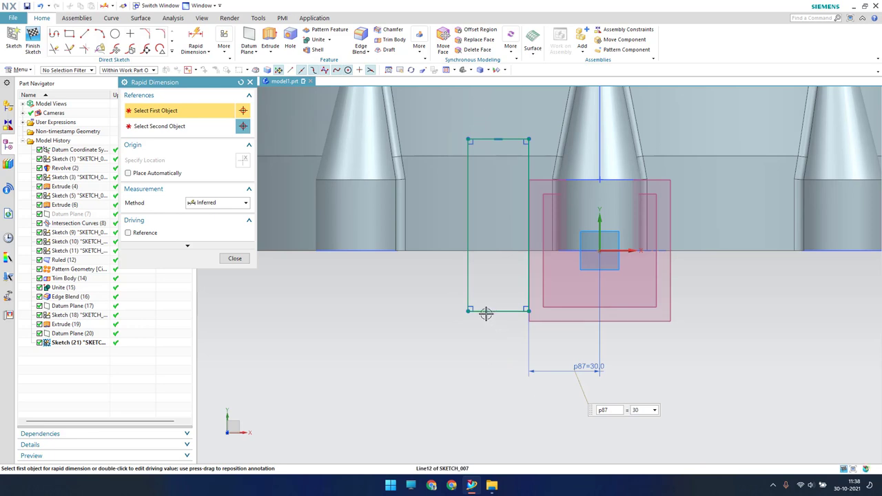
pyautogui.click(486, 313)
pyautogui.click(465, 425)
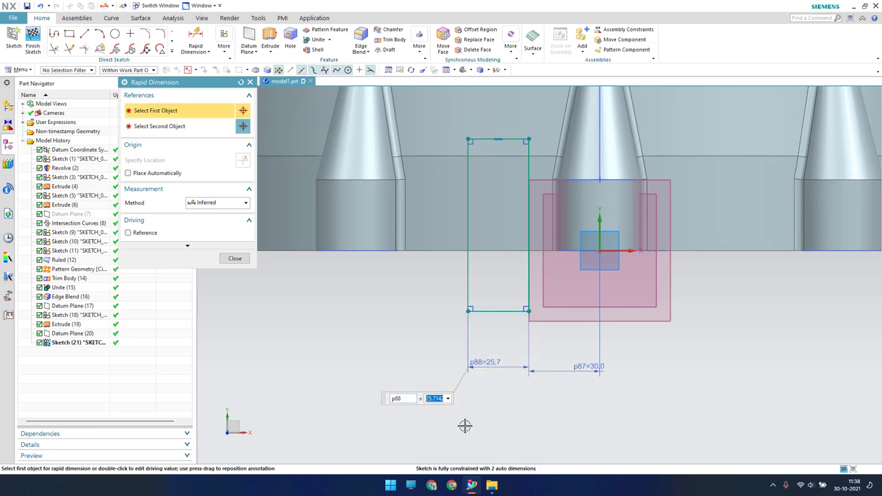
pyautogui.write('40')
pyautogui.press('Return')
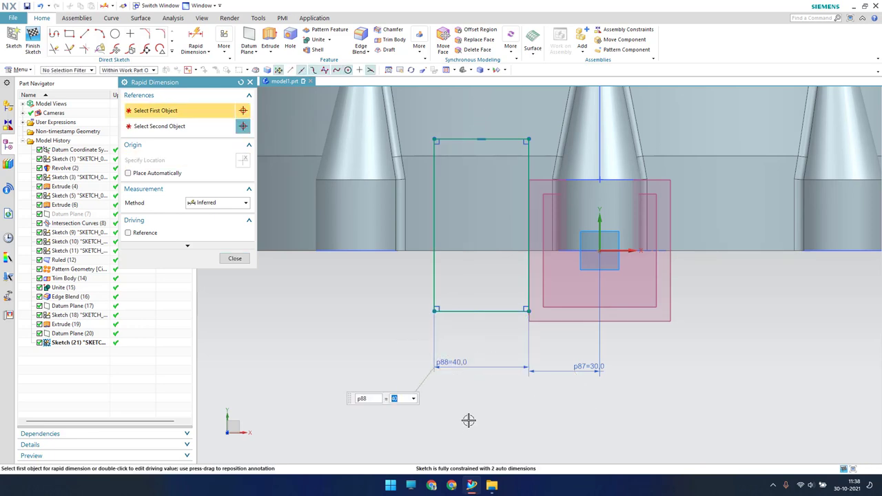
pyautogui.press('Escape')
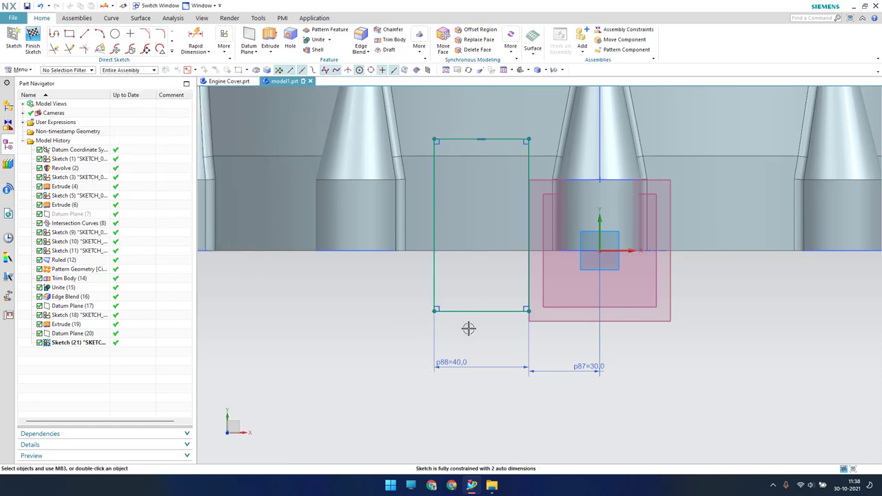
# Step: Put the rectangle's bottom-right corner on the horizontal axis and set its height to 70
pyautogui.press('c')
pyautogui.click(528, 311)
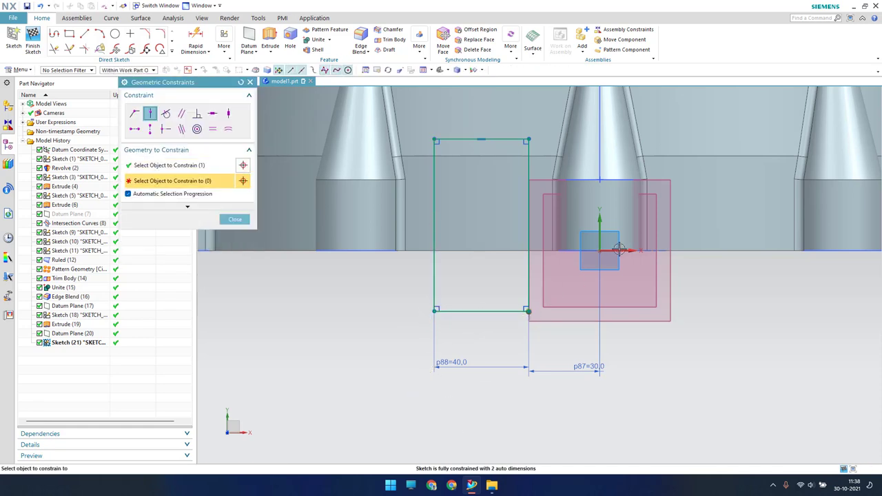
pyautogui.click(620, 246)
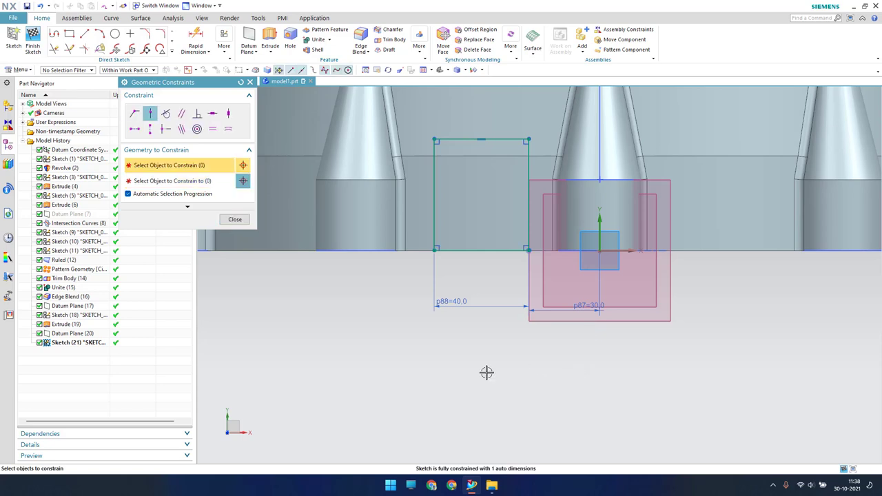
pyautogui.press('Escape')
pyautogui.press('d')
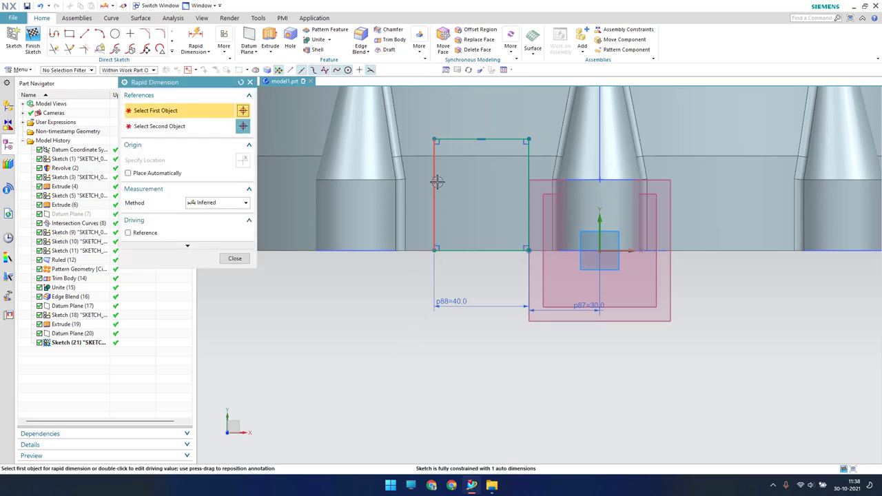
pyautogui.click(437, 181)
pyautogui.click(310, 315)
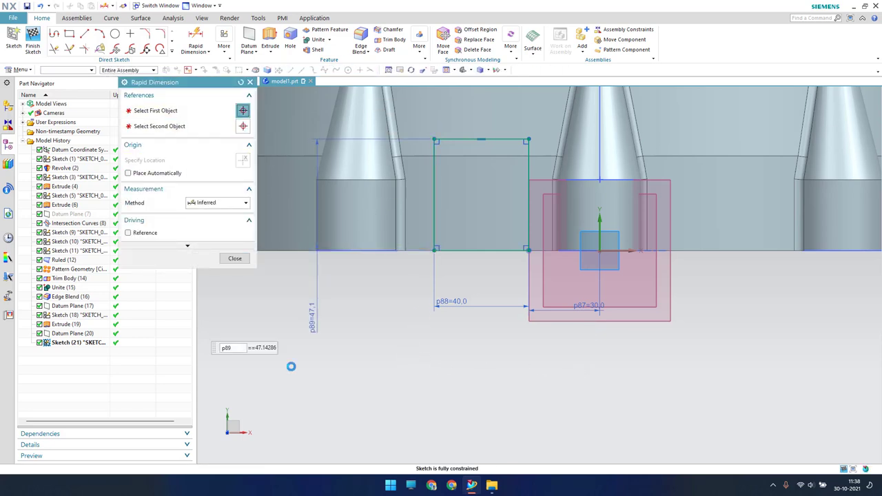
pyautogui.press('Return')
pyautogui.press('Escape')
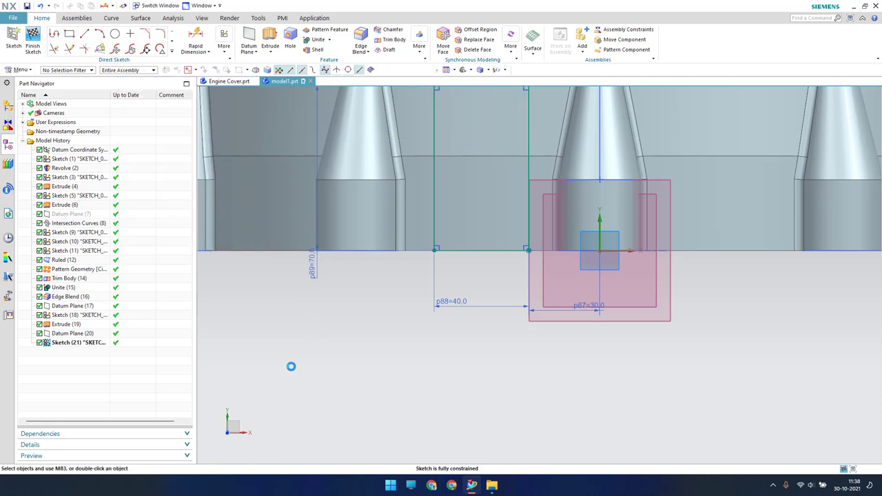
# Step: Add a circle centred on the top-edge midpoint through the rectangle's corner, then finish the sketch
pyautogui.scroll(2, 316, 370)
pyautogui.scroll(-5, 316, 370)
pyautogui.scroll(4, 364, 282)
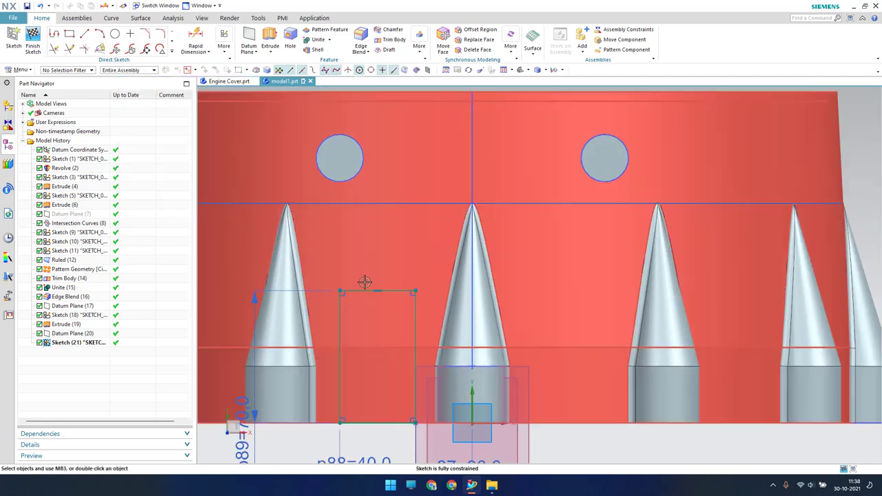
pyautogui.scroll(4, 294, 197)
pyautogui.click(115, 34)
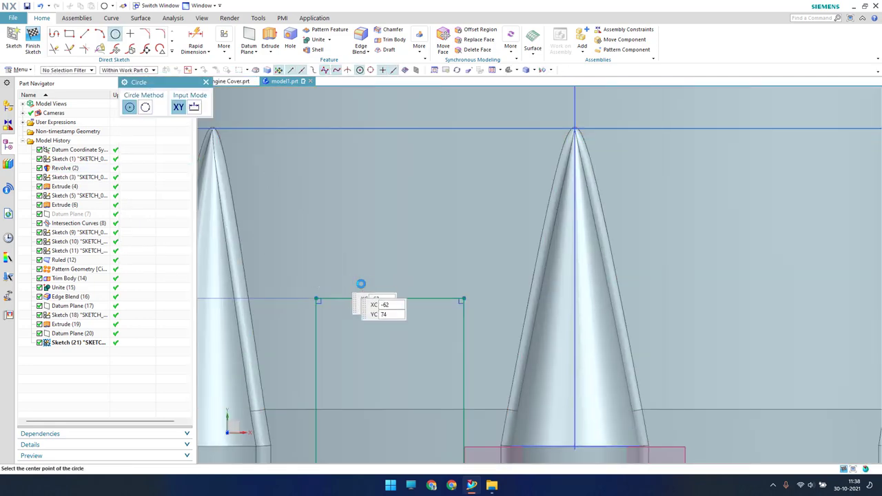
pyautogui.click(390, 299)
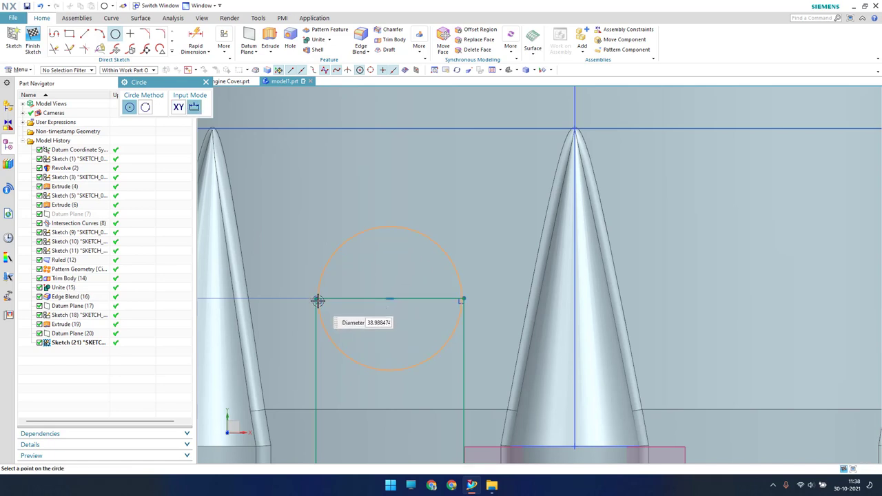
pyautogui.click(317, 300)
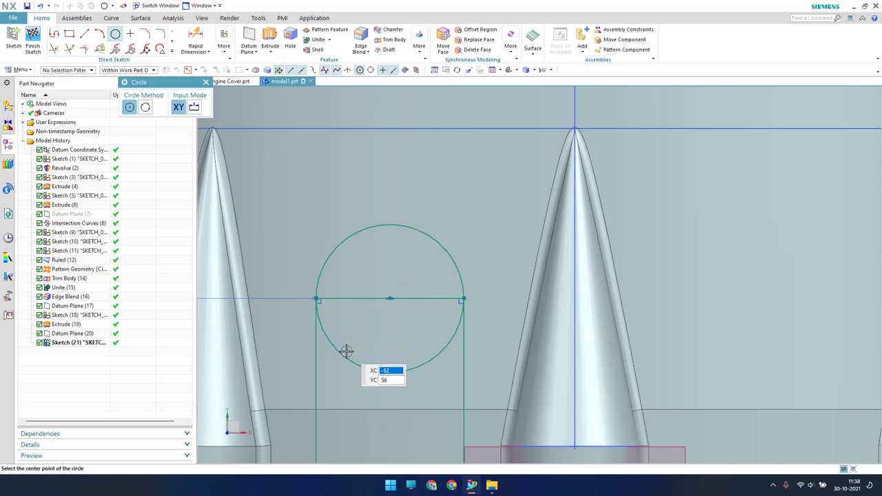
pyautogui.click(33, 37)
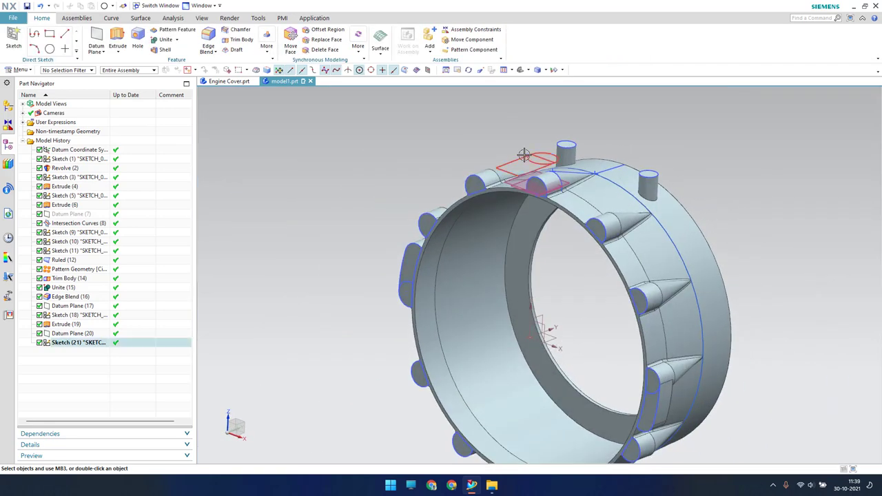
pyautogui.scroll(5, 517, 160)
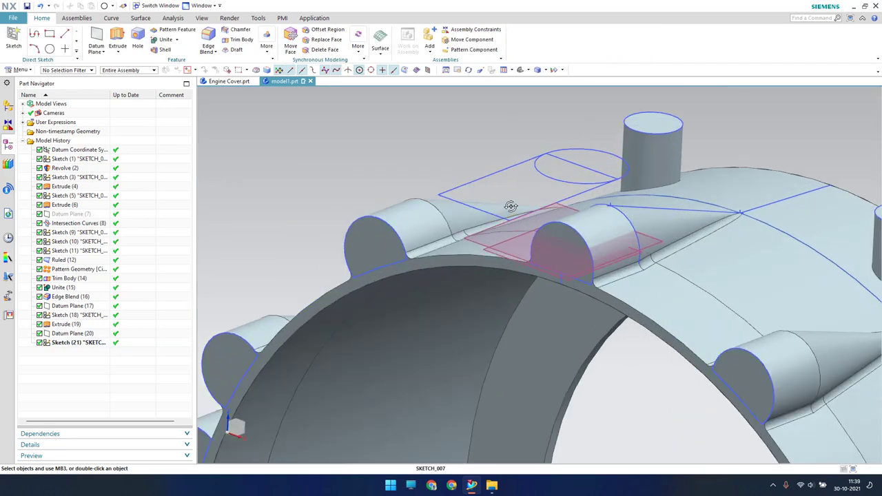
pyautogui.moveTo(511, 206); pyautogui.dragTo(525, 222, button='middle')
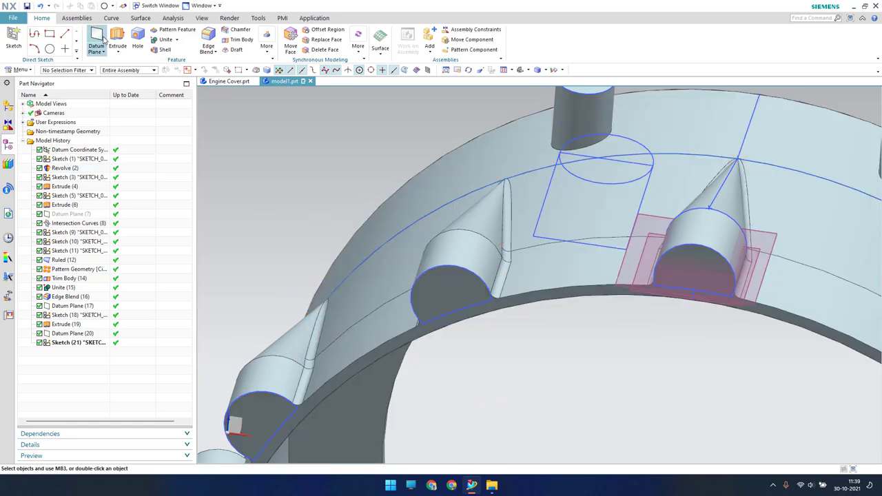
pyautogui.click(116, 41)
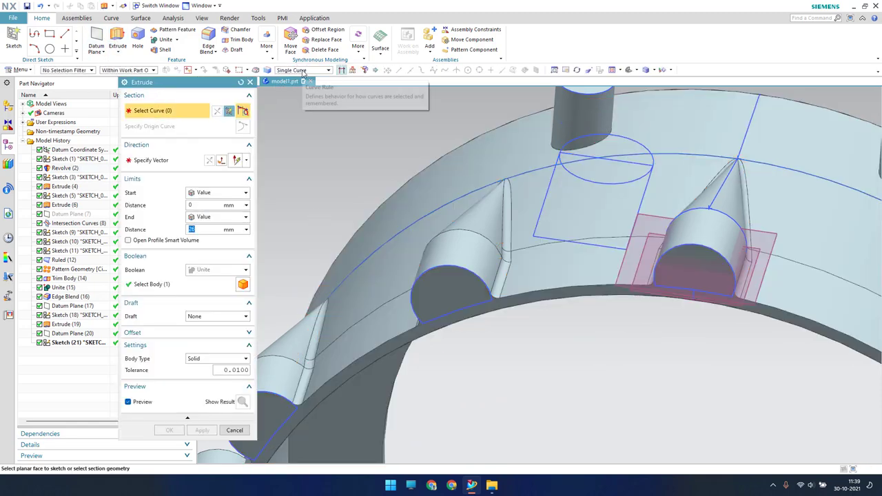
# Step: Extrude the arc-and-lines pad profile downward Until Next, uniting it with the ring
pyautogui.scroll(2, 570, 169)
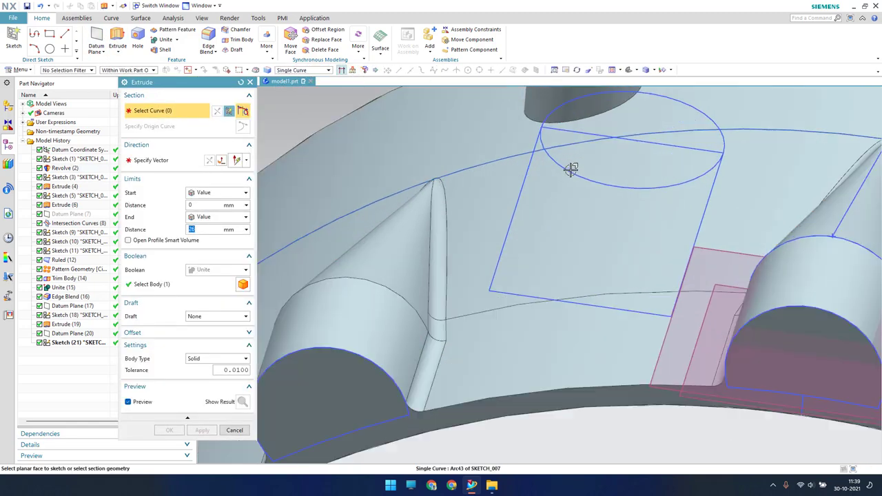
pyautogui.click(574, 100)
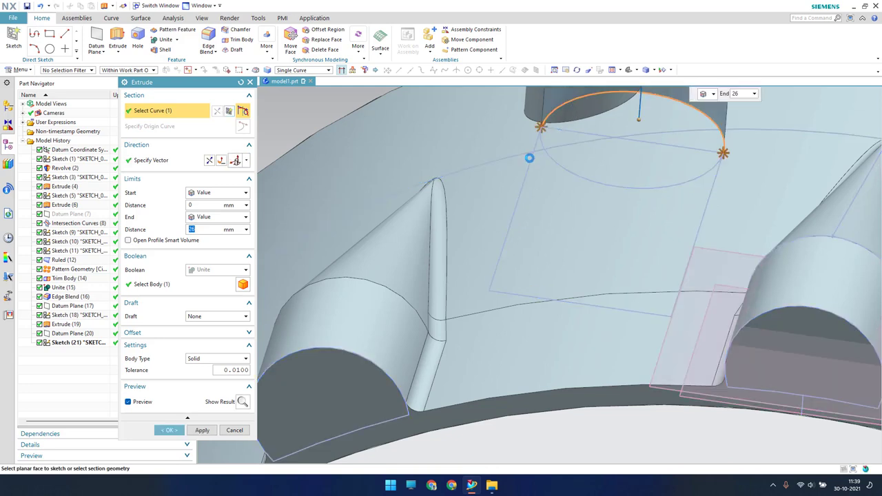
pyautogui.click(526, 170)
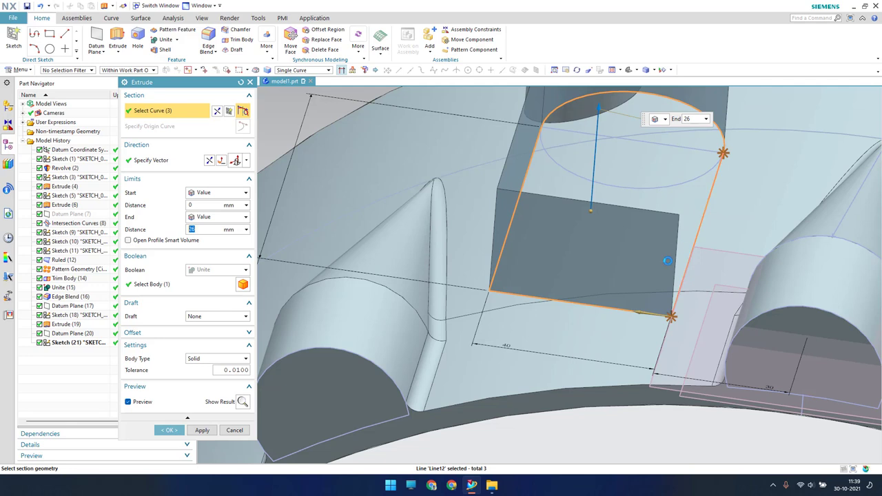
pyautogui.click(667, 261)
pyautogui.moveTo(667, 260); pyautogui.dragTo(615, 143, button='middle')
pyautogui.doubleClick(626, 140)
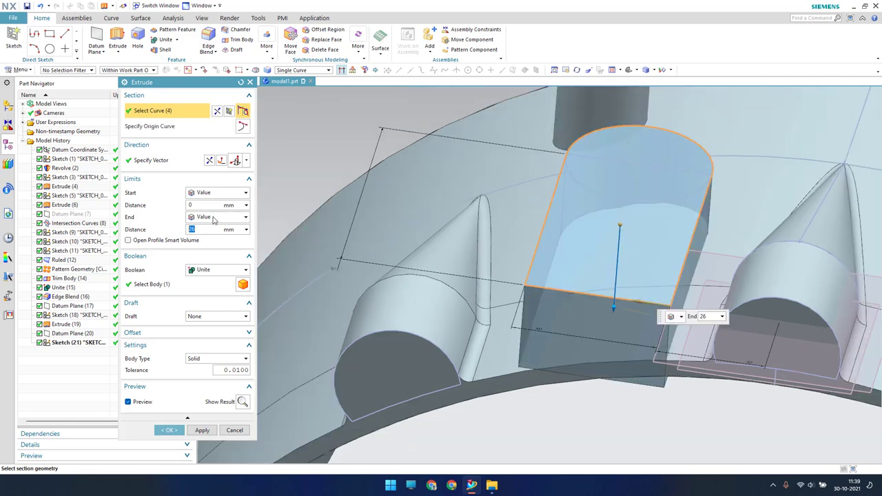
pyautogui.click(198, 218)
pyautogui.click(200, 255)
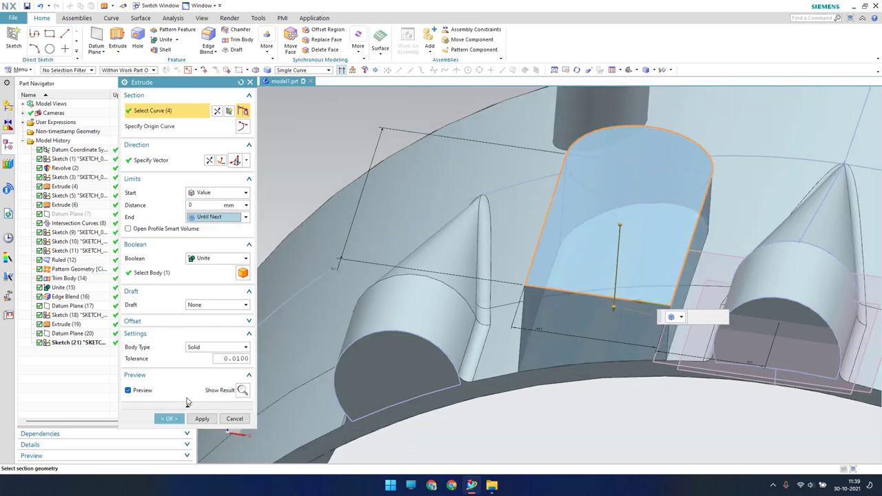
pyautogui.click(172, 419)
pyautogui.moveTo(482, 290)
pyautogui.mouseDown(button='middle')
pyautogui.moveTo(585, 264)
pyautogui.moveTo(566, 283)
pyautogui.mouseUp(button='middle')
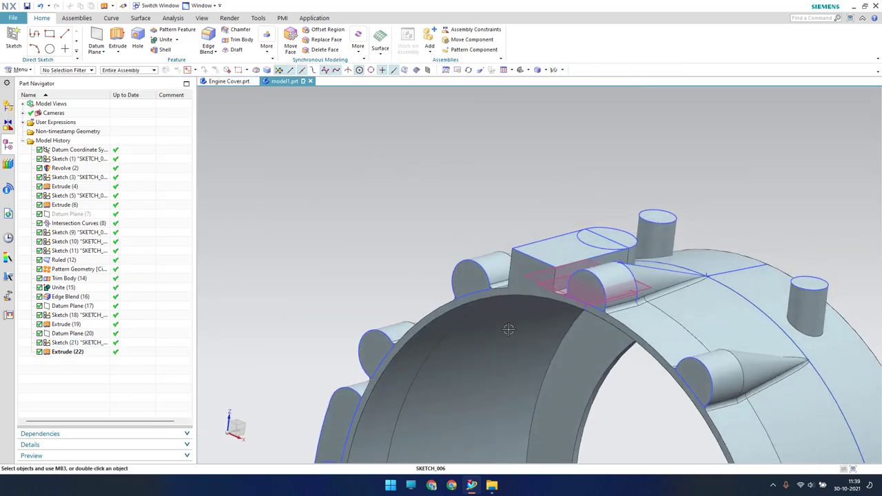
pyautogui.moveTo(534, 227)
pyautogui.mouseDown(button='middle')
pyautogui.moveTo(413, 138)
pyautogui.moveTo(557, 248)
pyautogui.moveTo(674, 215)
pyautogui.mouseUp(button='middle')
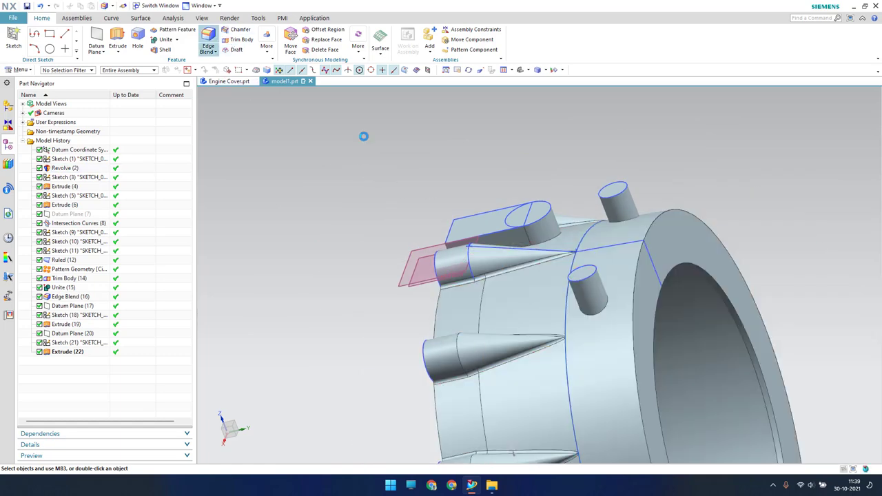
# Step: Round the ring's outer rim edge with a 15 mm edge blend
pyautogui.click(658, 216)
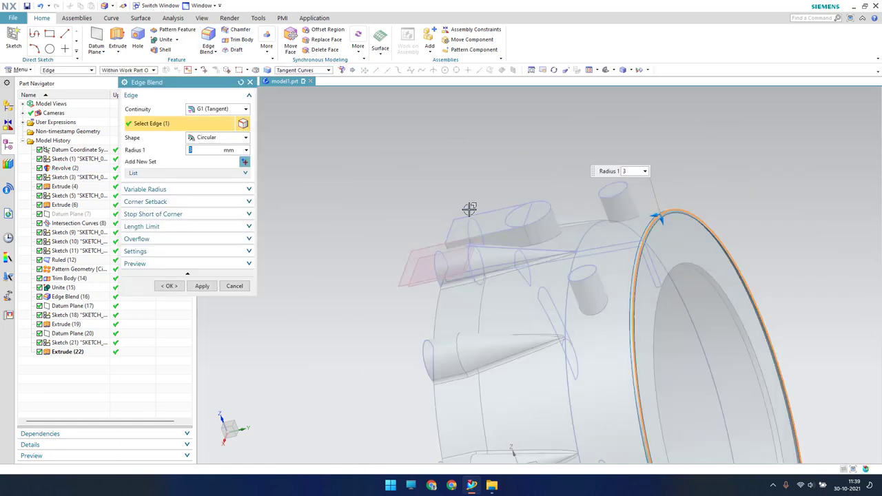
pyautogui.write('15')
pyautogui.press('Return')
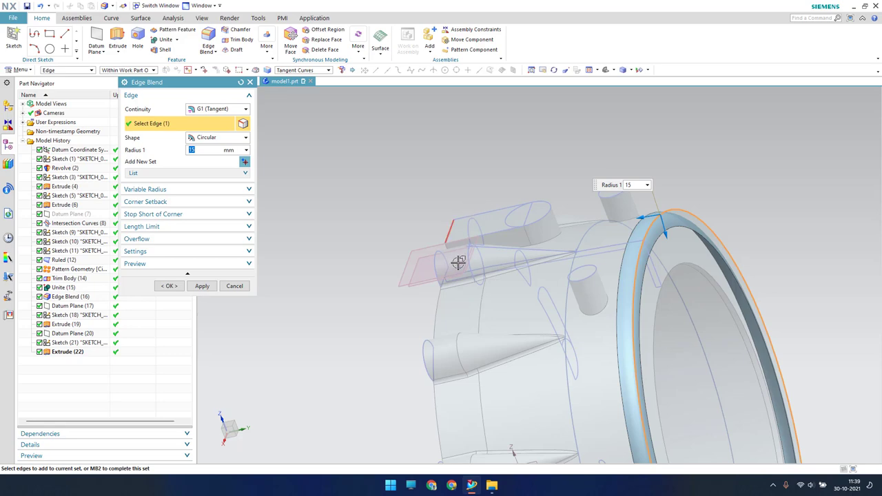
pyautogui.click(201, 286)
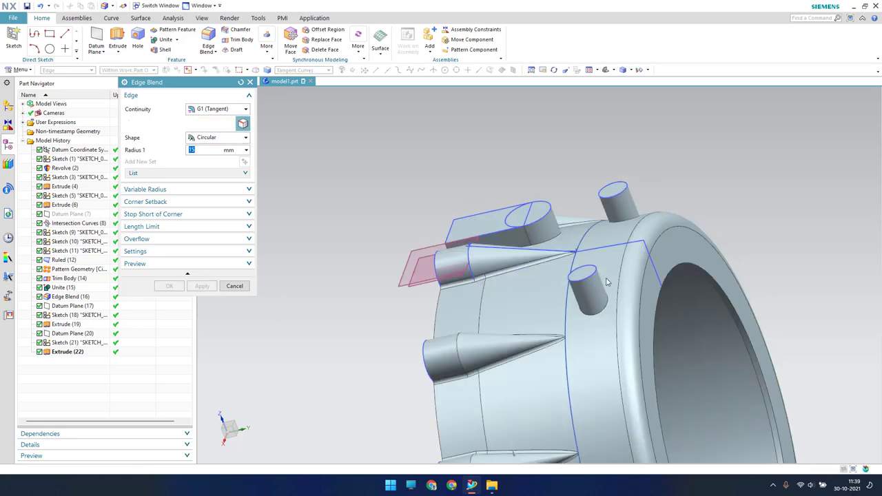
# Step: Round the ring's inner rim edge with an 8 mm edge blend
pyautogui.moveTo(607, 276); pyautogui.dragTo(656, 240, button='middle')
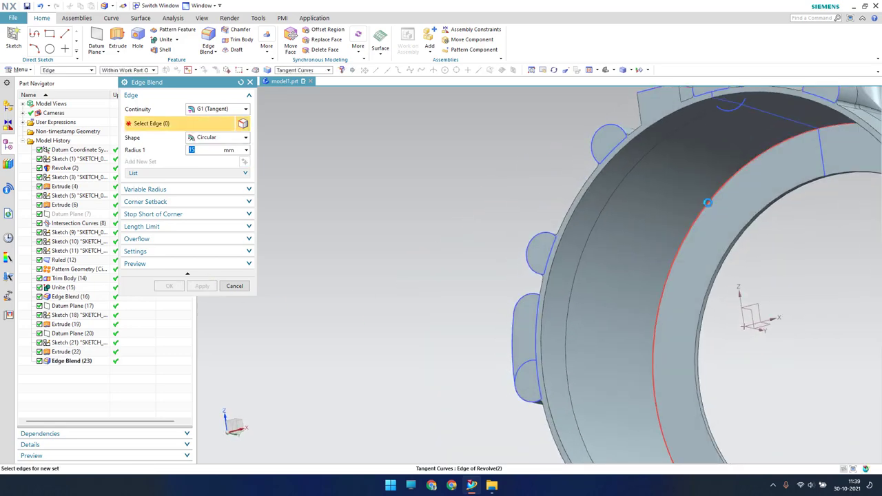
pyautogui.click(707, 202)
pyautogui.write('8')
pyautogui.press('Return')
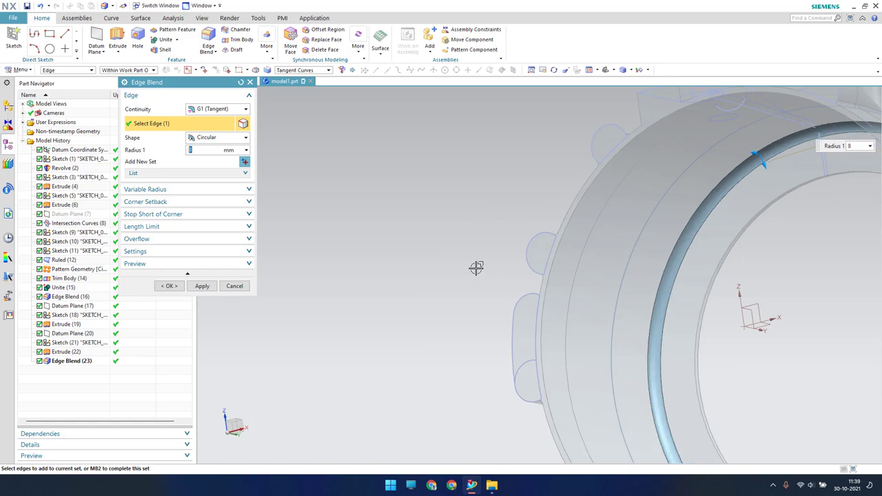
pyautogui.click(170, 285)
pyautogui.moveTo(413, 283)
pyautogui.mouseDown(button='middle')
pyautogui.moveTo(345, 266)
pyautogui.moveTo(322, 284)
pyautogui.mouseUp(button='middle')
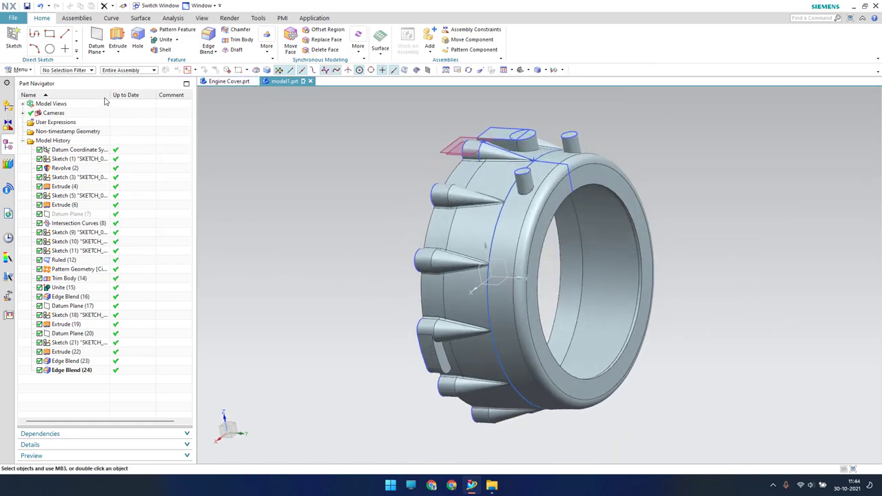
# Step: Start a new sketch on the ring's front face
pyautogui.click(14, 37)
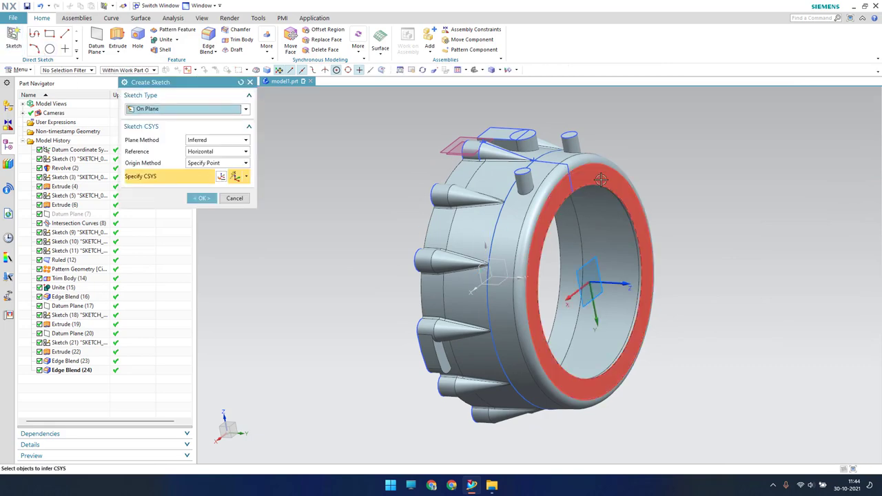
pyautogui.click(633, 206)
pyautogui.middleClick(716, 237)
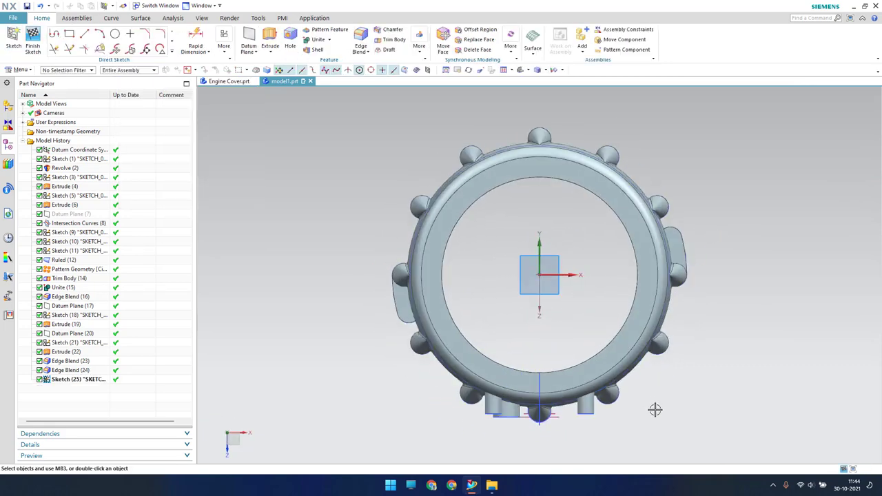
pyautogui.scroll(-5, 702, 300)
pyautogui.scroll(4, 403, 156)
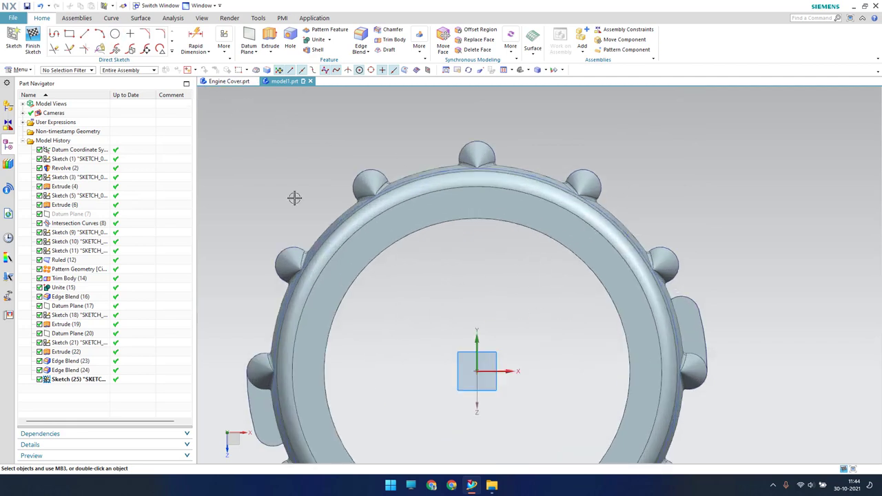
# Step: Draw a circle above the rim and two lines from its edges down into the ring
pyautogui.click(115, 34)
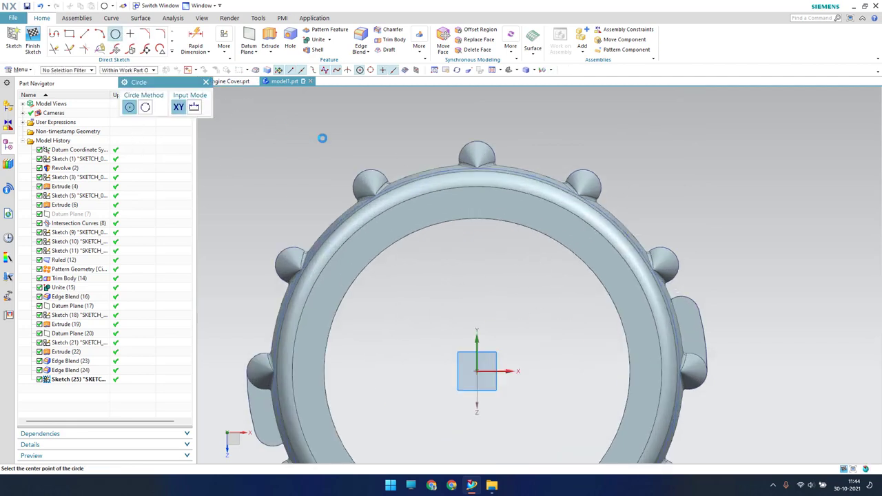
pyautogui.click(656, 158)
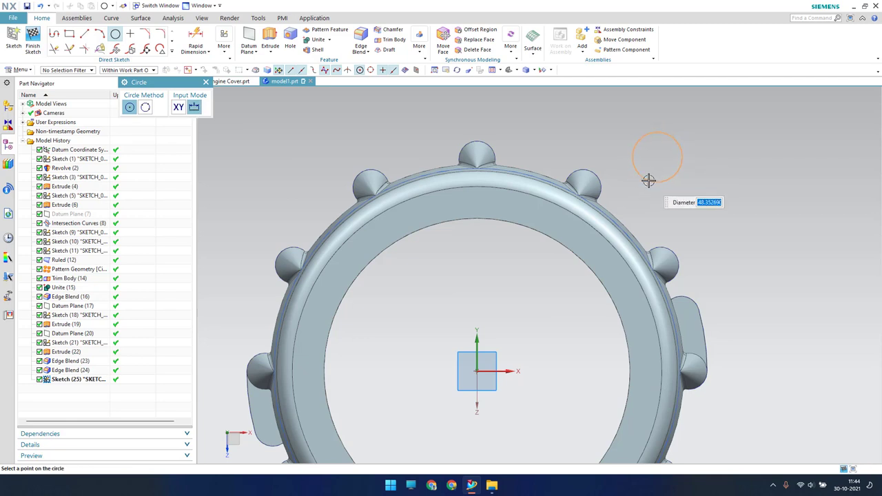
pyautogui.click(650, 181)
pyautogui.click(84, 34)
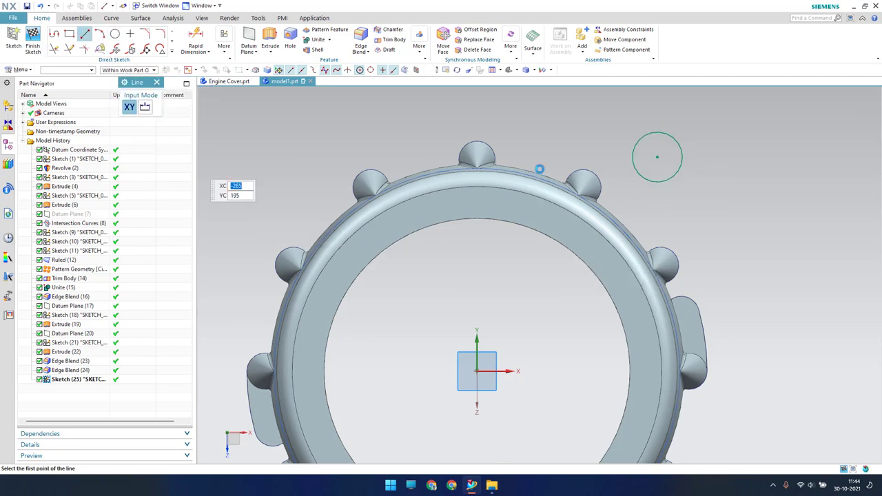
pyautogui.click(633, 156)
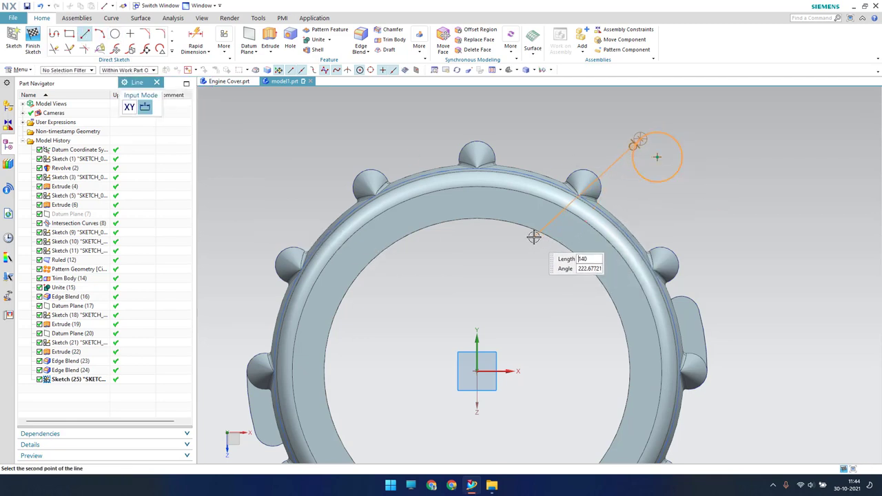
pyautogui.click(507, 229)
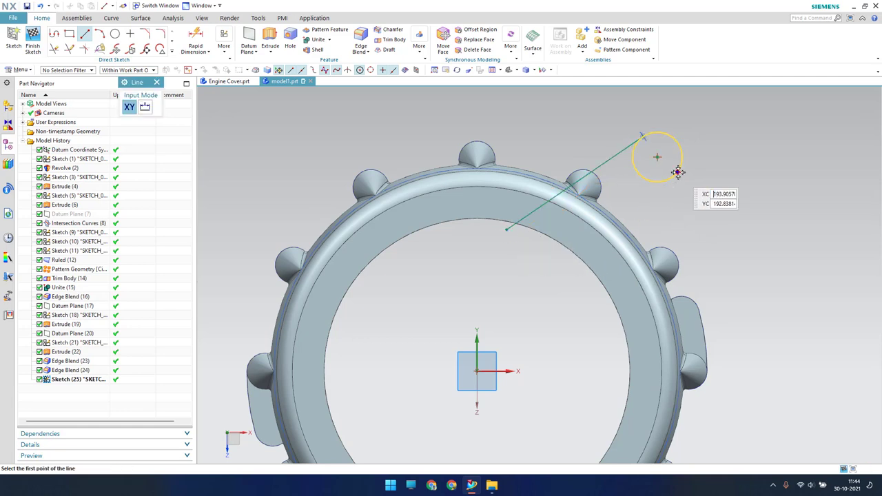
pyautogui.click(674, 170)
pyautogui.click(616, 285)
pyautogui.press('Escape')
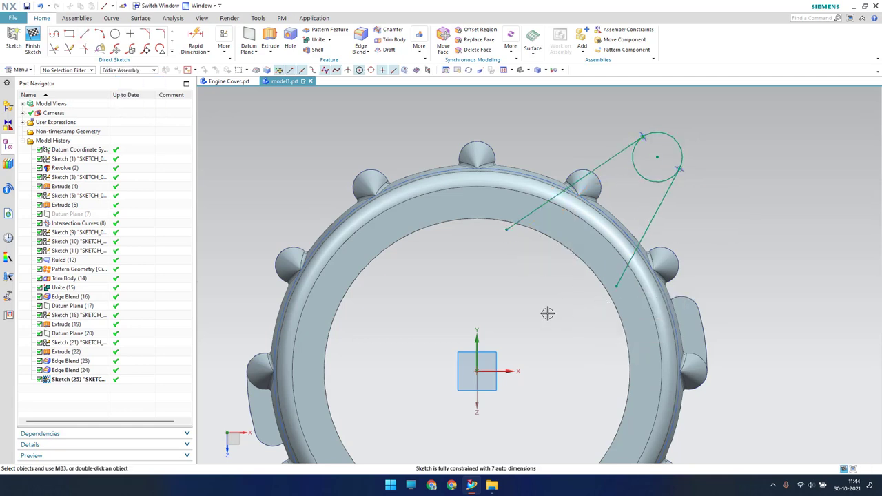
pyautogui.scroll(3, 545, 254)
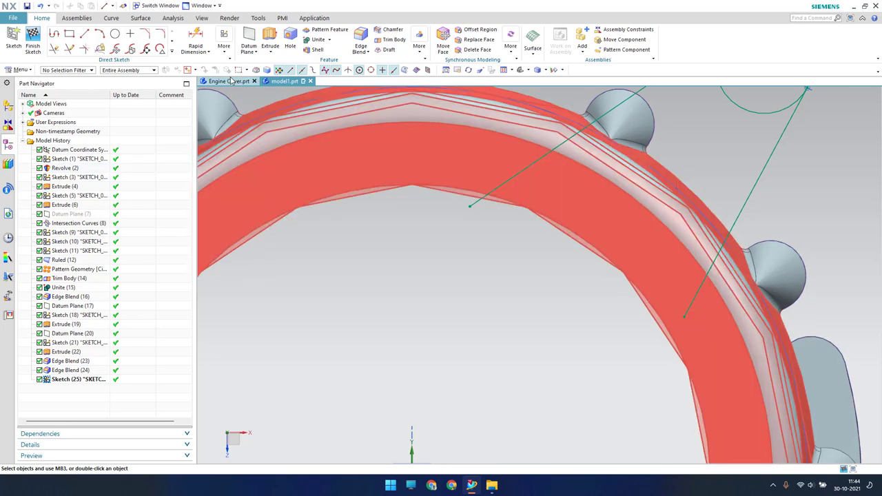
# Step: Project the blended ring rim edge into the sketch with Project Curve
pyautogui.click(172, 52)
pyautogui.click(101, 124)
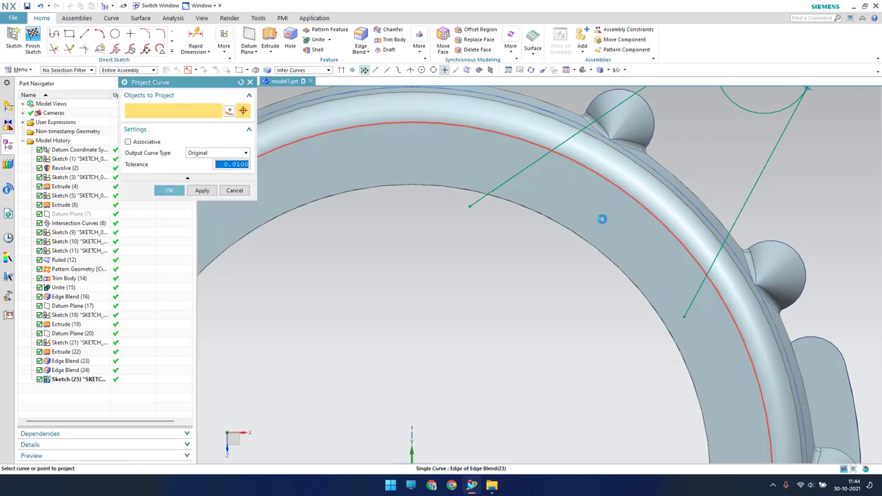
pyautogui.click(602, 219)
pyautogui.middleClick(601, 219)
pyautogui.scroll(-5, 614, 284)
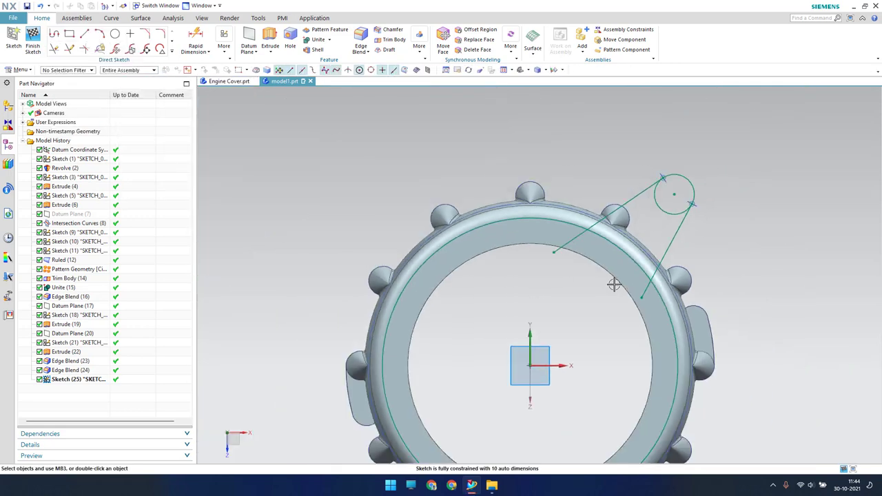
pyautogui.scroll(2, 569, 318)
# Step: Add a diameter dimension to the projected ring curve and make its centre coincide with the origin
pyautogui.press('d')
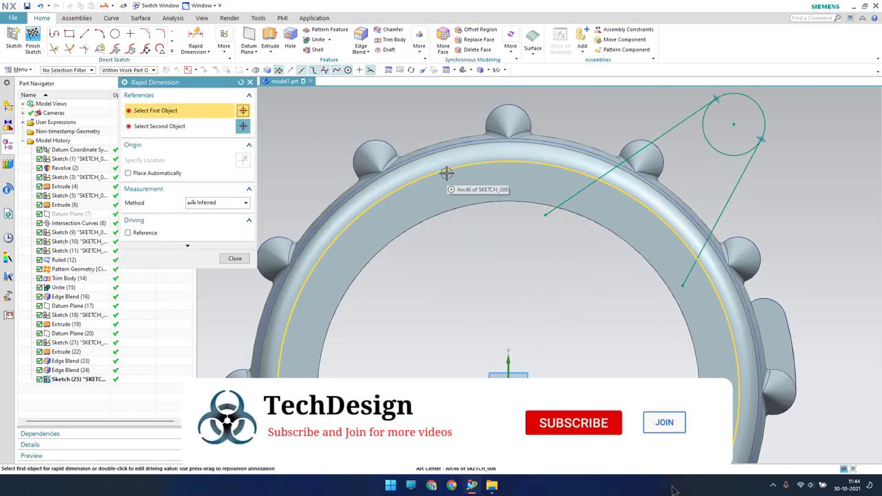
pyautogui.click(441, 170)
pyautogui.click(410, 109)
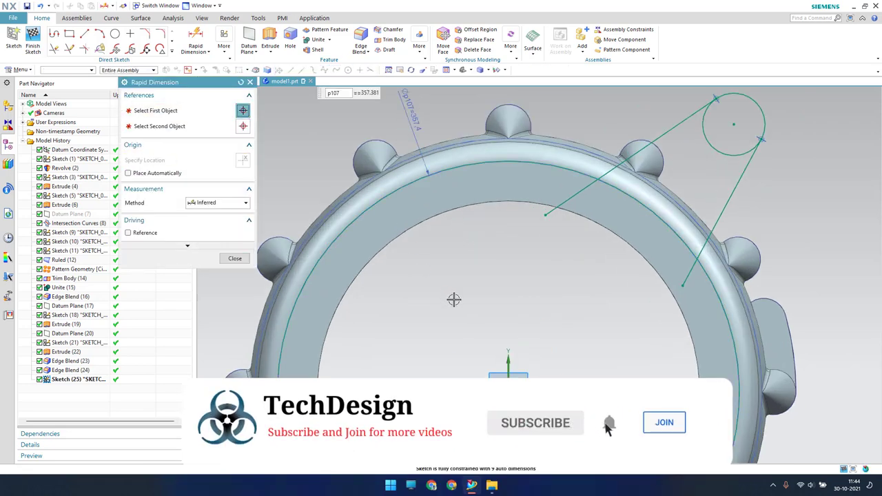
pyautogui.middleClick(453, 299)
pyautogui.press('c')
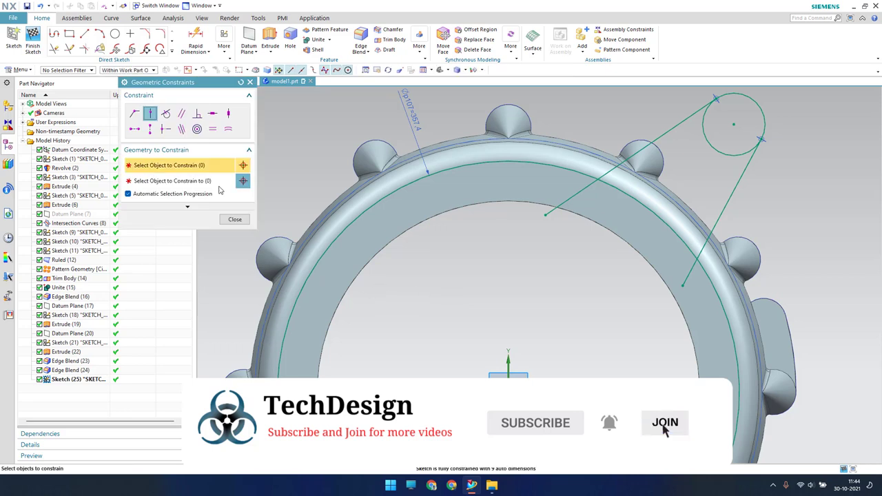
pyautogui.click(400, 190)
pyautogui.click(508, 391)
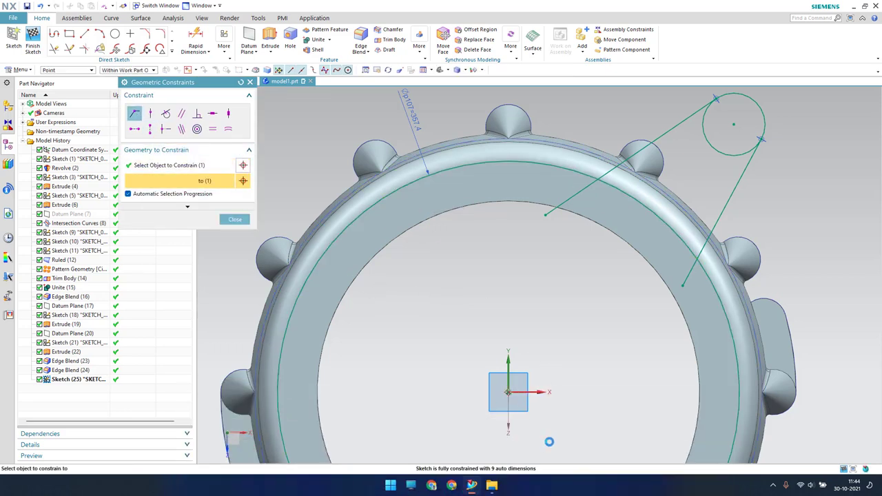
pyautogui.middleClick(555, 424)
# Step: Constrain both sketch lines' endpoints onto the projected ring curve with point-on-curve
pyautogui.keyDown('shift'); pyautogui.moveTo(553, 300); pyautogui.dragTo(478, 289, button='middle'); pyautogui.keyUp('shift')
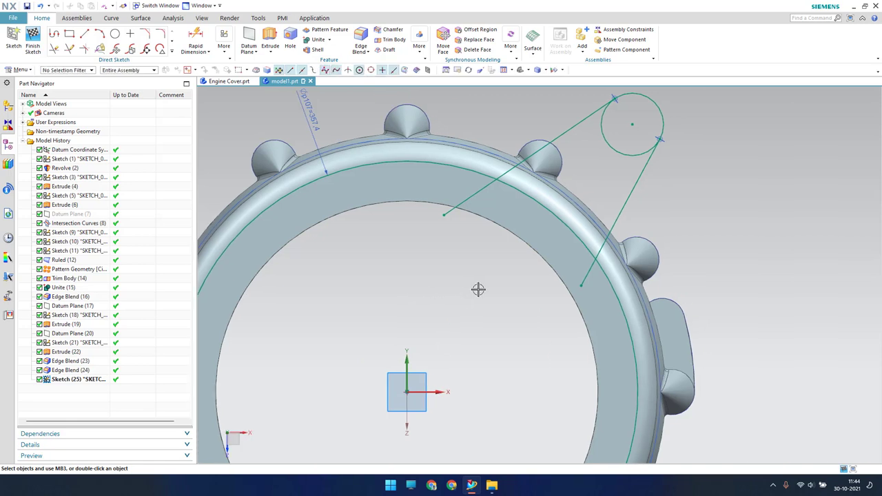
pyautogui.scroll(2, 552, 313)
pyautogui.scroll(2, 593, 272)
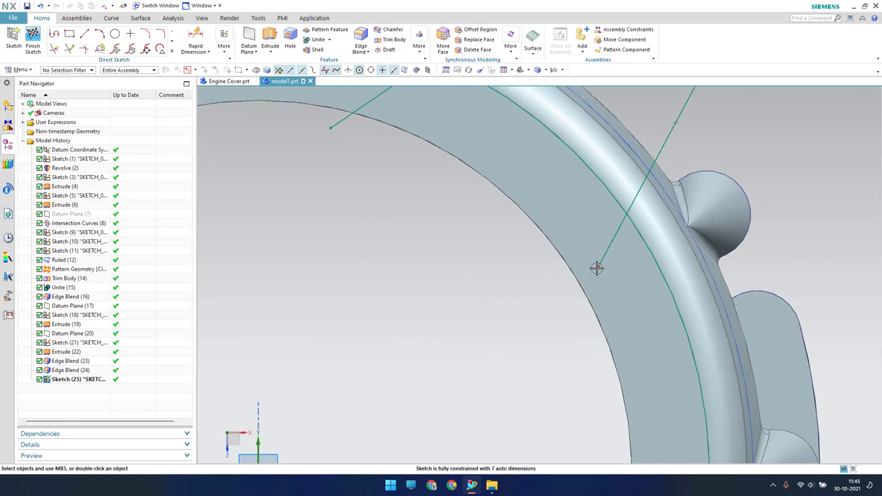
pyautogui.scroll(-1, 496, 317)
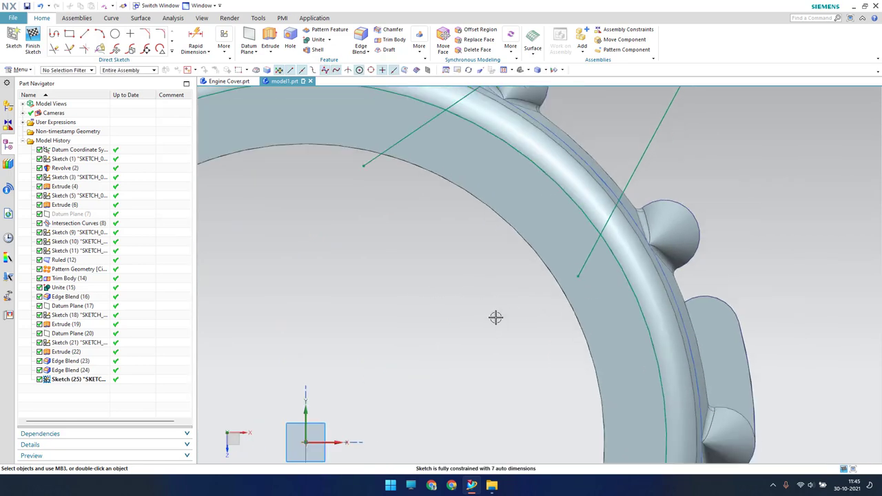
pyautogui.press('c')
pyautogui.click(153, 116)
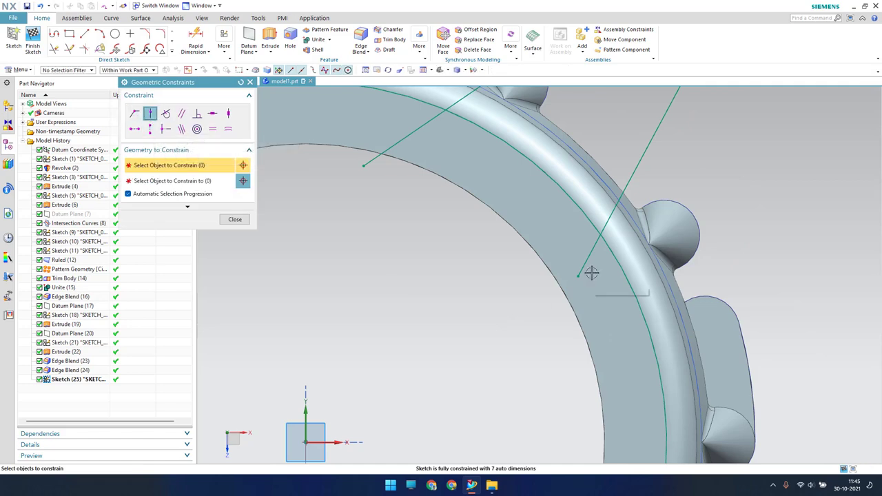
pyautogui.click(613, 282)
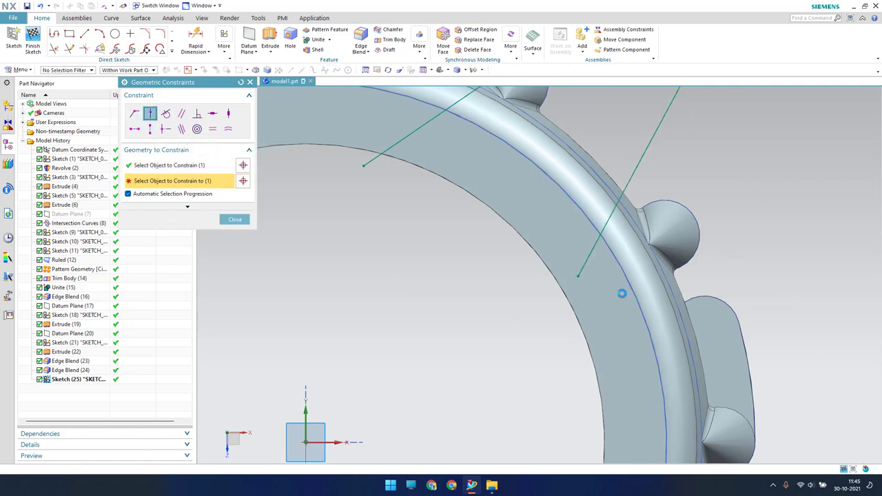
pyautogui.click(622, 293)
pyautogui.scroll(-1, 446, 179)
pyautogui.click(445, 175)
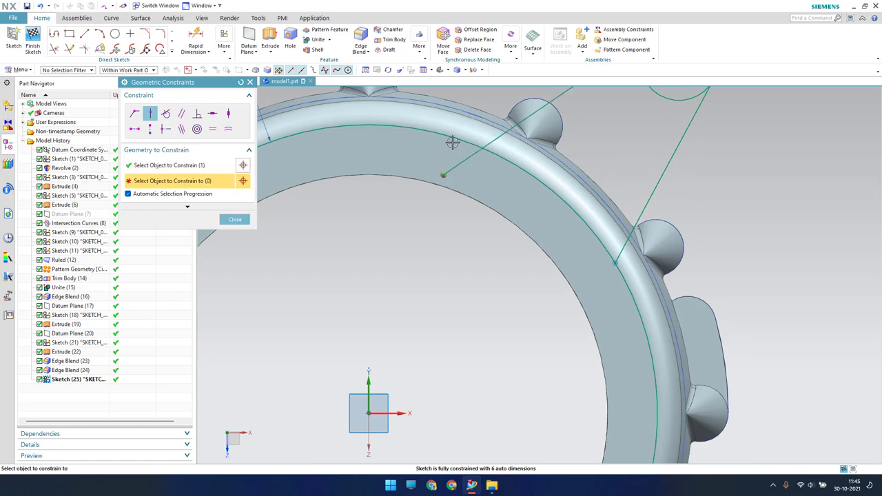
pyautogui.click(453, 137)
pyautogui.click(235, 219)
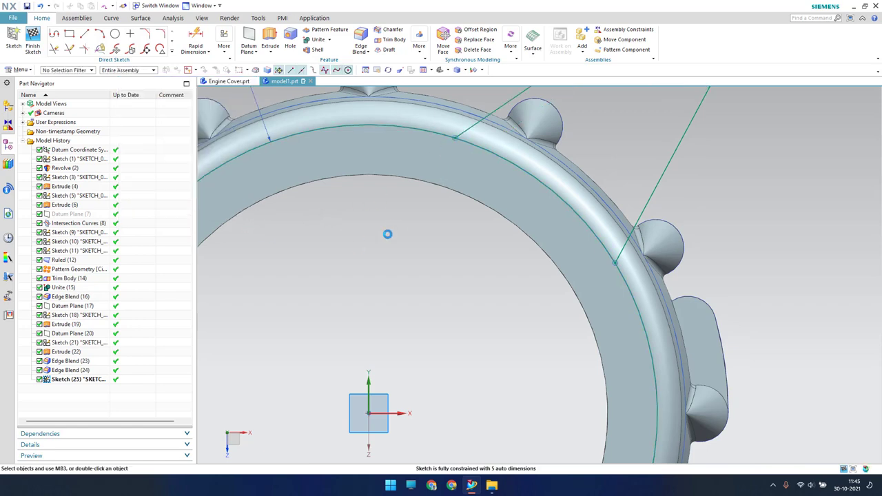
# Step: Position the small circle 170 mm horizontally and 180 mm vertically from the origin
pyautogui.moveTo(386, 234); pyautogui.dragTo(427, 274, button='middle')
pyautogui.scroll(2, 426, 274)
pyautogui.scroll(2, 441, 265)
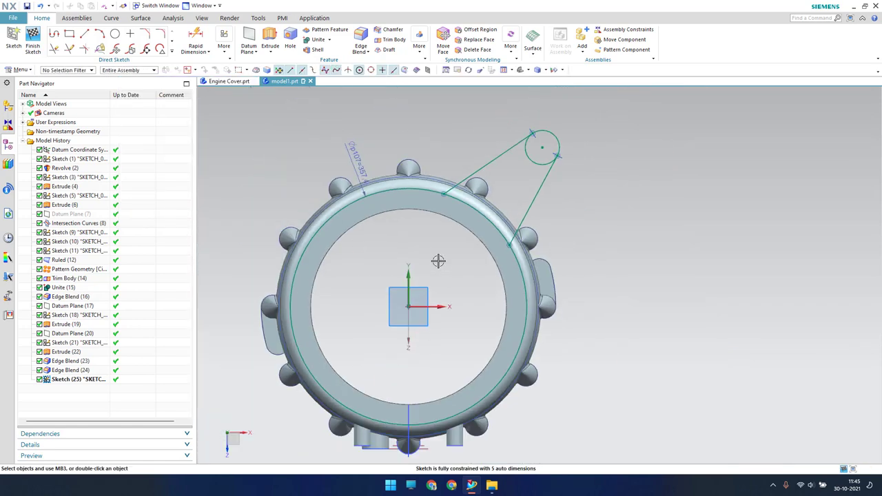
pyautogui.press('d')
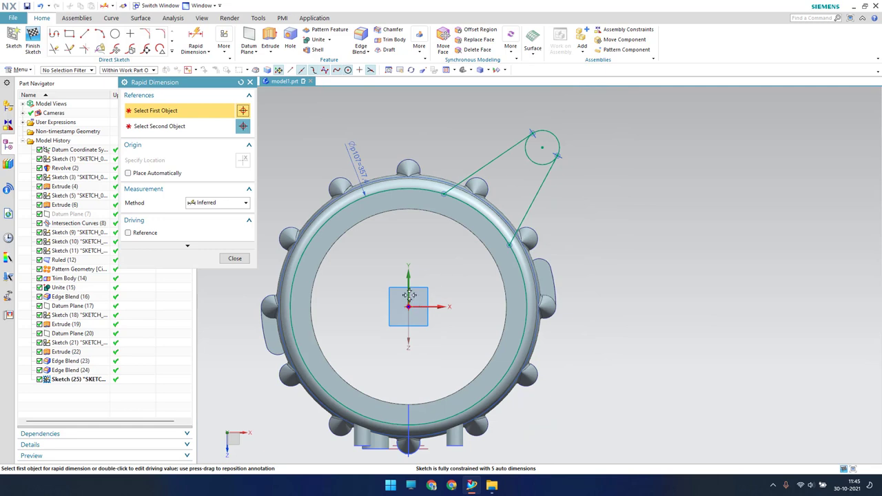
pyautogui.click(410, 291)
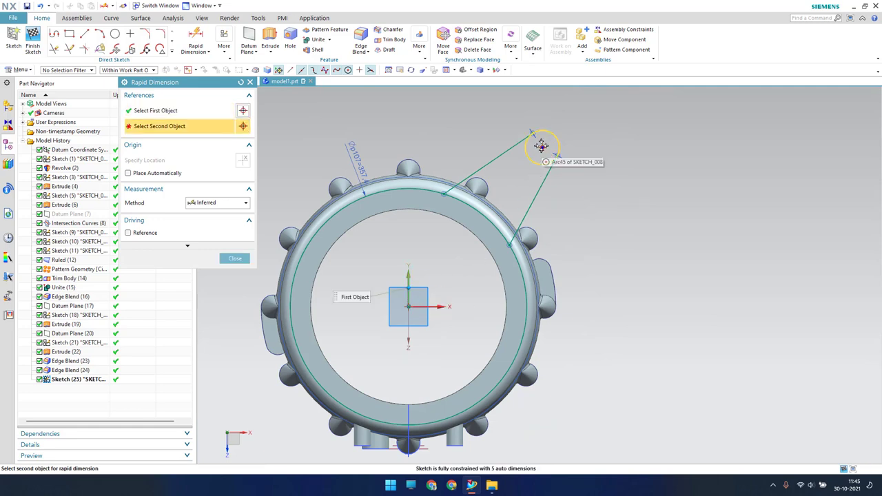
pyautogui.click(541, 146)
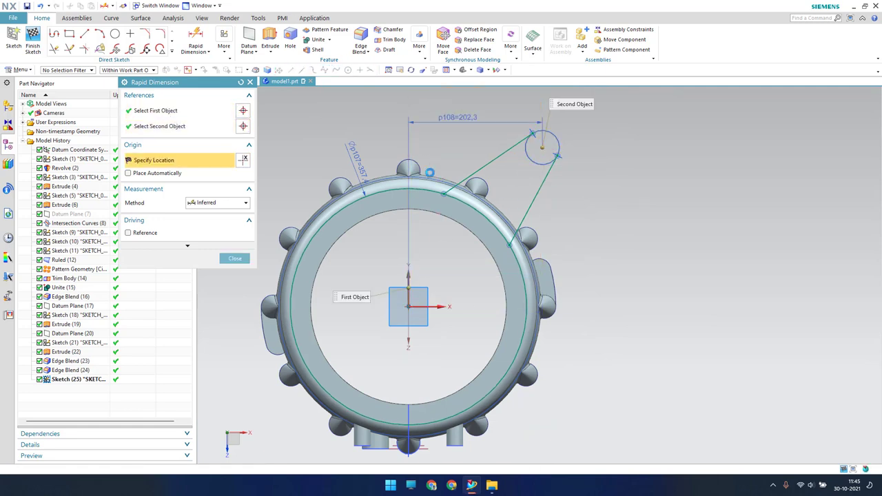
pyautogui.click(429, 173)
pyautogui.write('170')
pyautogui.press('Return')
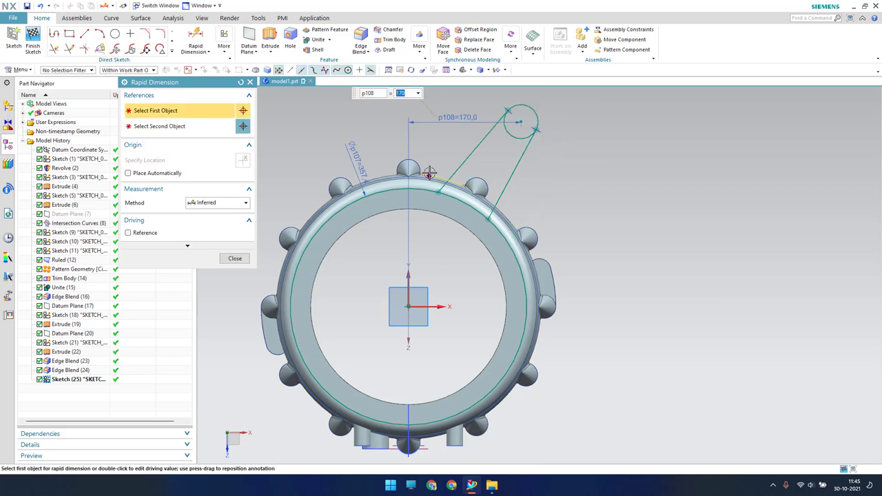
pyautogui.click(520, 122)
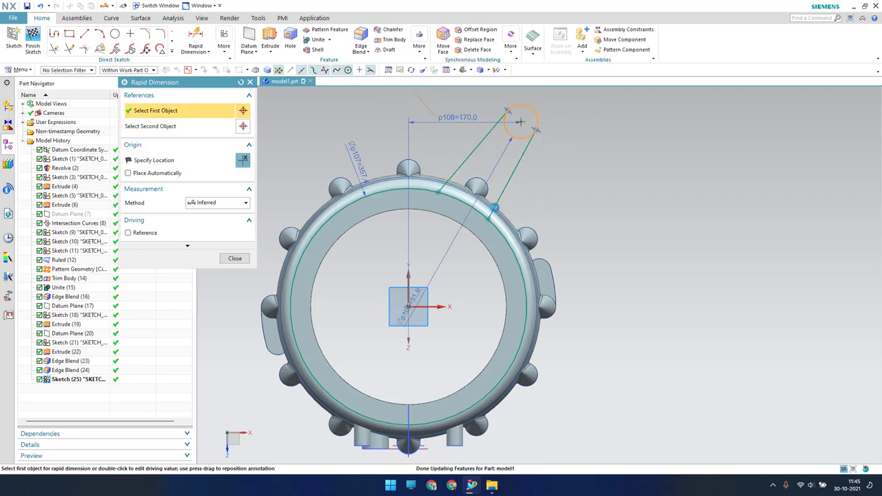
pyautogui.click(409, 306)
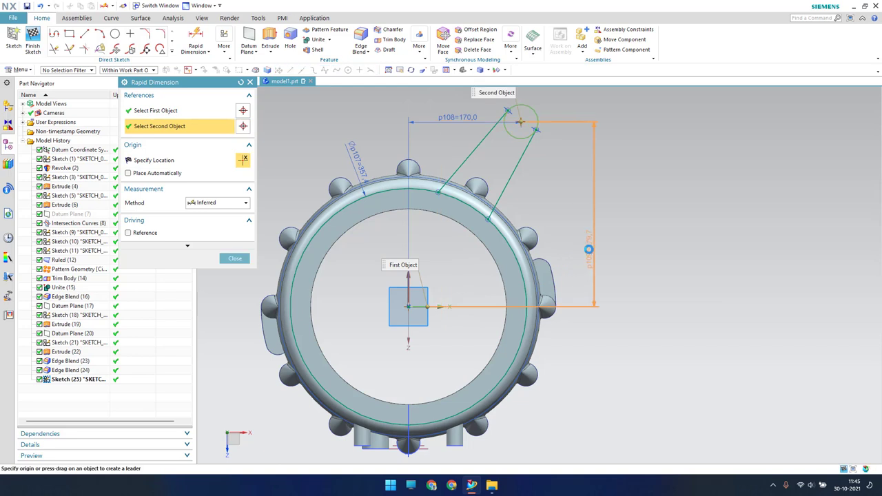
pyautogui.click(593, 269)
pyautogui.write('180')
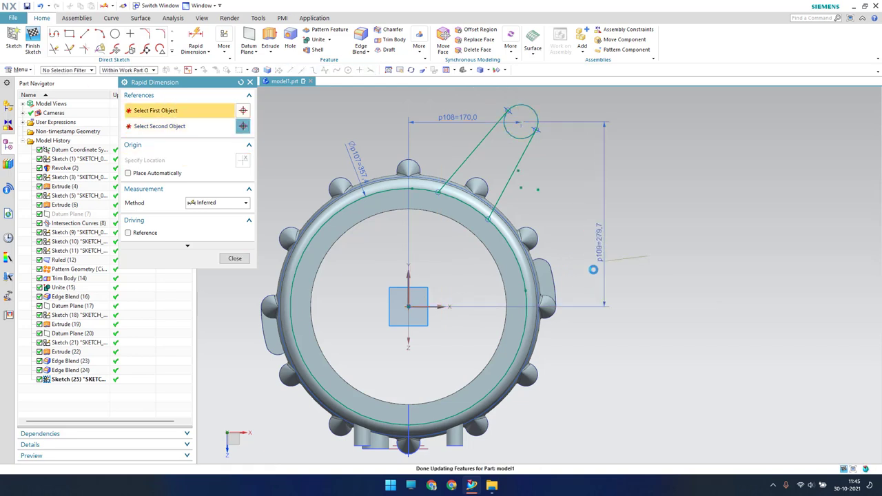
pyautogui.press('Return')
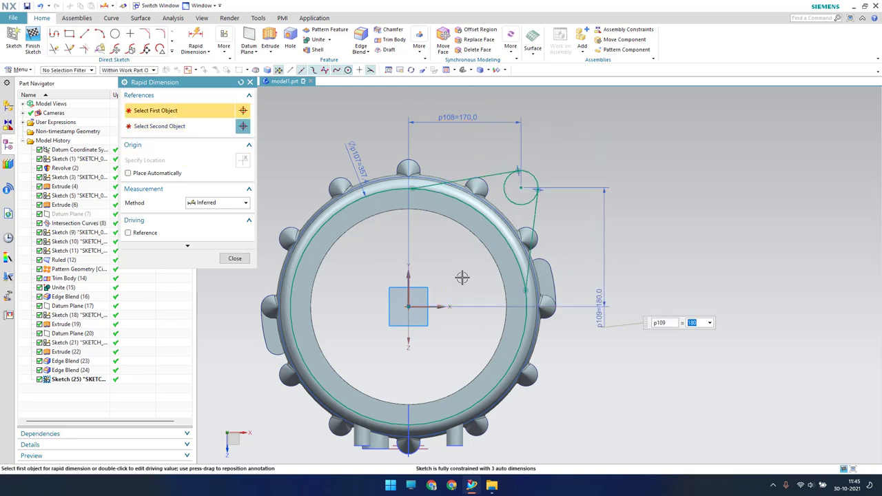
# Step: Set the small circle's diameter to 50
pyautogui.click(536, 177)
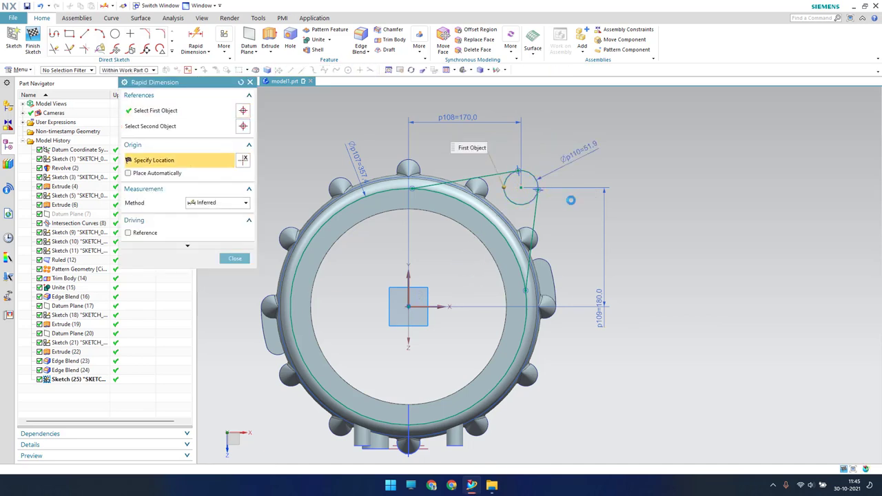
pyautogui.click(571, 200)
pyautogui.write('50')
pyautogui.press('Return')
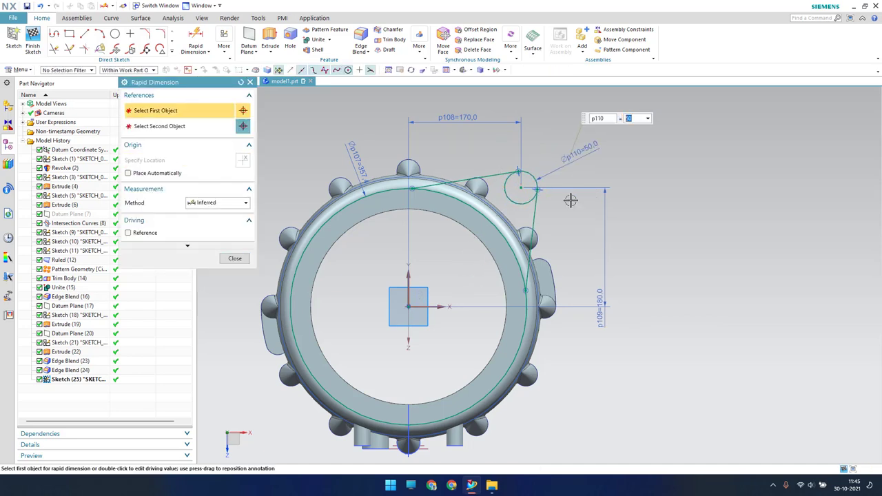
pyautogui.press('Escape')
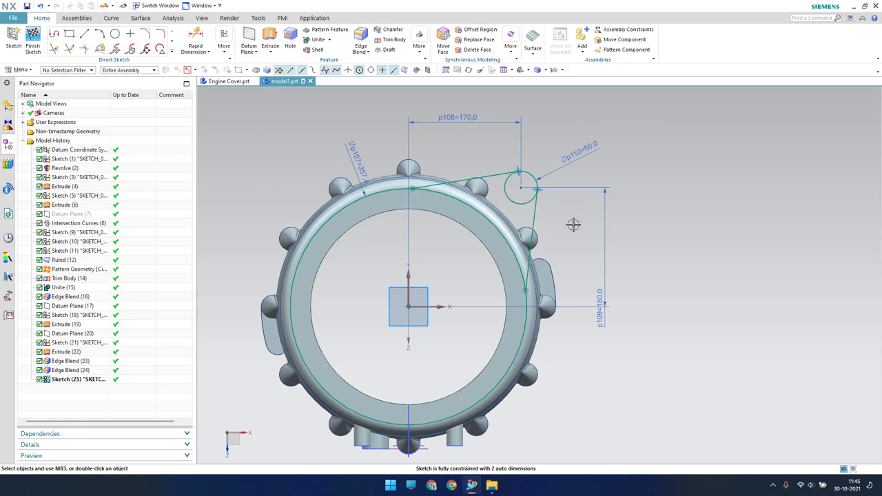
# Step: Add a 150 dimension between the ring arc and the sketch centre
pyautogui.press('d')
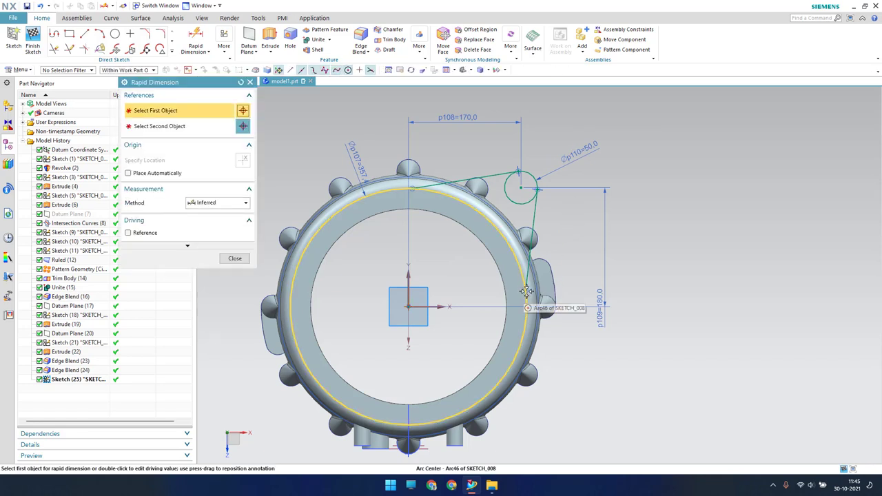
pyautogui.click(527, 291)
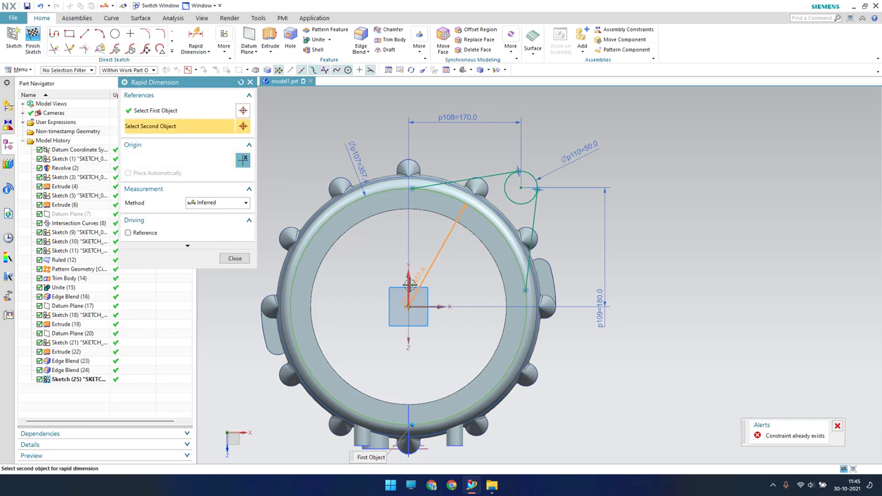
pyautogui.click(466, 282)
pyautogui.click(466, 282)
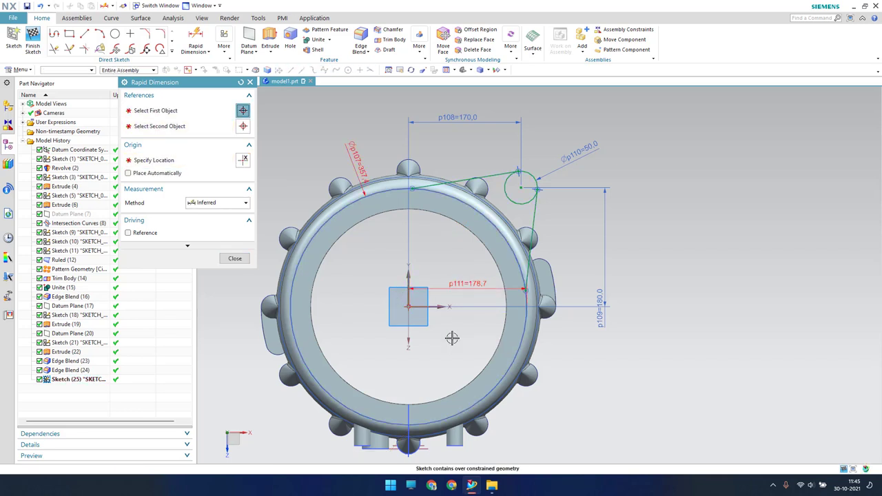
pyautogui.write('150')
pyautogui.press('Return')
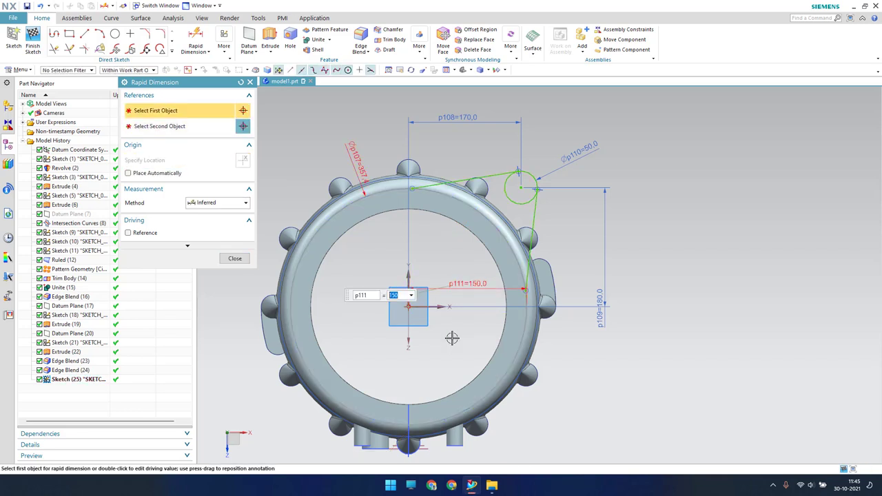
pyautogui.press('Escape')
# Step: Delete the over-constraining 150 dimension
pyautogui.scroll(3, 521, 299)
pyautogui.scroll(3, 531, 282)
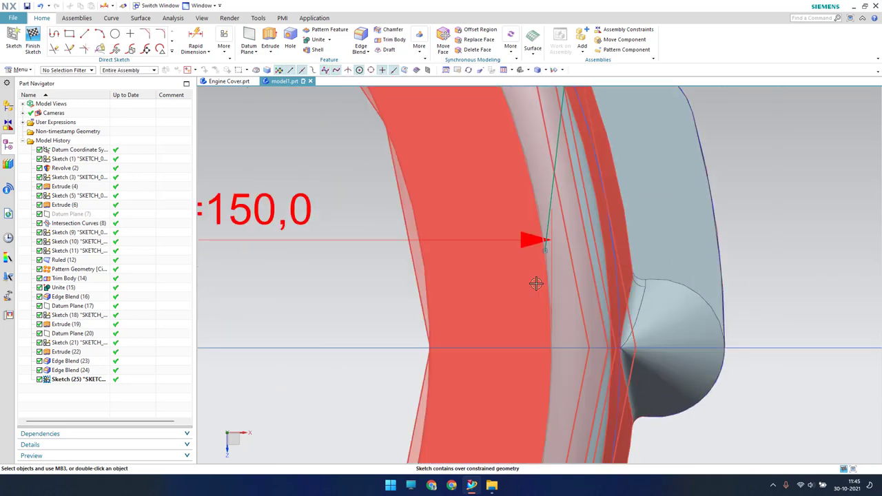
pyautogui.scroll(3, 539, 279)
pyautogui.scroll(-5, 544, 275)
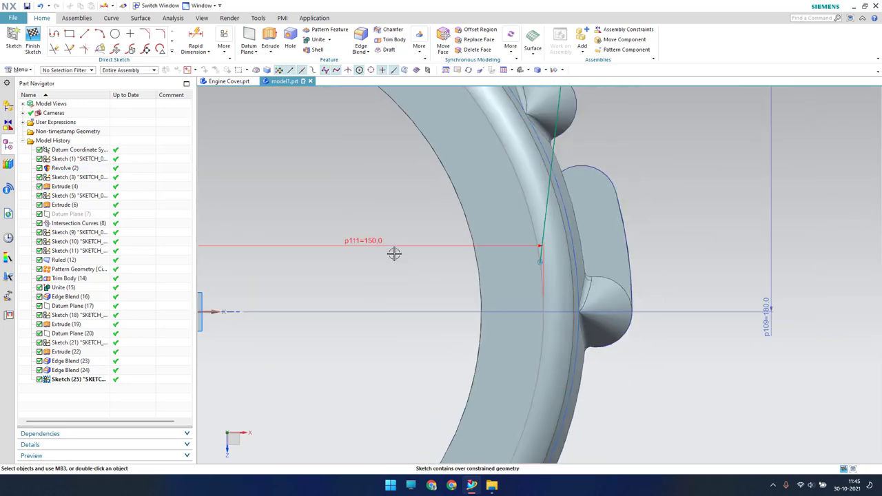
pyautogui.click(388, 245)
pyautogui.press('Delete')
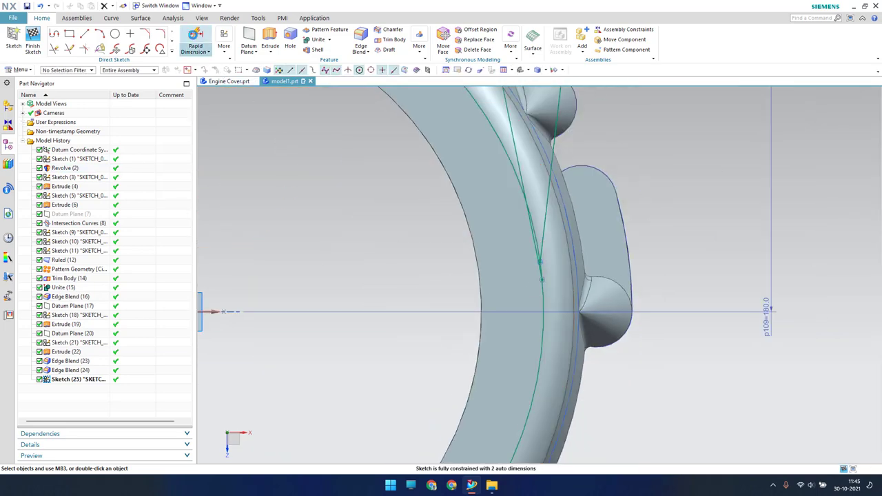
# Step: Undo and redo until the over-constraining 178.7 dimension is gone, then restart Rapid Dimension near the origin
pyautogui.click(195, 41)
pyautogui.scroll(2, 544, 266)
pyautogui.scroll(-4, 527, 372)
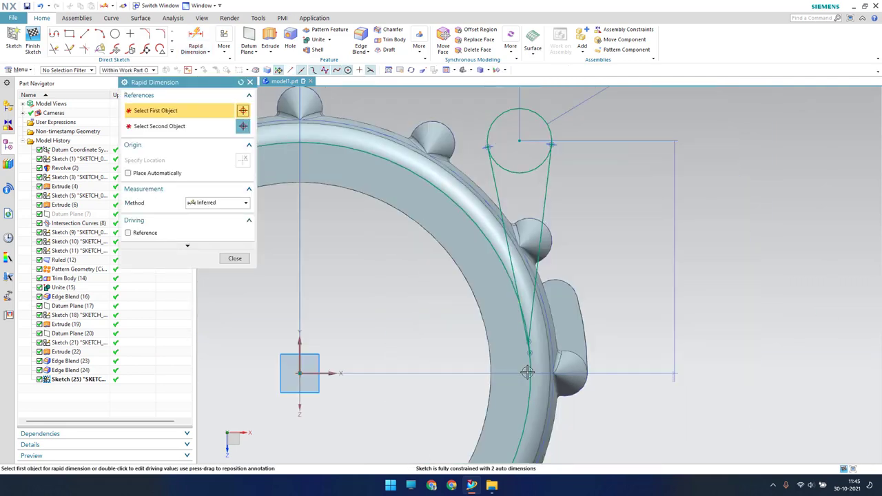
pyautogui.scroll(1, 527, 372)
pyautogui.scroll(3, 531, 370)
pyautogui.press('Escape')
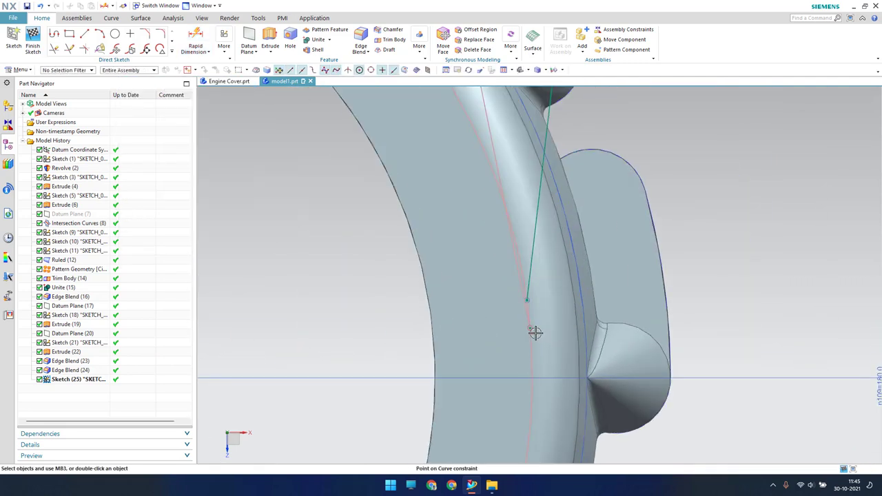
pyautogui.hotkey('ctrl', 'z')
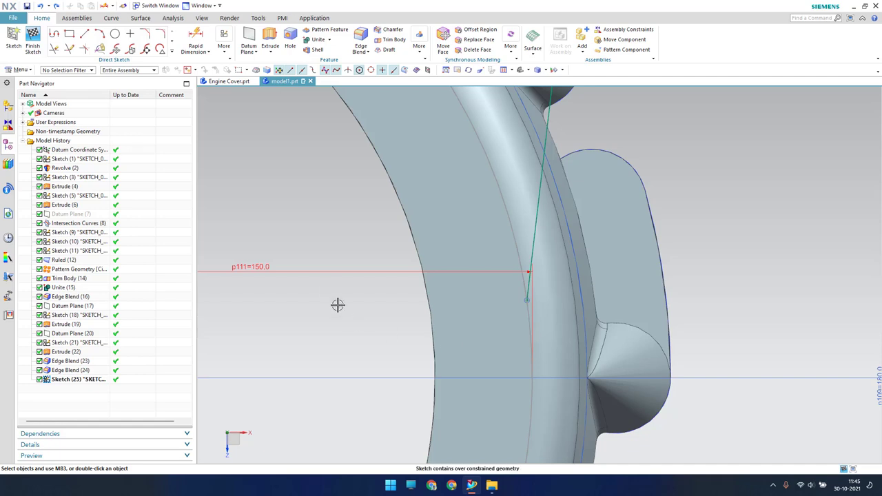
pyautogui.click(328, 273)
pyautogui.press('Delete')
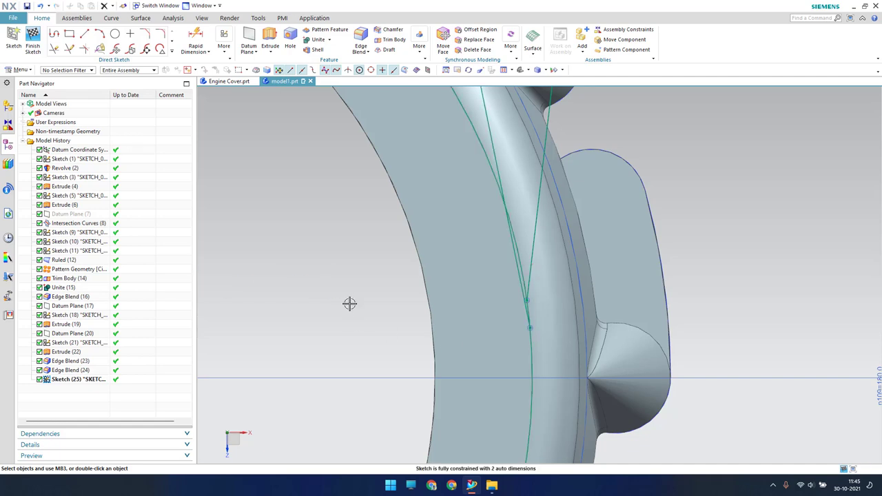
pyautogui.hotkey('ctrl', 'z')
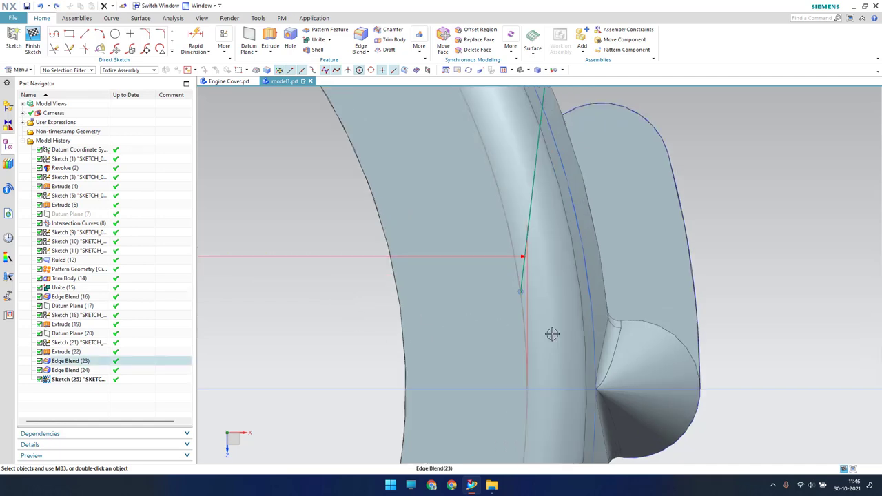
pyautogui.scroll(2, 552, 333)
pyautogui.scroll(-5, 492, 340)
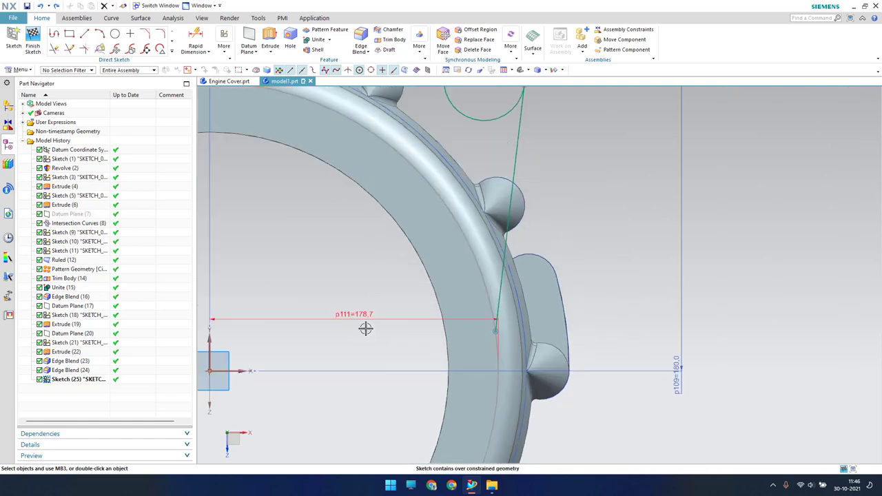
pyautogui.hotkey('ctrl', 'y')
pyautogui.keyDown('shift'); pyautogui.moveTo(423, 335); pyautogui.dragTo(595, 354, button='middle'); pyautogui.keyUp('shift')
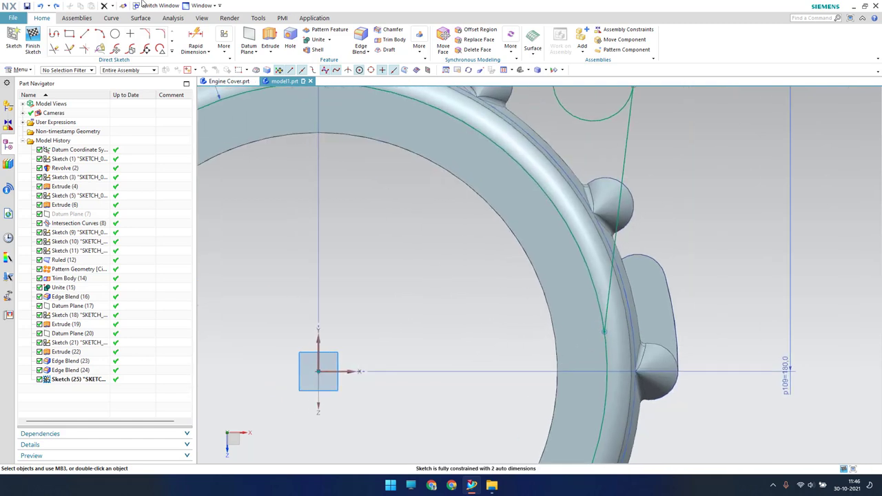
pyautogui.click(195, 41)
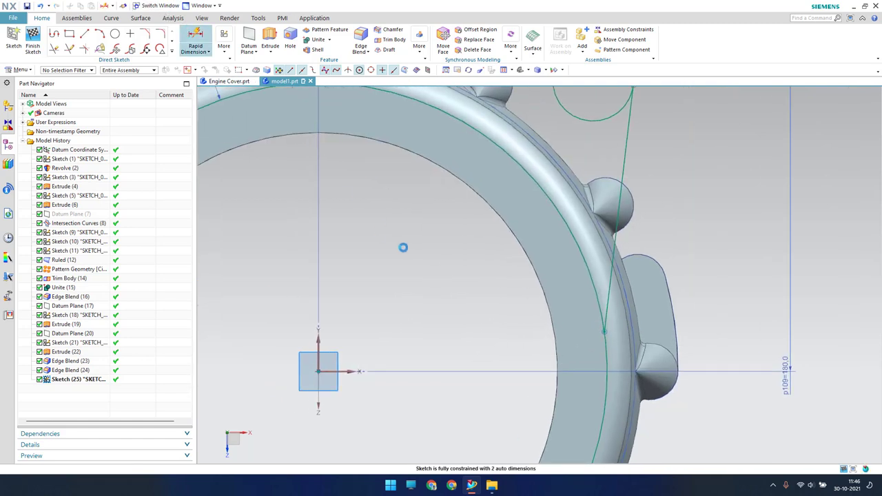
# Step: Dimension the line's end point 150 horizontally from the sketch origin as p111
pyautogui.click(604, 334)
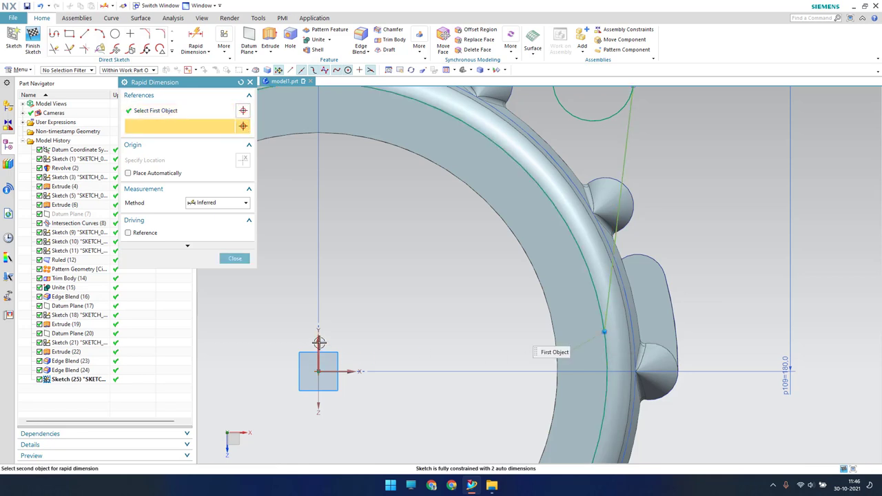
pyautogui.click(318, 343)
pyautogui.click(405, 356)
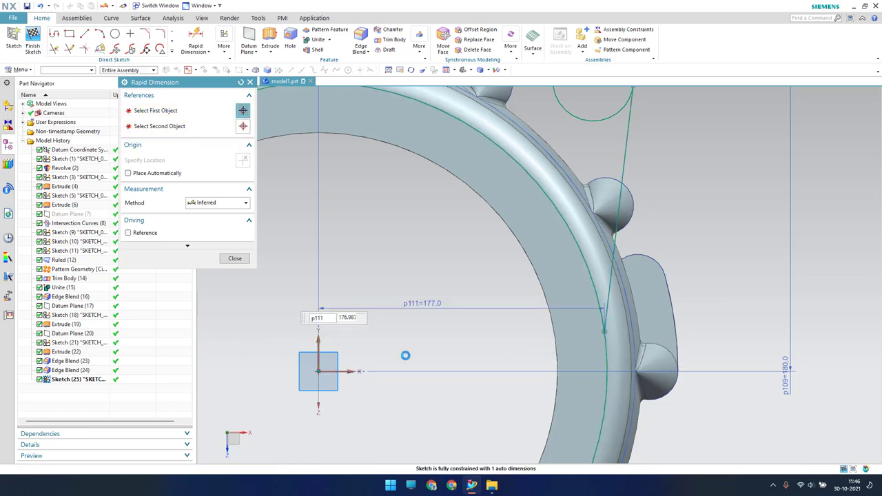
pyautogui.write('150')
pyautogui.press('Return')
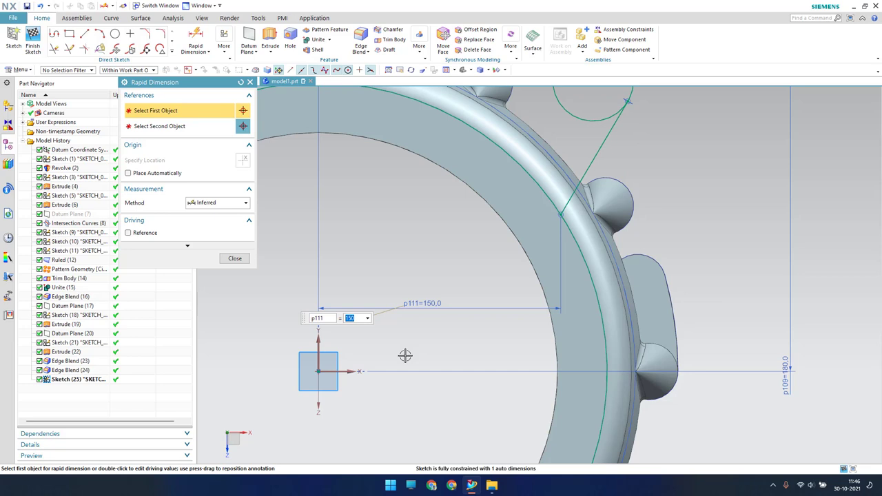
# Step: Dimension the rim's tangent point 70 from the sketch origin as p112
pyautogui.scroll(-2, 405, 356)
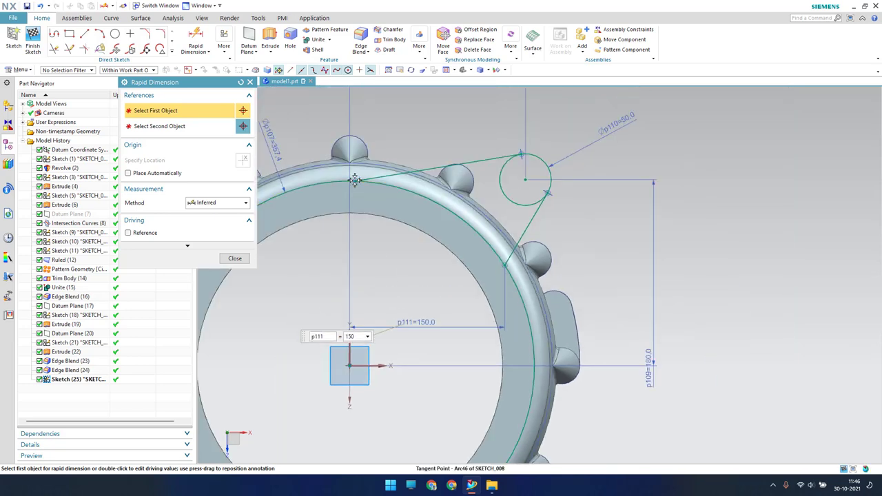
pyautogui.click(349, 334)
pyautogui.click(534, 386)
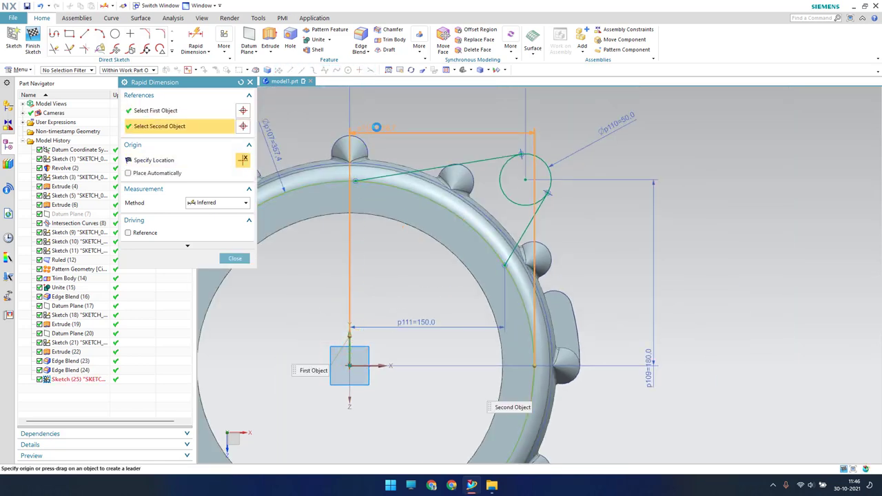
pyautogui.press('Escape')
pyautogui.press('c')
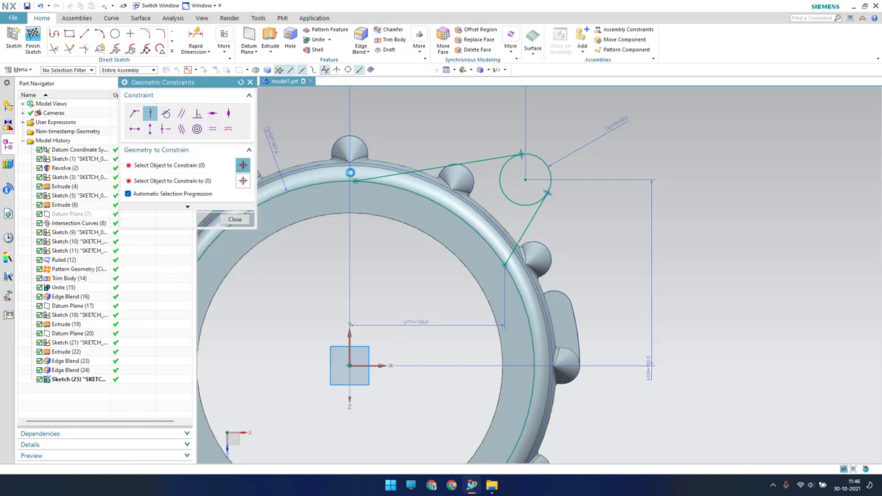
pyautogui.press('Escape')
pyautogui.press('d')
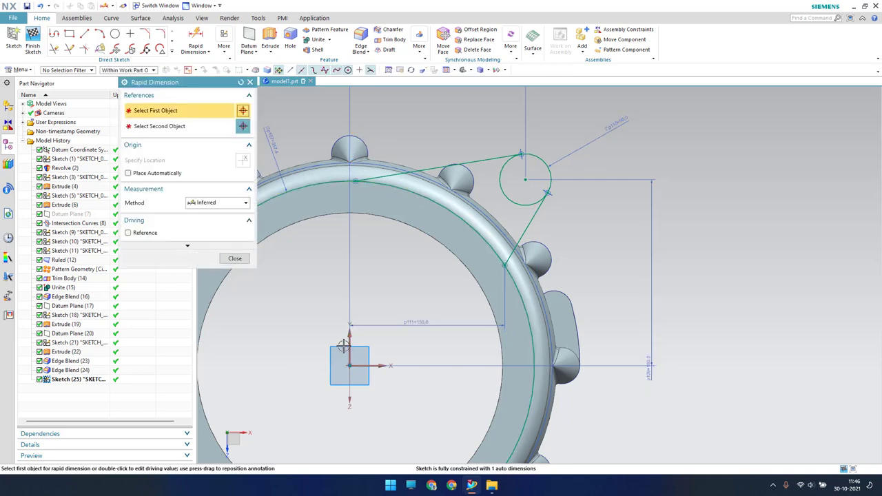
pyautogui.click(349, 342)
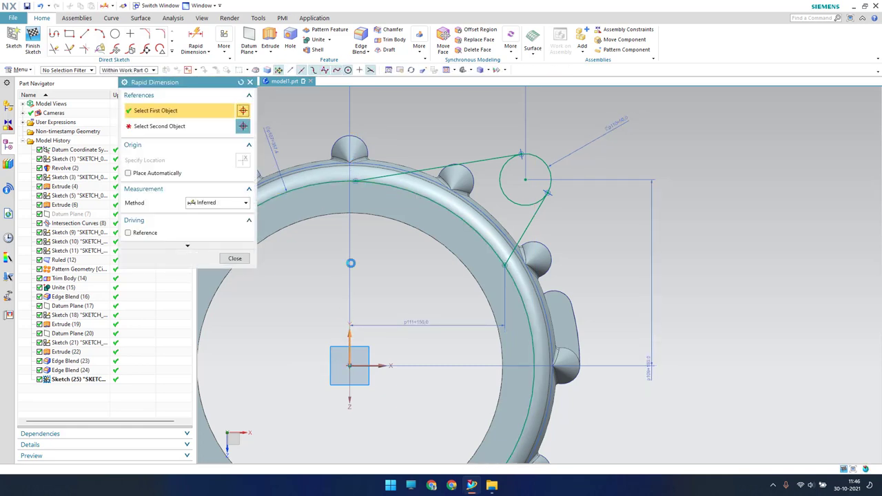
pyautogui.click(355, 180)
pyautogui.click(367, 113)
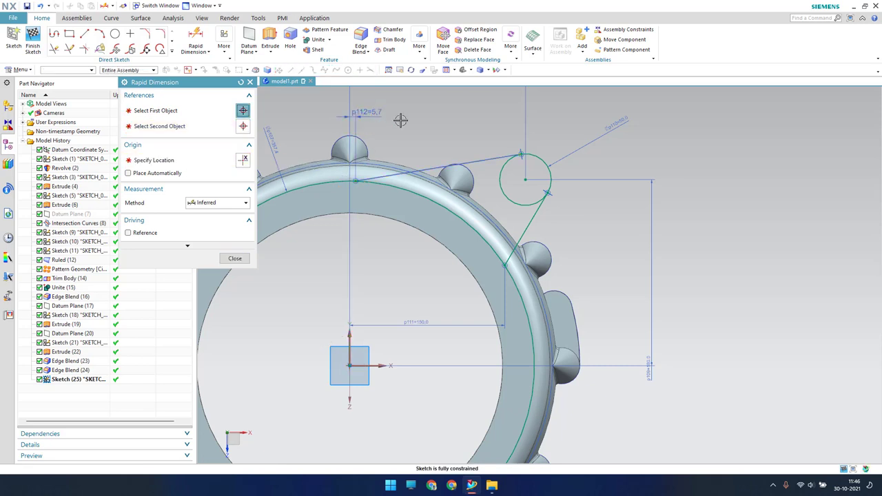
pyautogui.write('70')
pyautogui.press('Return')
pyautogui.press('Escape')
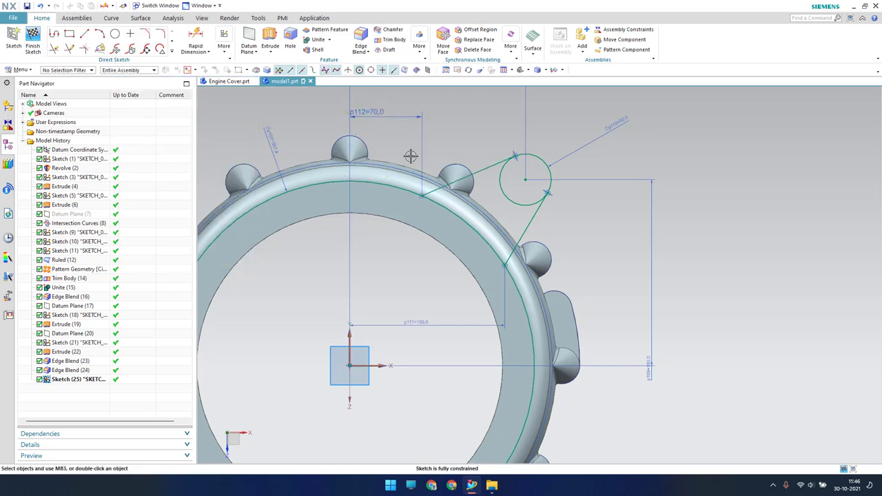
# Step: Quick Trim away the circle's inner arc, leaving an arc
pyautogui.scroll(2, 460, 190)
pyautogui.scroll(1, 482, 186)
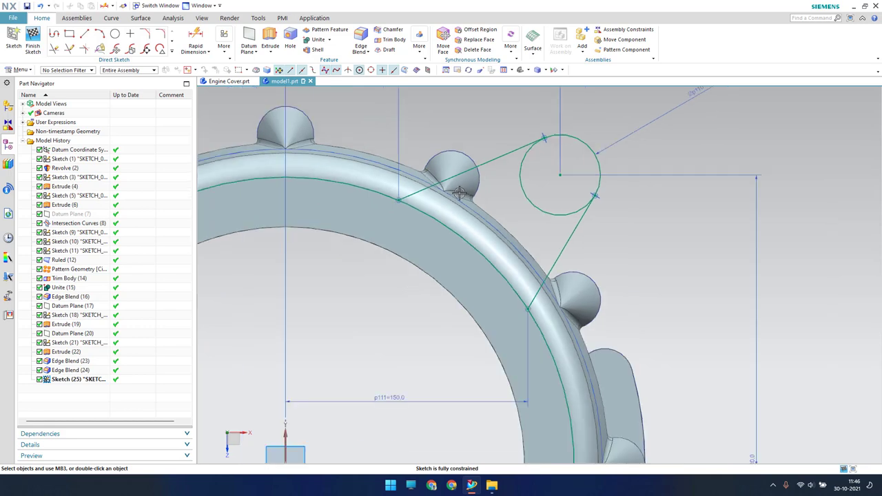
pyautogui.scroll(2, 547, 171)
pyautogui.scroll(-3, 519, 238)
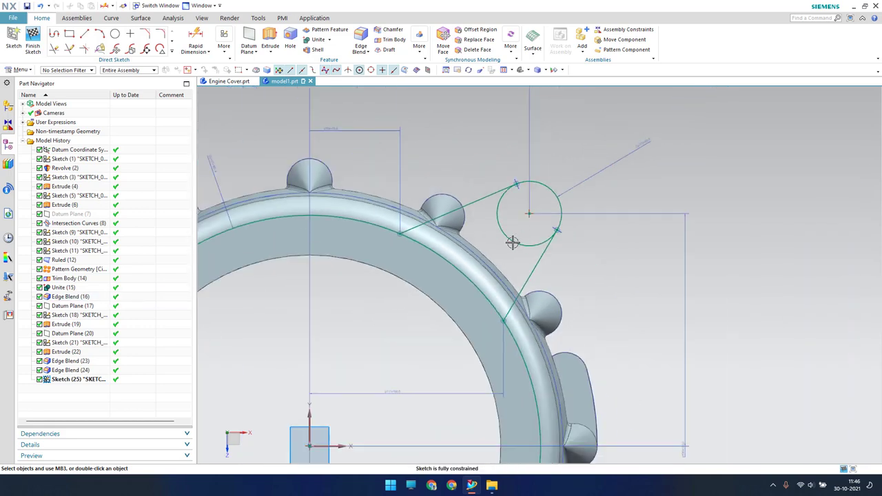
pyautogui.press('t')
pyautogui.click(521, 243)
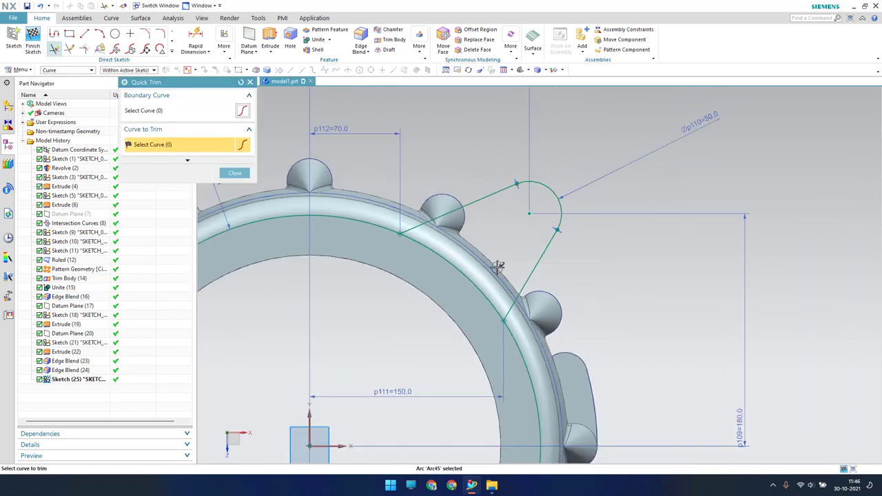
pyautogui.press('Escape')
pyautogui.scroll(-1, 498, 267)
pyautogui.scroll(-1, 457, 311)
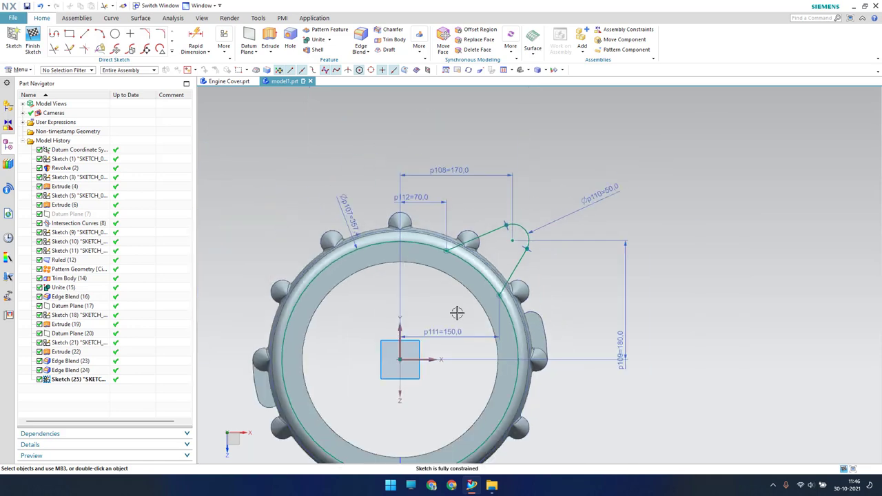
pyautogui.scroll(-1, 433, 239)
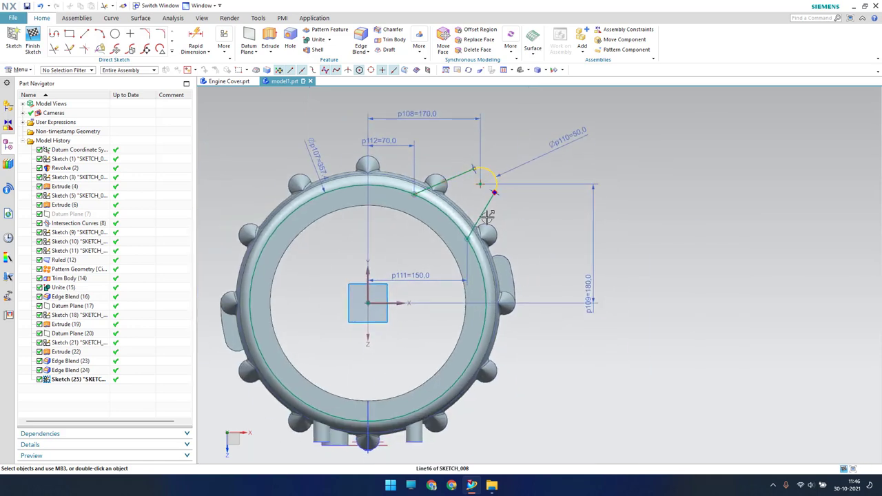
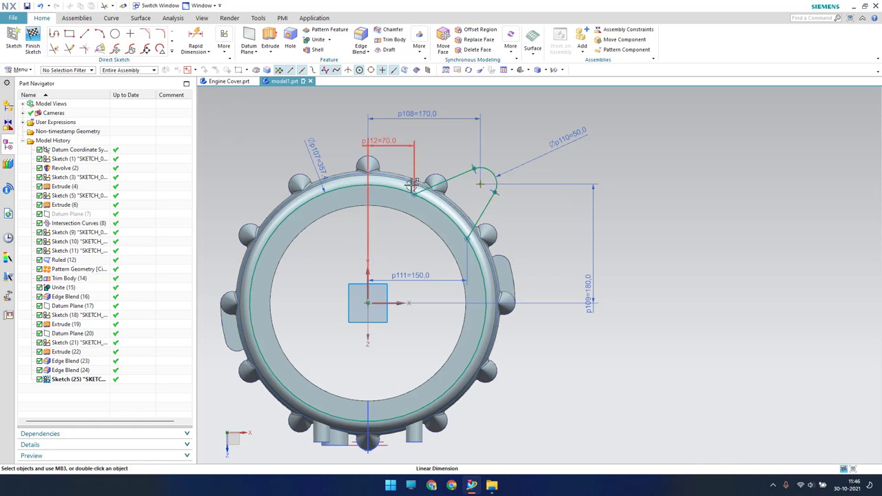
# Step: Mirror the lug's line and arc about the sketch's horizontal axis using the Single Curve filter
pyautogui.scroll(1, 412, 185)
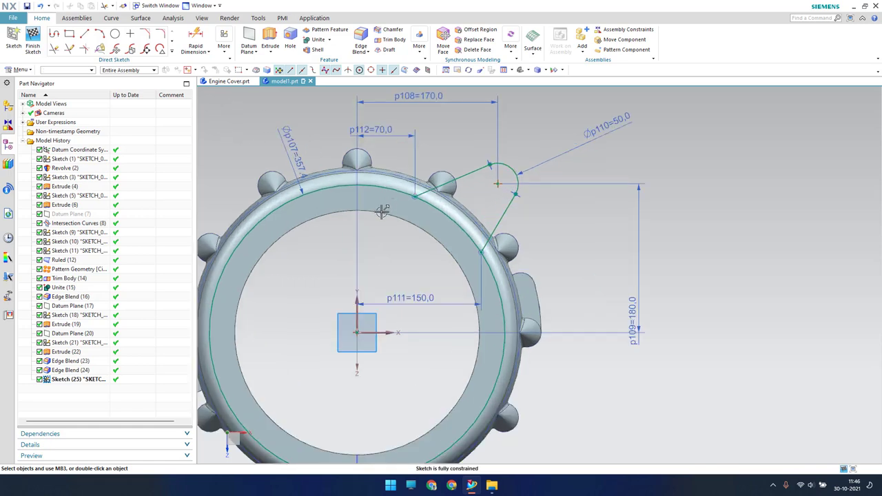
pyautogui.click(171, 52)
pyautogui.click(56, 123)
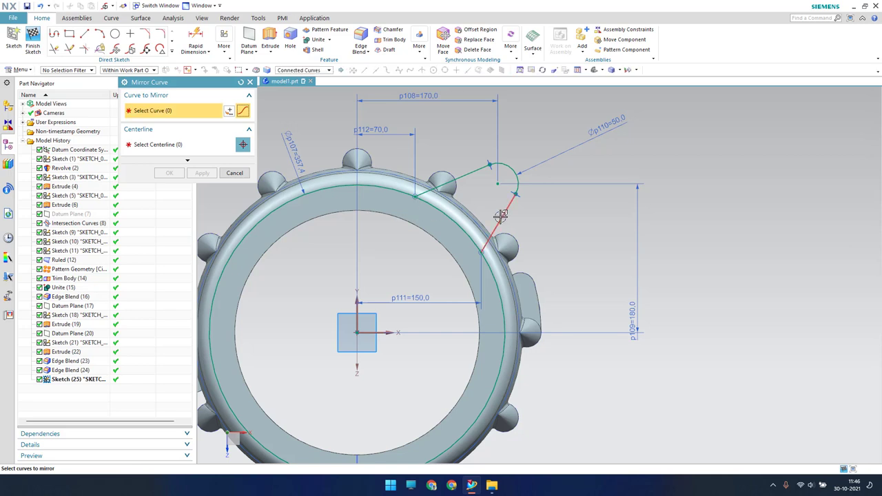
pyautogui.click(302, 70)
pyautogui.click(293, 77)
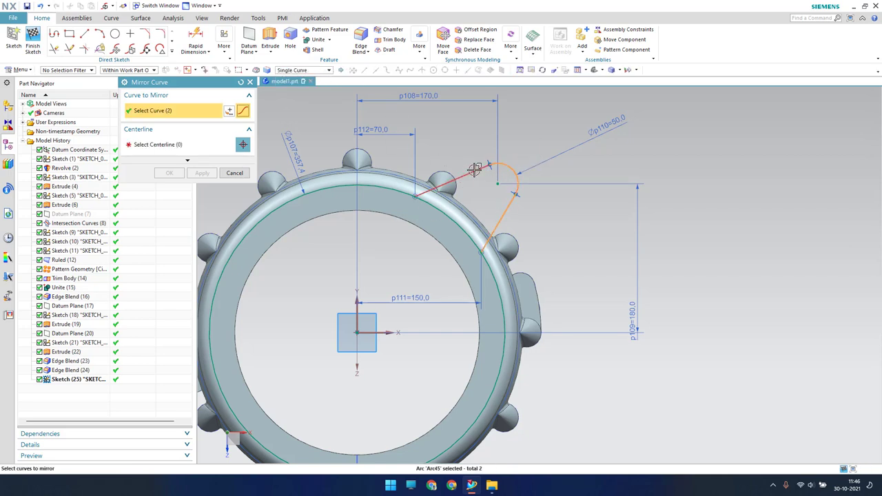
pyautogui.click(167, 144)
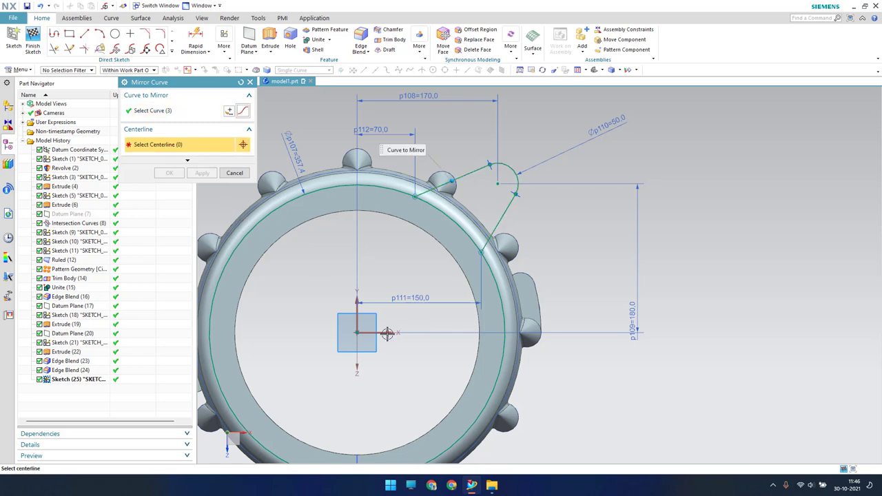
pyautogui.click(385, 332)
pyautogui.click(176, 176)
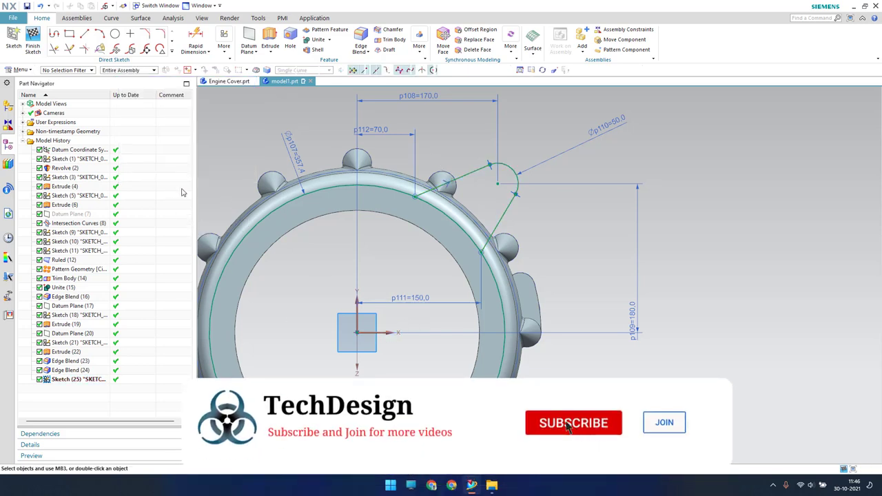
# Step: Quick Trim the leftover right arc of the ring circle
pyautogui.press('t')
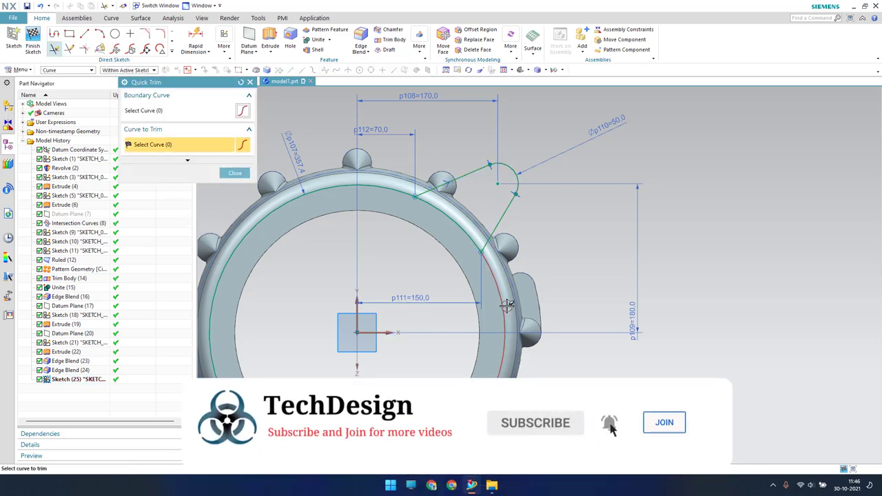
pyautogui.click(507, 305)
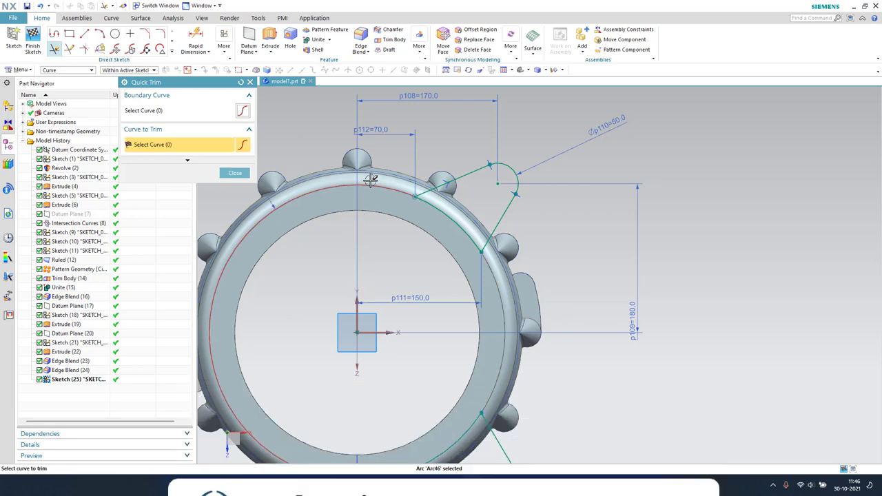
pyautogui.click(231, 175)
pyautogui.scroll(-3, 393, 245)
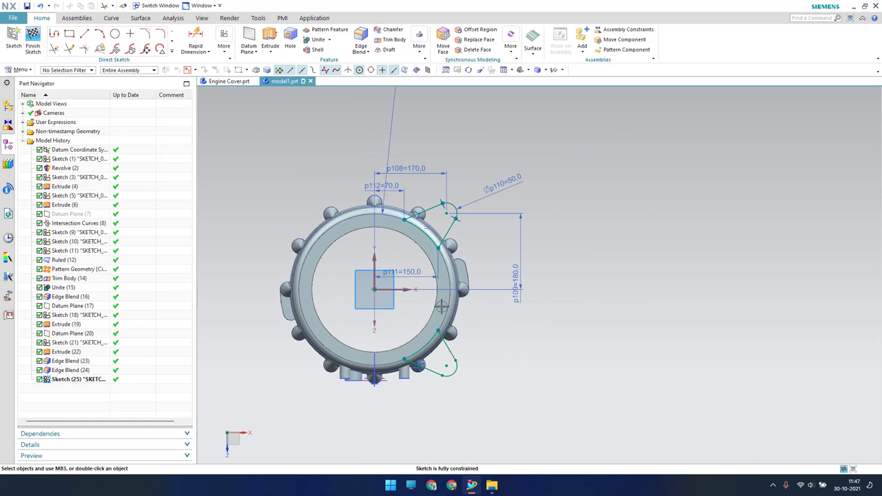
# Step: Finish the sketch and extrude the mirrored lug profiles 15 mm, keeping Boolean as Unite
pyautogui.click(35, 40)
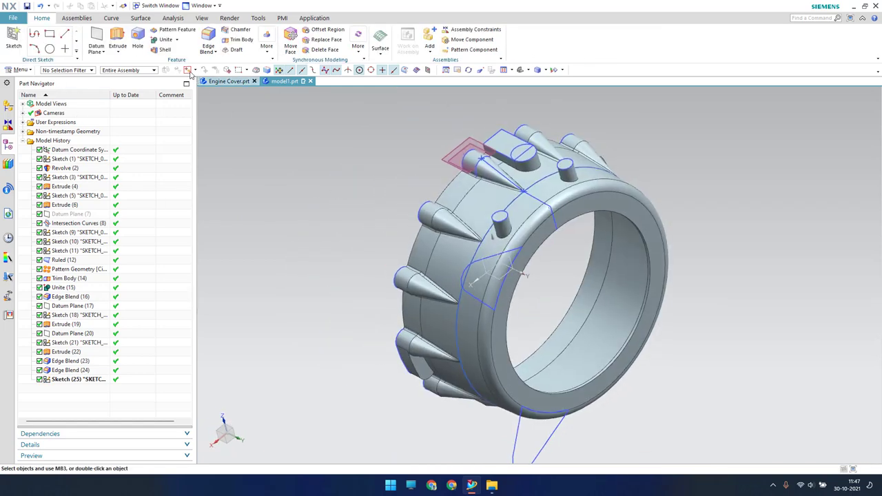
pyautogui.click(117, 42)
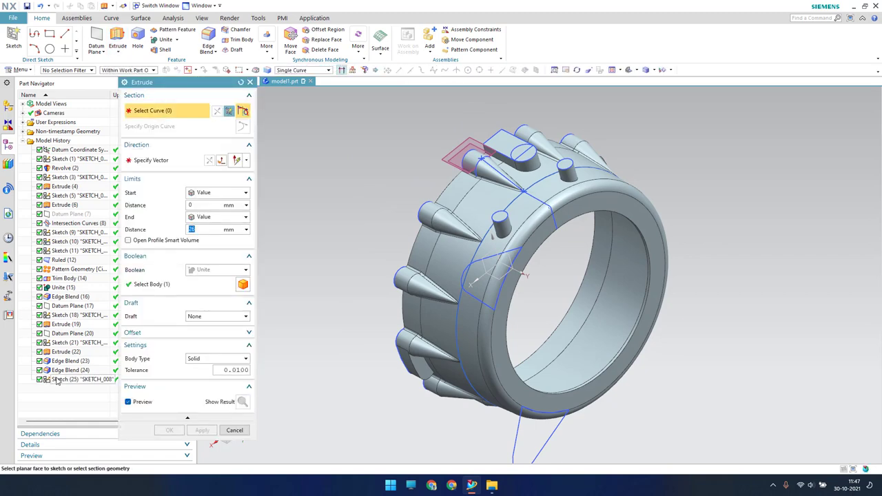
pyautogui.moveTo(452, 324); pyautogui.dragTo(504, 279, button='middle')
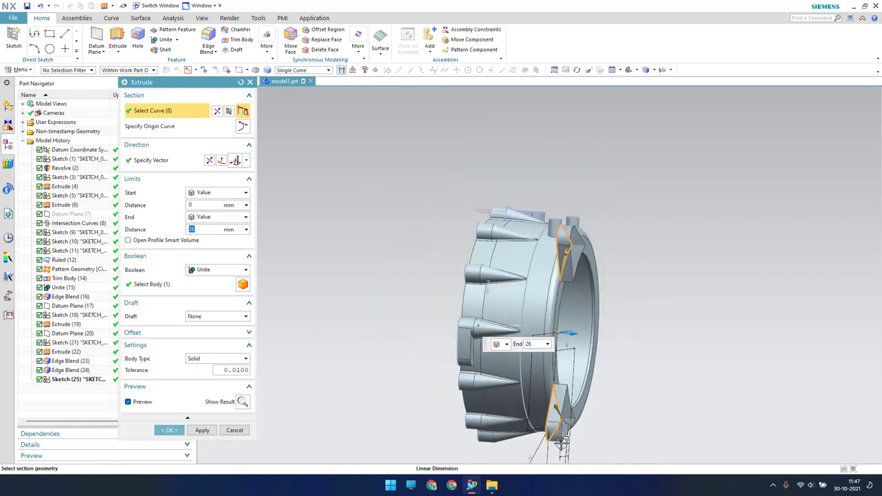
pyautogui.moveTo(504, 279); pyautogui.dragTo(565, 185, button='middle')
pyautogui.scroll(3, 565, 185)
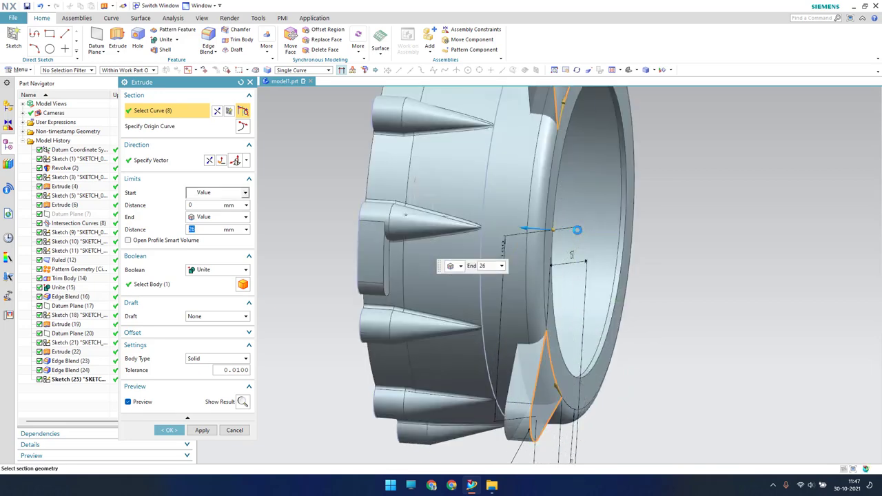
pyautogui.scroll(-3, 572, 231)
pyautogui.scroll(-2, 555, 172)
pyautogui.scroll(3, 555, 169)
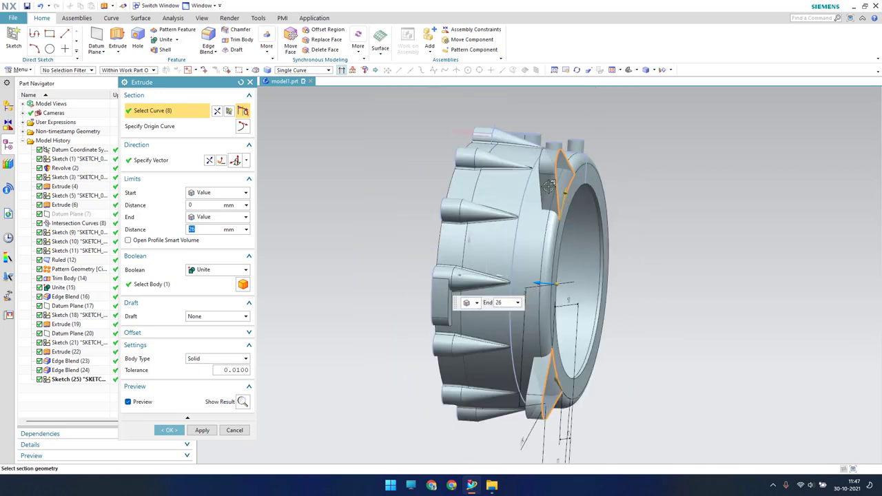
pyautogui.scroll(3, 555, 168)
pyautogui.moveTo(556, 169)
pyautogui.mouseDown(button='middle')
pyautogui.moveTo(616, 173)
pyautogui.moveTo(562, 203)
pyautogui.moveTo(519, 268)
pyautogui.mouseUp(button='middle')
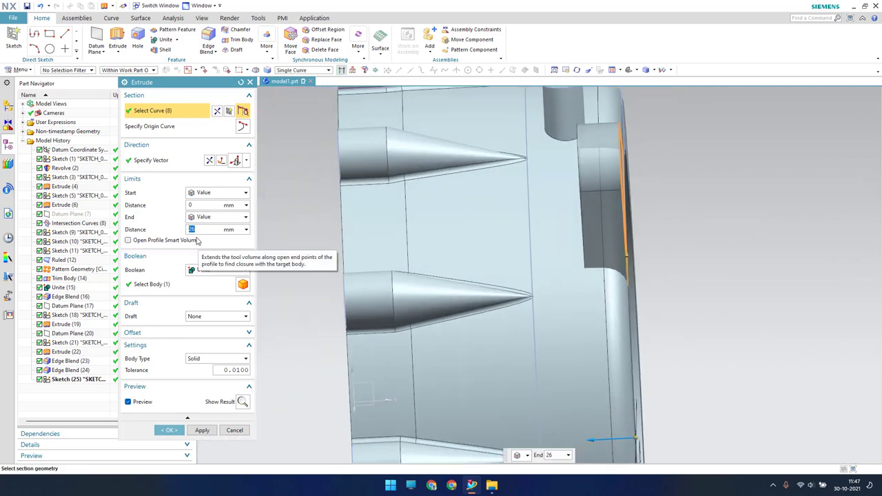
pyautogui.write('15')
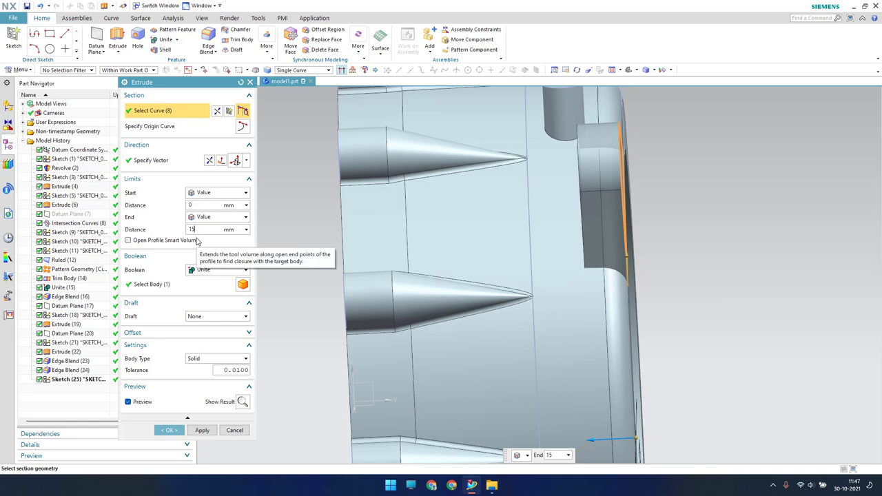
pyautogui.click(212, 270)
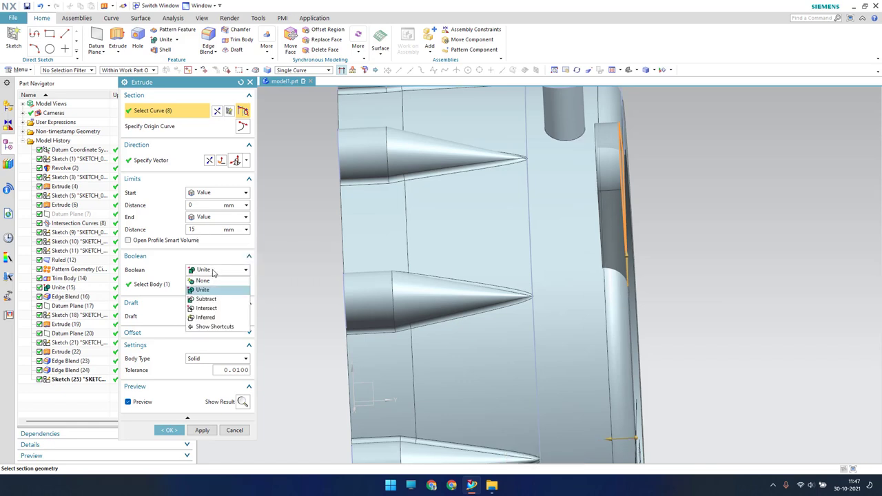
pyautogui.click(172, 430)
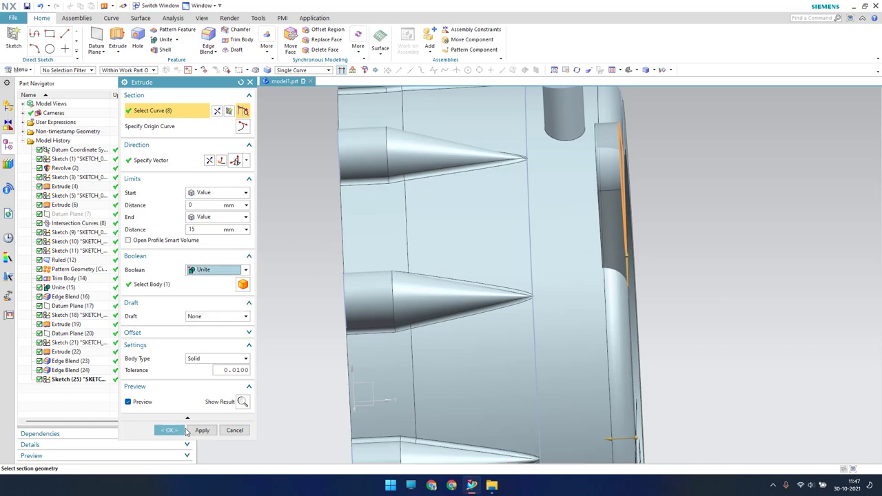
# Step: Create the 15 mm extrude, then edit Extrude (26) so it forms a separate body
pyautogui.click(170, 431)
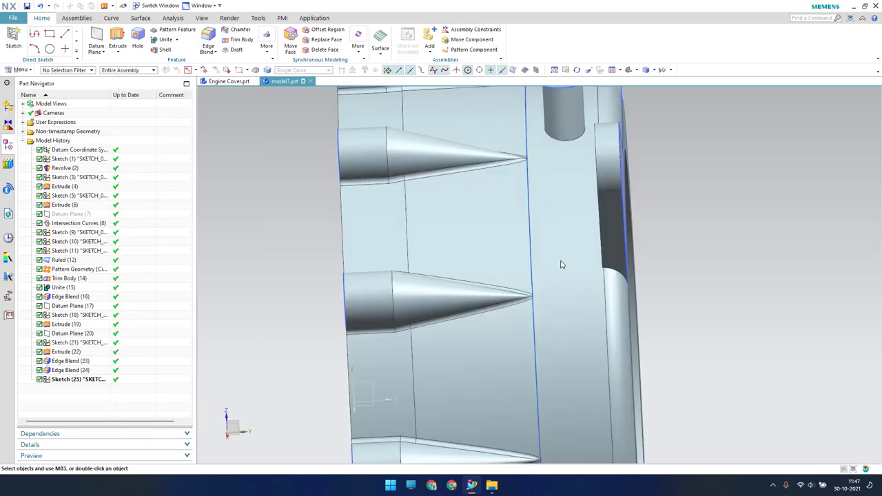
pyautogui.scroll(-3, 608, 249)
pyautogui.moveTo(629, 230); pyautogui.dragTo(234, 38, button='middle')
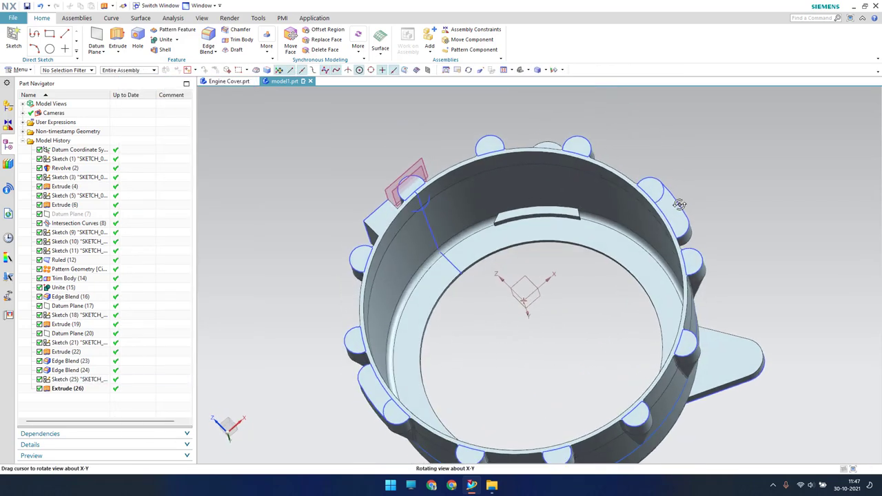
pyautogui.click(234, 39)
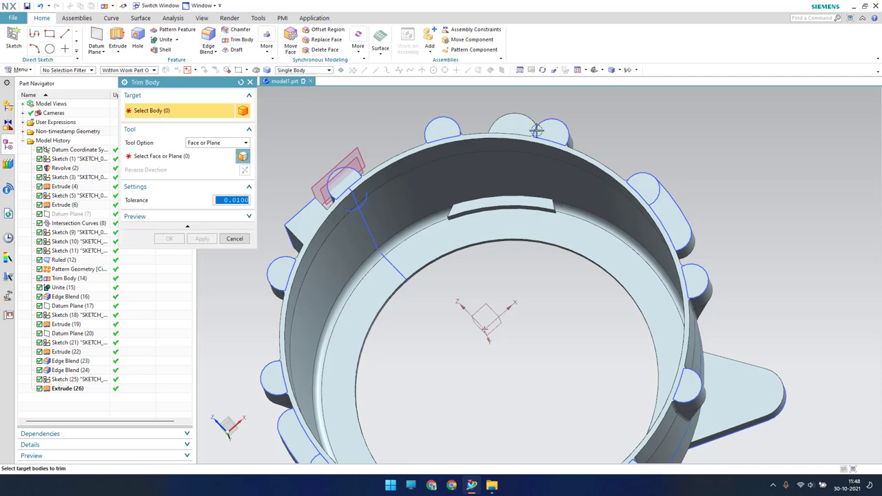
pyautogui.doubleClick(67, 388)
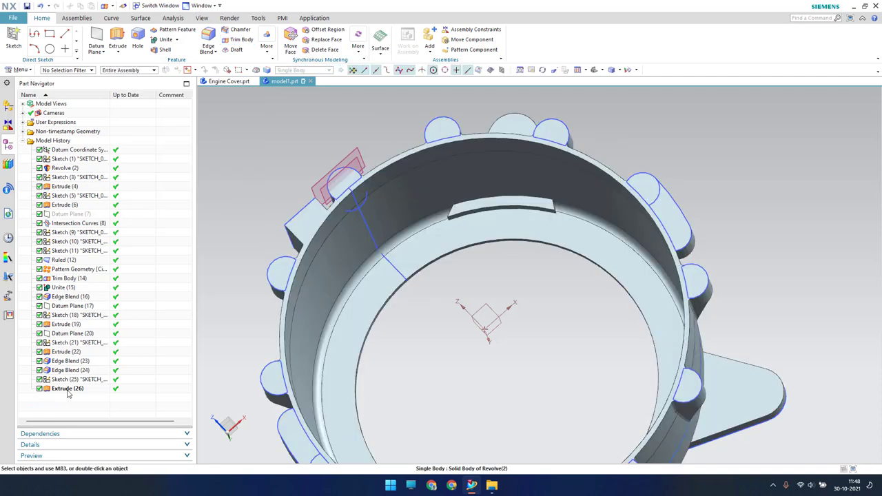
pyautogui.click(217, 270)
pyautogui.click(207, 280)
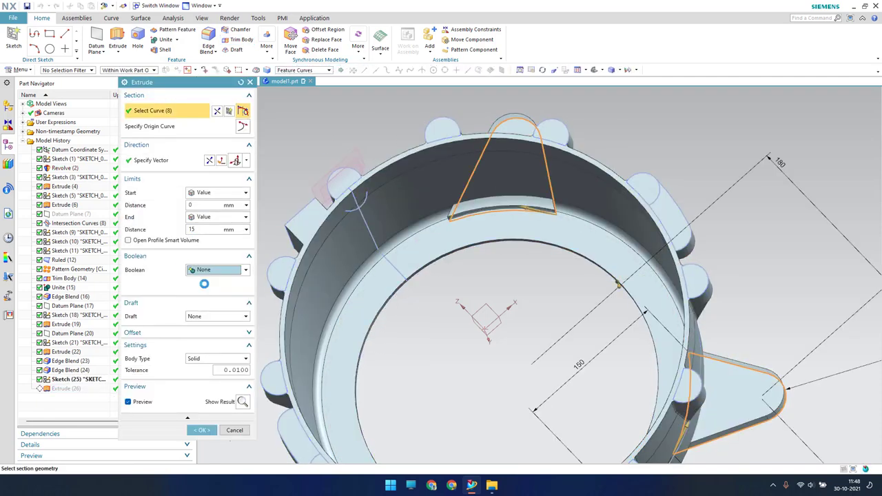
pyautogui.click(201, 416)
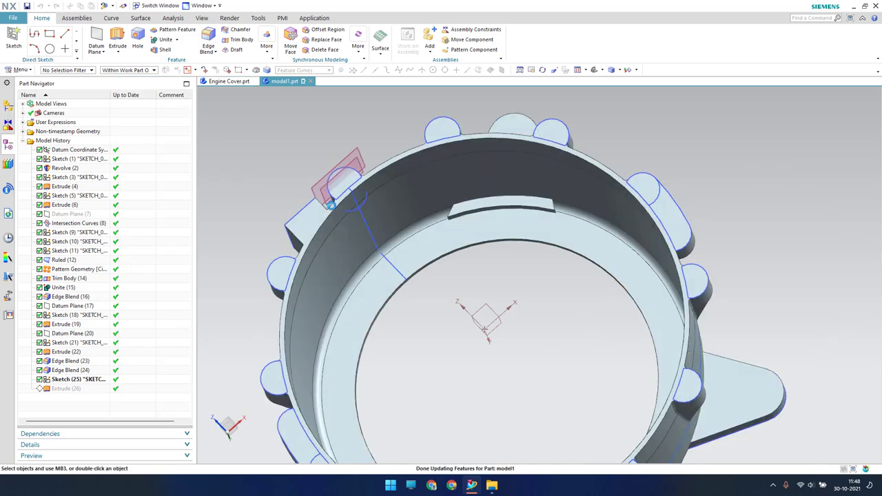
# Step: In Trim Body, select the notch body and the second extruded body as targets
pyautogui.click(241, 40)
pyautogui.scroll(3, 484, 212)
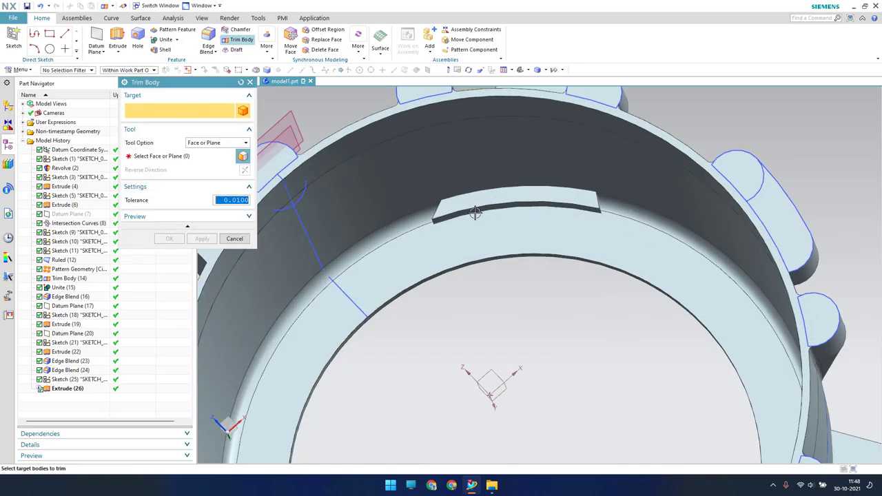
pyautogui.scroll(5, 484, 211)
pyautogui.scroll(-6, 484, 212)
pyautogui.click(520, 136)
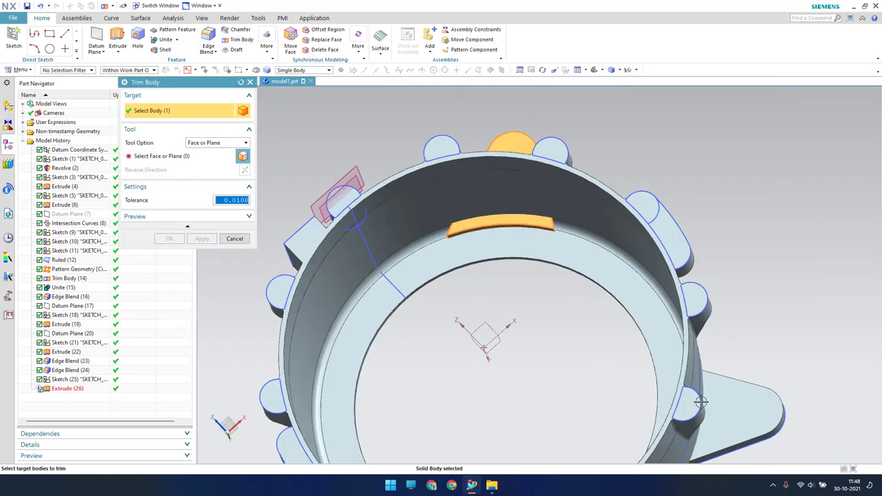
pyautogui.click(735, 410)
pyautogui.click(189, 157)
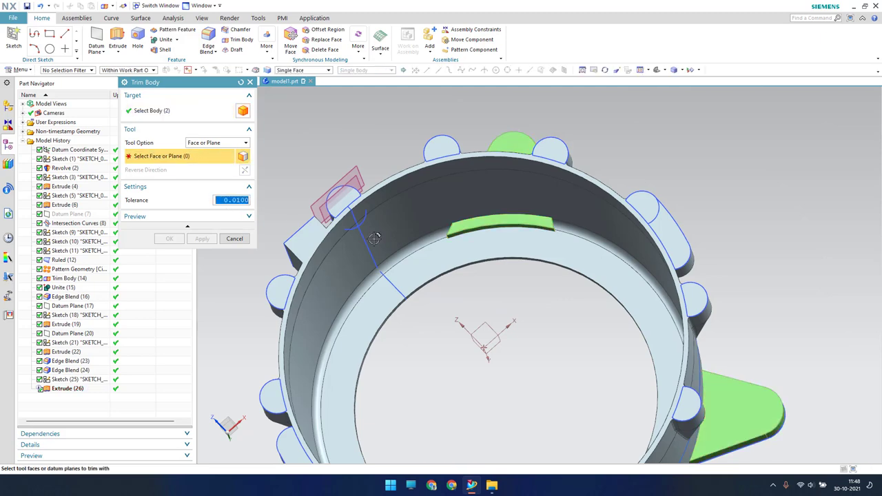
# Step: Trim both bodies against three ring faces, creating Trim Body (27)
pyautogui.scroll(3, 436, 240)
pyautogui.click(449, 242)
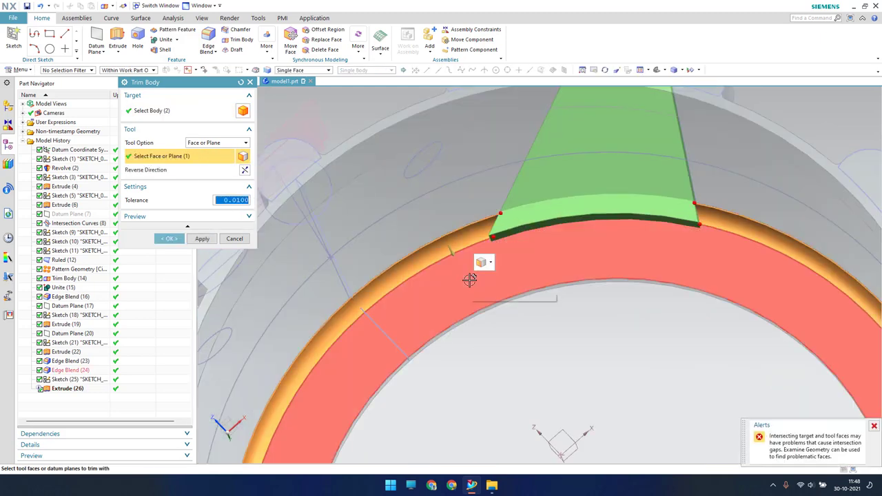
pyautogui.click(468, 278)
pyautogui.click(448, 206)
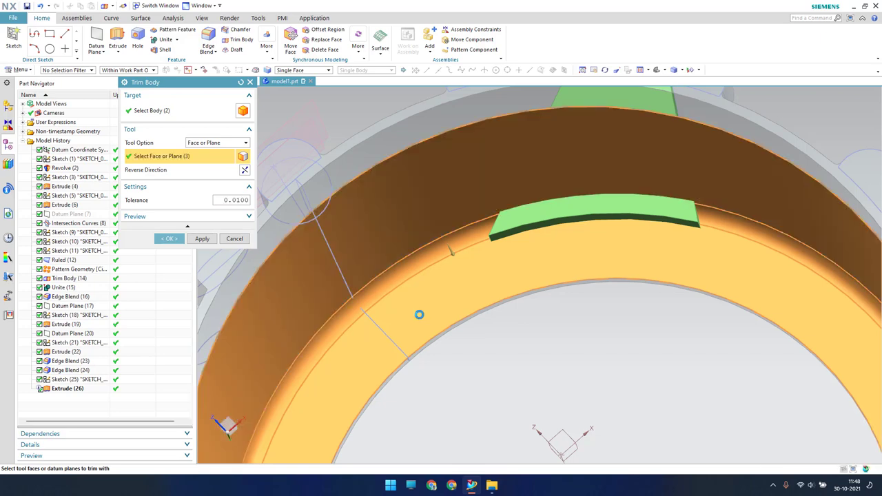
pyautogui.scroll(-5, 401, 315)
pyautogui.click(169, 239)
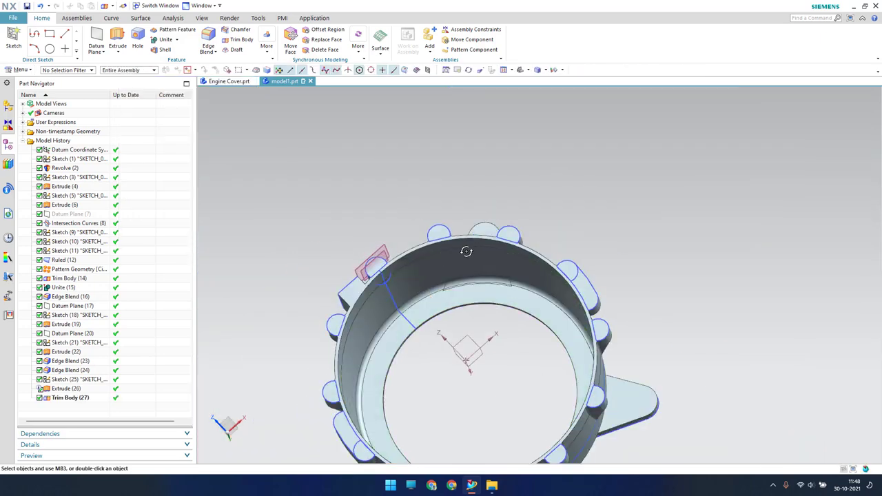
pyautogui.moveTo(464, 250); pyautogui.dragTo(289, 174, button='middle')
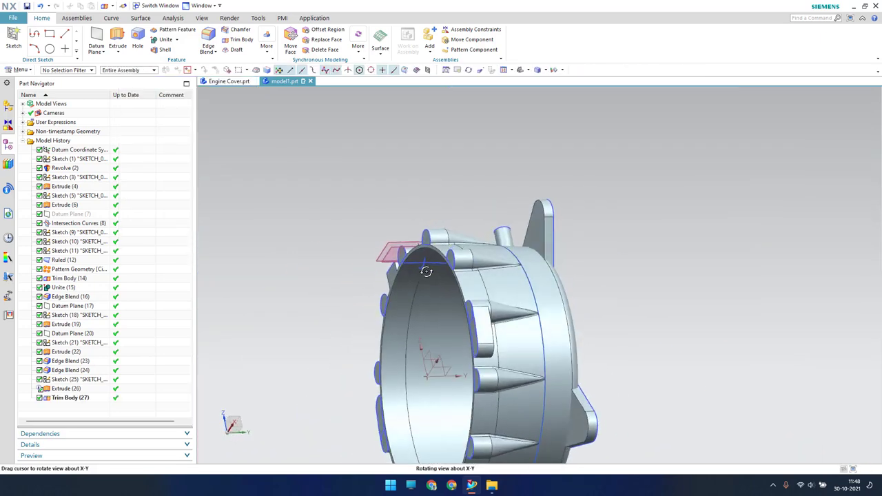
# Step: Unite the fin and the second trimmed body with the ring as target, creating Unite (28)
pyautogui.click(165, 39)
pyautogui.click(499, 299)
pyautogui.click(577, 428)
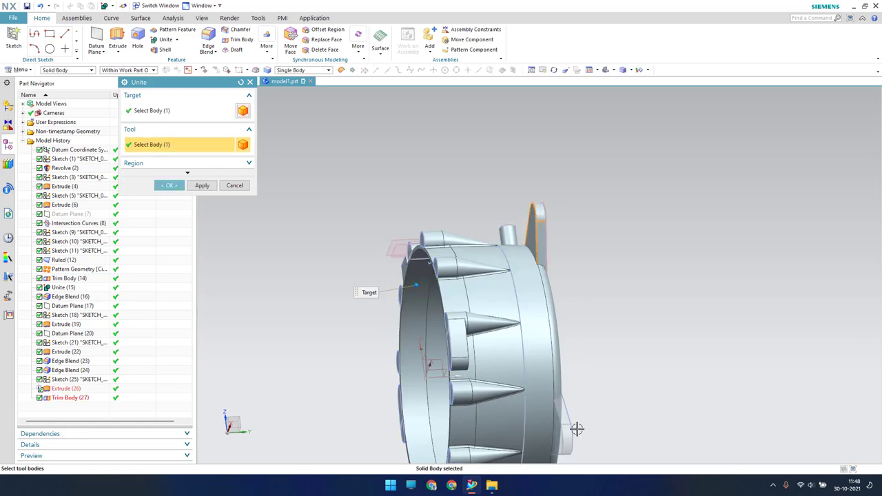
pyautogui.click(566, 425)
pyautogui.click(166, 183)
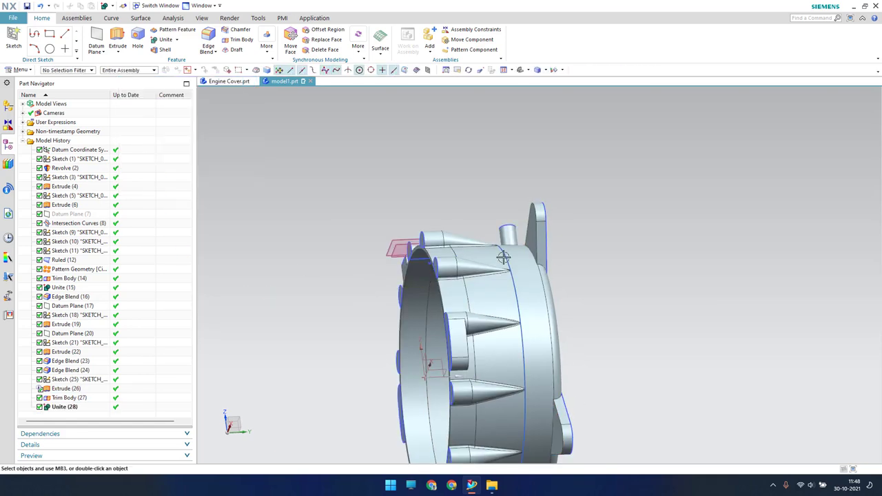
pyautogui.scroll(-2, 427, 328)
pyautogui.scroll(-3, 427, 328)
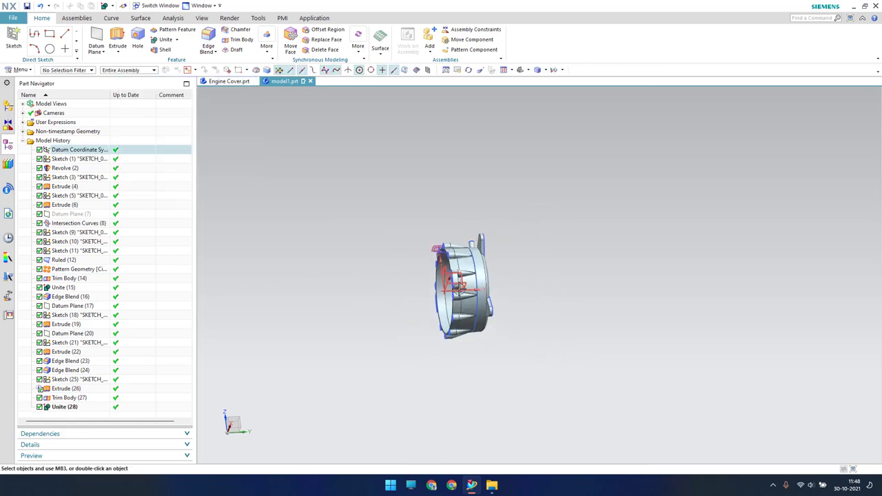
pyautogui.moveTo(427, 329)
pyautogui.mouseDown(button='middle')
pyautogui.moveTo(520, 258)
pyautogui.moveTo(473, 304)
pyautogui.mouseUp(button='middle')
pyautogui.scroll(5, 473, 303)
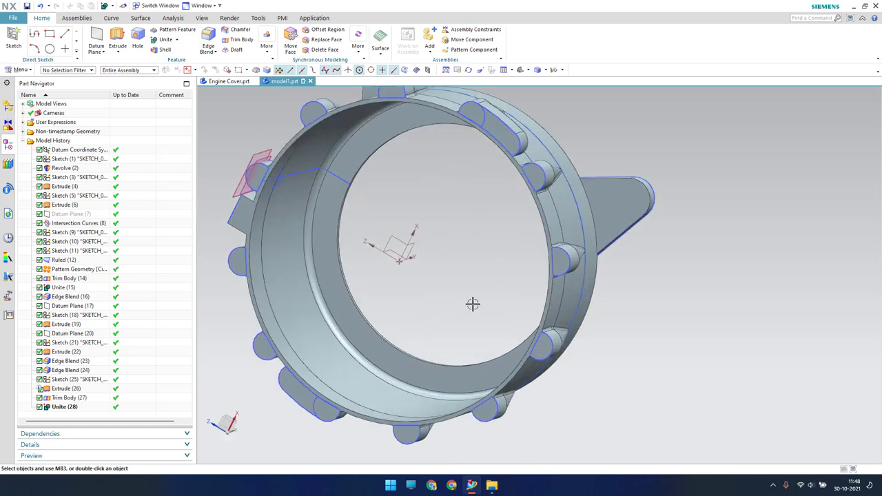
pyautogui.scroll(-2, 473, 304)
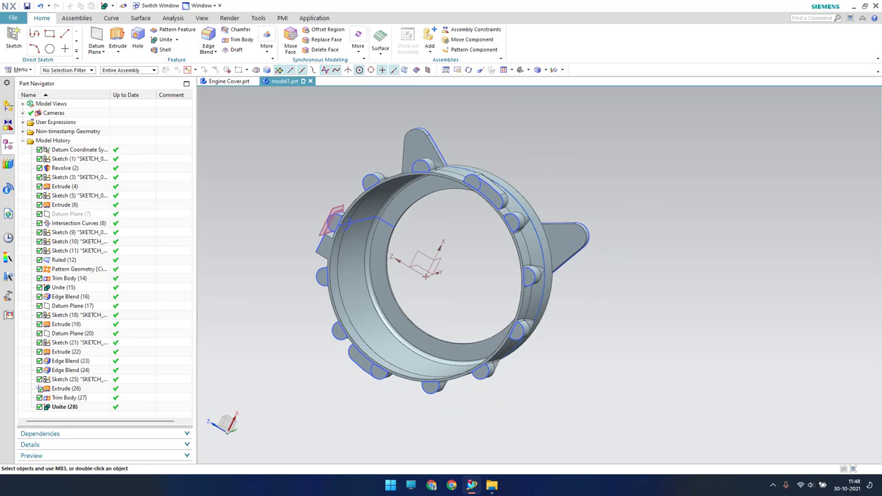
pyautogui.moveTo(473, 304); pyautogui.dragTo(102, 87, button='middle')
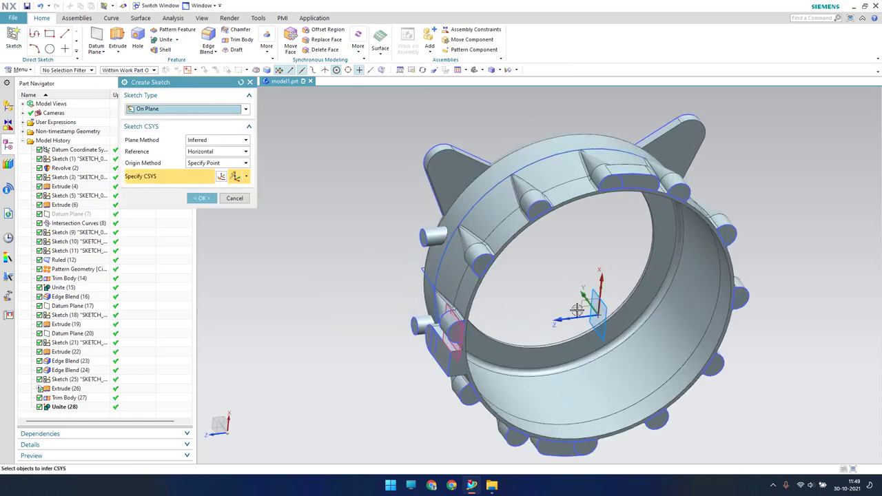
# Step: Accept the sketch plane and draw a 10 mm diameter circle on the top boss
pyautogui.middleClick(511, 258)
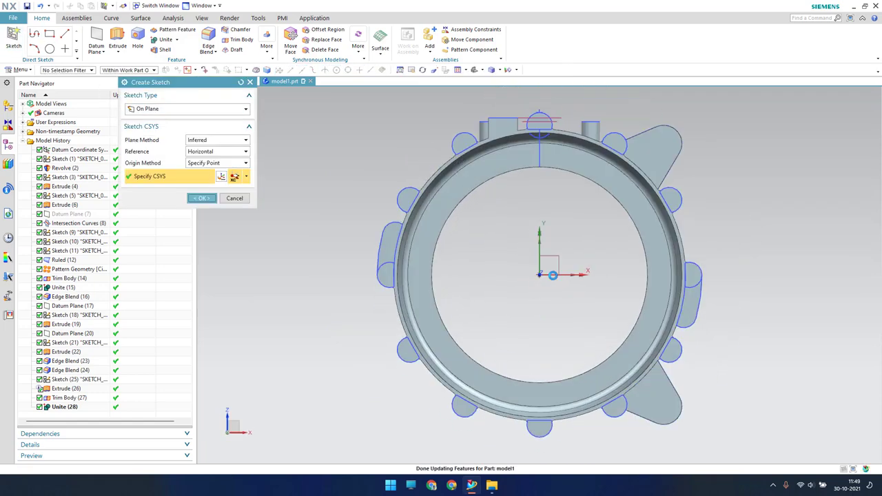
pyautogui.scroll(2, 652, 131)
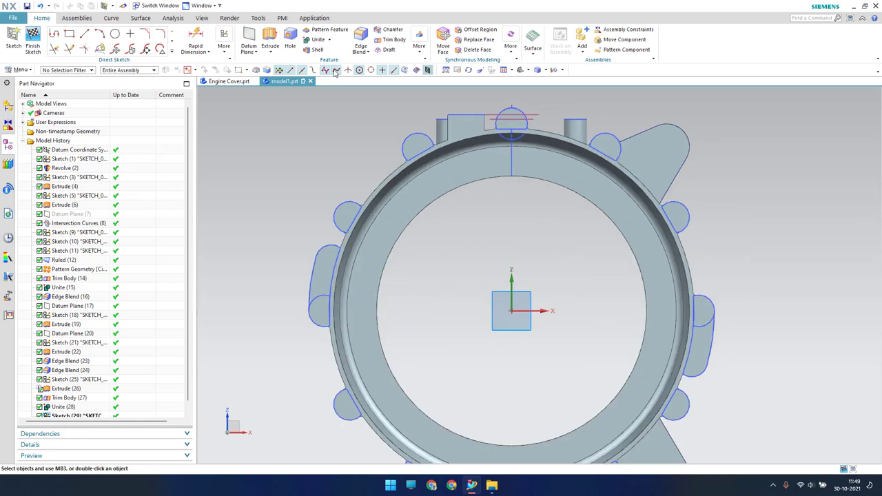
pyautogui.click(115, 33)
pyautogui.scroll(4, 603, 115)
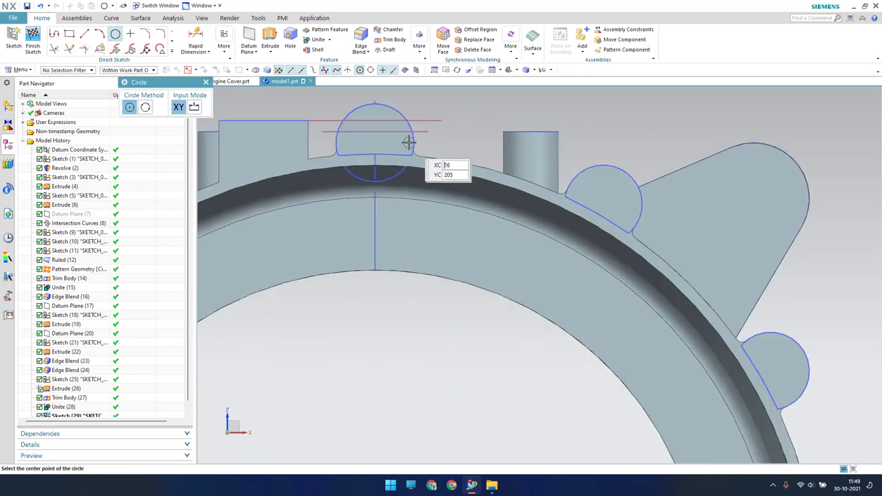
pyautogui.scroll(1, 407, 142)
pyautogui.click(368, 132)
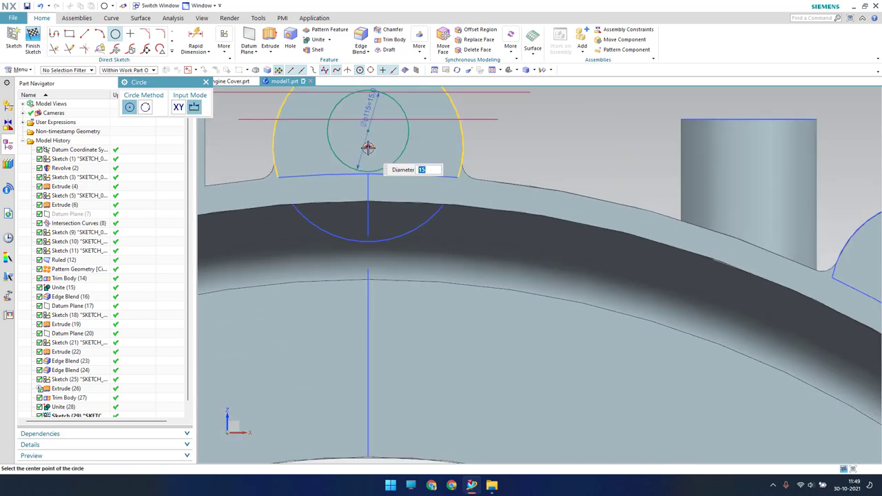
pyautogui.click(368, 147)
pyautogui.press('Escape')
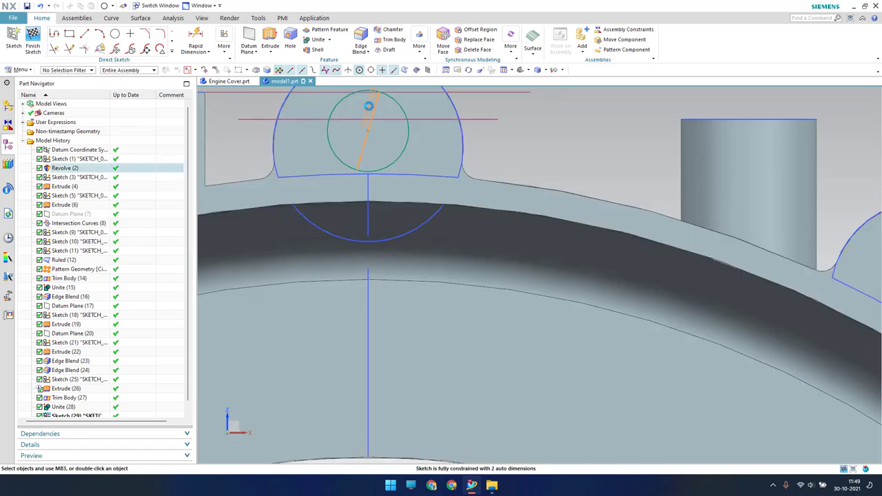
pyautogui.doubleClick(368, 105)
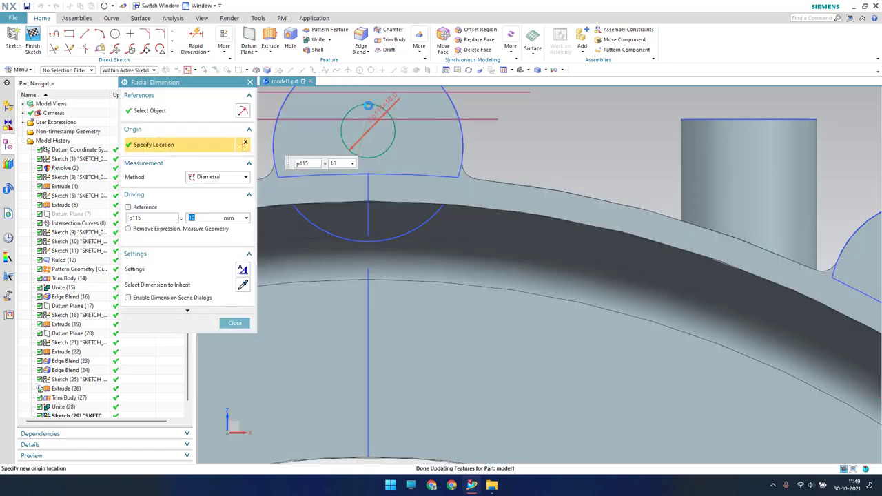
pyautogui.click(373, 109)
# Step: Constrain the 10 mm circle concentric with the top boss arc
pyautogui.keyDown('shift'); pyautogui.moveTo(369, 129); pyautogui.dragTo(370, 211, button='middle'); pyautogui.keyUp('shift')
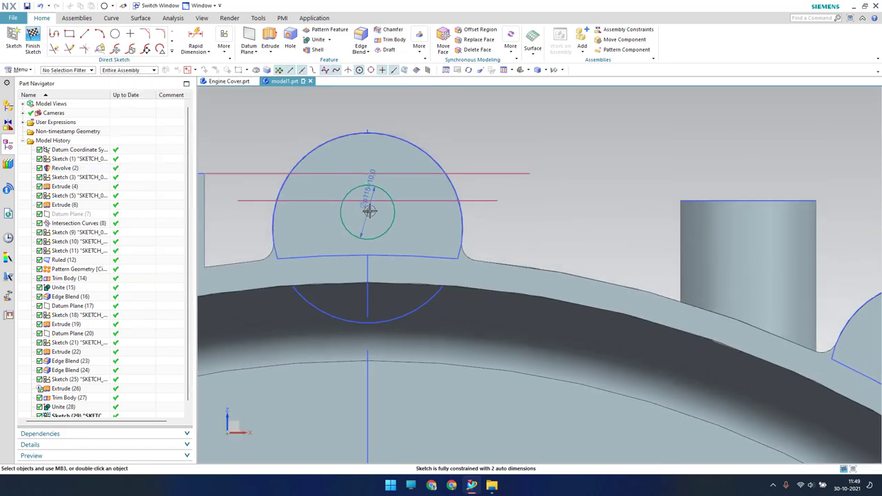
pyautogui.press('c')
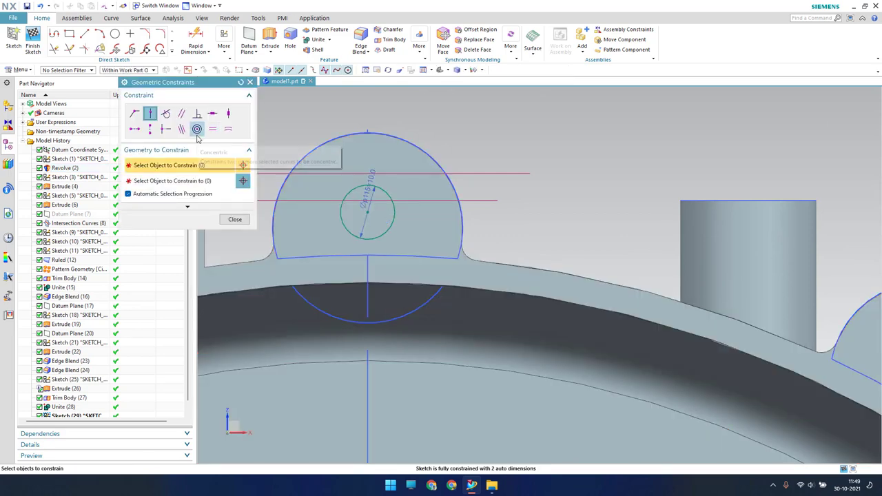
pyautogui.click(392, 213)
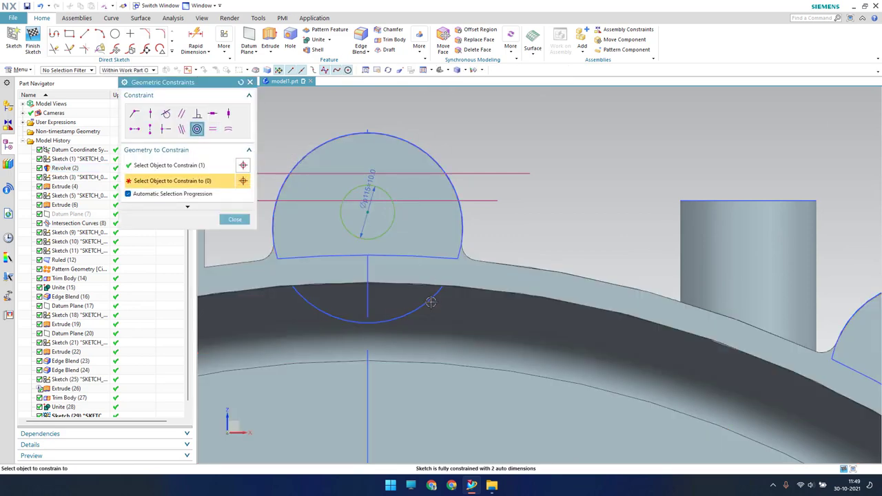
pyautogui.click(430, 302)
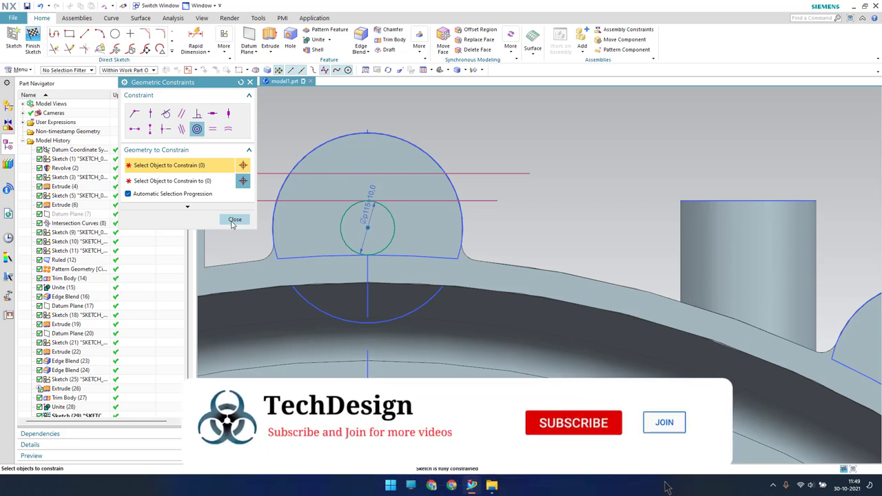
pyautogui.click(234, 220)
pyautogui.scroll(-2, 410, 205)
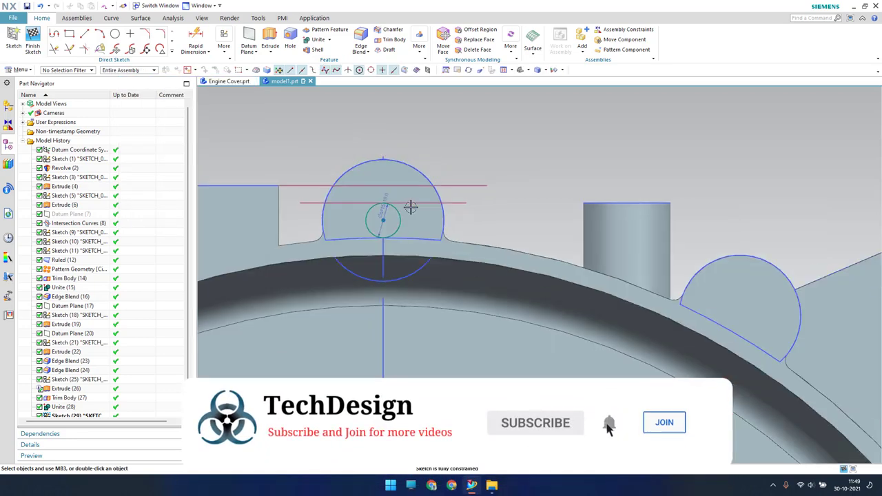
pyautogui.scroll(-2, 400, 215)
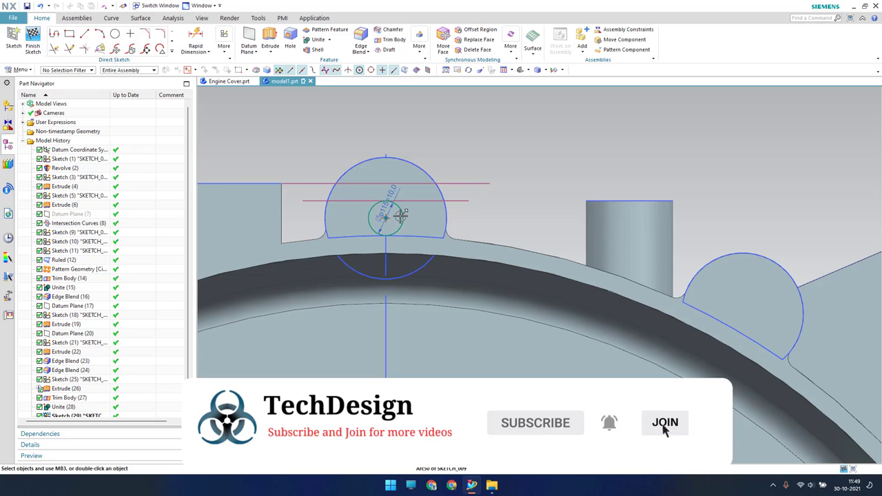
pyautogui.scroll(-2, 401, 215)
pyautogui.scroll(-1, 414, 216)
pyautogui.scroll(-2, 427, 216)
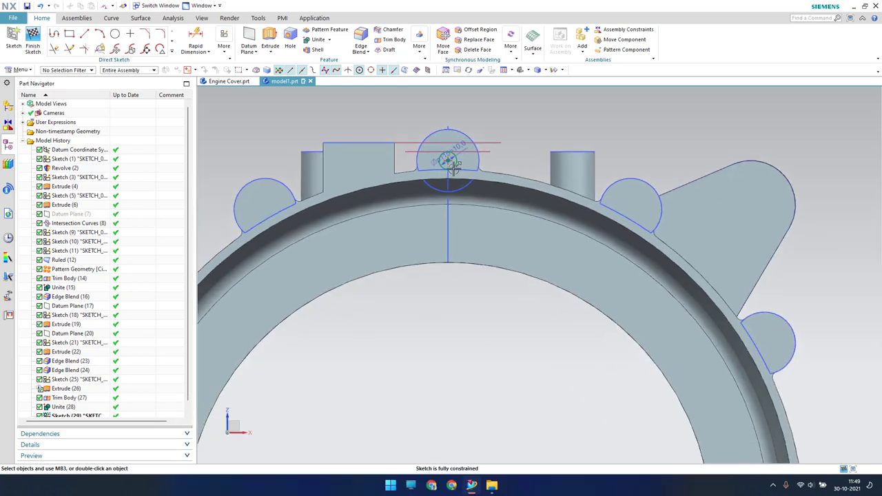
pyautogui.scroll(-1, 448, 163)
pyautogui.click(172, 51)
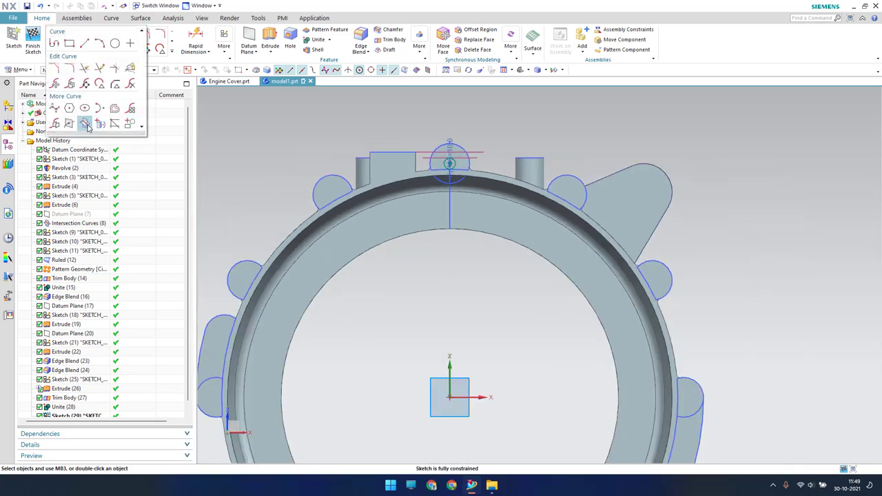
# Step: Pattern the 10 mm circle about the ring's centre: Count and Span, 12 copies over 360°
pyautogui.click(128, 115)
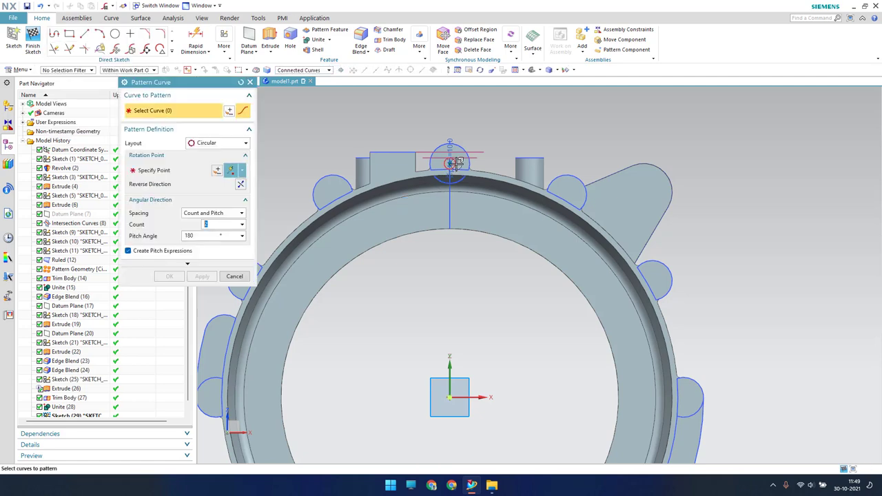
pyautogui.click(449, 163)
pyautogui.click(179, 175)
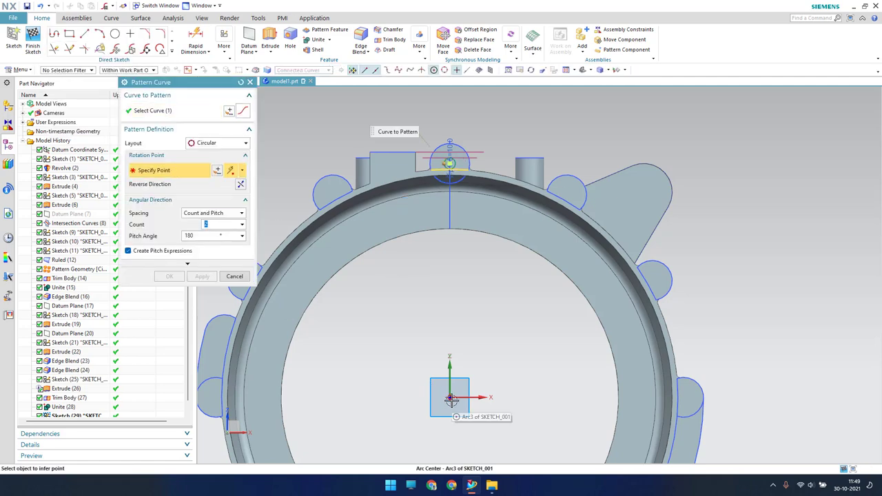
pyautogui.click(427, 420)
pyautogui.click(460, 402)
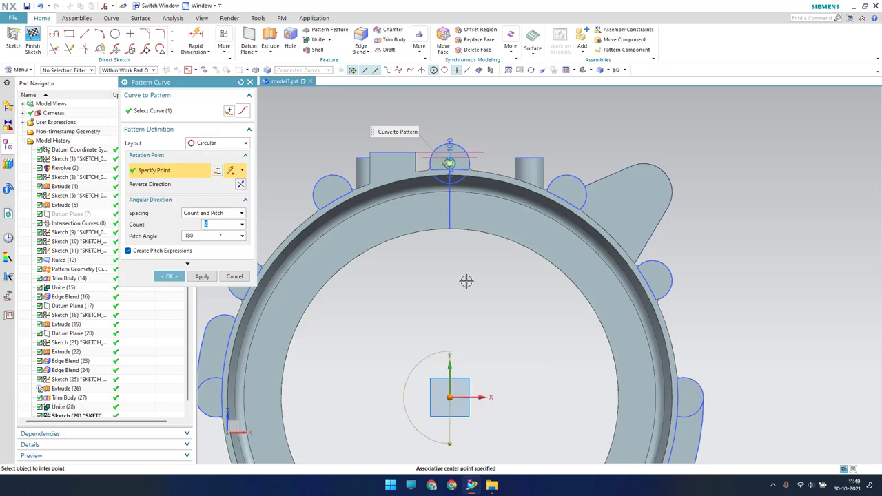
pyautogui.scroll(-2, 466, 281)
pyautogui.scroll(2, 467, 282)
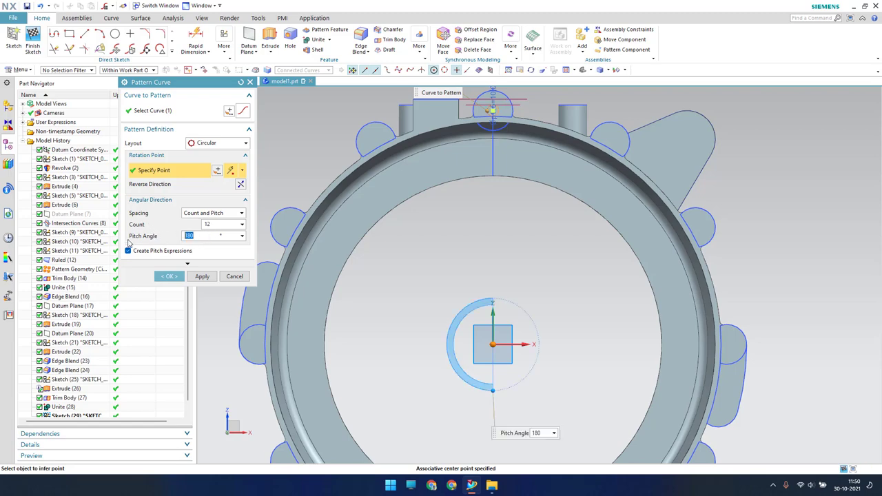
pyautogui.click(214, 236)
pyautogui.write('360')
pyautogui.press('Return')
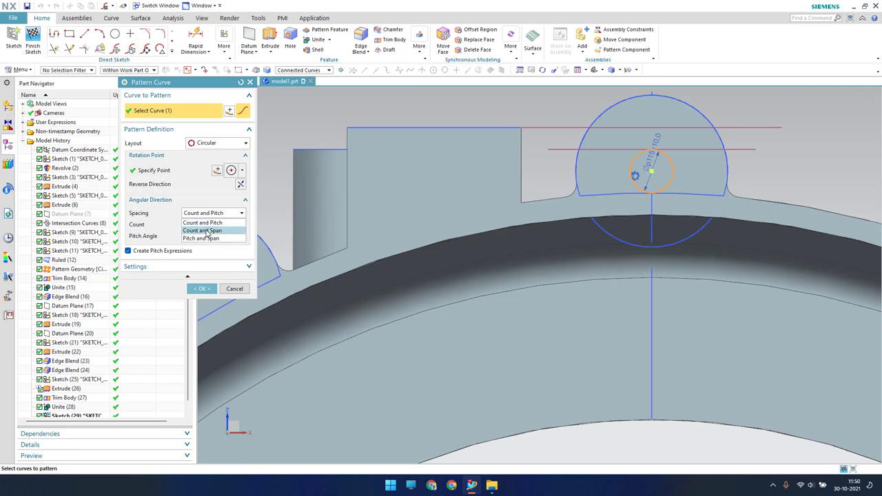
pyautogui.click(206, 230)
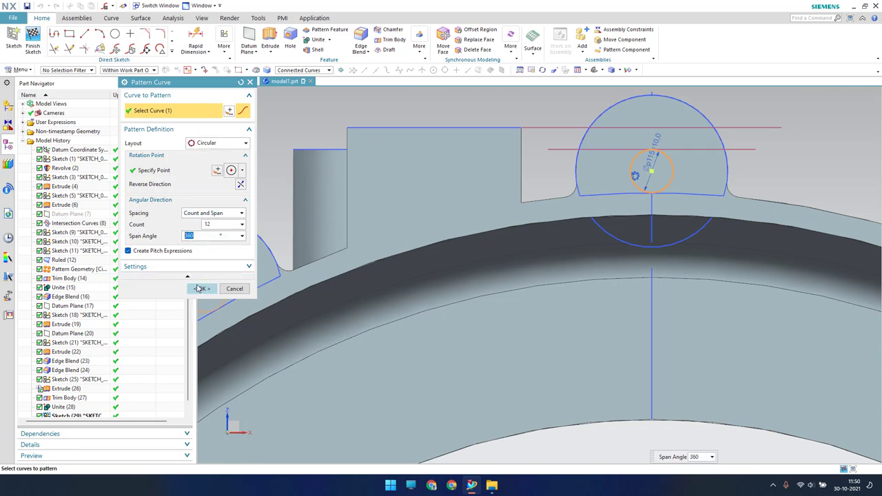
pyautogui.click(202, 288)
pyautogui.scroll(-2, 325, 275)
# Step: Draw 10 mm hole circles on the left and right side lugs, viewed face-on
pyautogui.scroll(2, 326, 275)
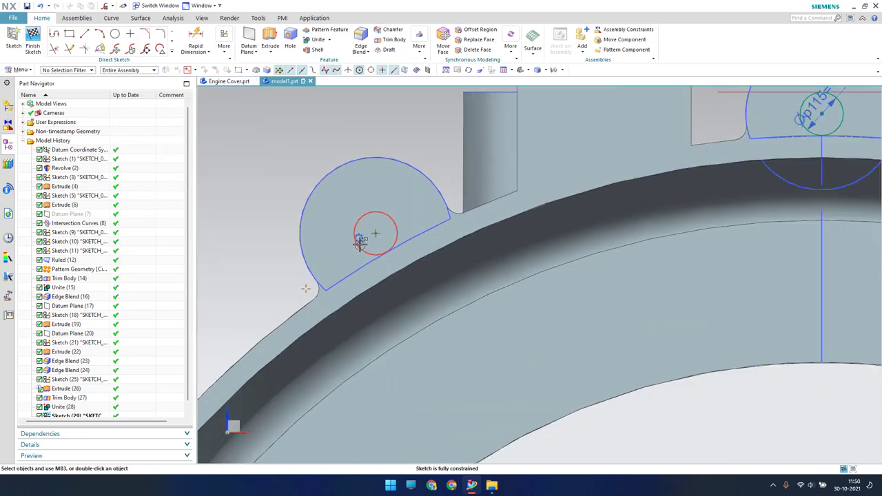
pyautogui.scroll(-3, 362, 237)
pyautogui.scroll(-2, 361, 237)
pyautogui.scroll(1, 364, 236)
pyautogui.moveTo(364, 236); pyautogui.dragTo(364, 246, button='middle')
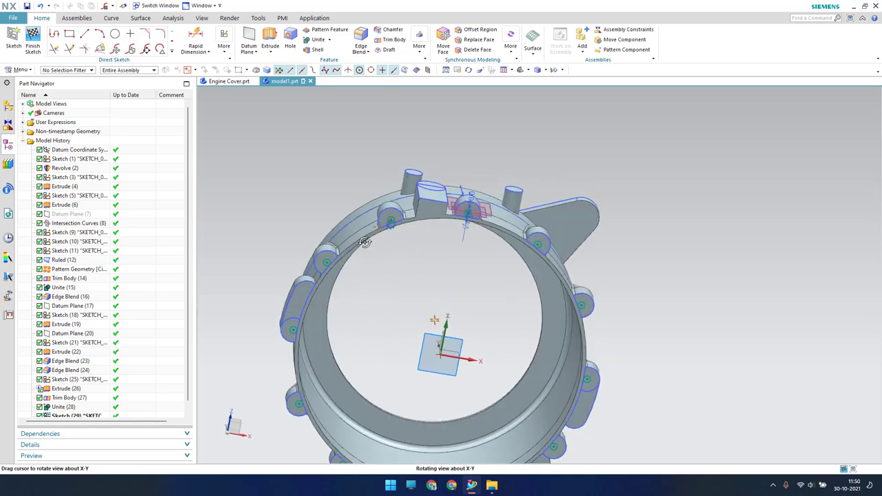
pyautogui.press('F8')
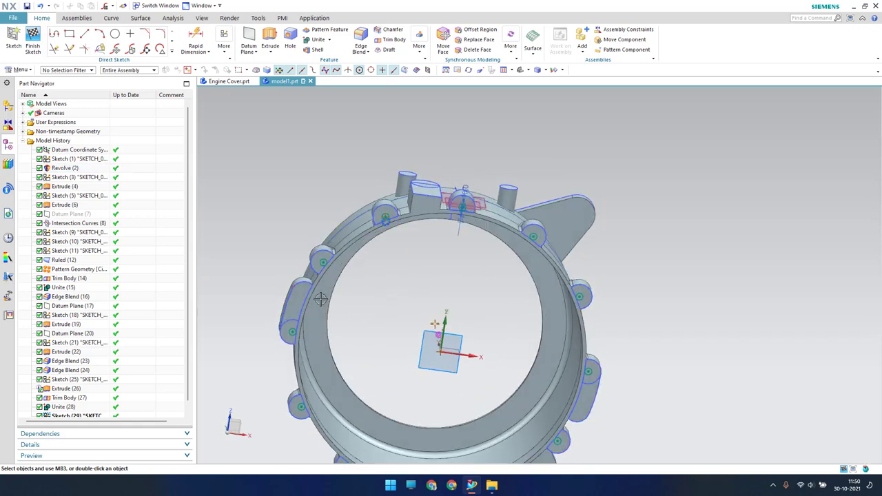
pyautogui.scroll(5, 281, 337)
pyautogui.scroll(-3, 295, 353)
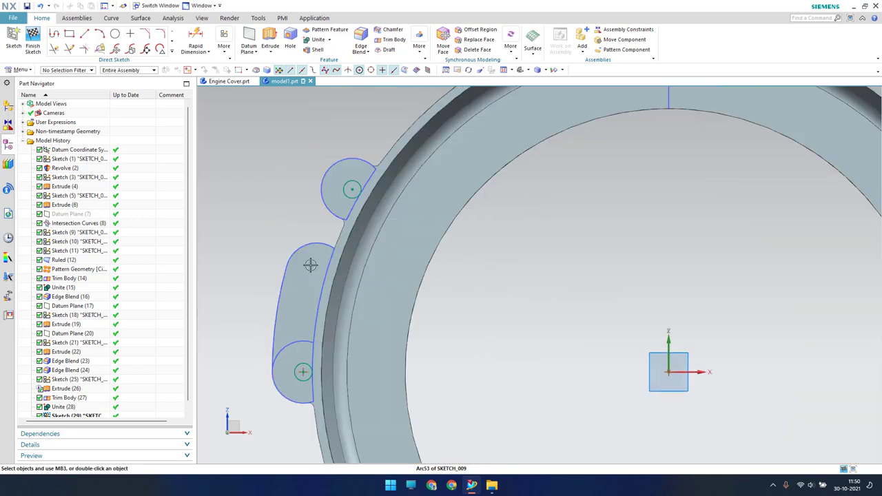
pyautogui.scroll(4, 308, 262)
pyautogui.click(115, 33)
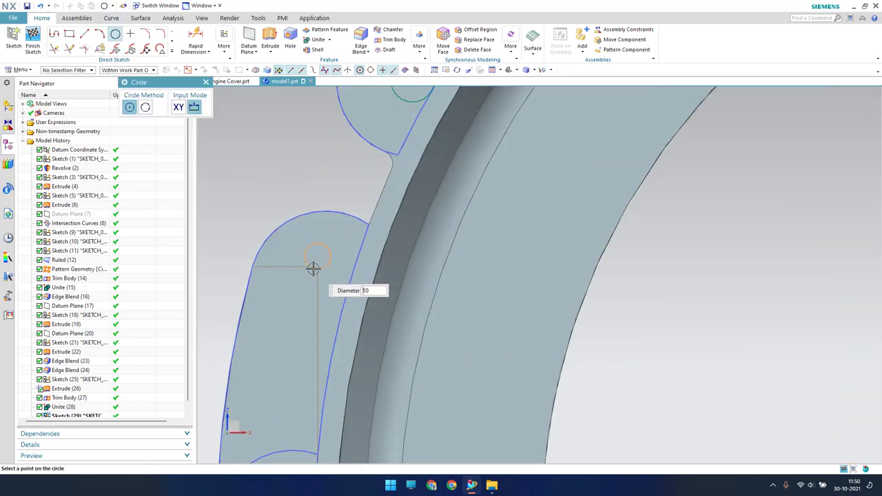
pyautogui.click(313, 268)
pyautogui.scroll(-4, 317, 268)
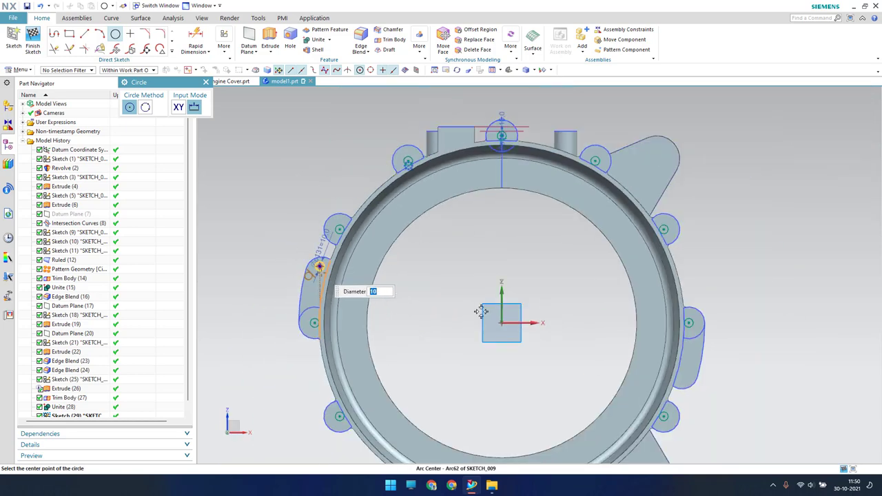
pyautogui.scroll(2, 694, 394)
pyautogui.scroll(2, 693, 394)
pyautogui.click(611, 300)
pyautogui.press('Escape')
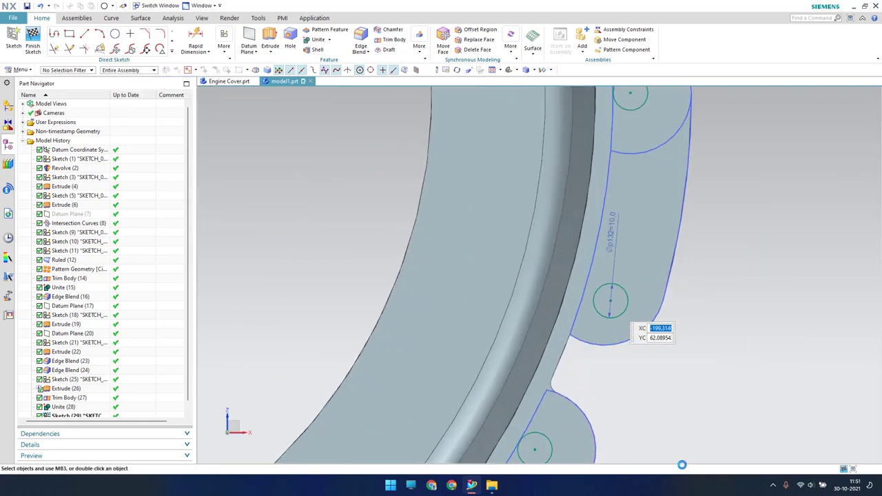
# Step: Make both lug circles concentric with their lug arcs and finish the sketch
pyautogui.press('c')
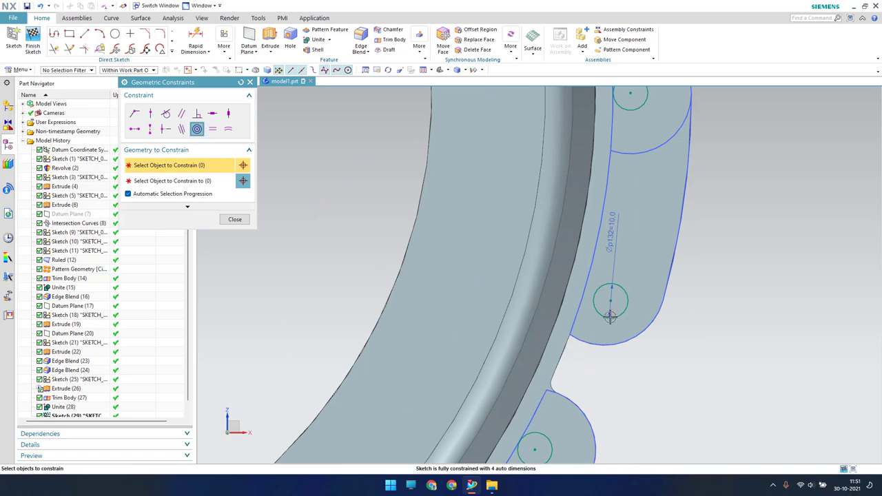
pyautogui.click(612, 316)
pyautogui.click(619, 345)
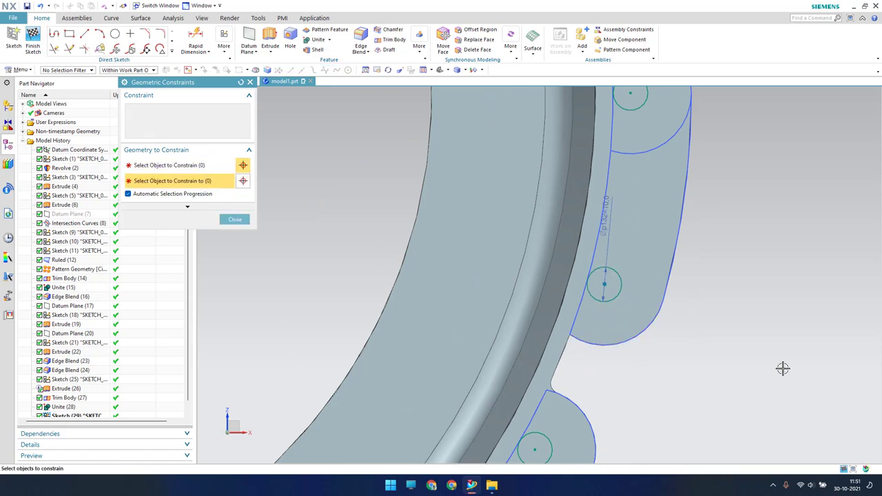
pyautogui.scroll(-2, 782, 366)
pyautogui.scroll(-2, 531, 327)
pyautogui.scroll(4, 449, 255)
pyautogui.scroll(3, 450, 255)
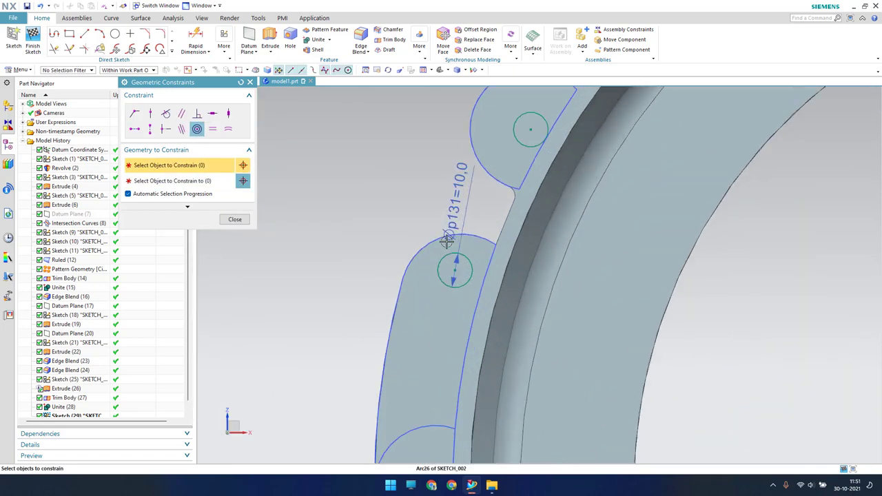
pyautogui.scroll(2, 449, 258)
pyautogui.click(449, 261)
pyautogui.click(413, 258)
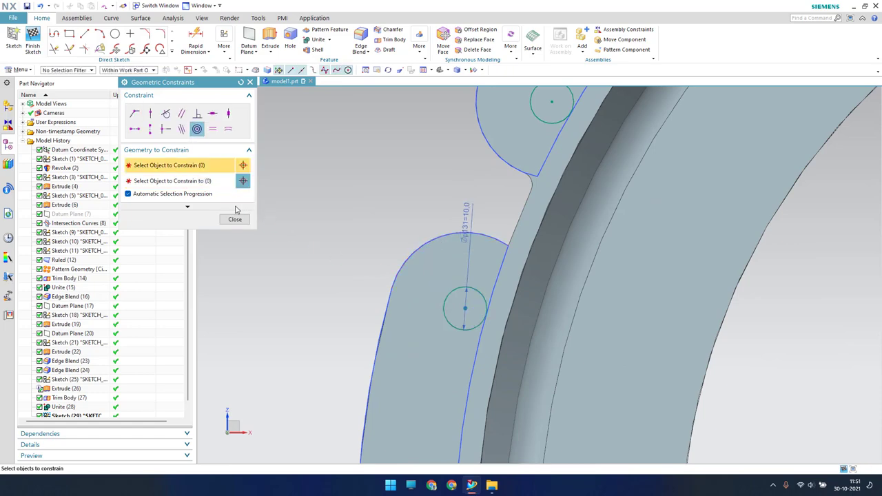
pyautogui.click(235, 219)
pyautogui.hotkey('ctrl', 'f')
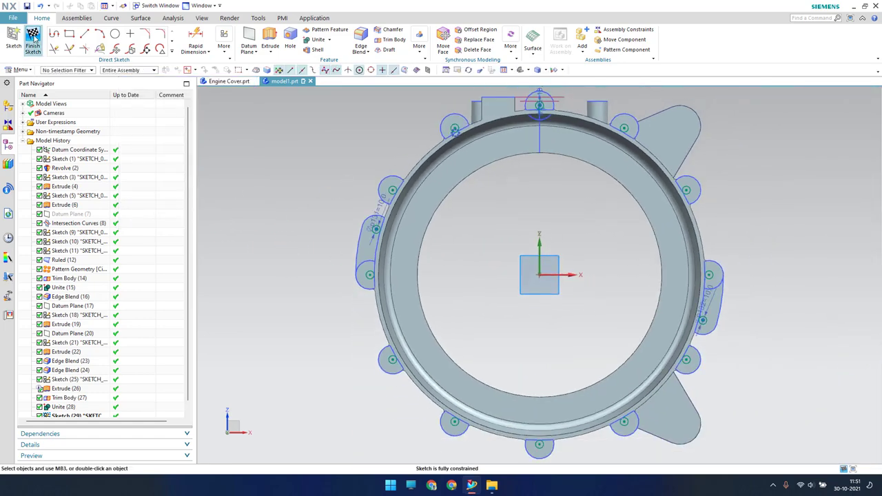
pyautogui.click(33, 34)
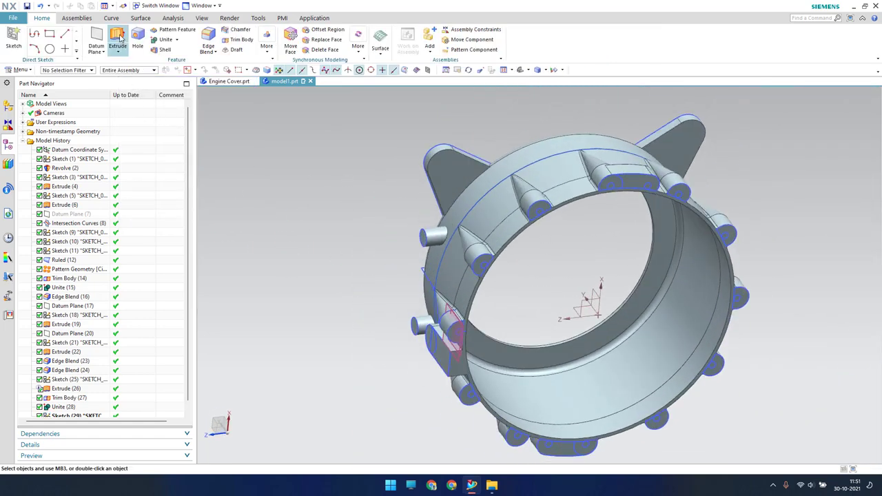
# Step: Extrude the 14 hole circles 15 mm with Boolean Subtract, creating Extrude (30)
pyautogui.click(119, 42)
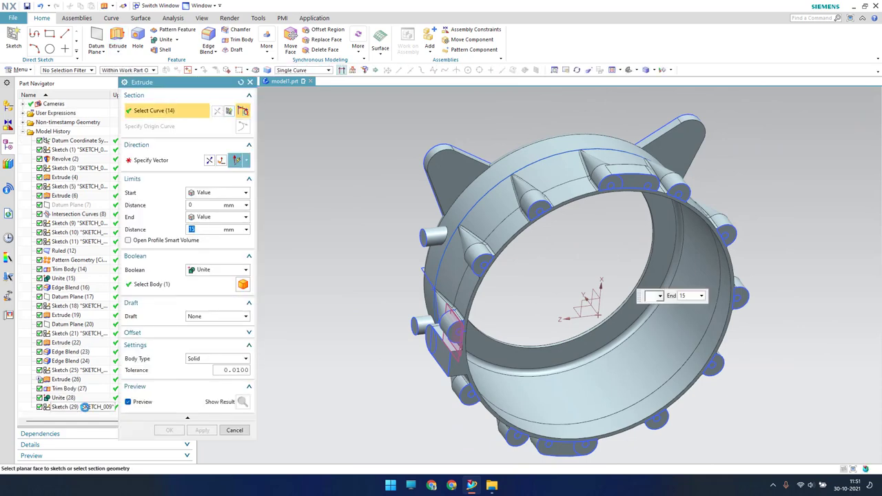
pyautogui.moveTo(394, 286); pyautogui.dragTo(409, 293, button='middle')
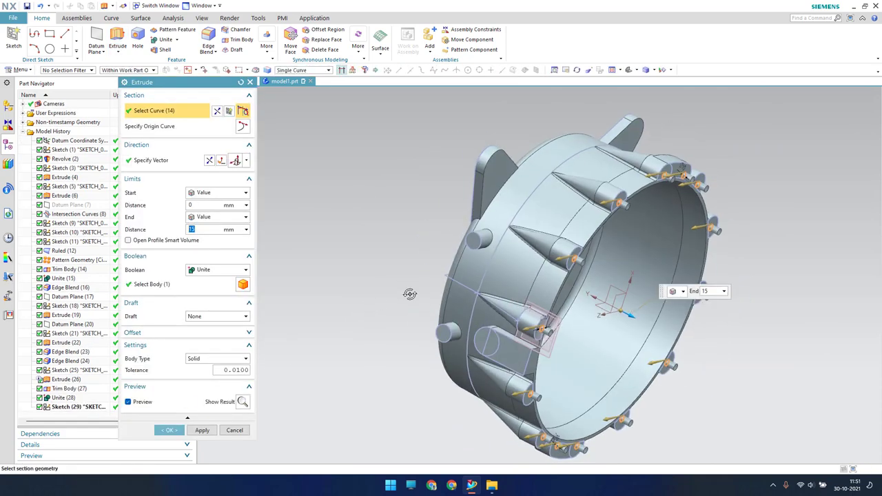
pyautogui.scroll(-1, 410, 294)
pyautogui.scroll(3, 294, 253)
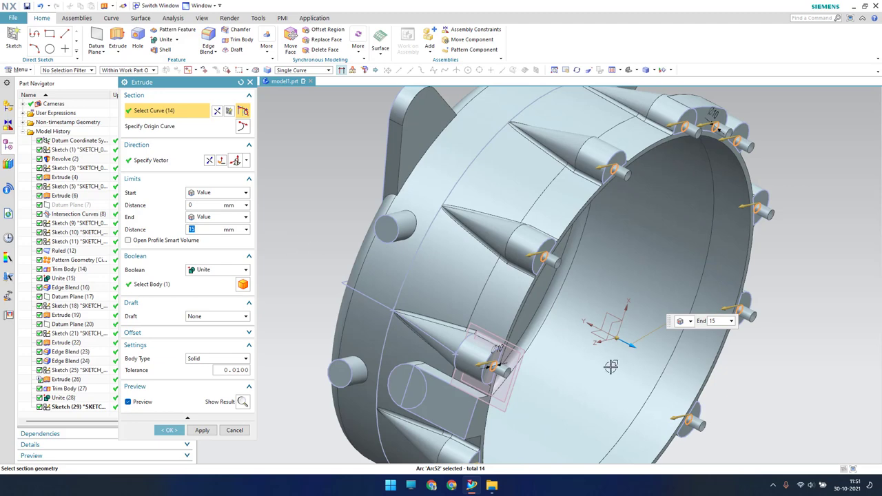
pyautogui.click(206, 269)
pyautogui.click(200, 301)
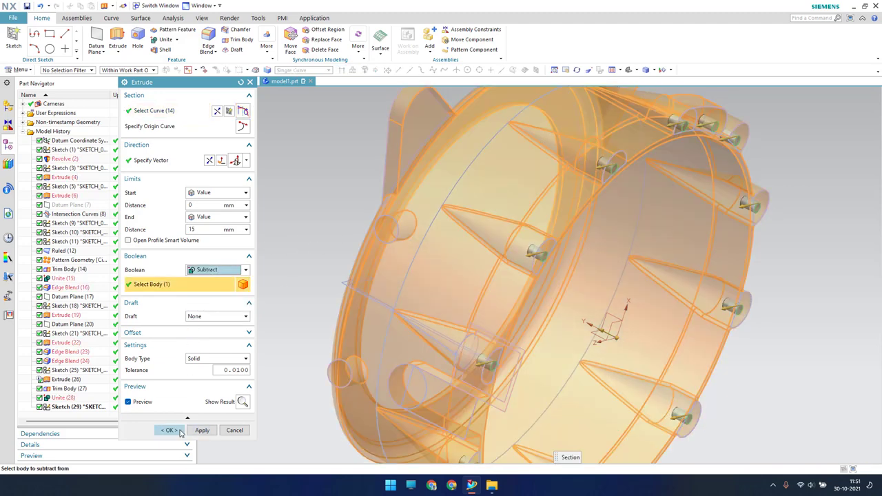
pyautogui.click(169, 430)
pyautogui.moveTo(518, 315)
pyautogui.mouseDown(button='middle')
pyautogui.moveTo(451, 302)
pyautogui.moveTo(558, 209)
pyautogui.moveTo(544, 229)
pyautogui.mouseUp(button='middle')
# Step: Start a new sketch on the bracket block's flat face
pyautogui.scroll(-3, 451, 302)
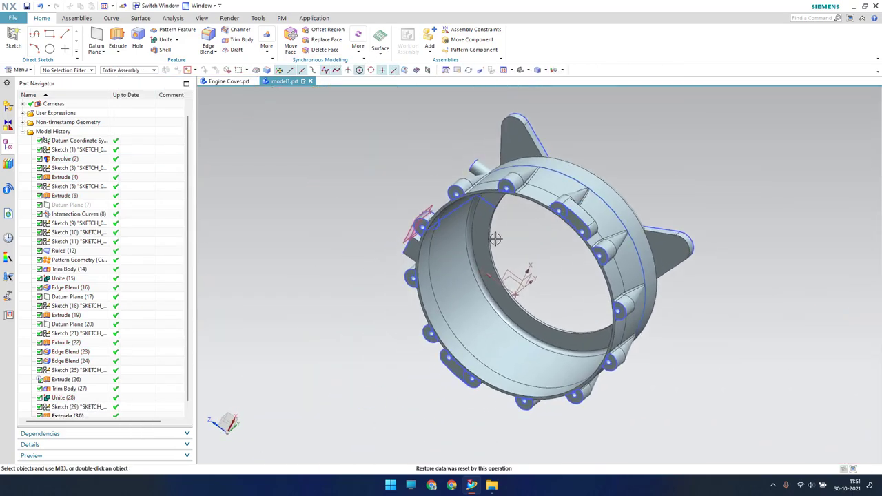
pyautogui.moveTo(379, 205); pyautogui.dragTo(435, 226, button='middle')
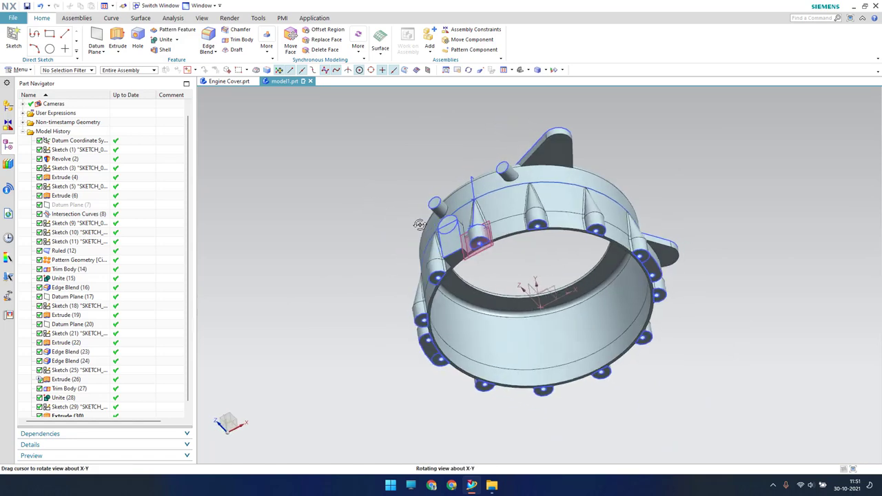
pyautogui.scroll(2, 495, 284)
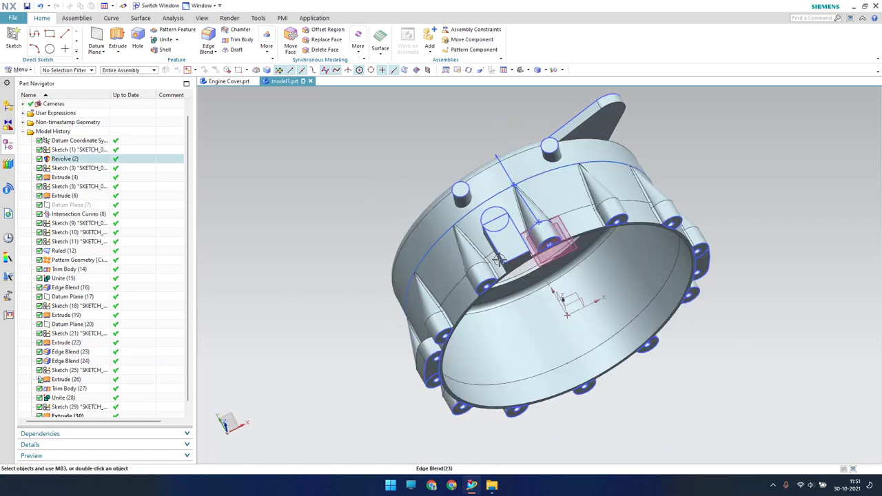
pyautogui.scroll(3, 495, 284)
pyautogui.click(506, 189)
pyautogui.scroll(-2, 513, 211)
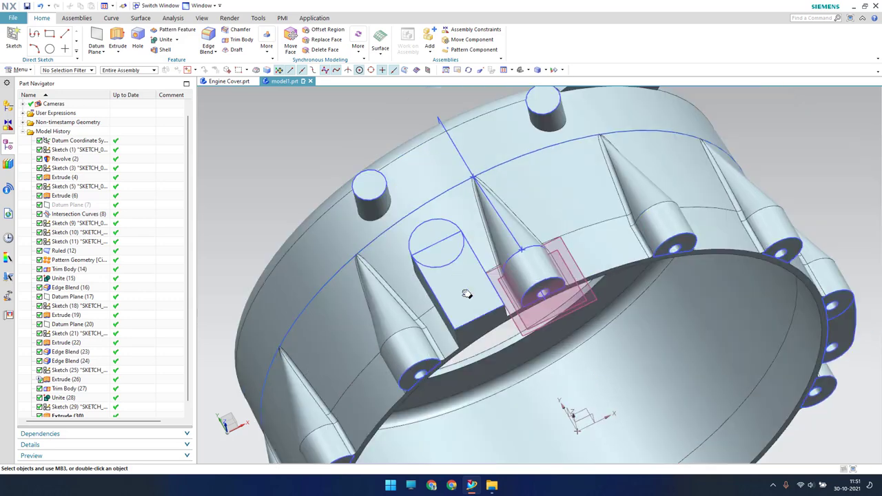
pyautogui.click(119, 33)
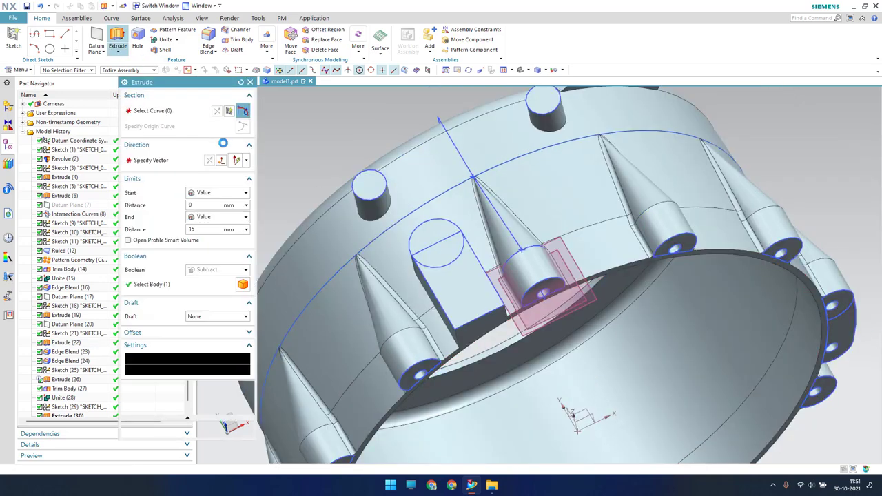
pyautogui.press('Escape')
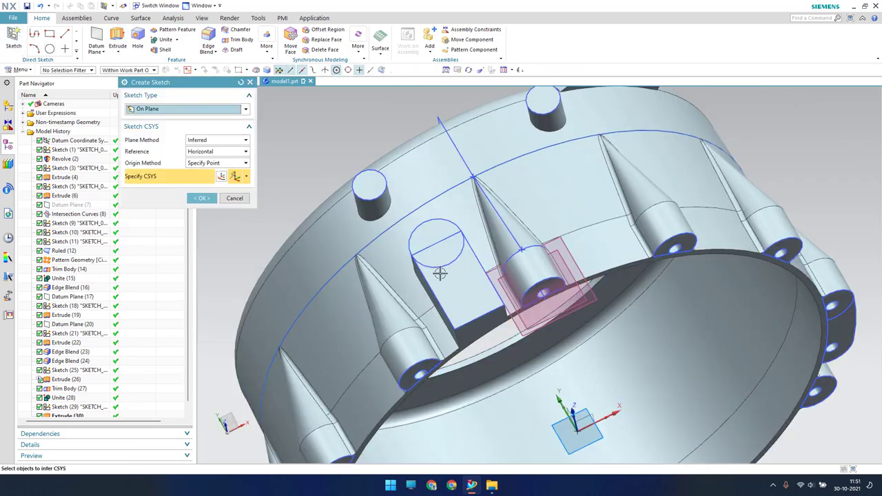
pyautogui.click(441, 276)
pyautogui.middleClick(334, 237)
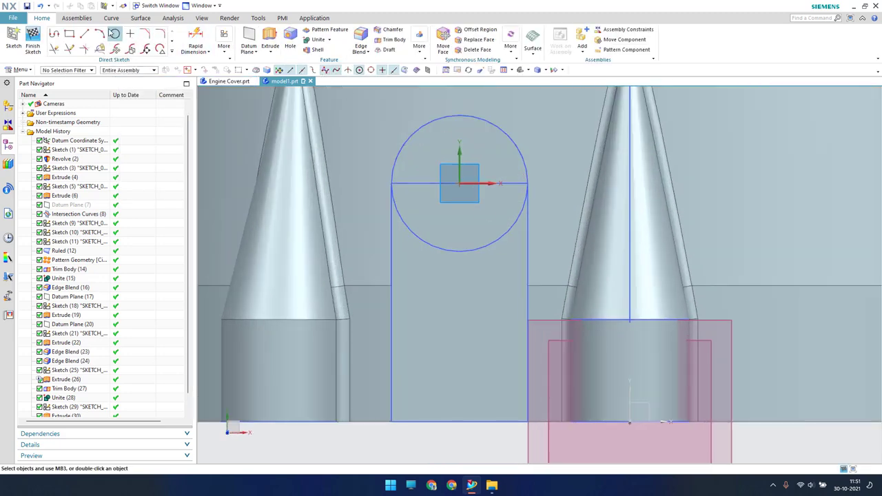
# Step: Place a 10 mm circle below the top circle, aligning its centre vertically with the top circle's centre
pyautogui.click(115, 33)
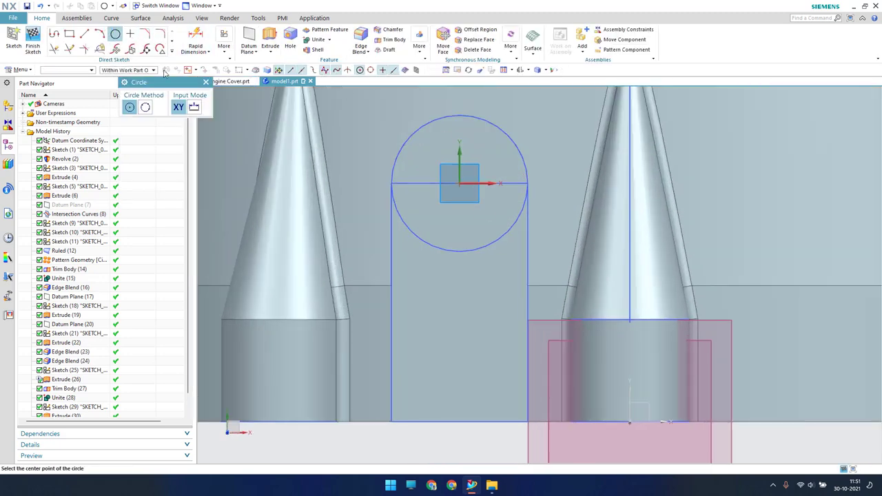
pyautogui.click(458, 184)
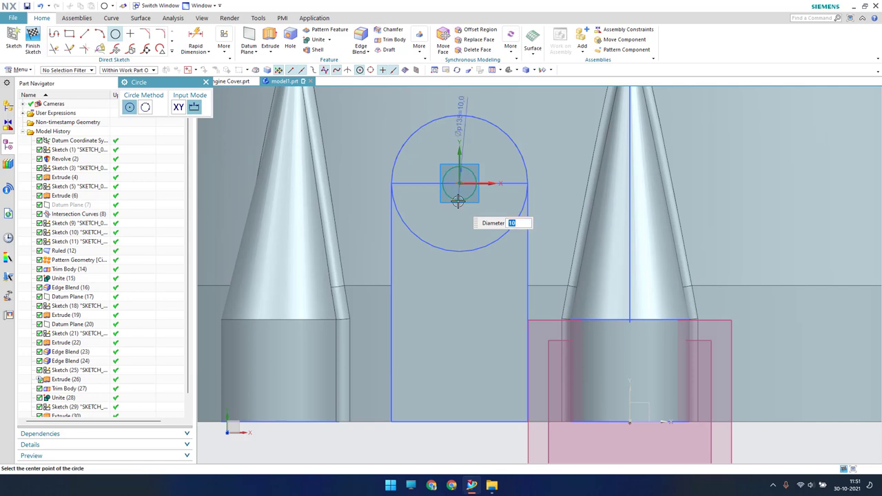
pyautogui.click(459, 345)
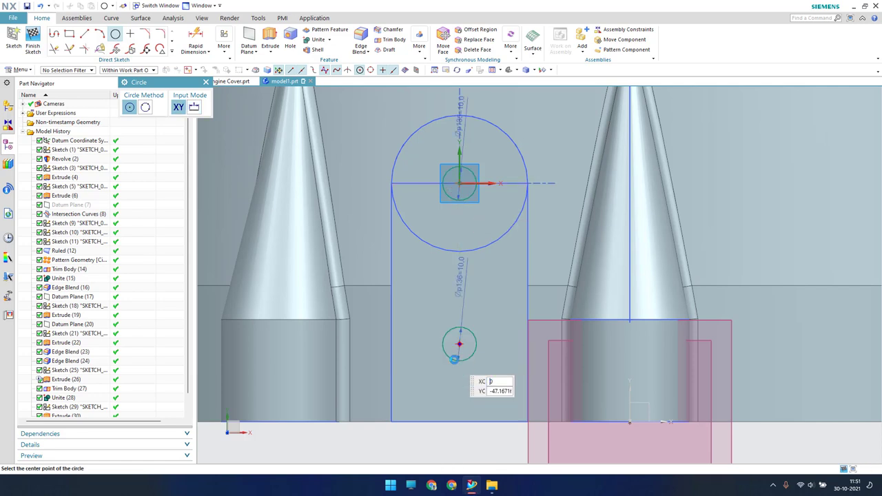
pyautogui.press('Escape')
pyautogui.press('c')
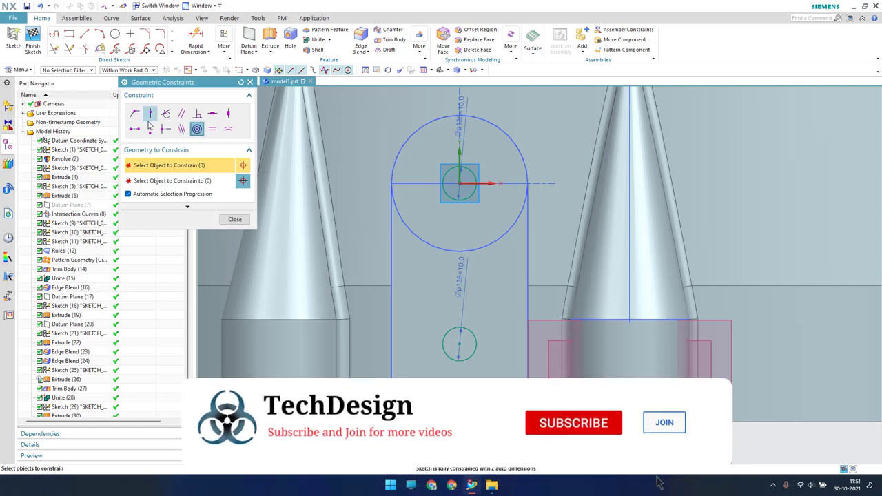
pyautogui.click(460, 344)
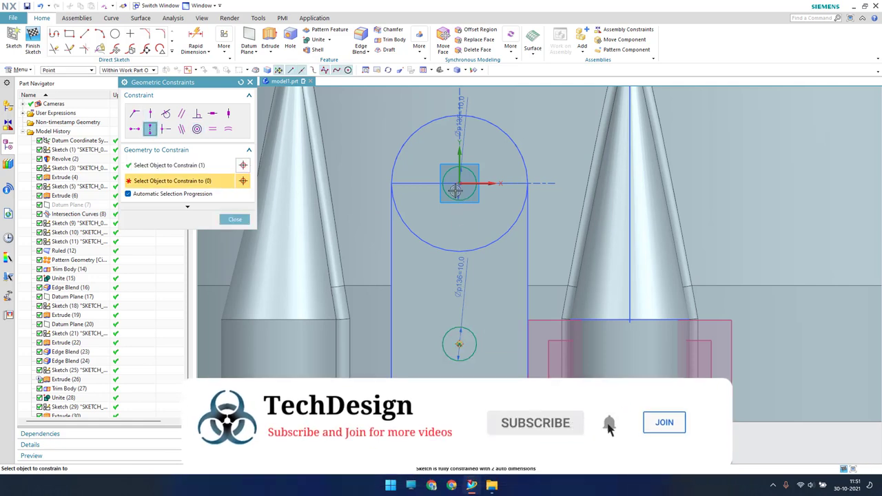
pyautogui.click(459, 184)
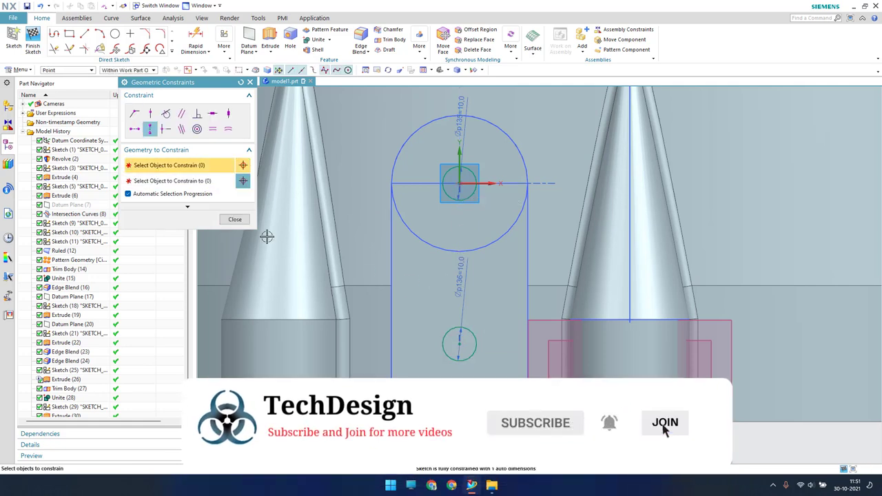
pyautogui.click(235, 219)
# Step: Dimension the vertical distance between the two circle centres as 50 mm
pyautogui.press('d')
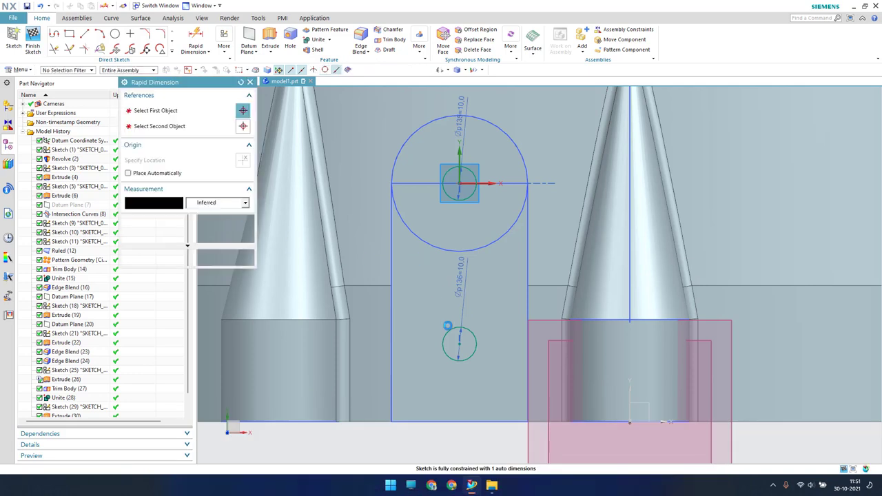
pyautogui.click(460, 345)
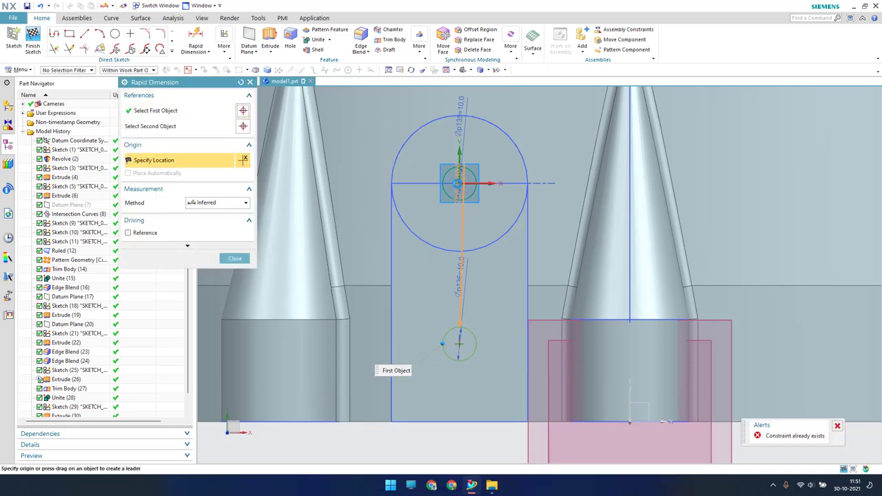
pyautogui.click(458, 183)
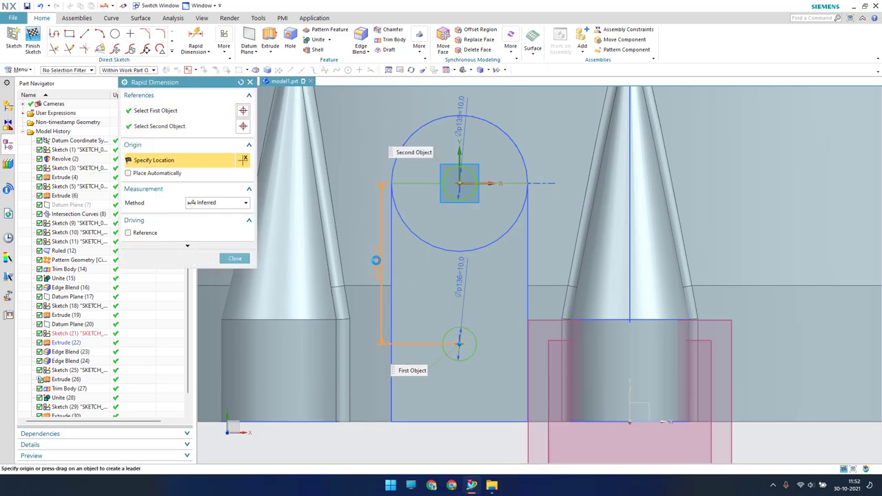
pyautogui.click(369, 286)
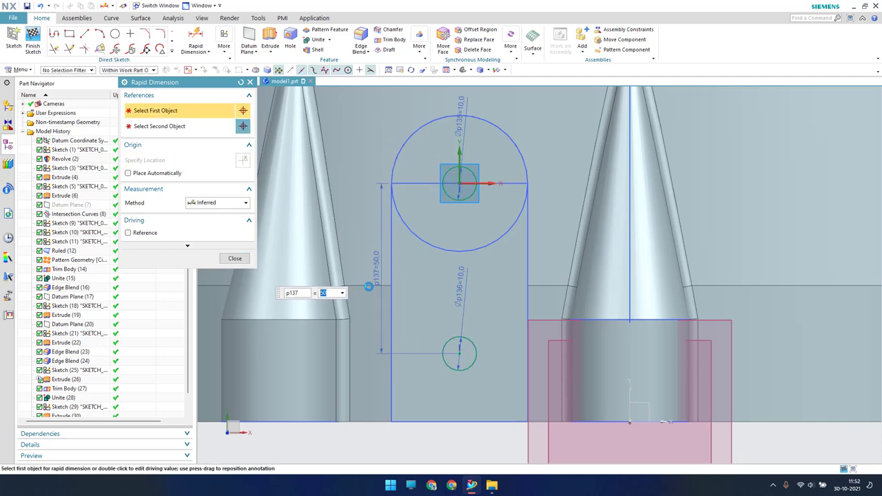
pyautogui.press('Escape')
pyautogui.scroll(-3, 429, 320)
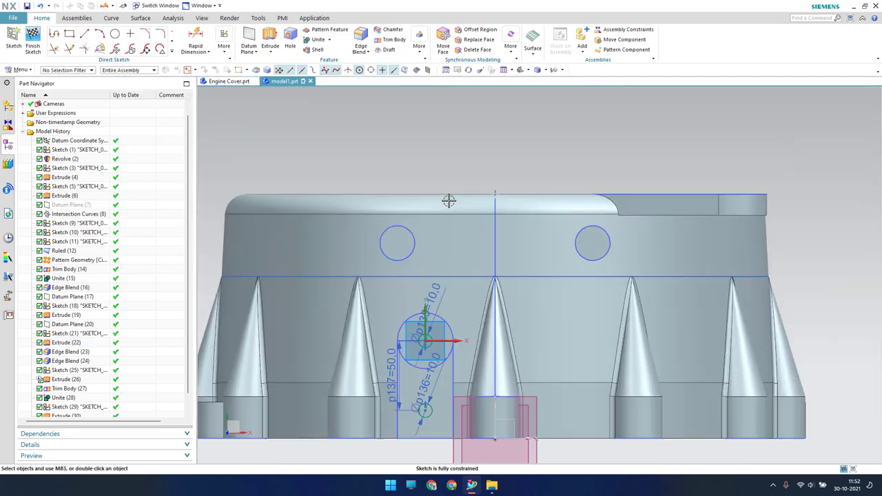
pyautogui.scroll(4, 449, 200)
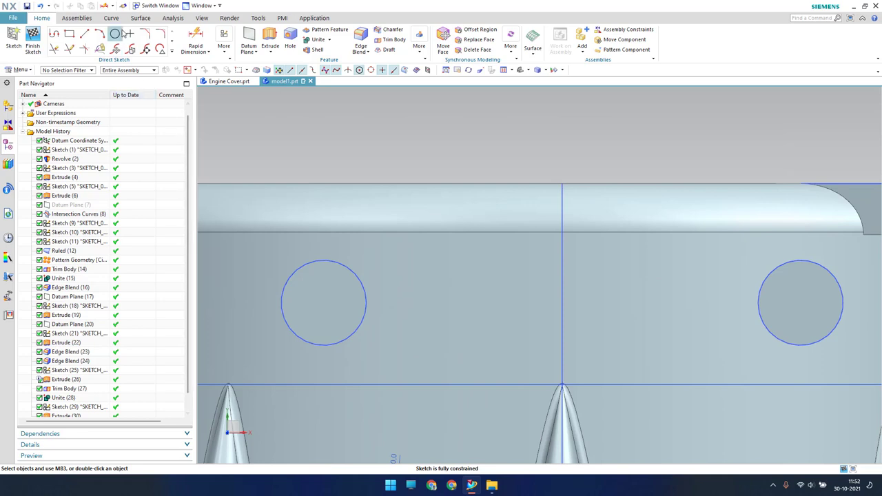
# Step: Draw 8 mm circles inside the left and right upper circles
pyautogui.click(122, 33)
pyautogui.click(322, 301)
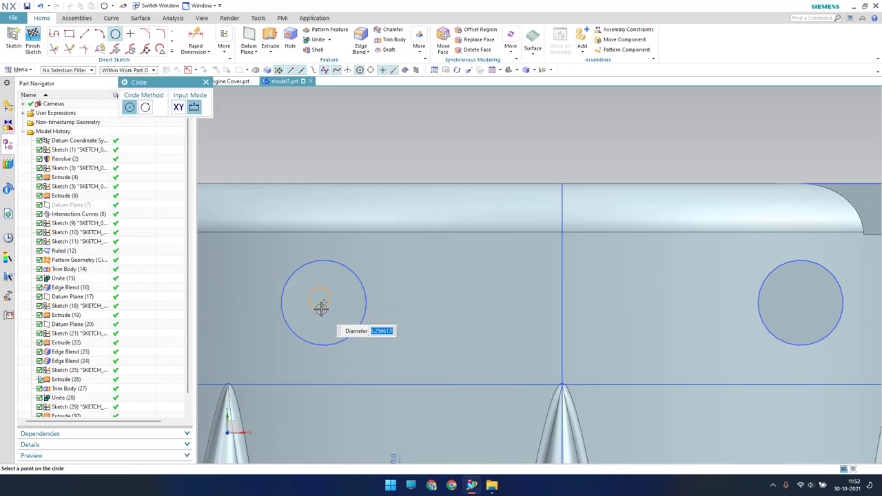
pyautogui.click(799, 304)
pyautogui.press('Escape')
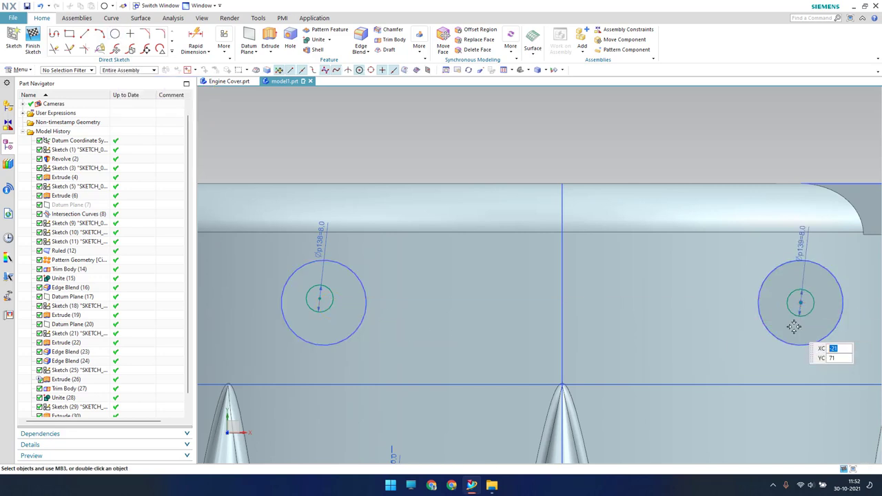
# Step: Make both small circles concentric with their outer circles and finish the sketch
pyautogui.press('c')
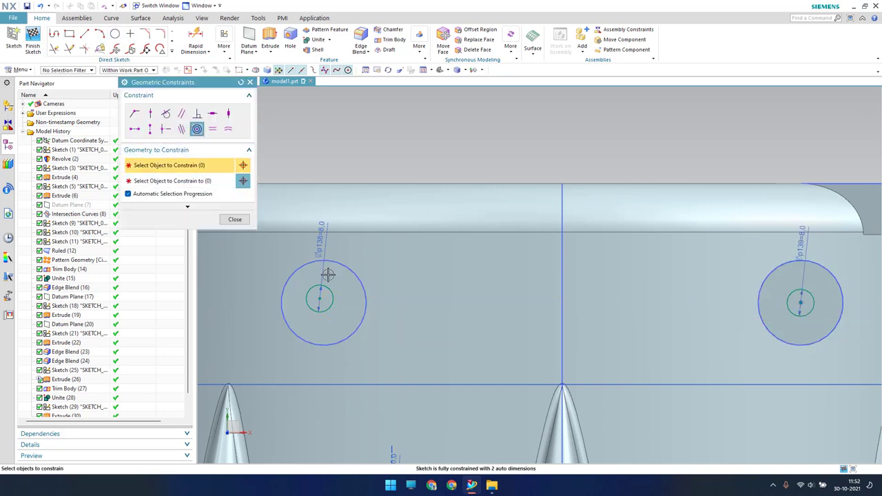
pyautogui.click(333, 293)
pyautogui.click(357, 282)
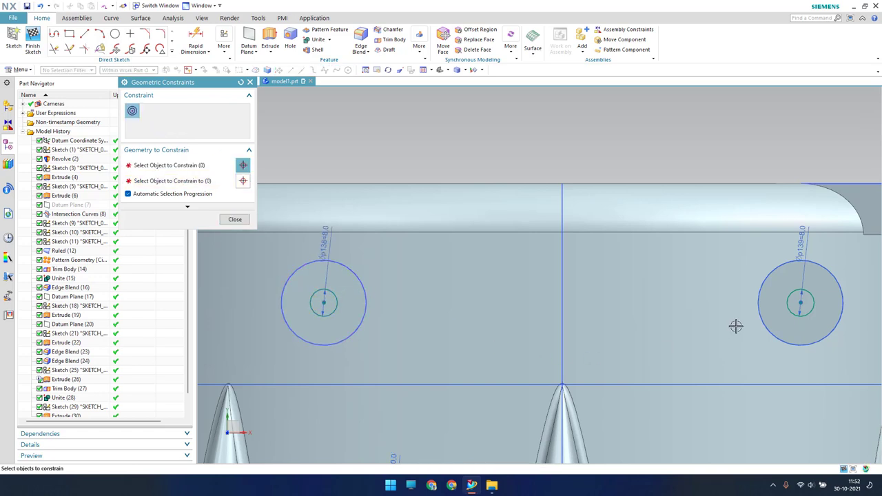
pyautogui.click(765, 324)
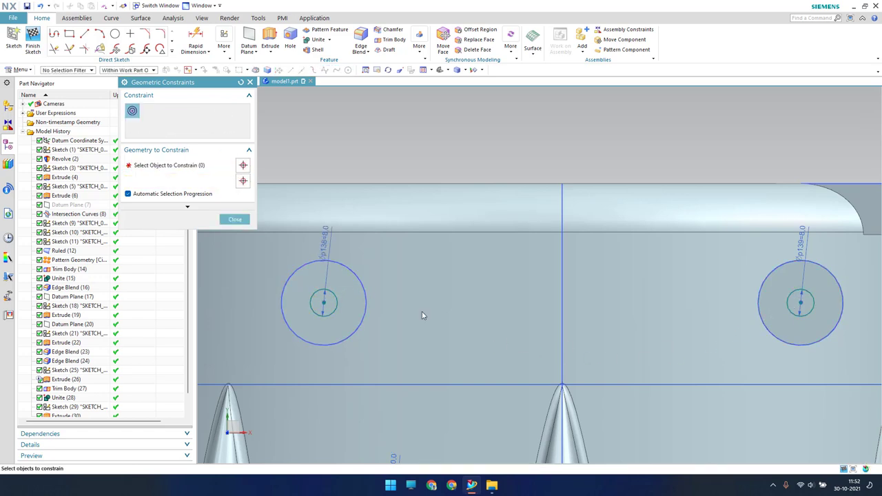
pyautogui.click(242, 222)
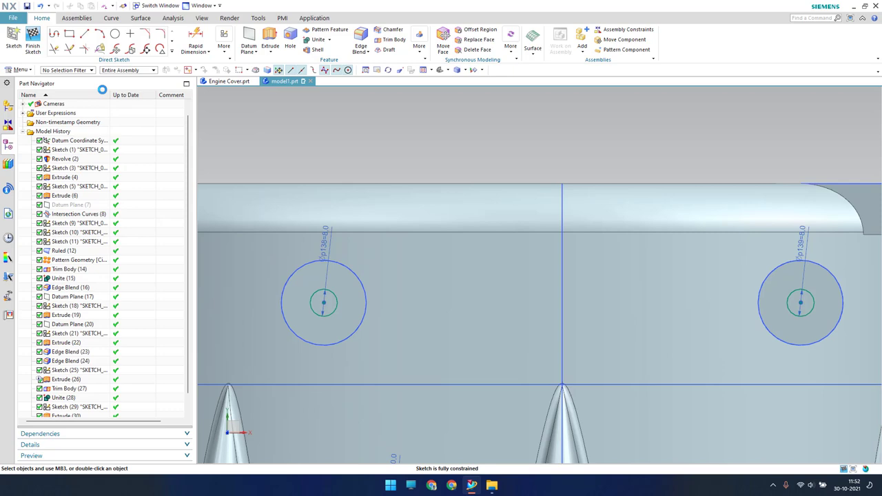
pyautogui.click(33, 35)
# Step: Extrude the four circles symmetrically 46 mm and subtract them from the ring body as holes
pyautogui.moveTo(501, 246)
pyautogui.mouseDown(button='middle')
pyautogui.moveTo(509, 235)
pyautogui.moveTo(520, 314)
pyautogui.mouseUp(button='middle')
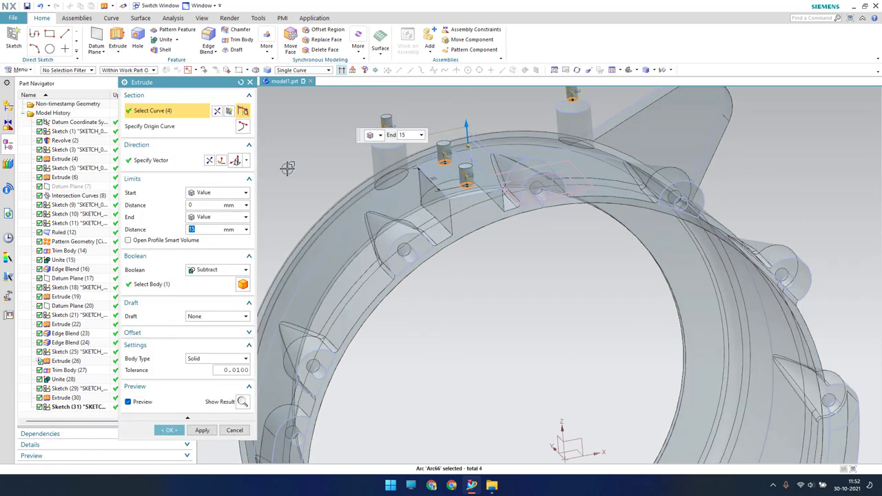
pyautogui.click(217, 192)
pyautogui.click(211, 214)
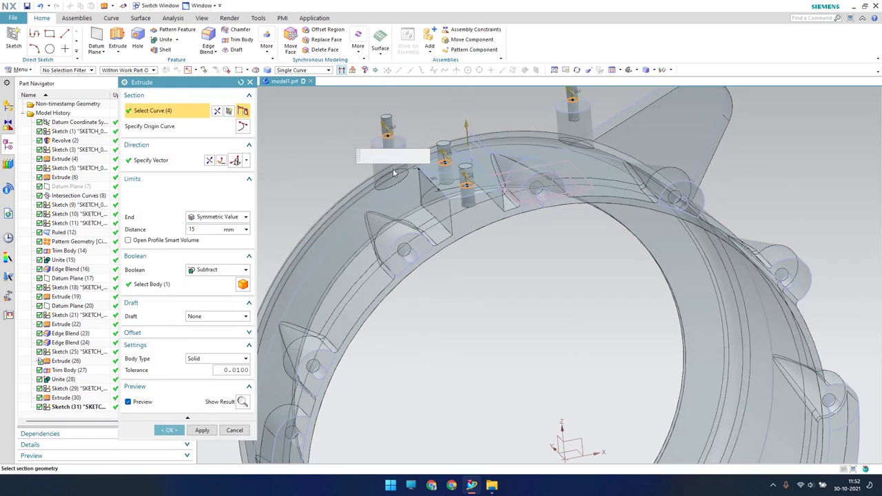
pyautogui.moveTo(466, 94); pyautogui.dragTo(466, 87)
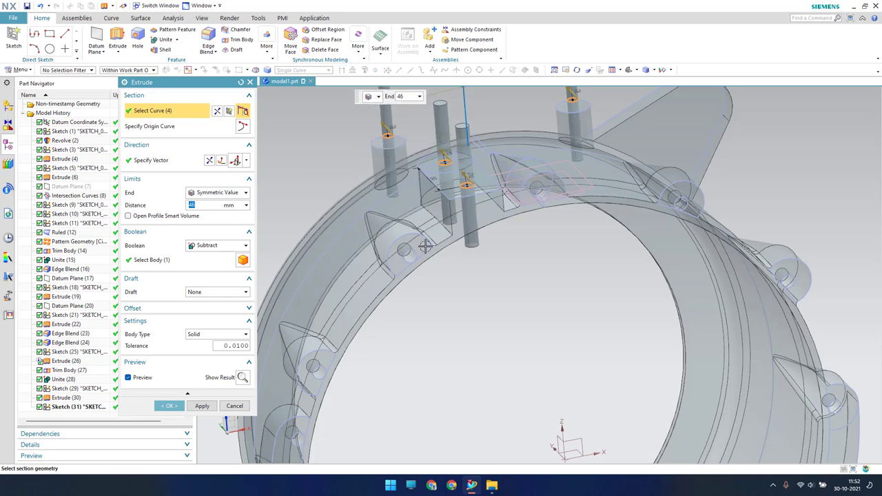
pyautogui.scroll(-3, 445, 328)
pyautogui.scroll(4, 445, 328)
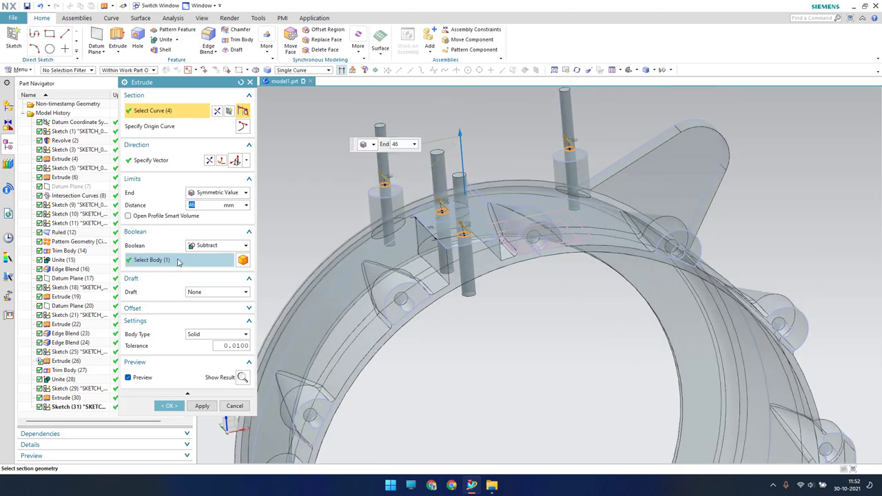
pyautogui.click(168, 405)
pyautogui.moveTo(478, 363)
pyautogui.mouseDown(button='middle')
pyautogui.moveTo(484, 313)
pyautogui.moveTo(466, 321)
pyautogui.mouseUp(button='middle')
pyautogui.hotkey('ctrl', 'w')
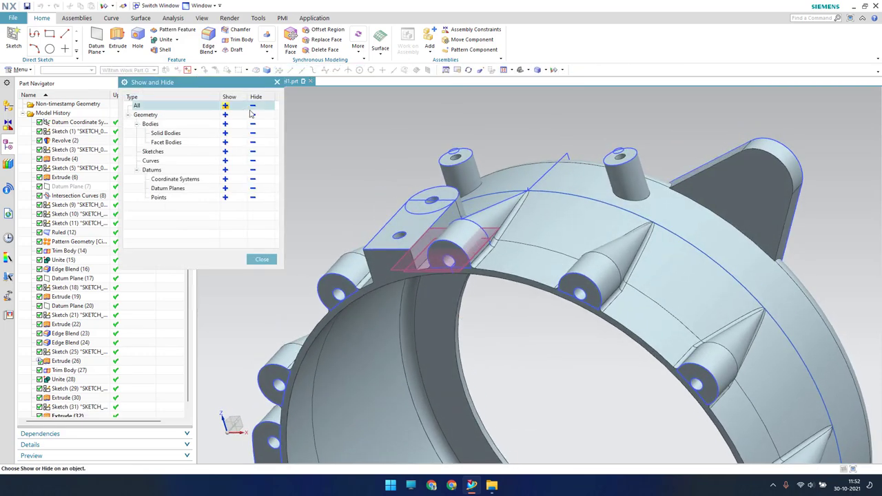
# Step: Hide all sketches, curves and datums, keep only solid bodies shown, and orbit the cover ring to inspect it
pyautogui.click(252, 105)
pyautogui.click(224, 133)
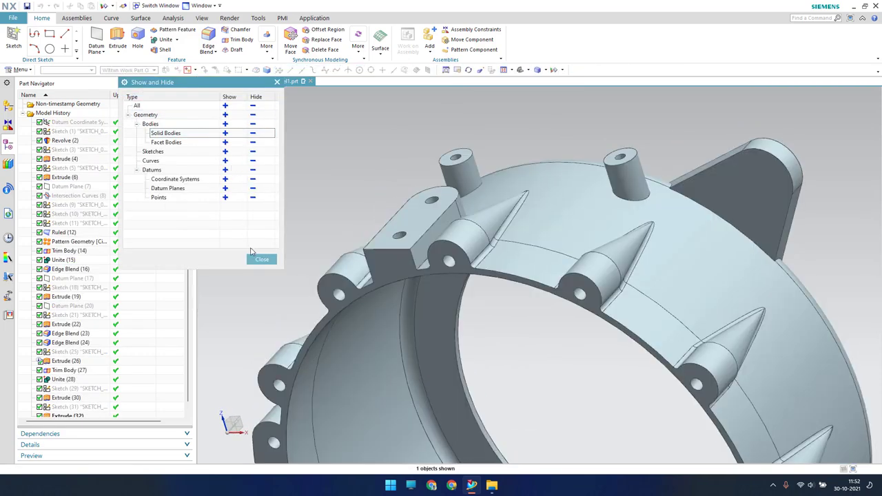
pyautogui.click(261, 260)
pyautogui.moveTo(354, 201)
pyautogui.mouseDown(button='middle')
pyautogui.moveTo(404, 239)
pyautogui.moveTo(366, 191)
pyautogui.moveTo(402, 157)
pyautogui.moveTo(421, 200)
pyautogui.moveTo(456, 223)
pyautogui.moveTo(440, 210)
pyautogui.mouseUp(button='middle')
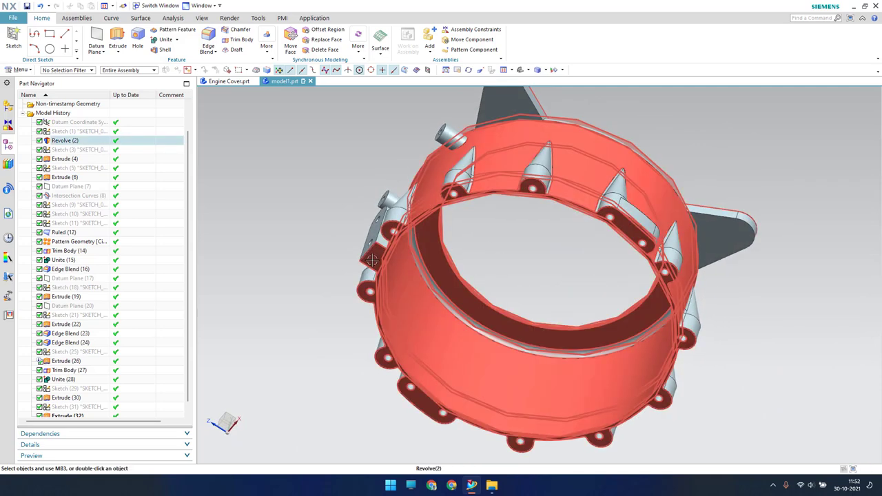
pyautogui.moveTo(372, 259); pyautogui.dragTo(391, 264, button='middle')
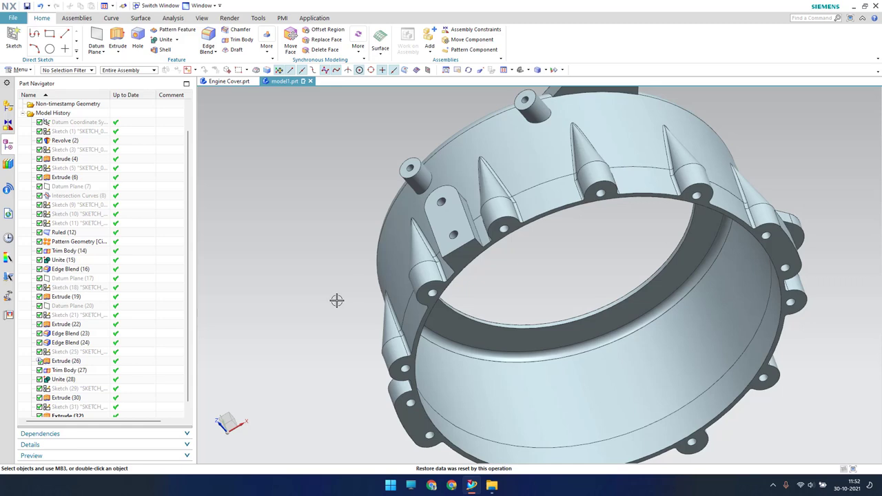